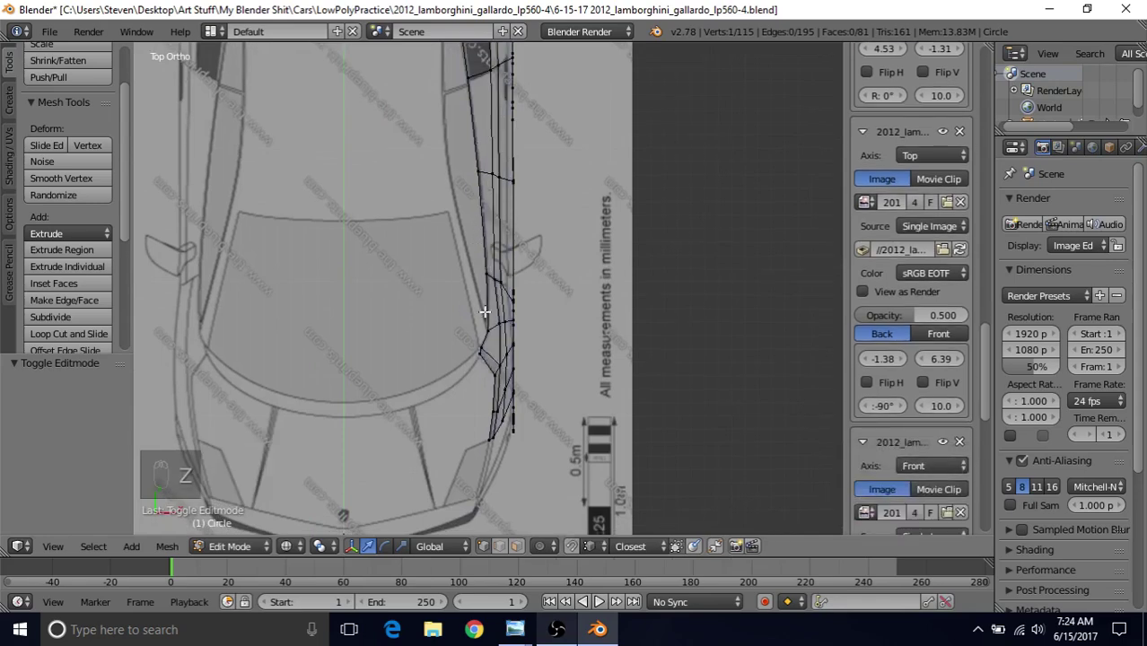
Extrude the edge at the windshield's lower outer corner along the pillar, about -0.15 in X and 0.61 in Y
{"action": "scroll", "coordinate": [484, 293], "scroll_direction": "up", "scroll_amount": 4}
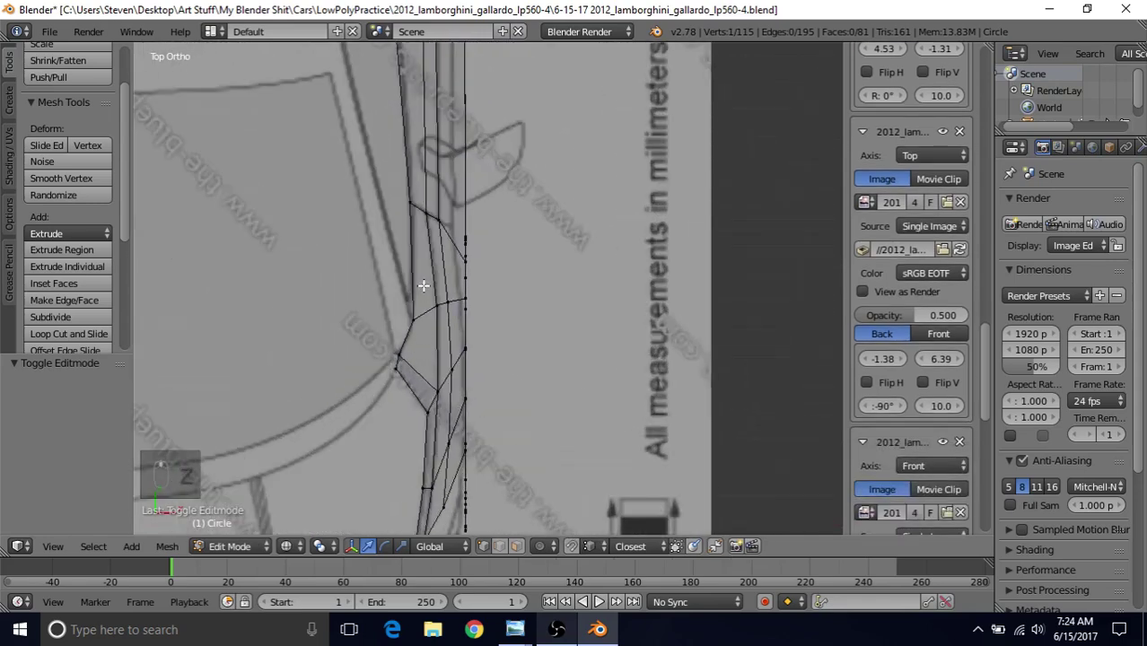
{"action": "scroll", "coordinate": [423, 286], "scroll_direction": "up", "scroll_amount": 3}
{"action": "right_click", "coordinate": [412, 288]}
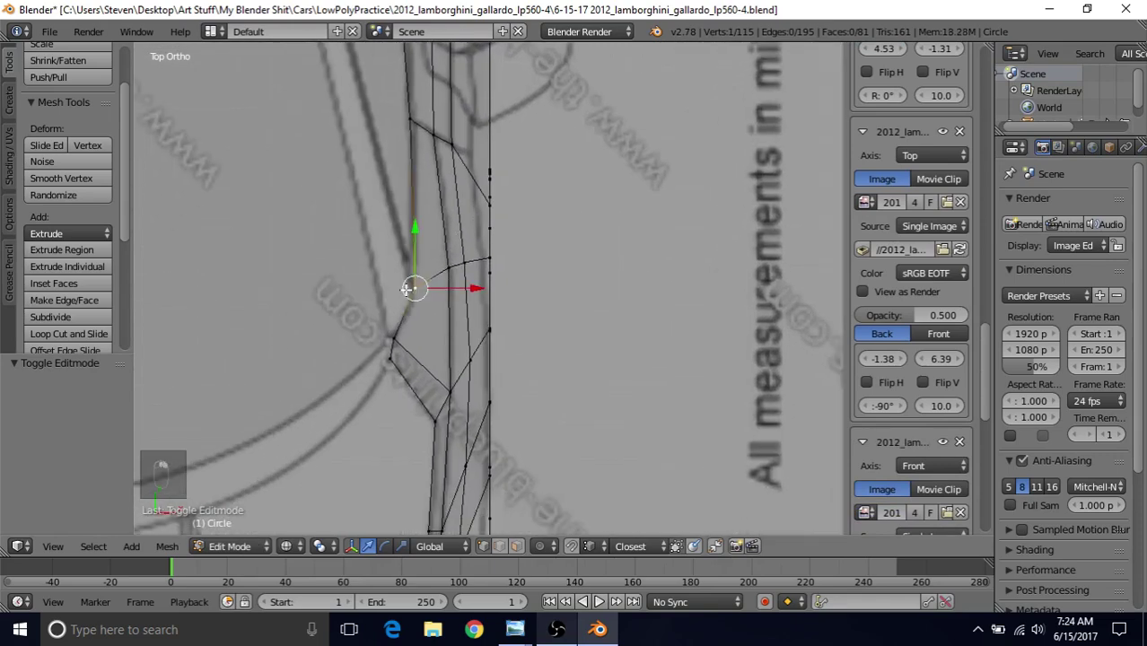
{"action": "right_click", "coordinate": [384, 339], "text": "shift"}
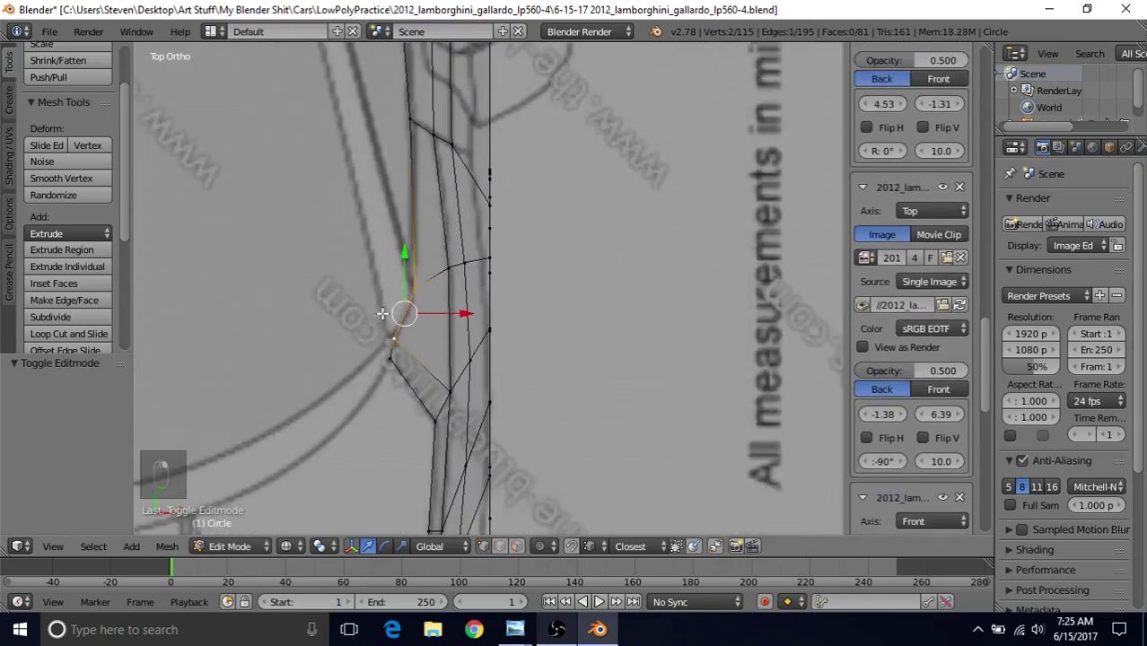
{"action": "right_click", "coordinate": [416, 289]}
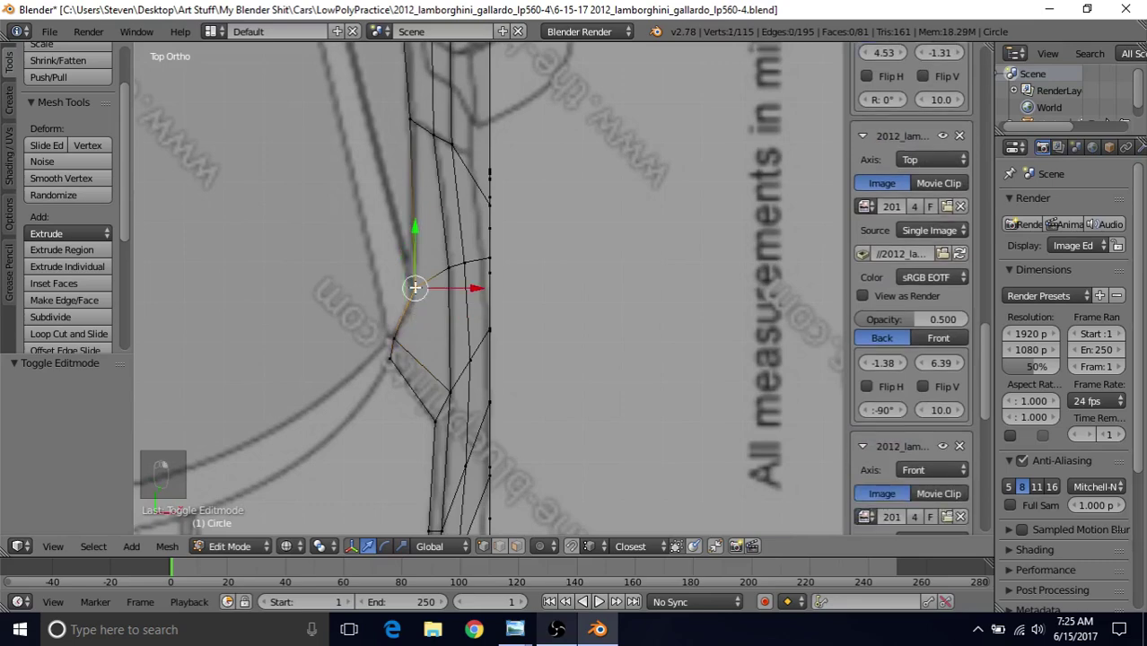
{"action": "middle_click_drag", "start_coordinate": [388, 332], "coordinate": [518, 327], "text": "shift"}
{"action": "key", "text": "e"}
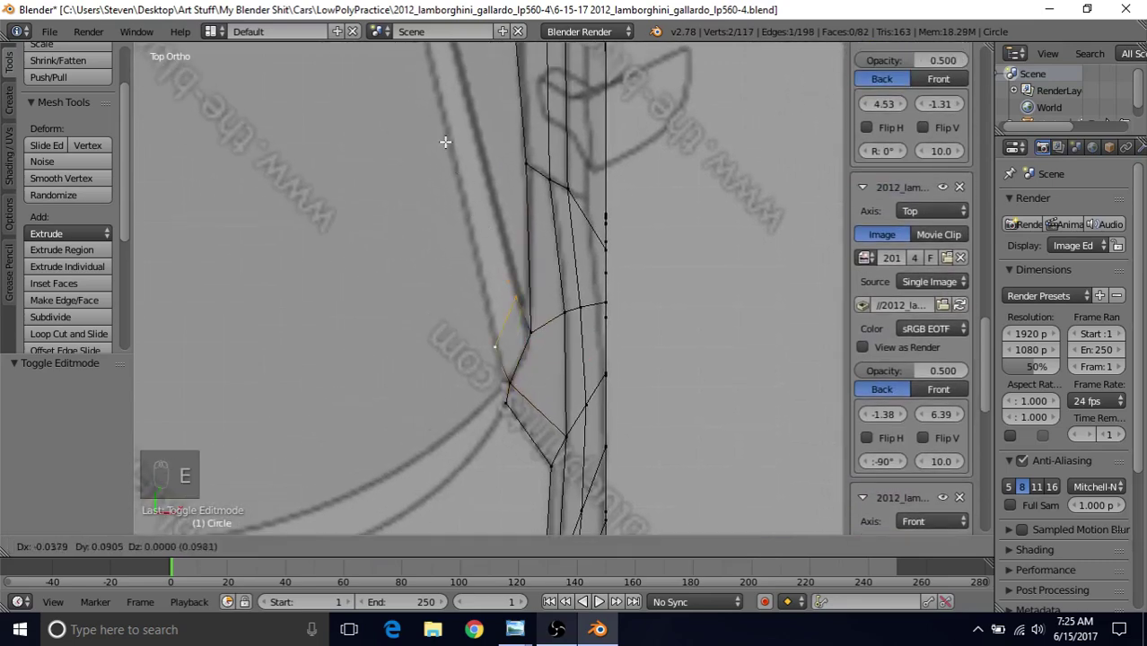
{"action": "left_click", "coordinate": [411, 450]}
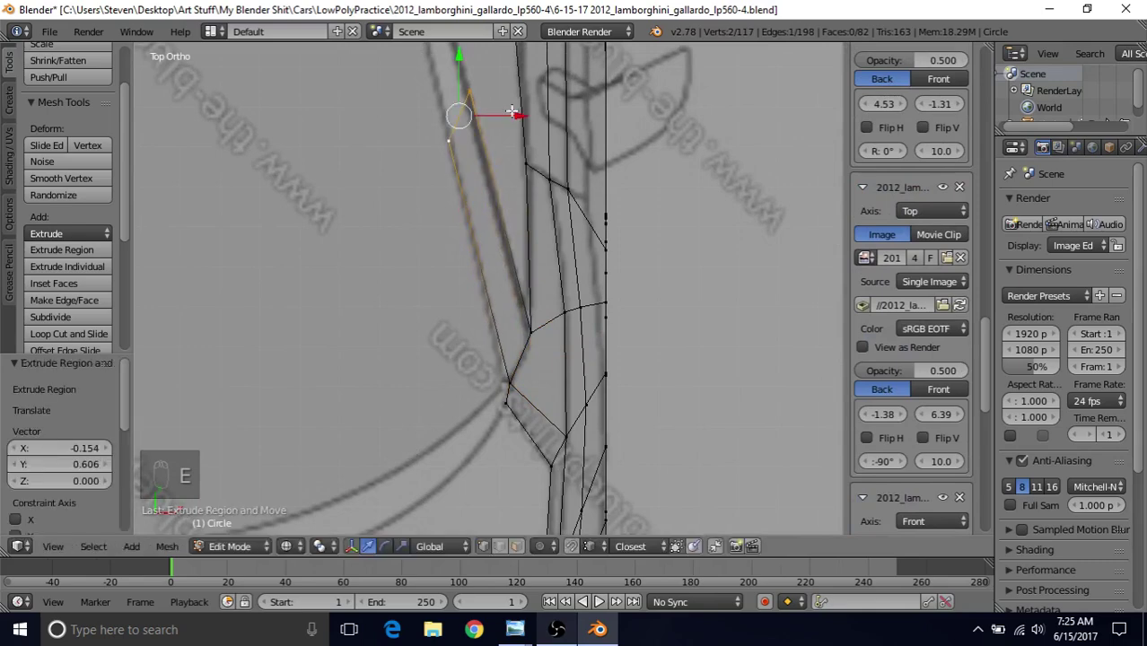
Move the extruded edge to the windshield's upper corner, about -0.09 X and 0.40 Y, and align its vertices to the blueprint pillar lines
{"action": "scroll", "coordinate": [429, 433], "scroll_direction": "up", "scroll_amount": 6, "text": "shift"}
{"action": "key", "text": "g"}
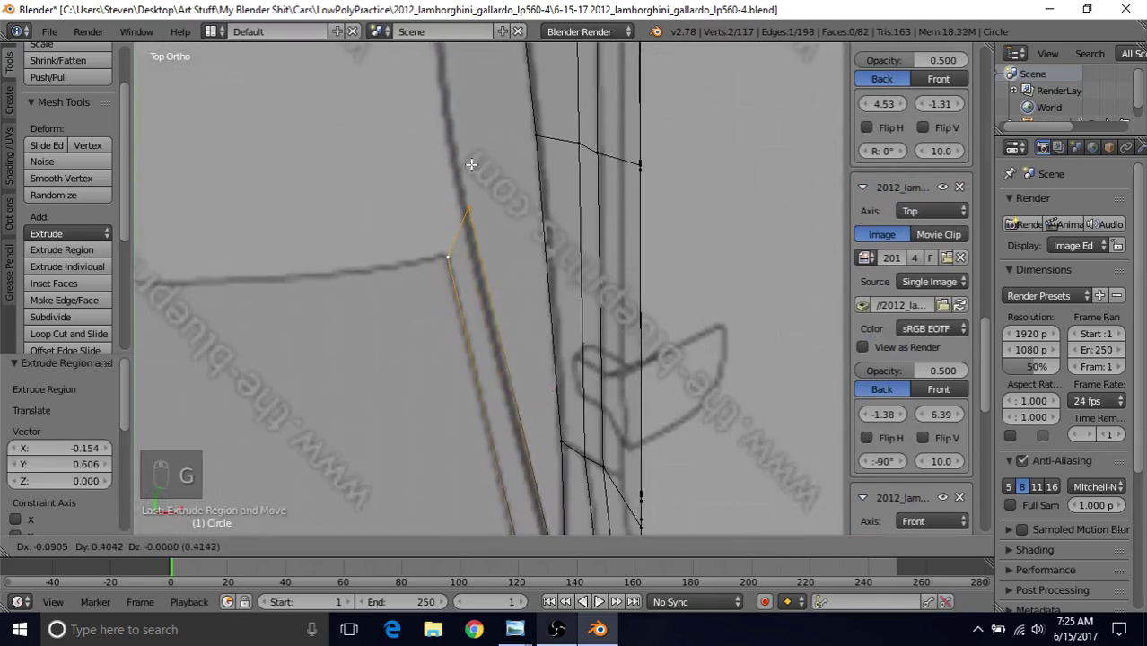
{"action": "left_click", "coordinate": [471, 193]}
{"action": "key", "text": "g"}
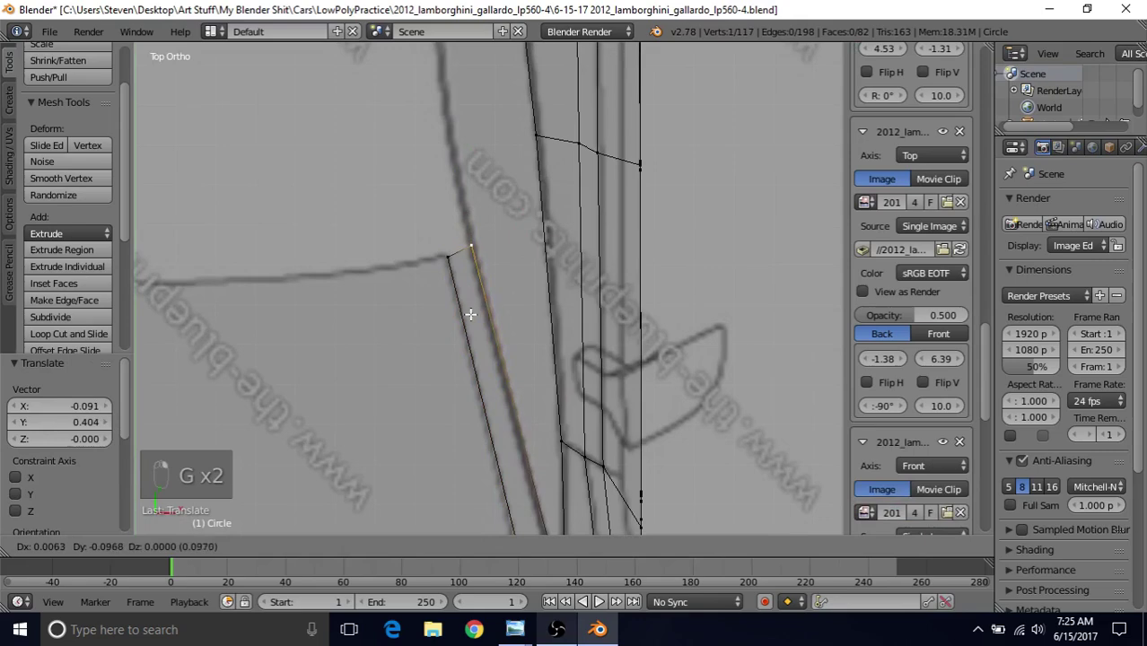
{"action": "left_click", "coordinate": [471, 314]}
{"action": "right_click", "coordinate": [448, 265]}
{"action": "key", "text": "g"}
{"action": "left_click", "coordinate": [432, 215]}
{"action": "key", "text": "g"}
{"action": "left_click", "coordinate": [469, 199]}
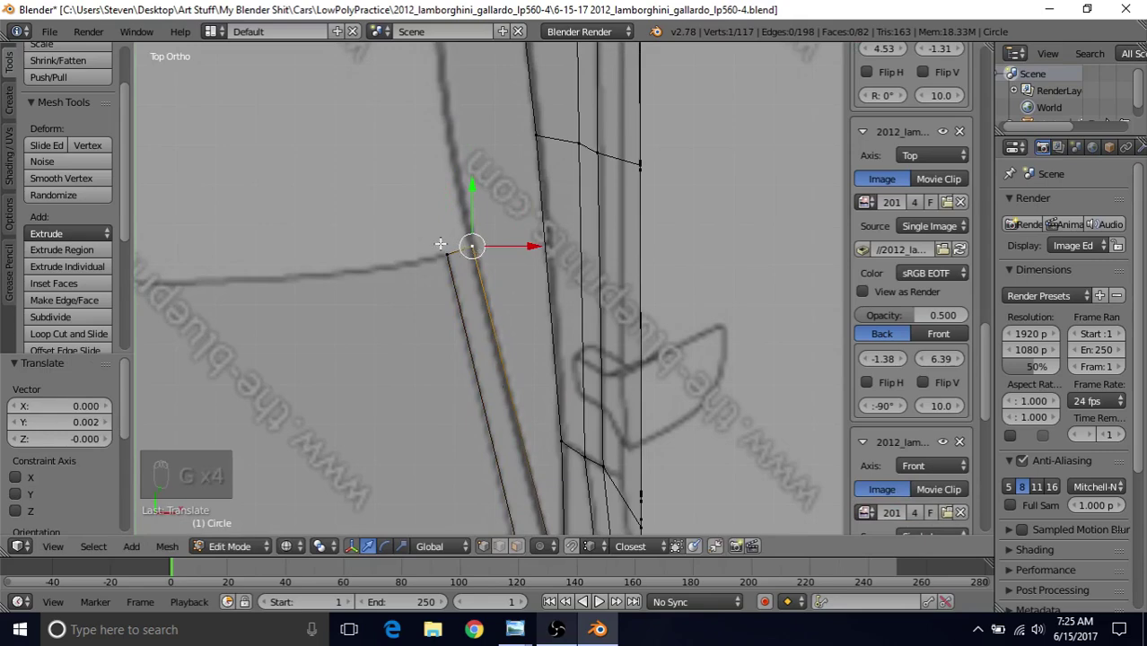
Extrude the pillar's end edge rearward along the roof side, about -0.11 X and 0.85 Y, and adjust its inner vertex to the blueprint
{"action": "right_click", "coordinate": [448, 256], "text": "shift"}
{"action": "scroll", "coordinate": [473, 197], "scroll_direction": "down", "scroll_amount": 2}
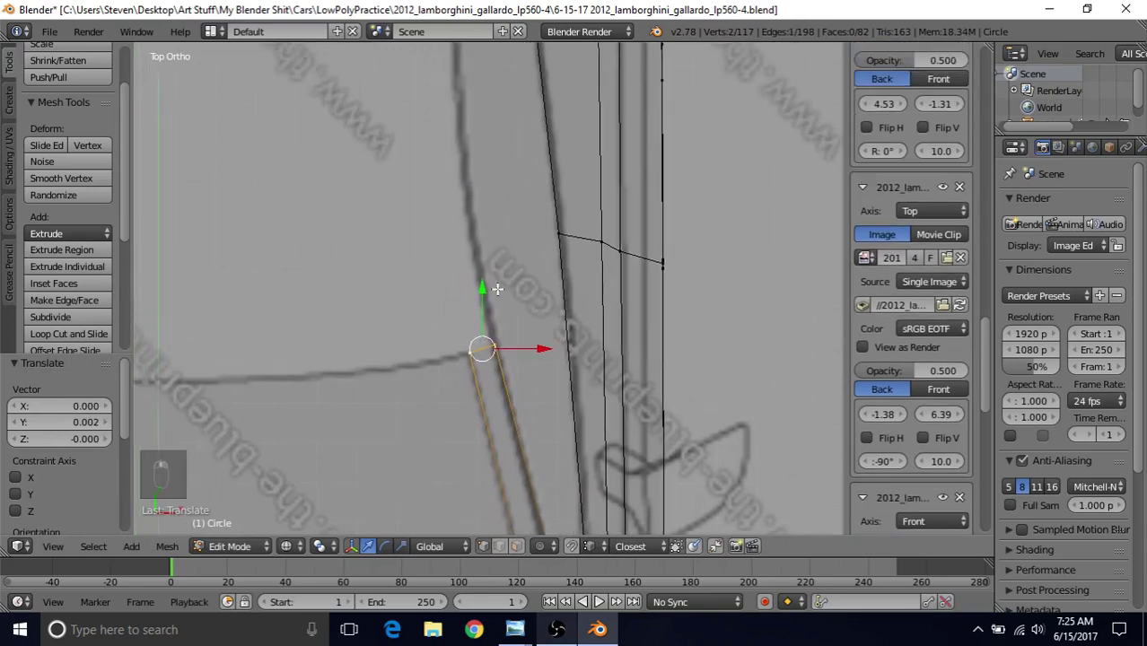
{"action": "key", "text": "e"}
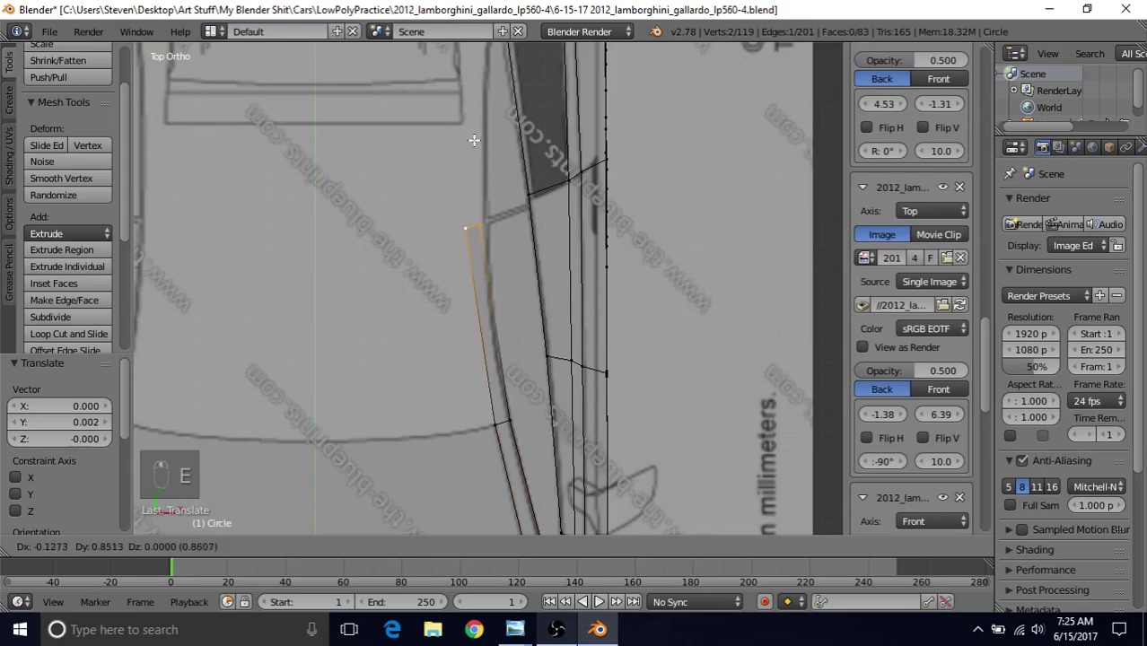
{"action": "left_click", "coordinate": [476, 141]}
{"action": "middle_click_drag", "start_coordinate": [475, 240], "coordinate": [518, 345], "text": "shift"}
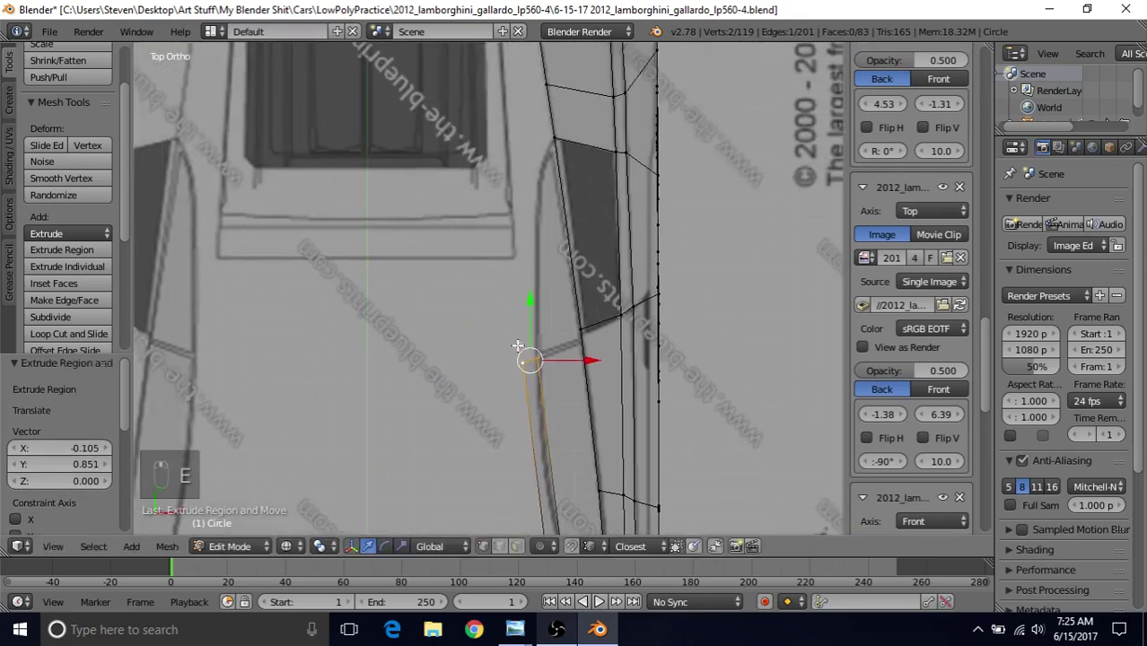
{"action": "right_click", "coordinate": [513, 363]}
{"action": "key", "text": "g"}
{"action": "left_click", "coordinate": [515, 328]}
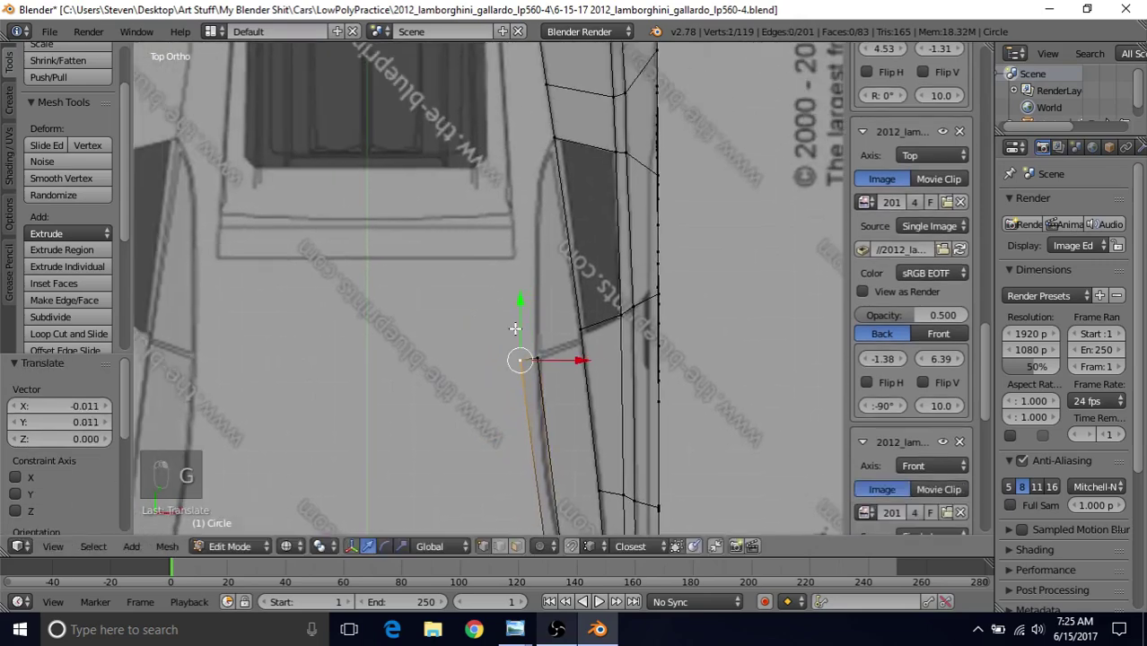
{"action": "key", "text": "g"}
{"action": "left_click", "coordinate": [536, 348]}
Extrude the roof strip's end edge about 0.43 in Y to the roof's rear corner and shift its outer vertex along X
{"action": "right_click", "coordinate": [549, 357], "text": "shift"}
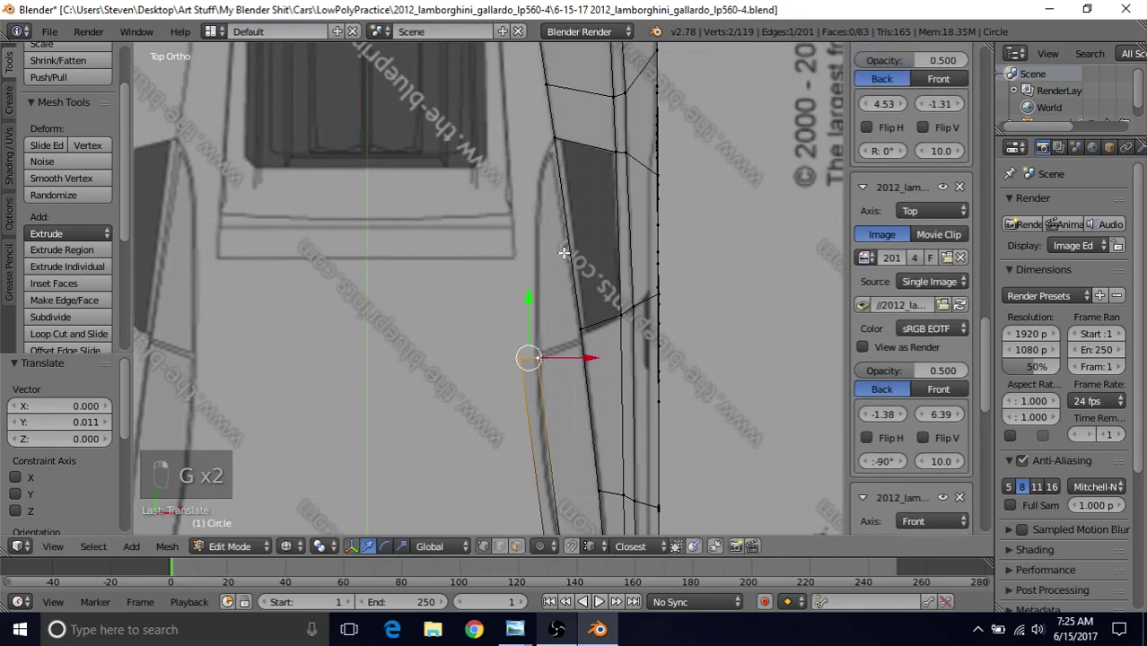
{"action": "key", "text": "e"}
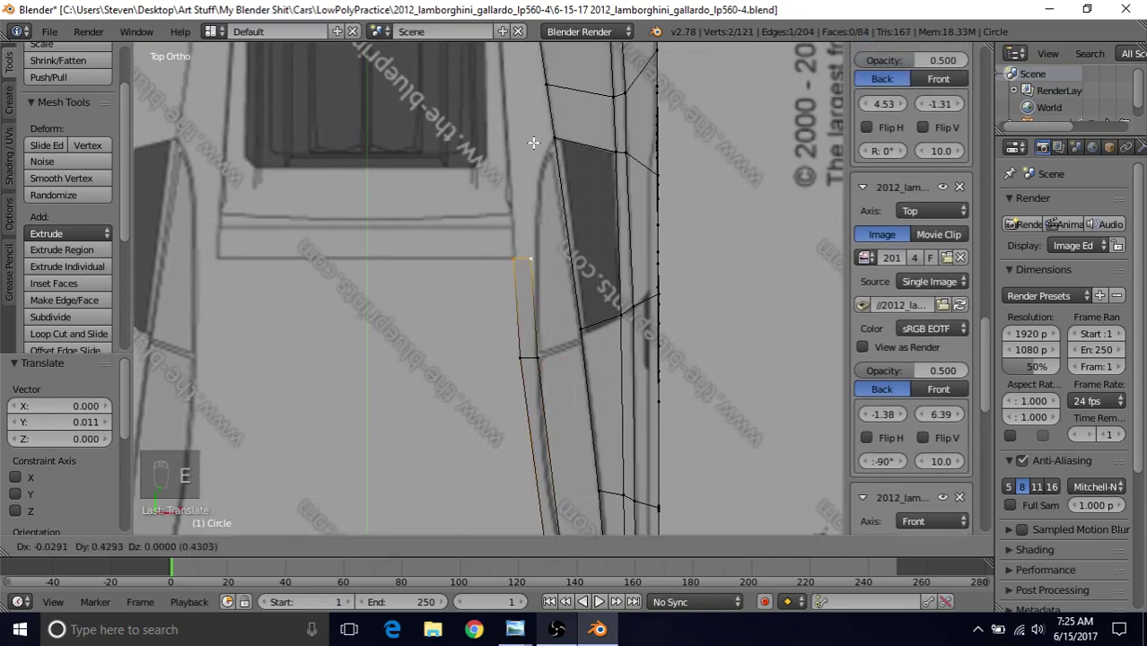
{"action": "left_click", "coordinate": [534, 144]}
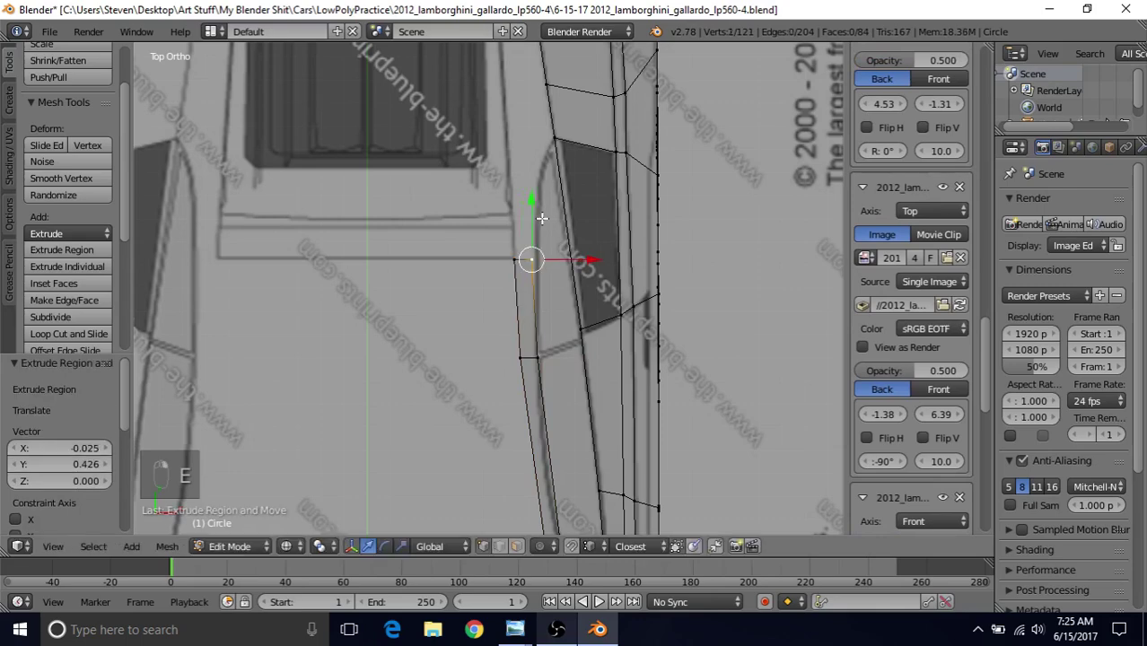
{"action": "right_click", "coordinate": [536, 261]}
{"action": "key", "text": "g"}
{"action": "key", "text": "x"}
{"action": "left_click", "coordinate": [547, 259]}
Align the outer and inner vertices of the edge just before the roof's rear corner along X to smooth the strip
{"action": "right_click", "coordinate": [536, 358]}
{"action": "key", "text": "g"}
{"action": "right_click", "coordinate": [572, 359]}
{"action": "middle_click_drag", "start_coordinate": [572, 359], "coordinate": [593, 284], "text": "shift"}
{"action": "middle_click_drag", "start_coordinate": [534, 195], "coordinate": [523, 282], "text": "shift"}
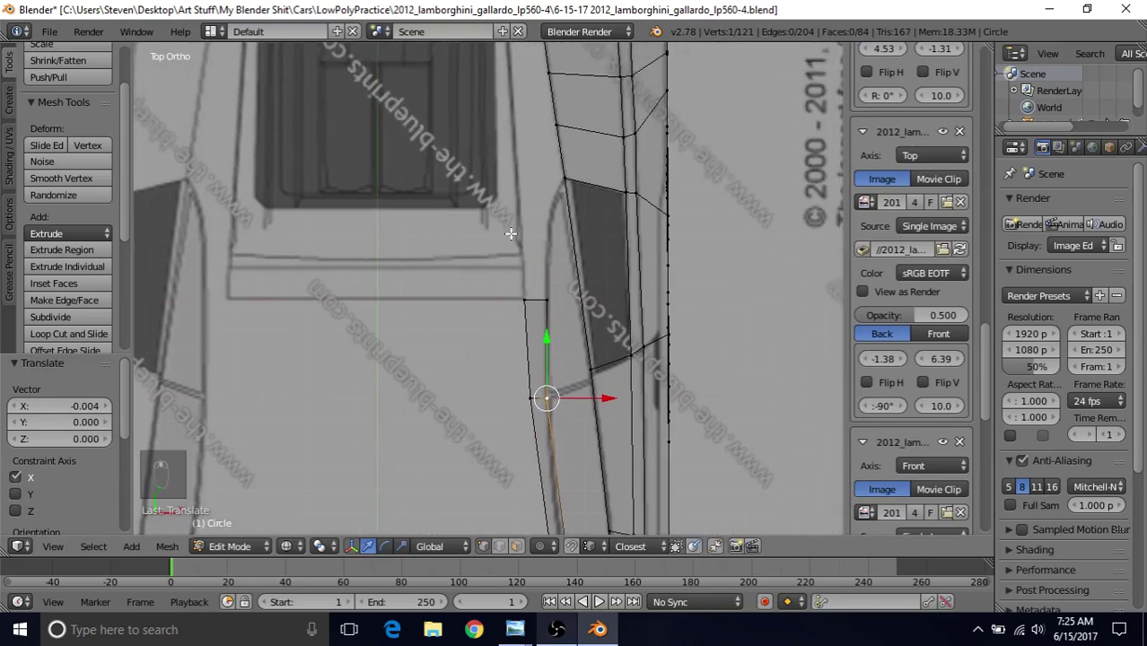
{"action": "middle_click_drag", "start_coordinate": [574, 376], "coordinate": [531, 130], "text": "shift"}
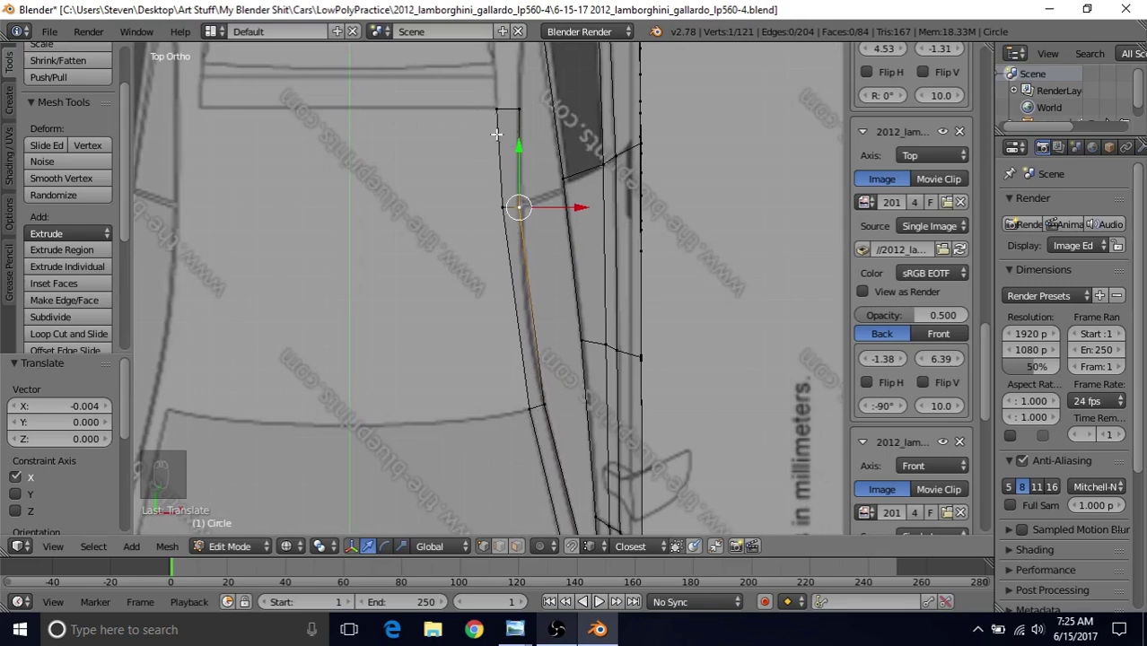
{"action": "key", "text": "shift+r"}
{"action": "key", "text": "g"}
{"action": "key", "text": "x"}
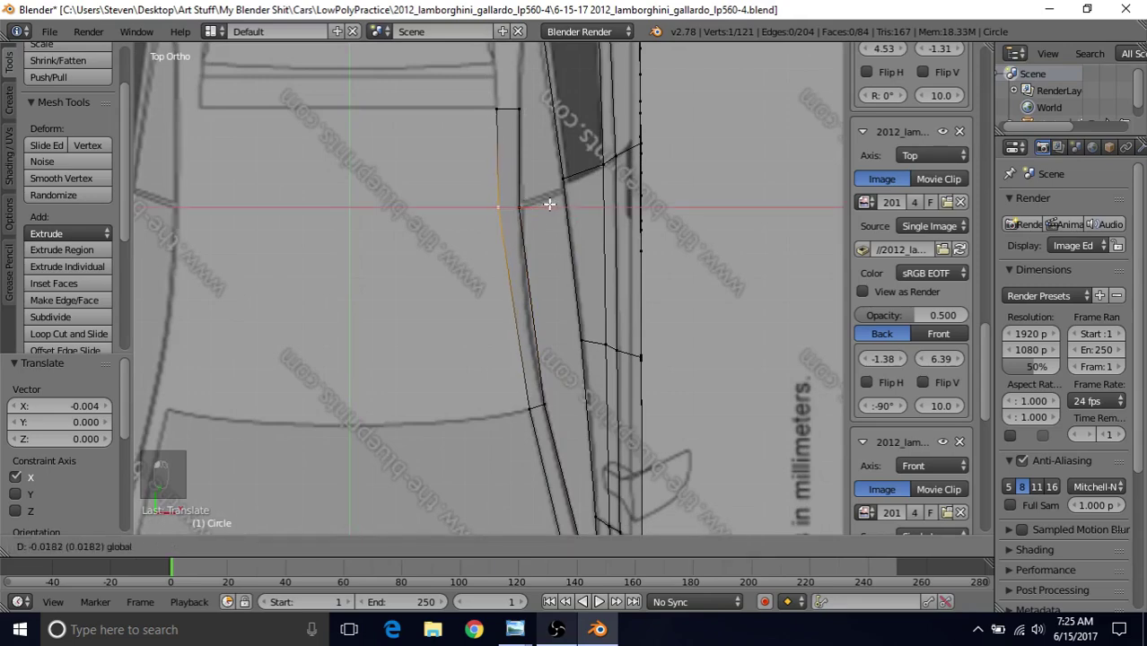
{"action": "left_click", "coordinate": [549, 205]}
{"action": "key", "text": "g"}
{"action": "key", "text": "x"}
{"action": "left_click", "coordinate": [550, 205]}
Extrude the strip's end edge rearward past the roof's rear corner and align the new vertices along X to the blueprint line
{"action": "middle_click_drag", "start_coordinate": [543, 135], "coordinate": [524, 334], "text": "shift"}
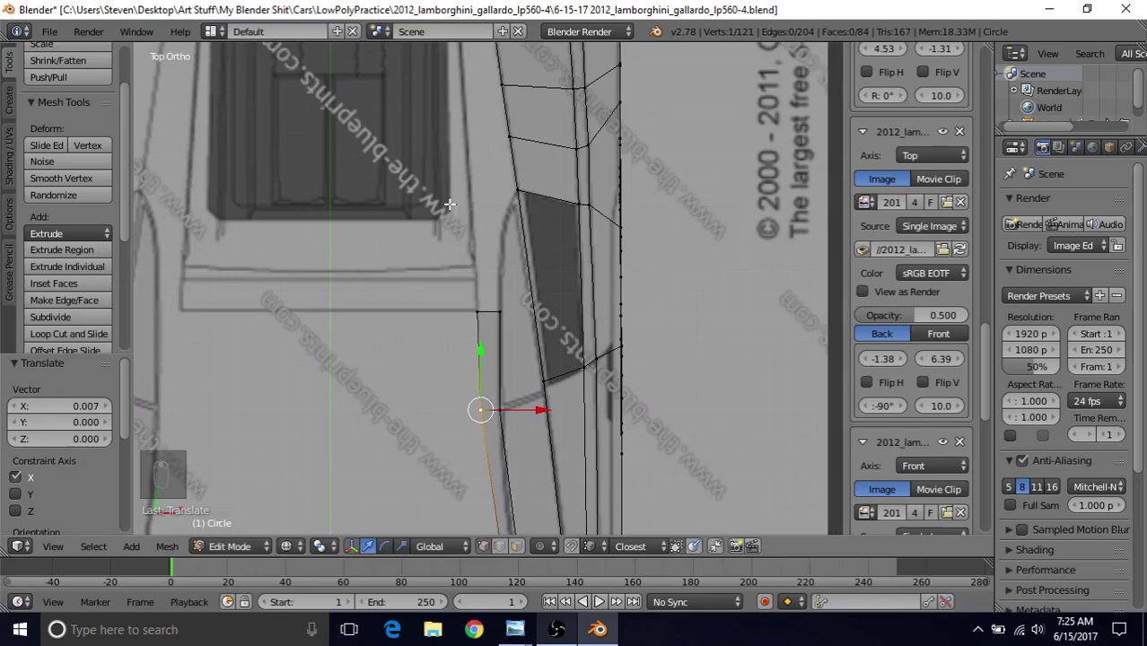
{"action": "right_click", "coordinate": [474, 289], "text": "shift"}
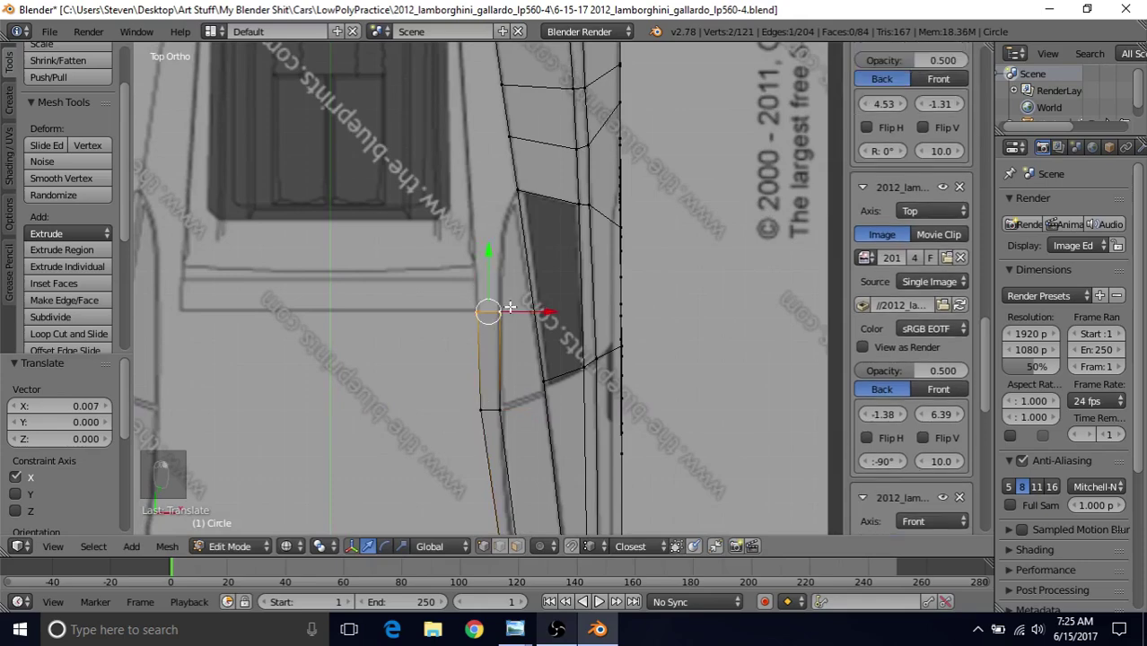
{"action": "key", "text": "e"}
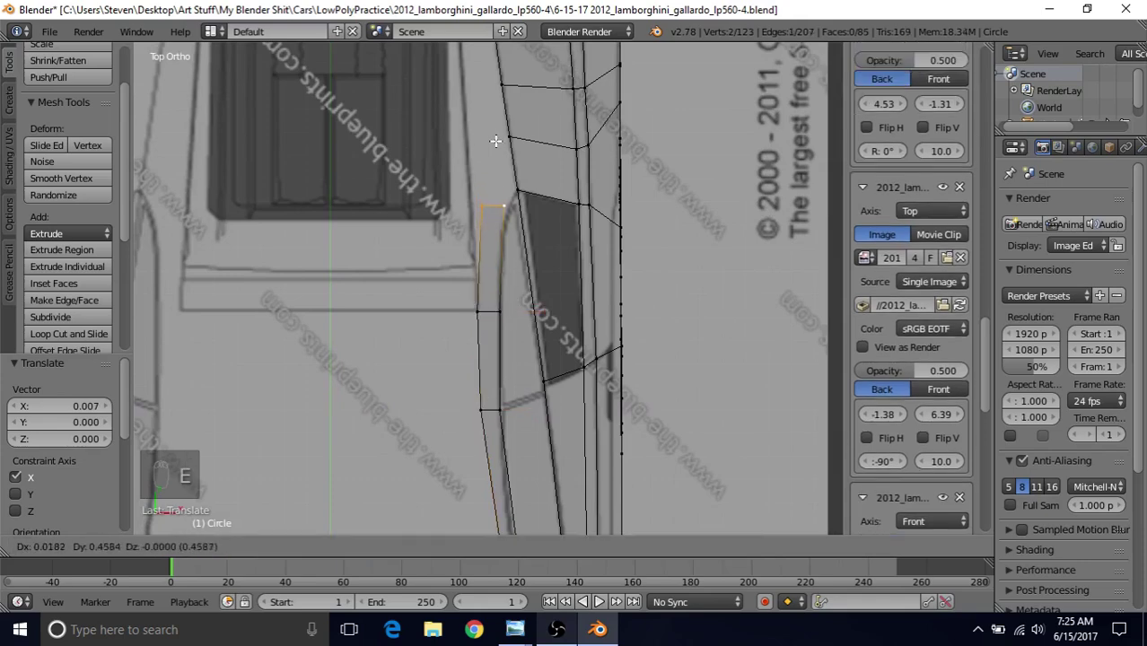
{"action": "left_click", "coordinate": [492, 165]}
{"action": "right_click", "coordinate": [477, 226]}
{"action": "key", "text": "g"}
{"action": "key", "text": "x"}
{"action": "left_click", "coordinate": [537, 226]}
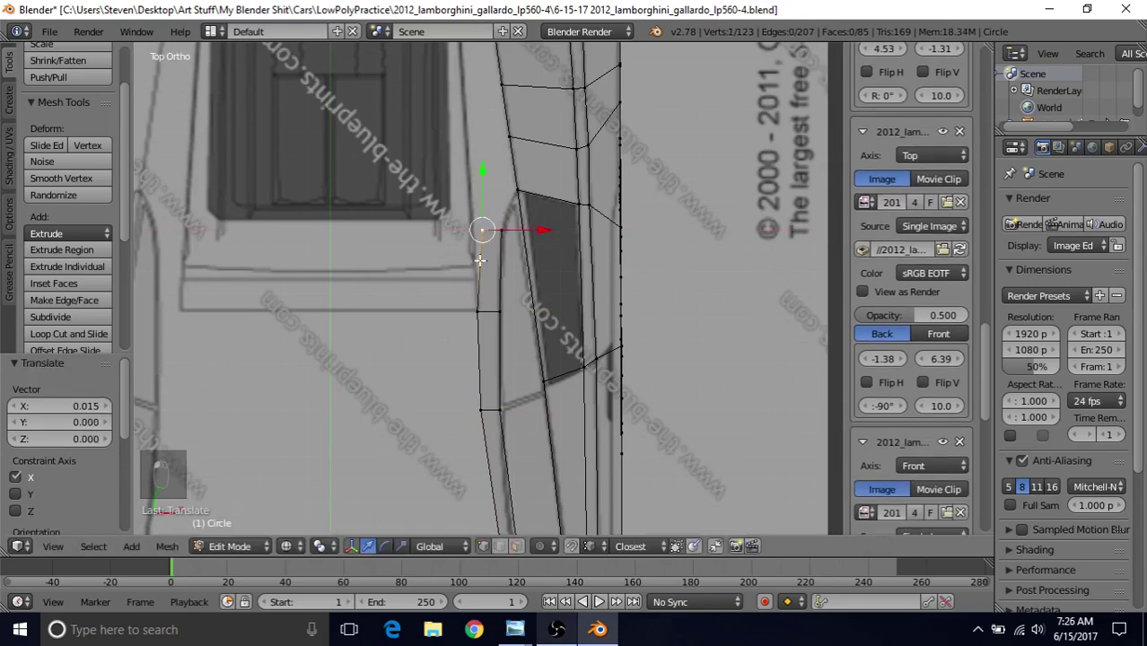
{"action": "key", "text": "g"}
{"action": "key", "text": "x"}
{"action": "left_click", "coordinate": [519, 217]}
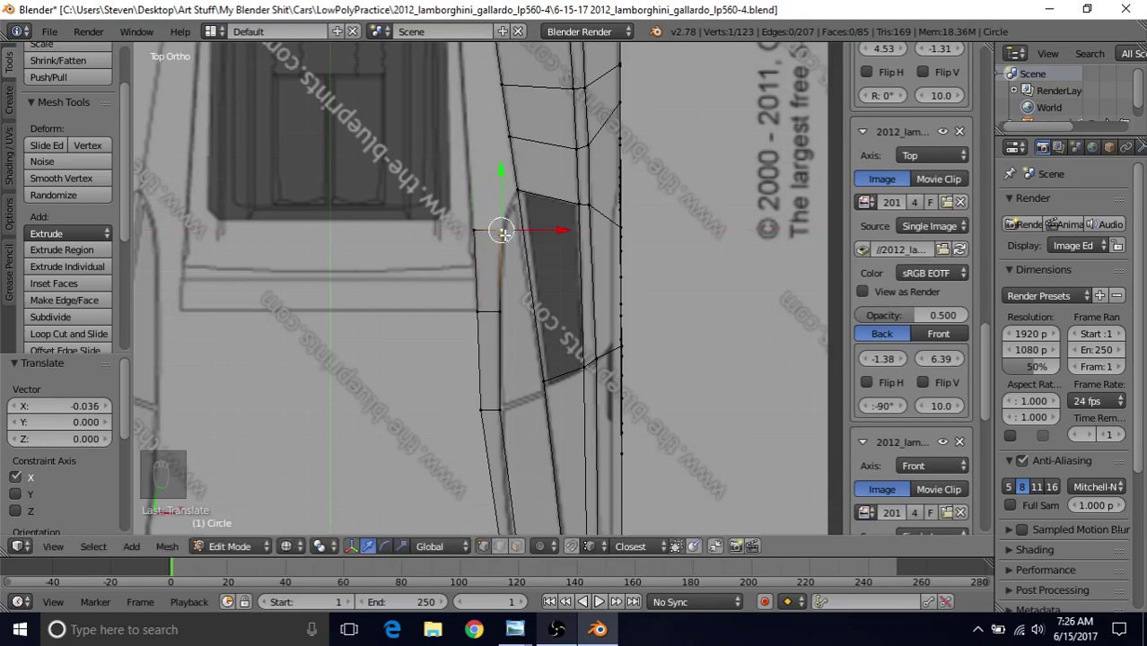
Extrude the strip's end edge about 0.17 in Y and move its outer vertex to the rear tip of the side window outline
{"action": "scroll", "coordinate": [507, 269], "scroll_direction": "up", "scroll_amount": 4, "text": "ctrl"}
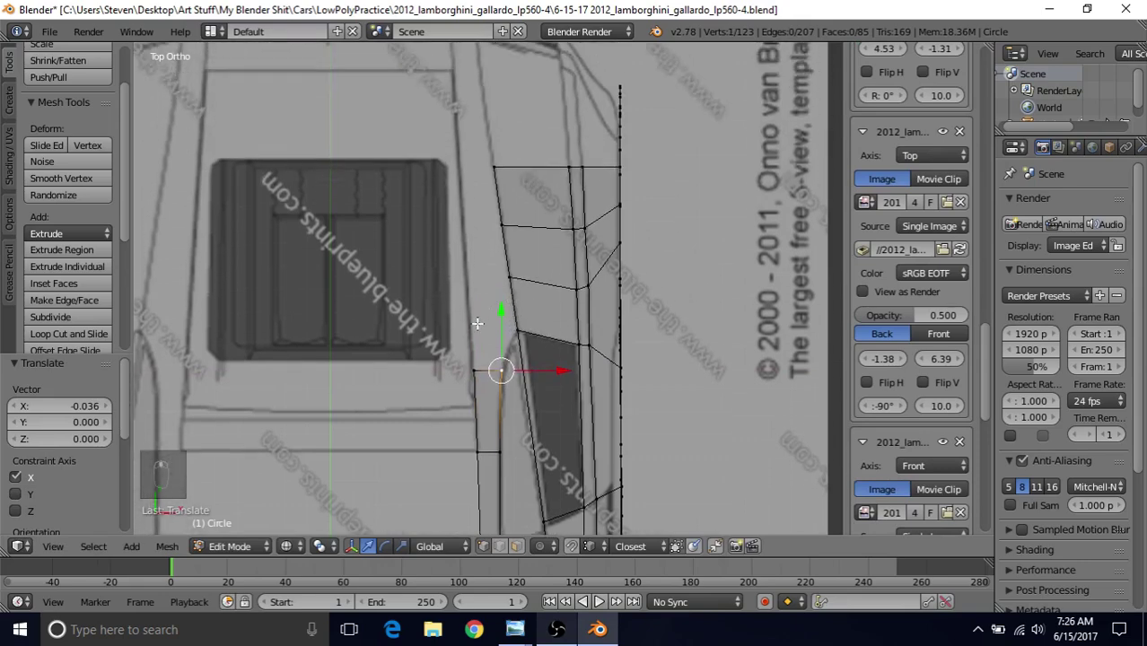
{"action": "key", "text": "e"}
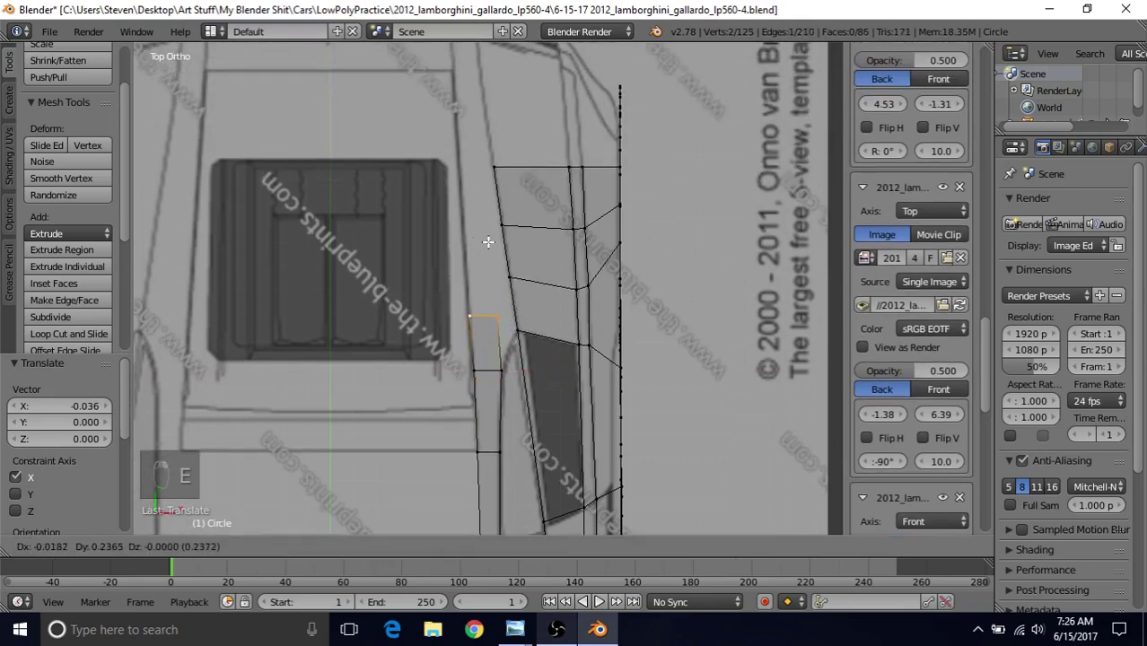
{"action": "left_click", "coordinate": [490, 265]}
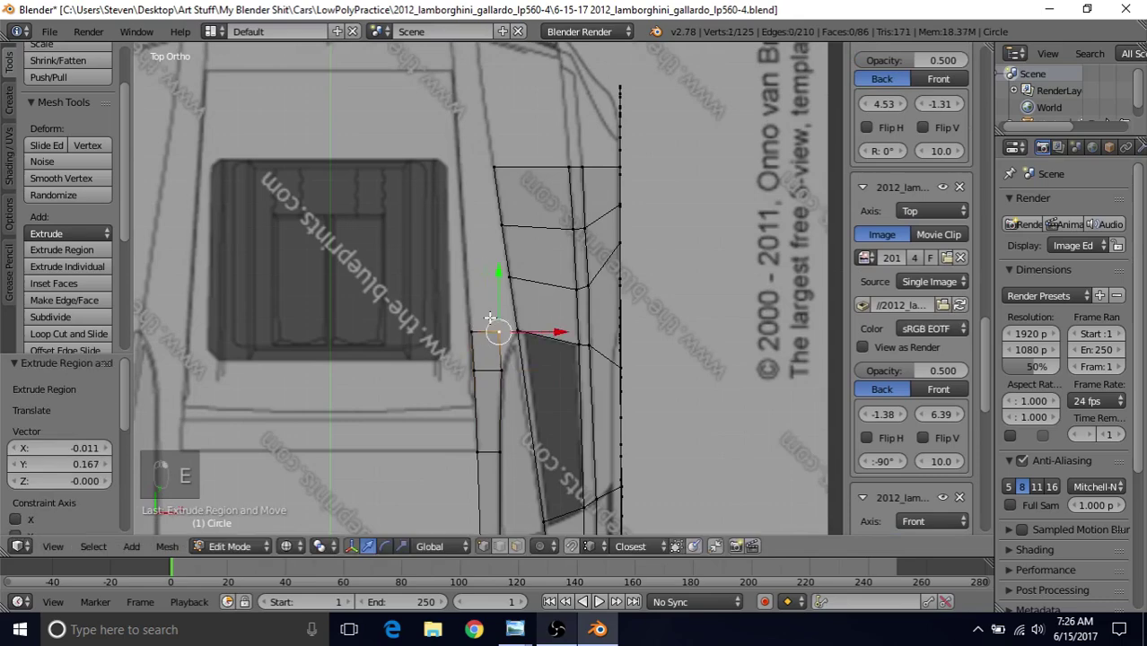
{"action": "key", "text": "g"}
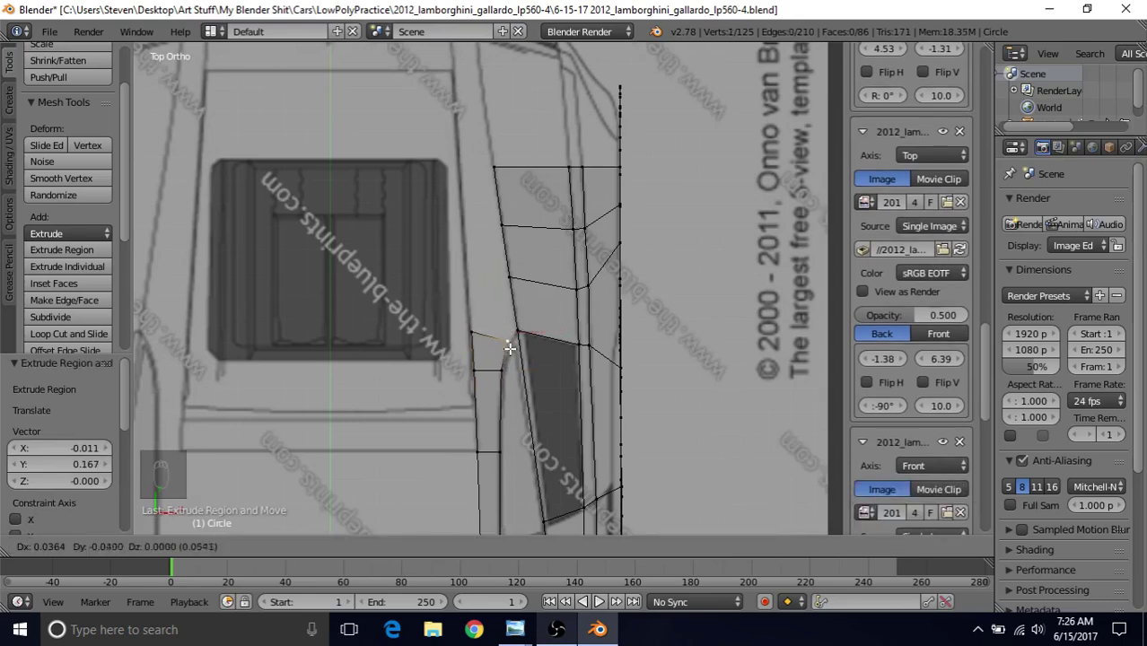
{"action": "left_click", "coordinate": [510, 355]}
Nudge the end edge's inner vertex about -0.004 along X and snap the 3D cursor to the center
{"action": "middle_click_drag", "start_coordinate": [488, 242], "coordinate": [531, 250], "text": "shift"}
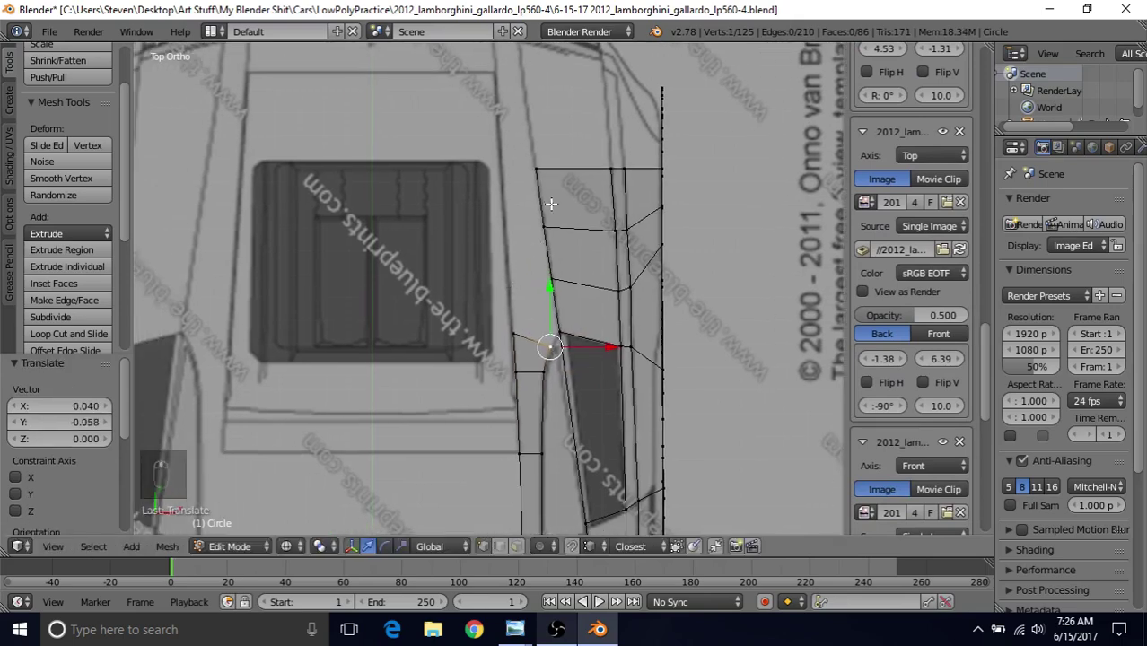
{"action": "middle_click_drag", "start_coordinate": [530, 306], "coordinate": [564, 303], "text": "shift"}
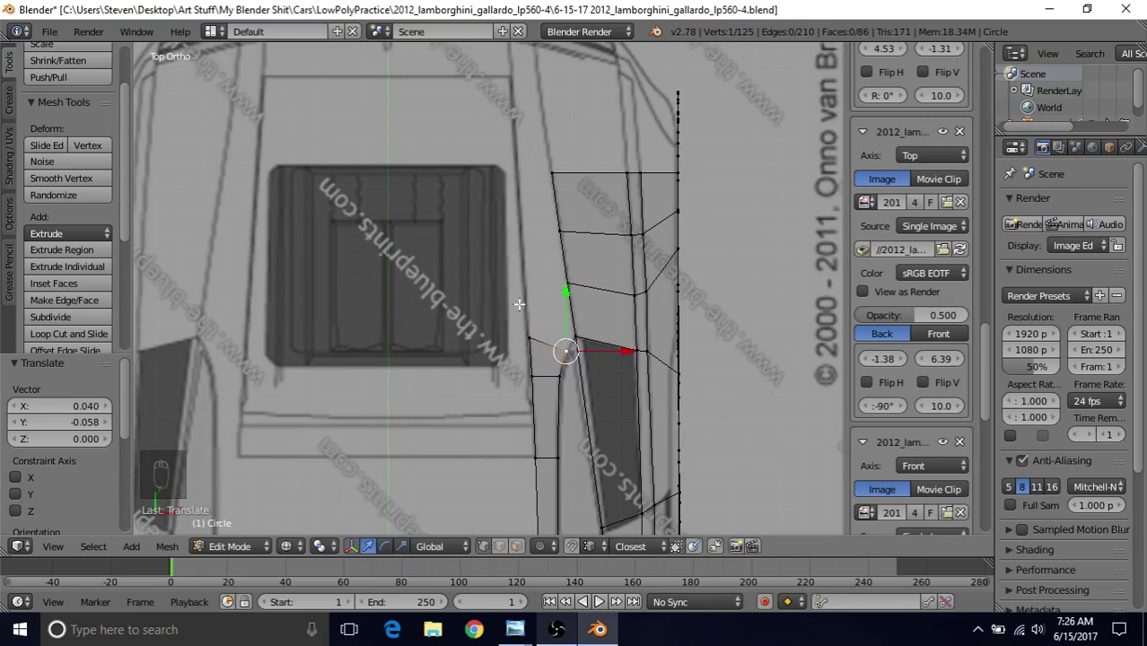
{"action": "middle_click_drag", "start_coordinate": [542, 263], "coordinate": [566, 216], "text": "shift"}
{"action": "middle_click_drag", "start_coordinate": [584, 269], "coordinate": [551, 276], "text": "shift"}
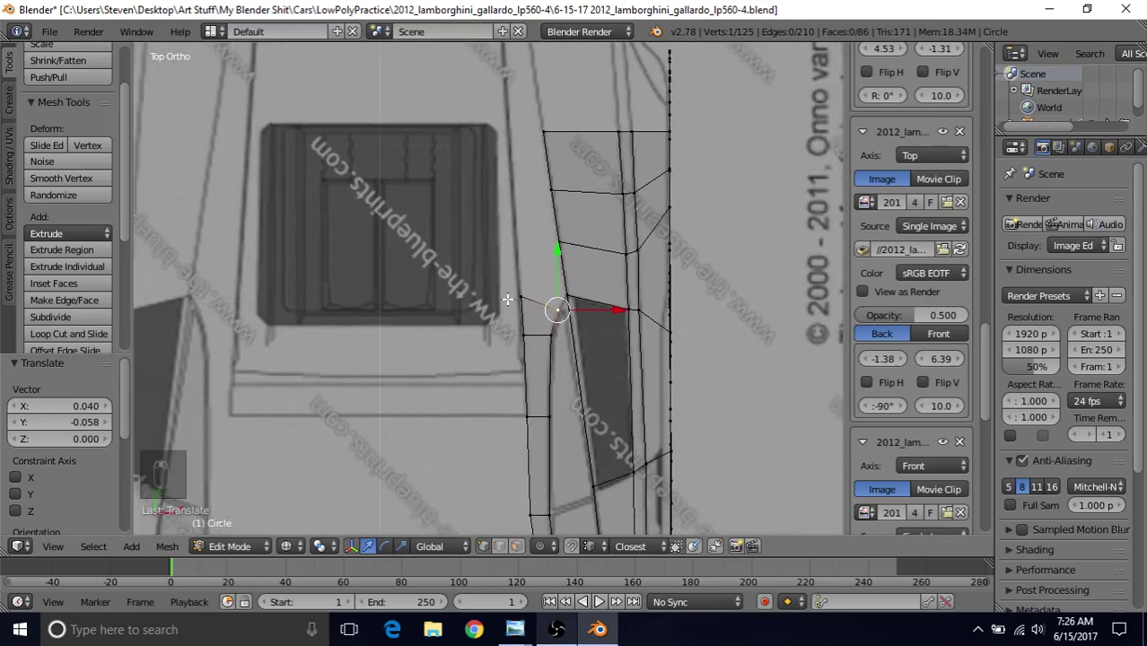
{"action": "right_click", "coordinate": [518, 294]}
{"action": "left_click_drag", "start_coordinate": [562, 297], "coordinate": [561, 296]}
{"action": "key", "text": "shift+s"}
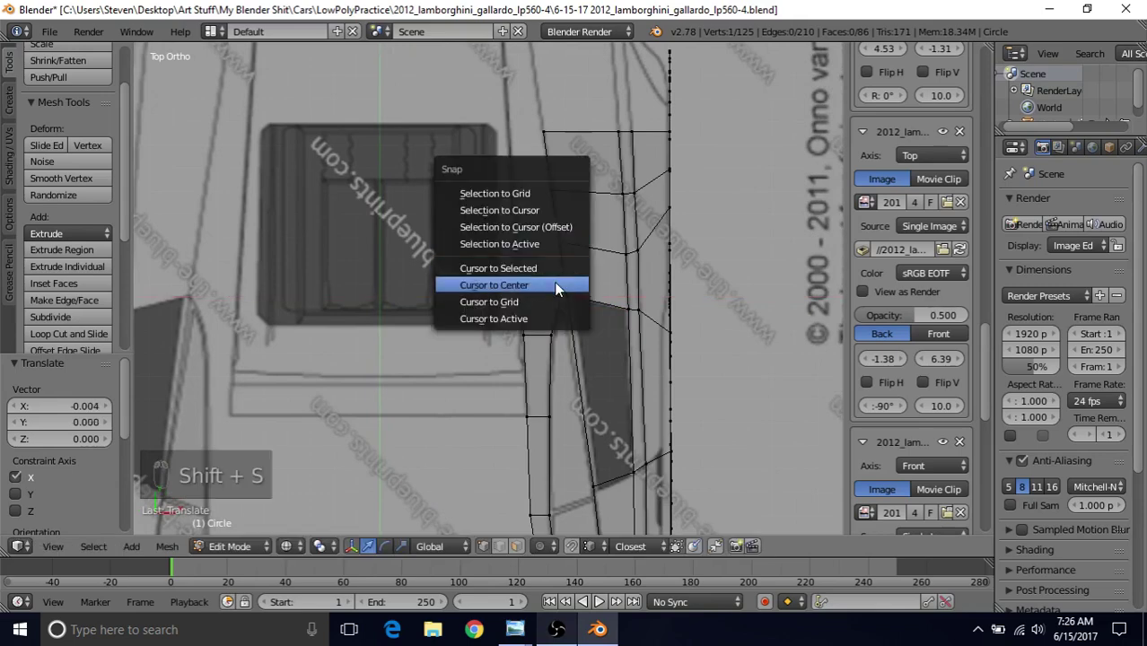
{"action": "left_click", "coordinate": [555, 285]}
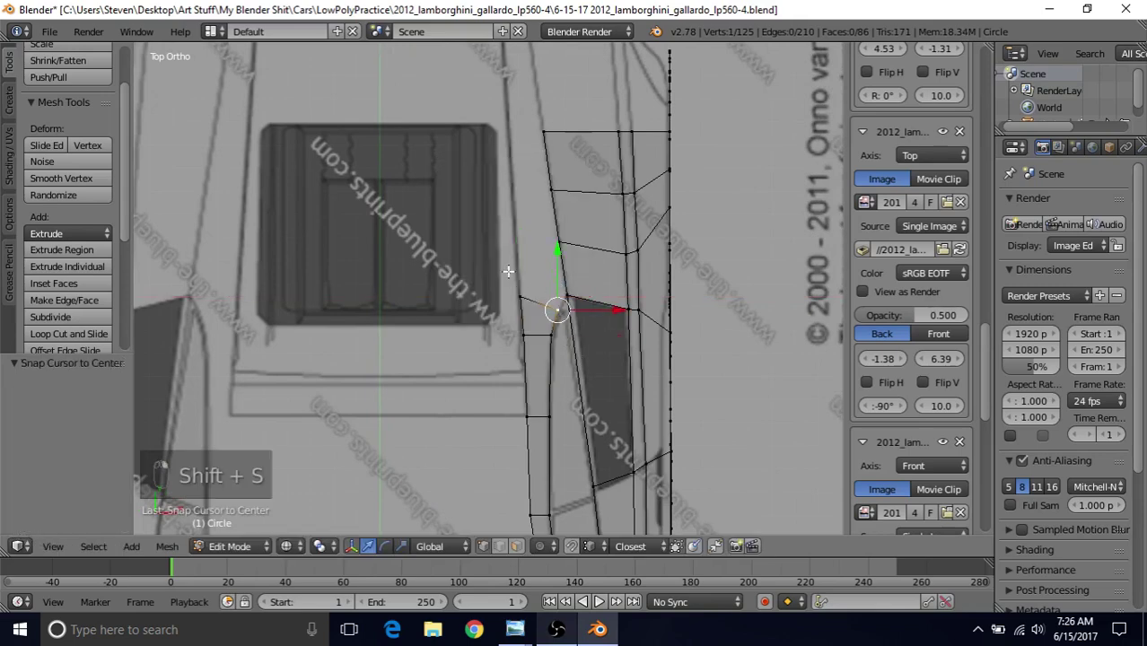
Extrude the strip's end edge rearward alongside the engine cover, about -0.02 in X and 0.25 in Y
{"action": "middle_click_drag", "start_coordinate": [535, 247], "coordinate": [560, 253], "text": "shift"}
{"action": "key", "text": "e"}
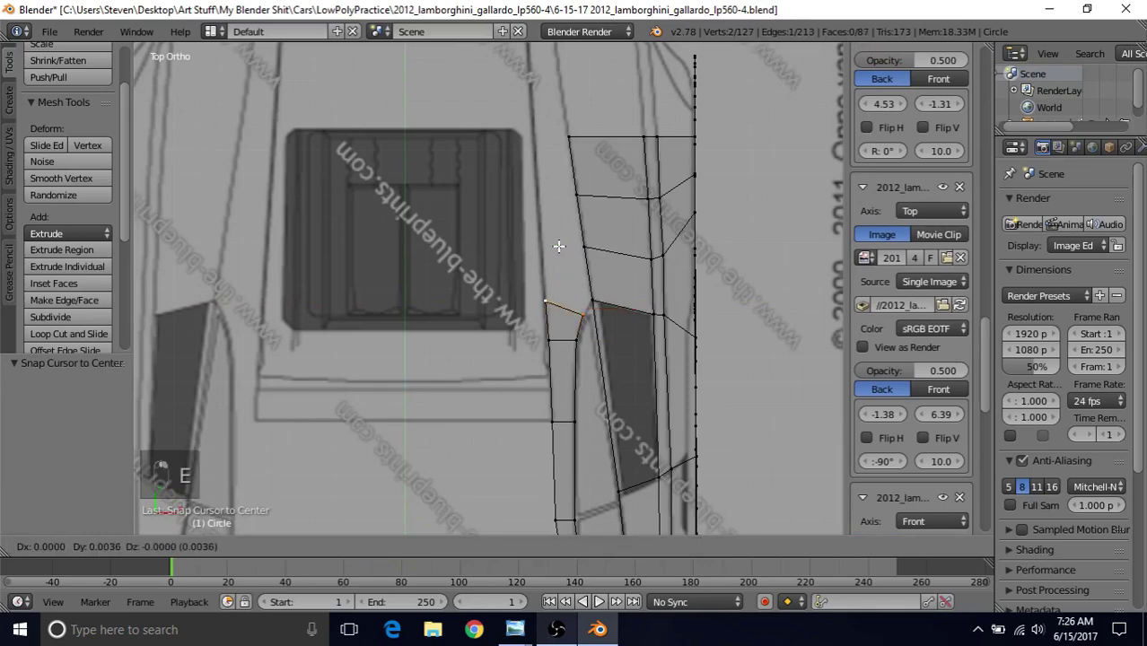
{"action": "left_click", "coordinate": [555, 196]}
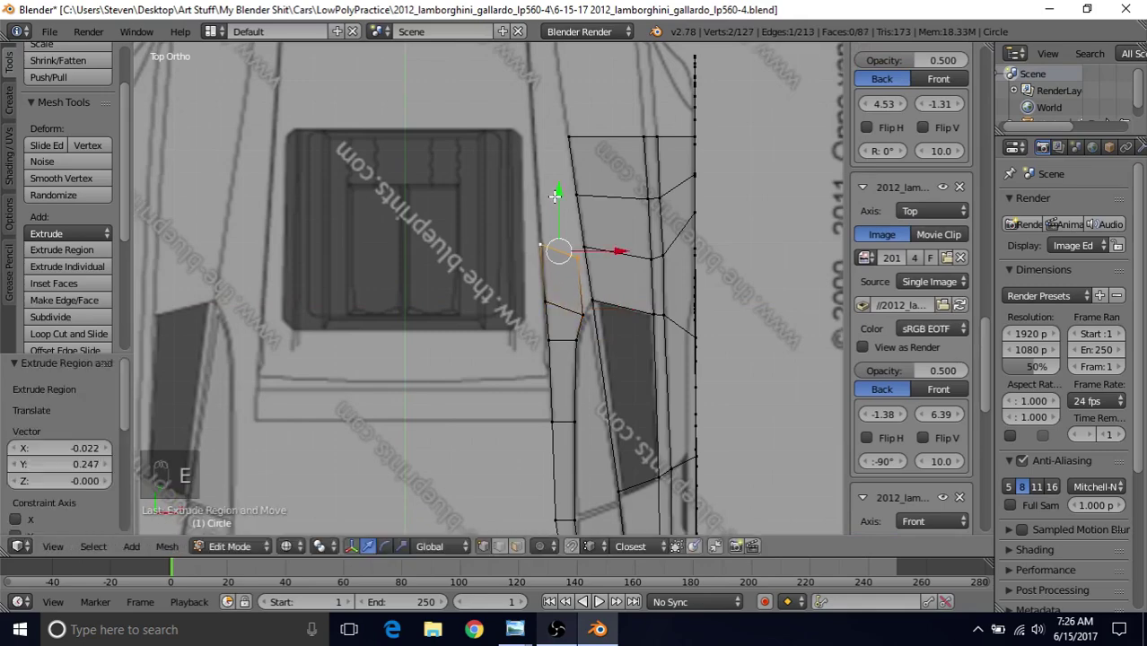
Shift the end edge's outer vertex about -0.04 along X and fill a face between the strip and the adjacent body panel edge
{"action": "right_click", "coordinate": [578, 256]}
{"action": "left_click_drag", "start_coordinate": [581, 192], "coordinate": [610, 248]}
{"action": "right_click", "coordinate": [583, 310]}
{"action": "right_click", "coordinate": [582, 296], "text": "shift"}
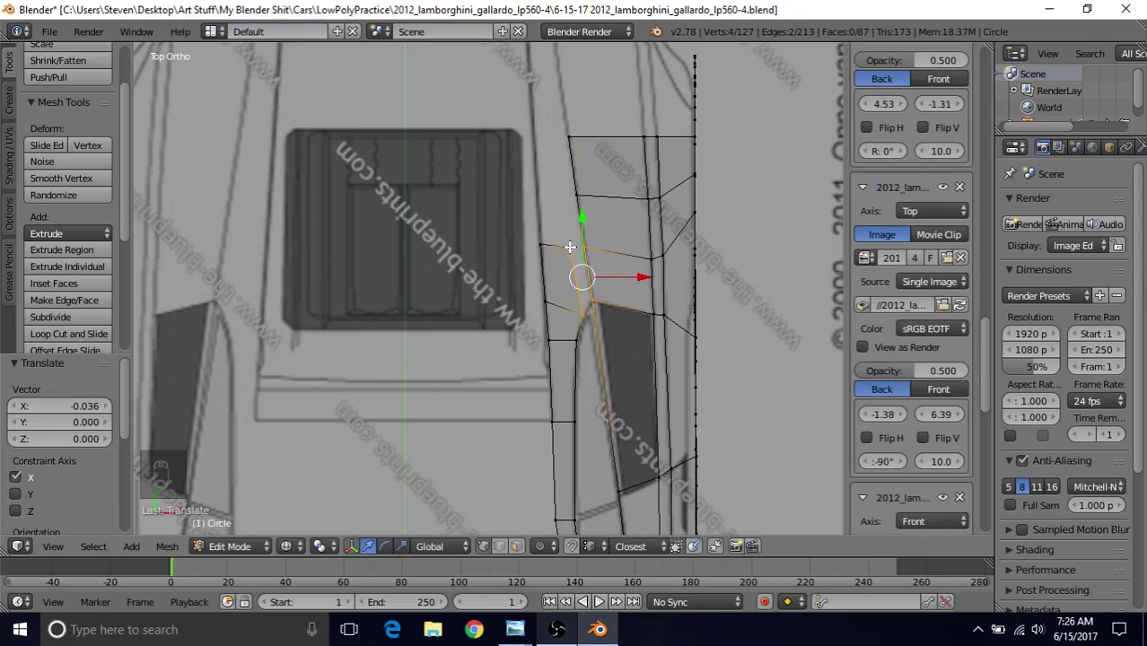
{"action": "key", "text": "f"}
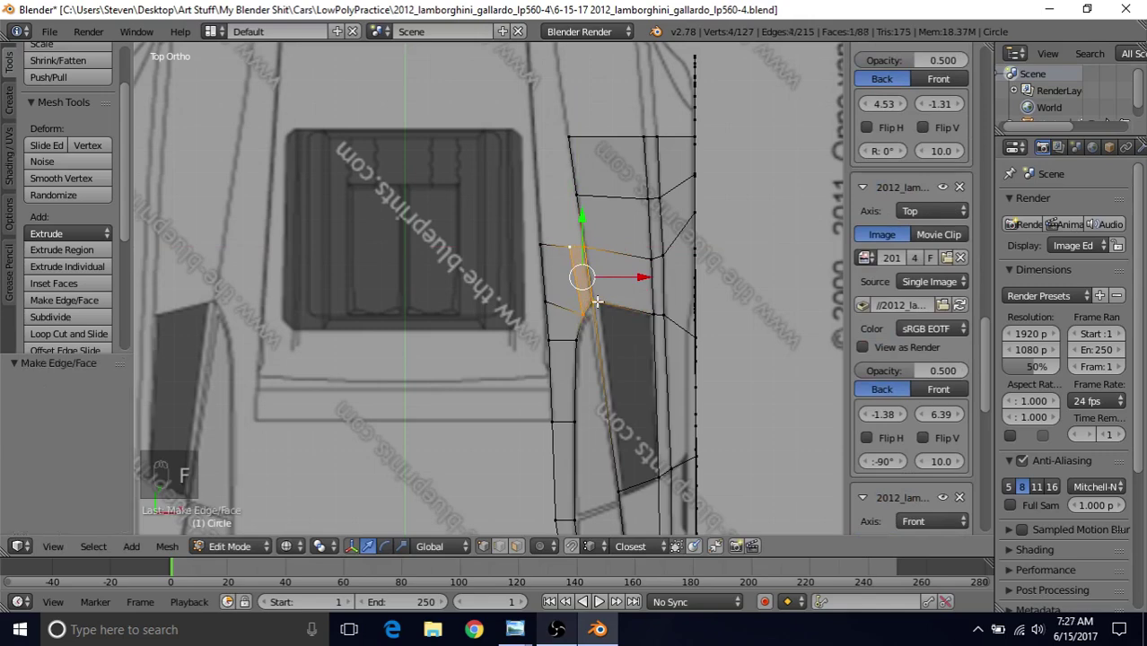
Move the end edge's outer vertex about -0.03 along X and align it along Y with the inner vertex
{"action": "right_click", "coordinate": [568, 242]}
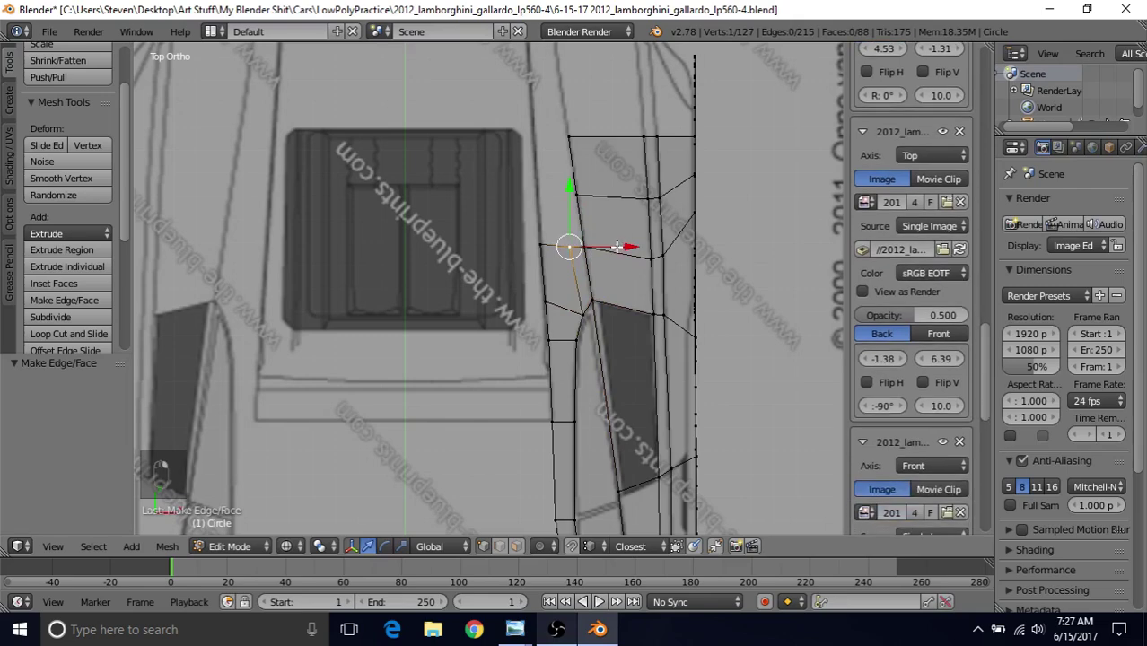
{"action": "key", "text": "g"}
{"action": "key", "text": "x"}
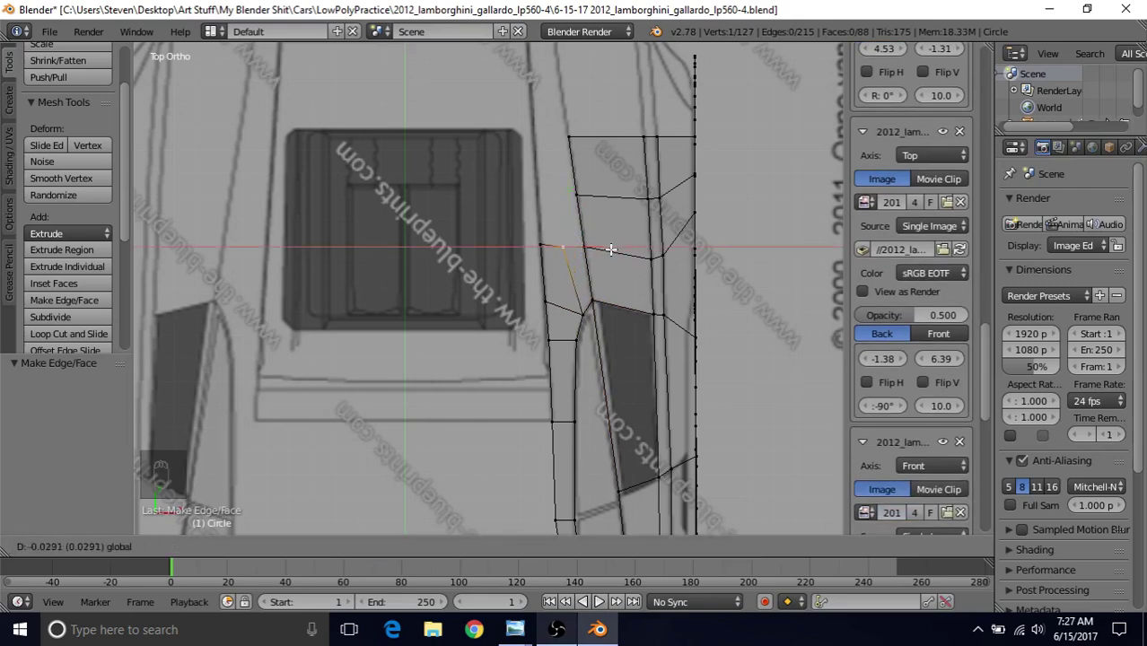
{"action": "left_click", "coordinate": [610, 250]}
{"action": "key", "text": "g"}
{"action": "key", "text": "y"}
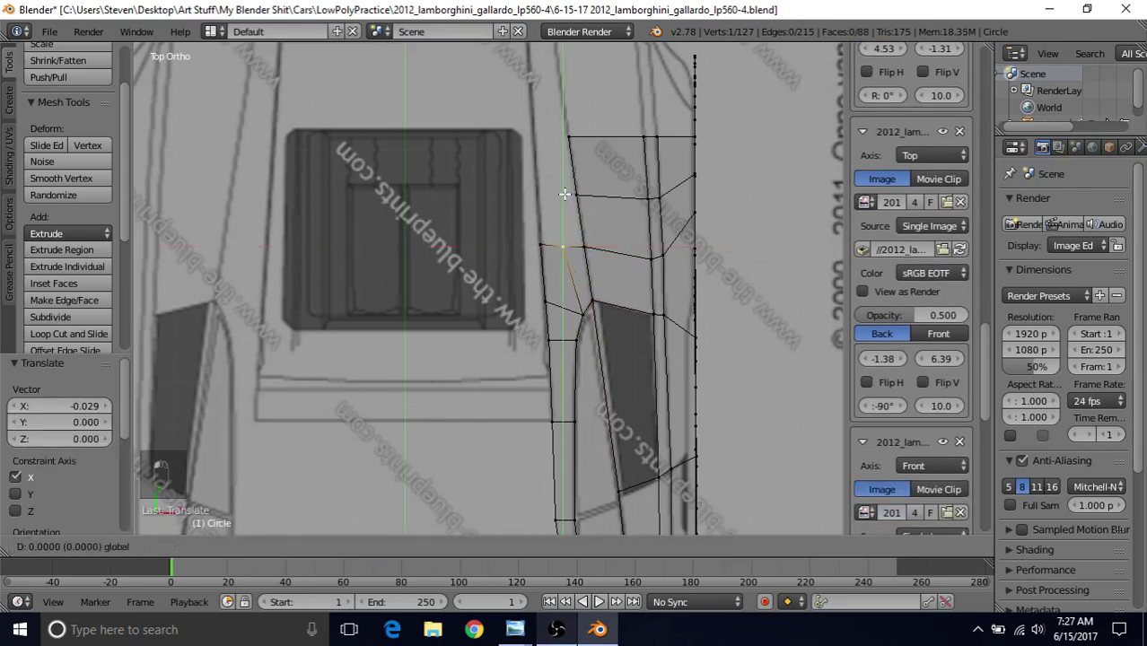
{"action": "left_click", "coordinate": [553, 243]}
Shift the strip's whole end edge about -0.01 along Y
{"action": "right_click", "coordinate": [541, 244]}
{"action": "right_click", "coordinate": [563, 248], "text": "shift"}
{"action": "key", "text": "g"}
{"action": "key", "text": "y"}
{"action": "left_click", "coordinate": [589, 236]}
{"action": "right_click", "coordinate": [575, 247]}
Extrude the strip's end edge rearward beside the engine cover, about 0.22 along Y
{"action": "scroll", "coordinate": [536, 186], "scroll_direction": "down", "scroll_amount": 1}
{"action": "right_click", "coordinate": [429, 217], "text": "shift"}
{"action": "scroll", "coordinate": [558, 266], "scroll_direction": "up", "scroll_amount": 1}
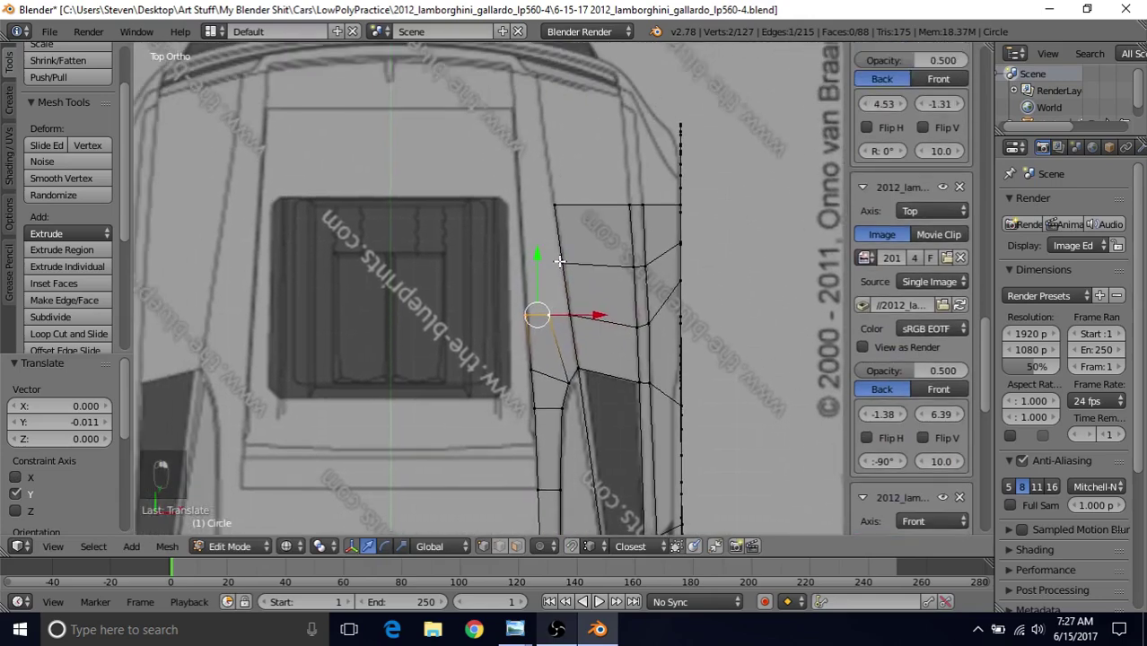
{"action": "key", "text": "e"}
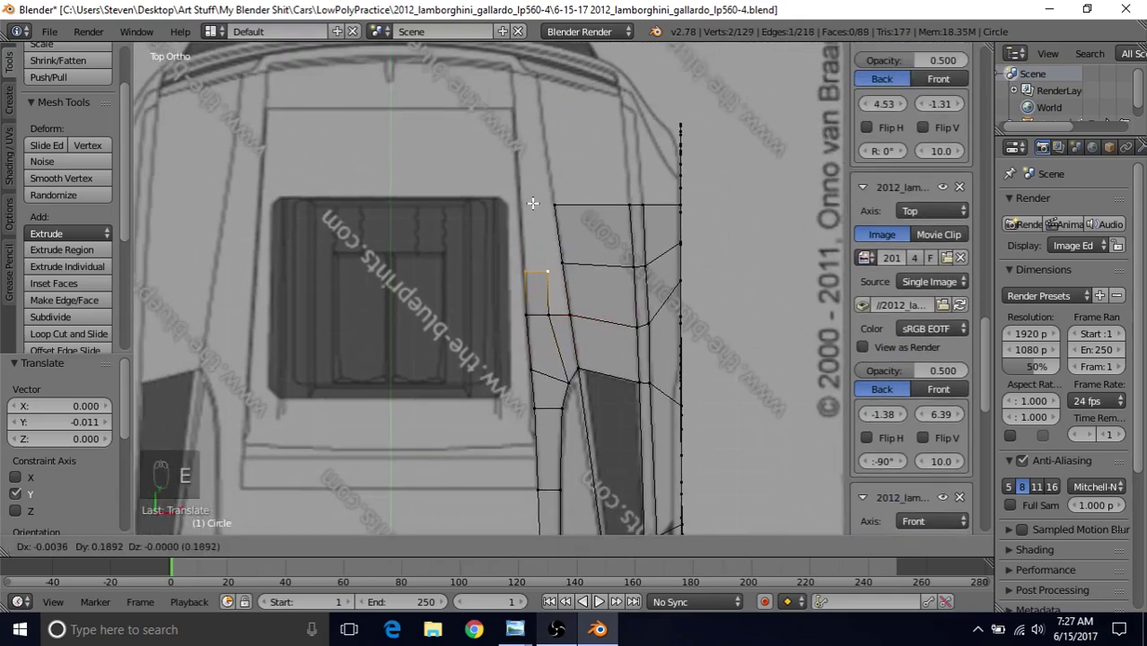
{"action": "right_click", "coordinate": [532, 204]}
{"action": "key", "text": "g"}
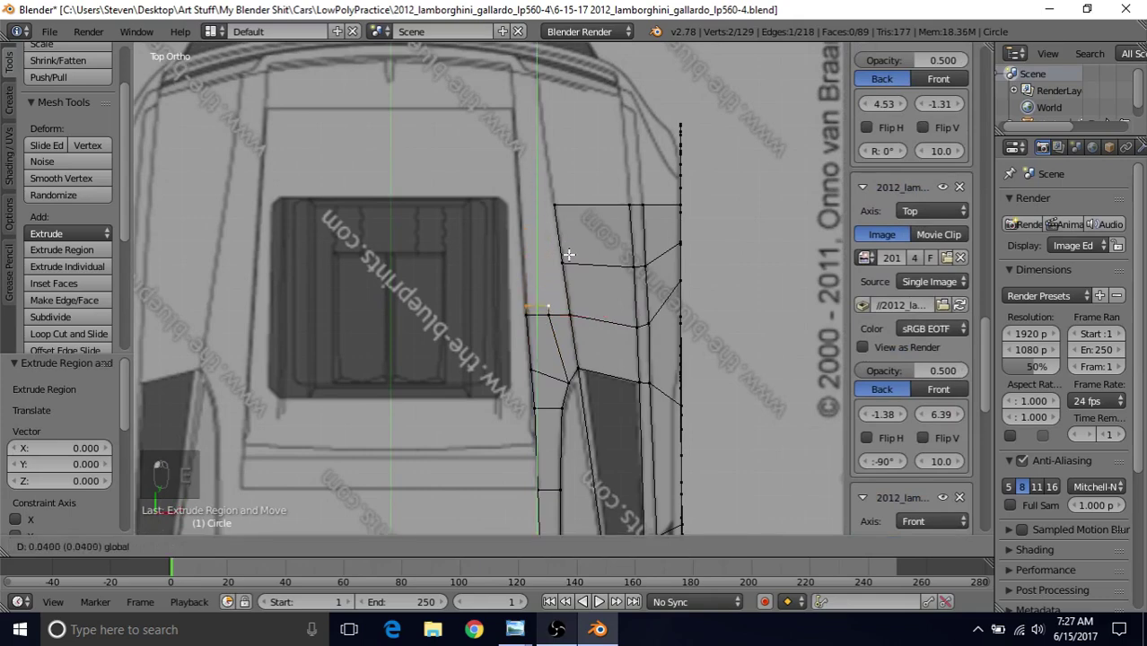
{"action": "left_click", "coordinate": [569, 261]}
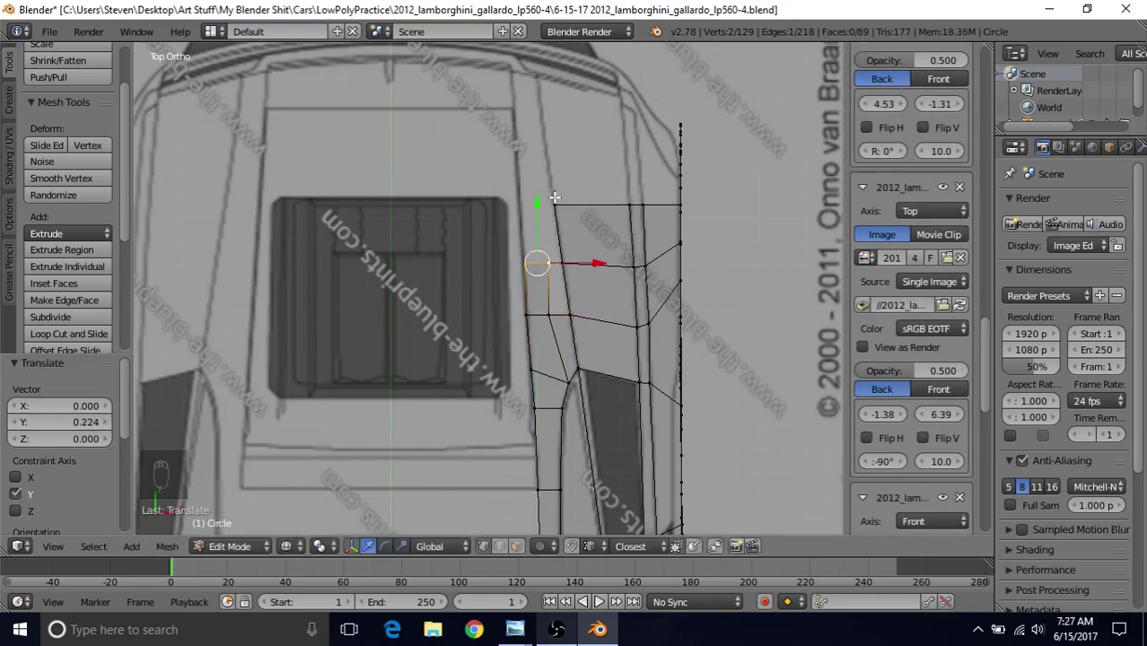
Extrude the end edge another 0.25 or so along Y to the body mesh's rear edge and shift it about -0.03 along X
{"action": "key", "text": "e"}
{"action": "right_click", "coordinate": [519, 195]}
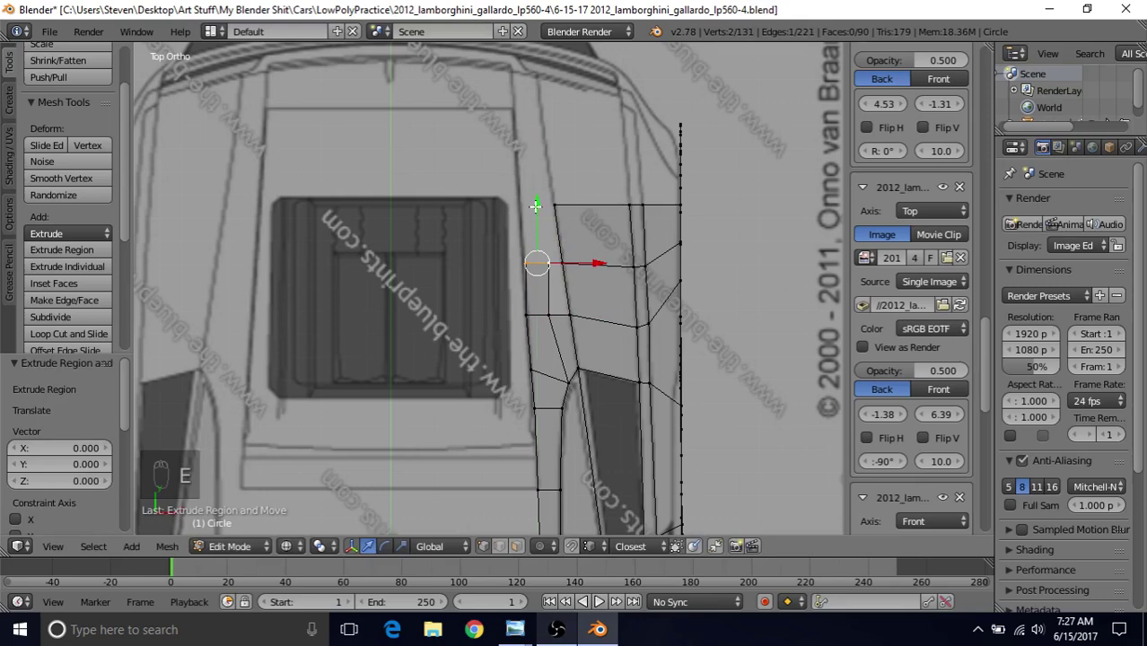
{"action": "key", "text": "g"}
{"action": "key", "text": "y"}
{"action": "left_click", "coordinate": [555, 205]}
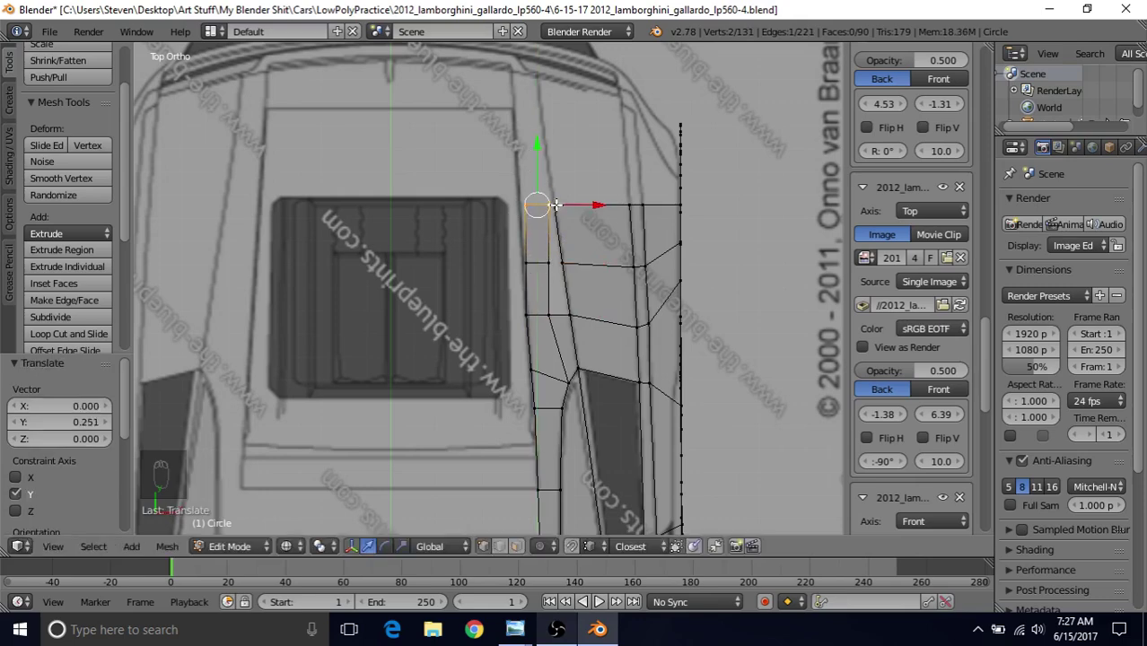
{"action": "key", "text": "g"}
{"action": "key", "text": "x"}
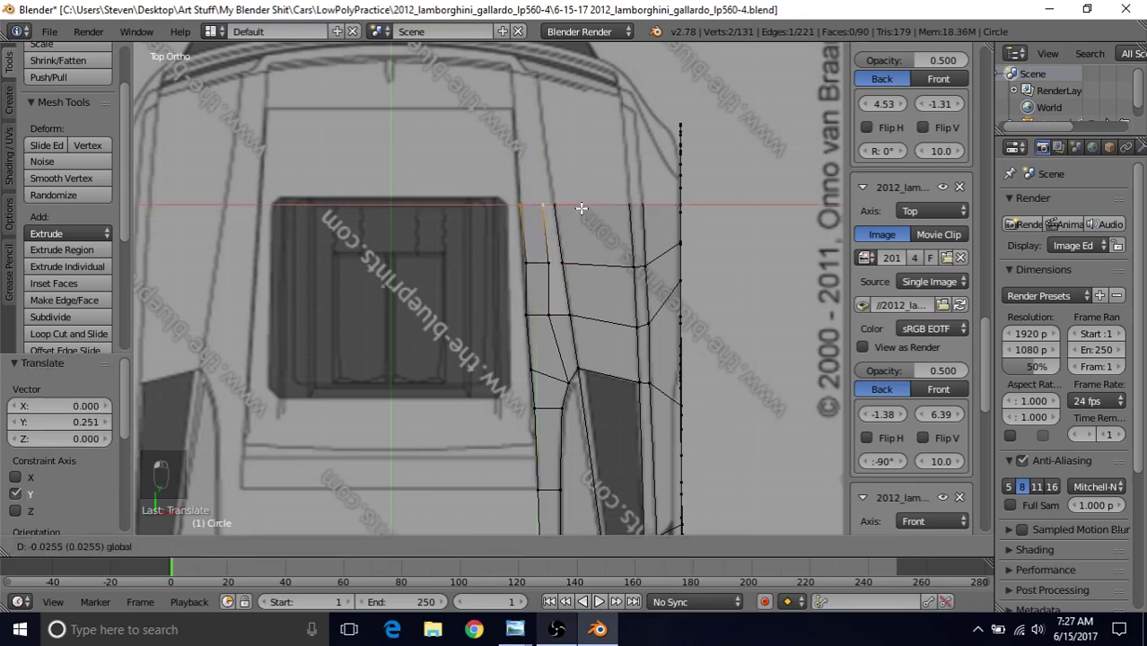
{"action": "left_click", "coordinate": [580, 209]}
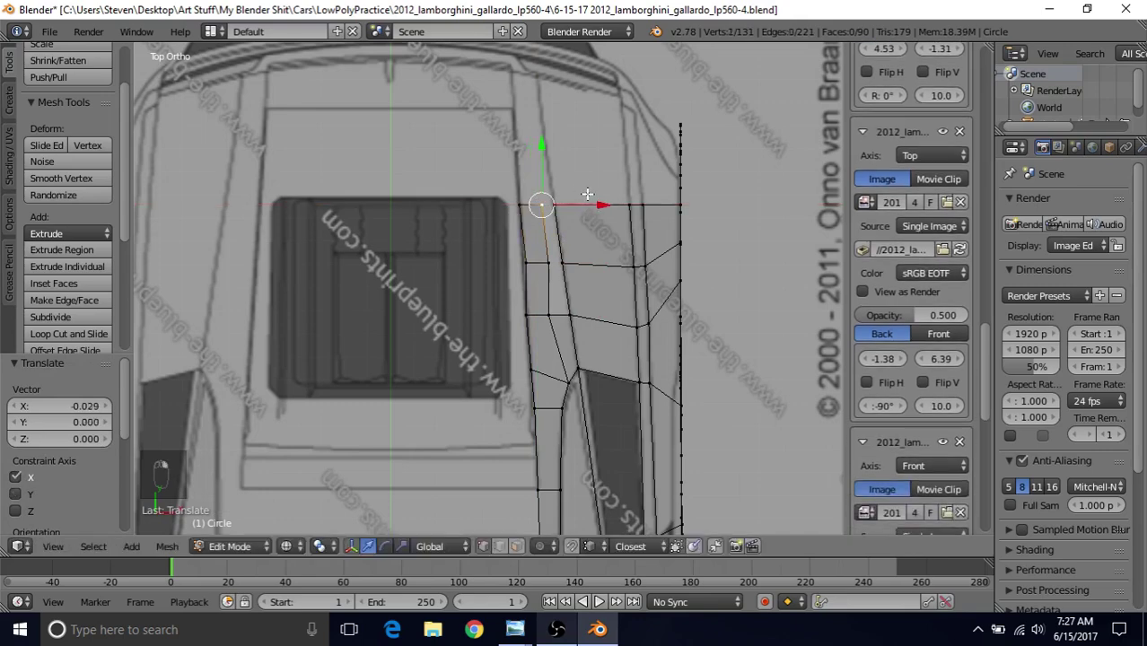
Move the end edge's outer vertex about -0.02 along X and align the preceding edge's two vertices, its outer one by about -0.025
{"action": "right_click", "coordinate": [550, 264]}
{"action": "right_click", "coordinate": [531, 264]}
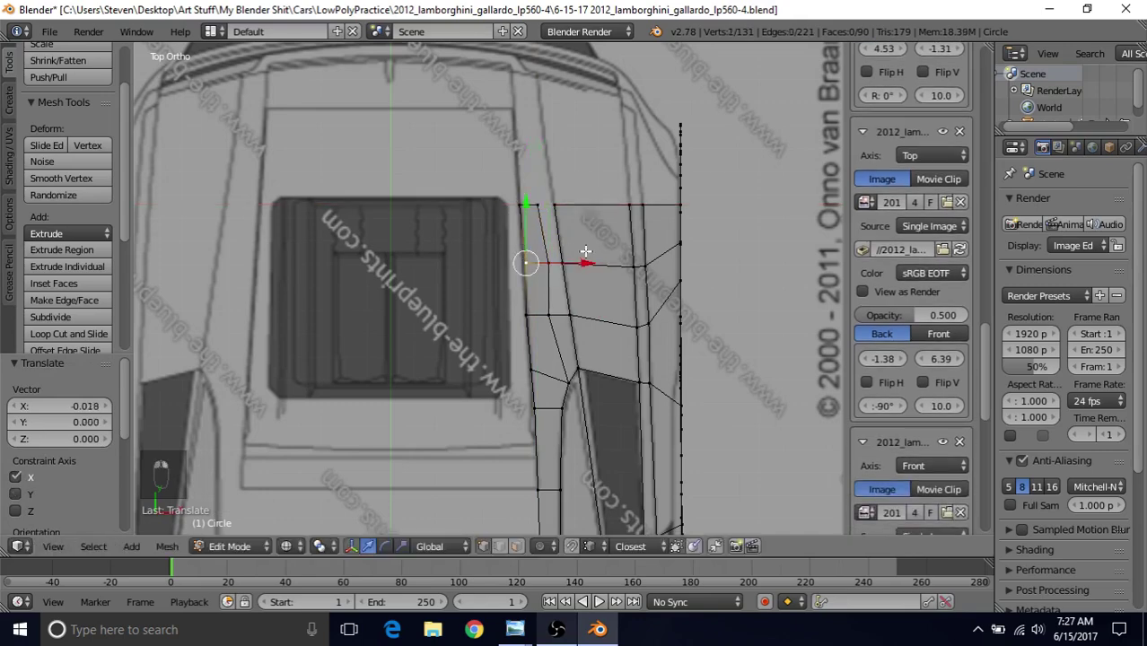
{"action": "key", "text": "g"}
{"action": "key", "text": "x"}
{"action": "left_click", "coordinate": [579, 264]}
{"action": "right_click", "coordinate": [581, 262]}
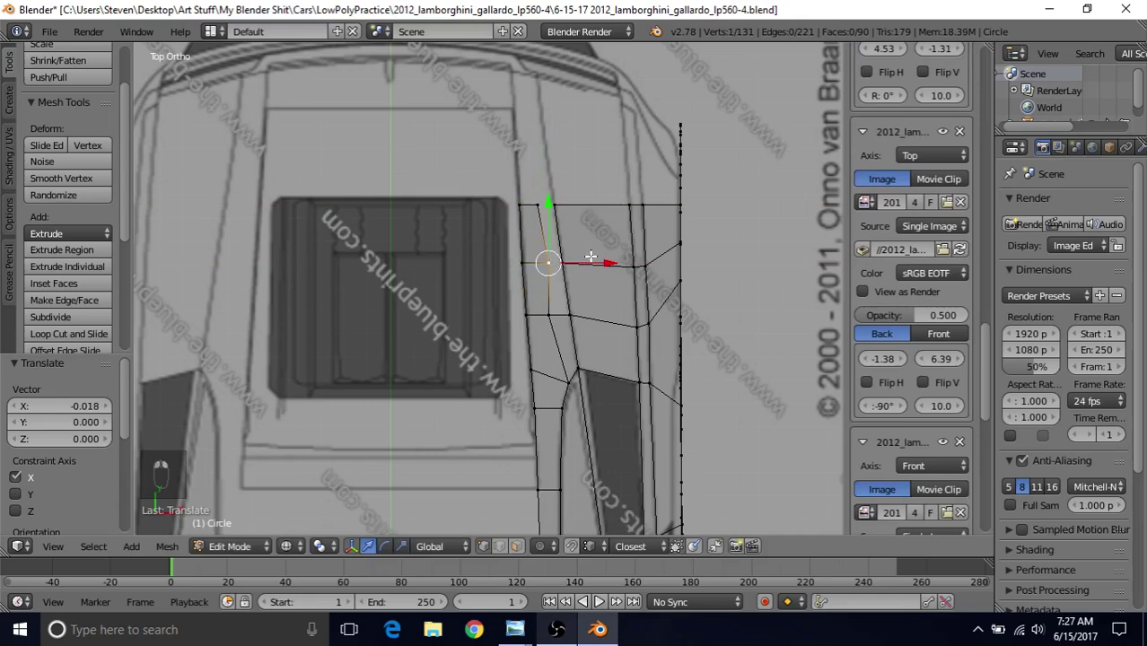
{"action": "key", "text": "g"}
{"action": "key", "text": "x"}
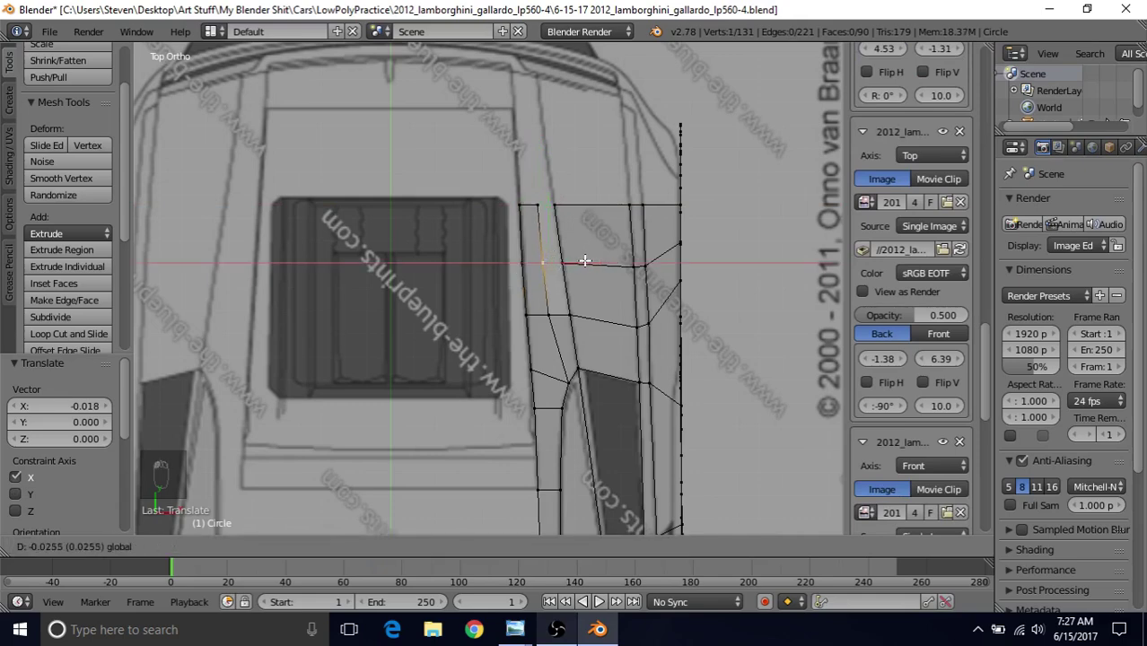
{"action": "left_click", "coordinate": [585, 260]}
Fill the two remaining faces between the strip's rear section and the neighbouring body panel
{"action": "middle_click_drag", "start_coordinate": [589, 256], "coordinate": [602, 204], "text": "shift"}
{"action": "right_click", "coordinate": [562, 260]}
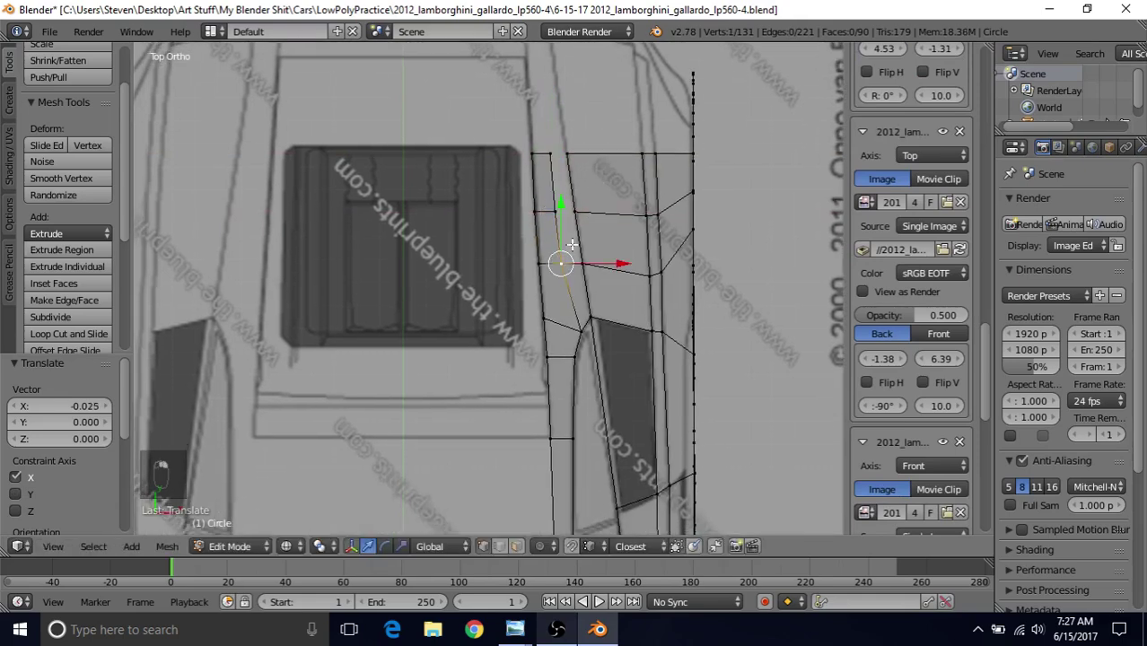
{"action": "right_click", "coordinate": [588, 261], "text": "shift"}
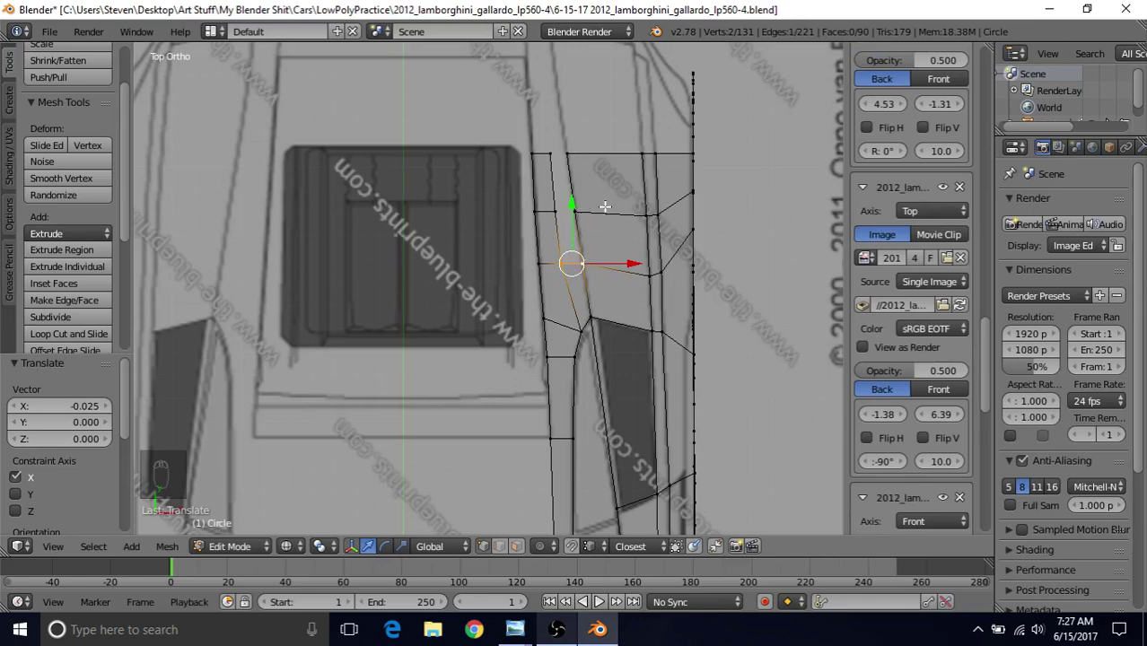
{"action": "key", "text": "f"}
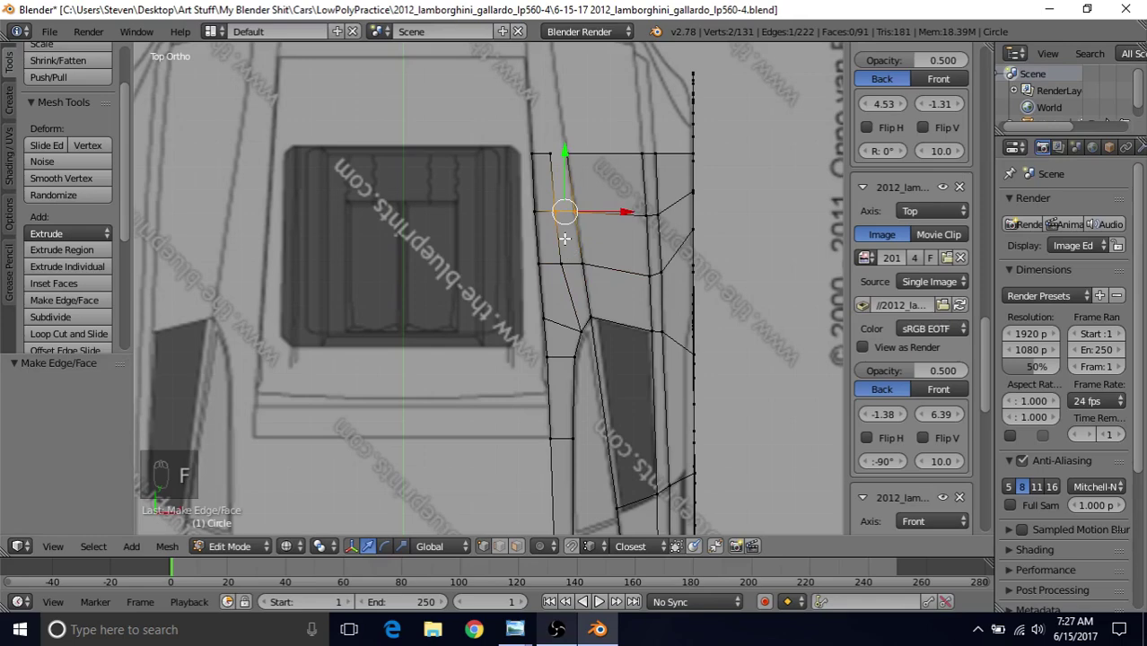
{"action": "key", "text": "f"}
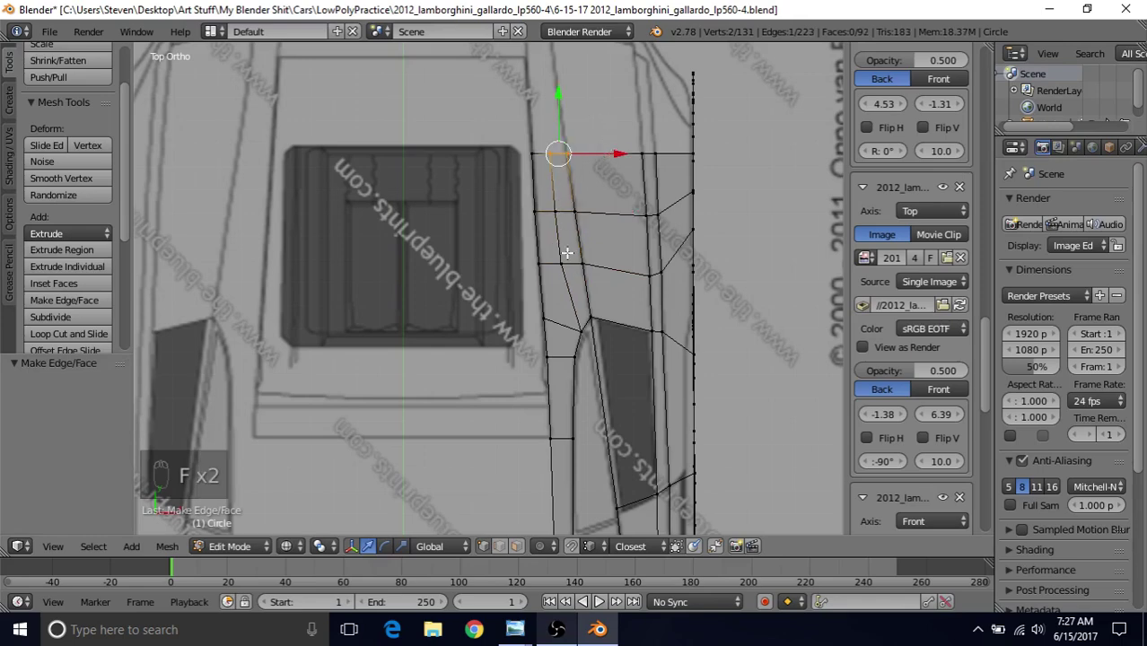
Nudge the strip's inner vertex near the engine cover's front corner about -0.004 along X
{"action": "middle_click_drag", "start_coordinate": [567, 254], "coordinate": [583, 229], "text": "shift"}
{"action": "right_click", "coordinate": [547, 356]}
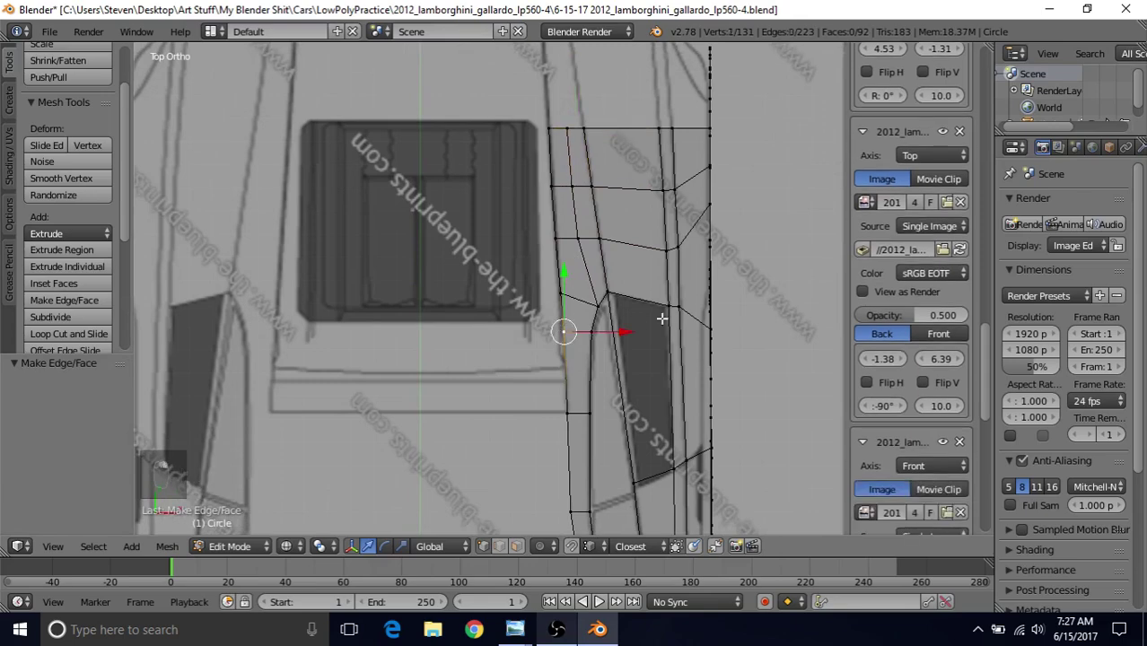
{"action": "key", "text": "g"}
{"action": "key", "text": "x"}
{"action": "left_click", "coordinate": [618, 334]}
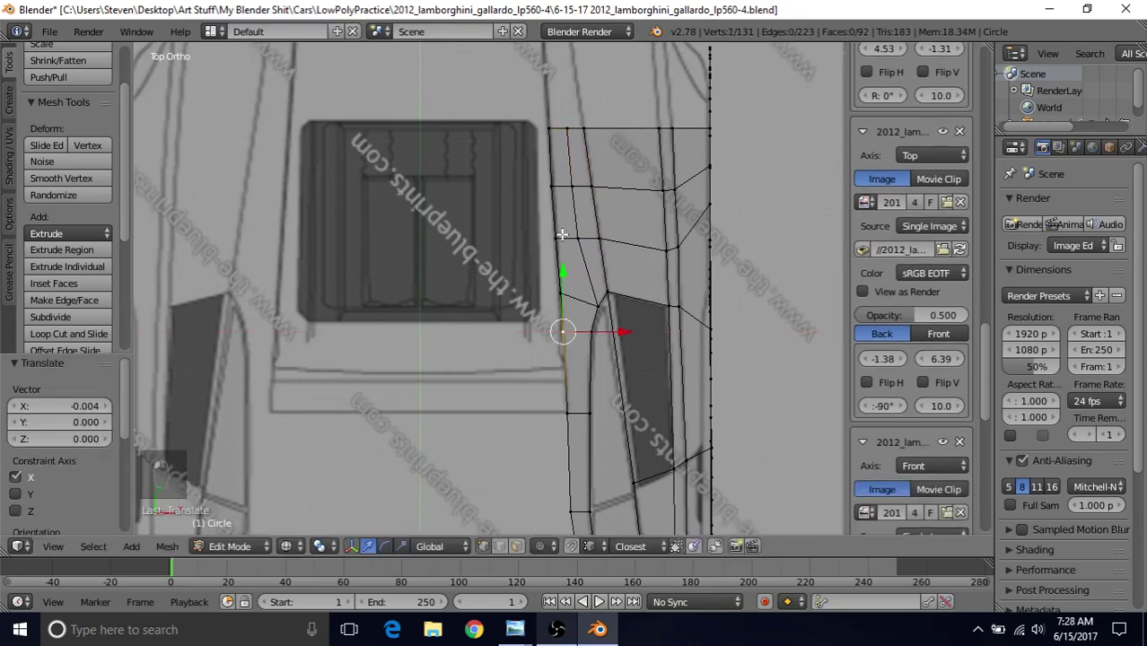
Add one loop cut across the strip's long roof segment and move its vertices along X to the blueprint curve, the inner one about -0.02
{"action": "scroll", "coordinate": [614, 306], "scroll_direction": "down", "scroll_amount": 3}
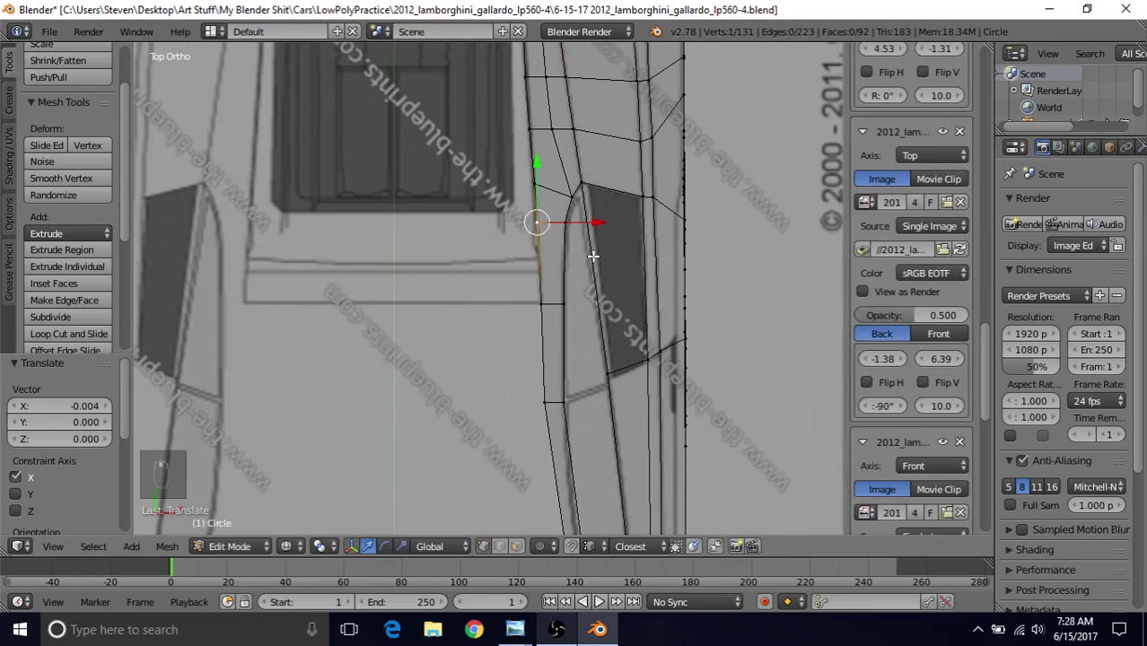
{"action": "scroll", "coordinate": [583, 252], "scroll_direction": "up", "scroll_amount": 5}
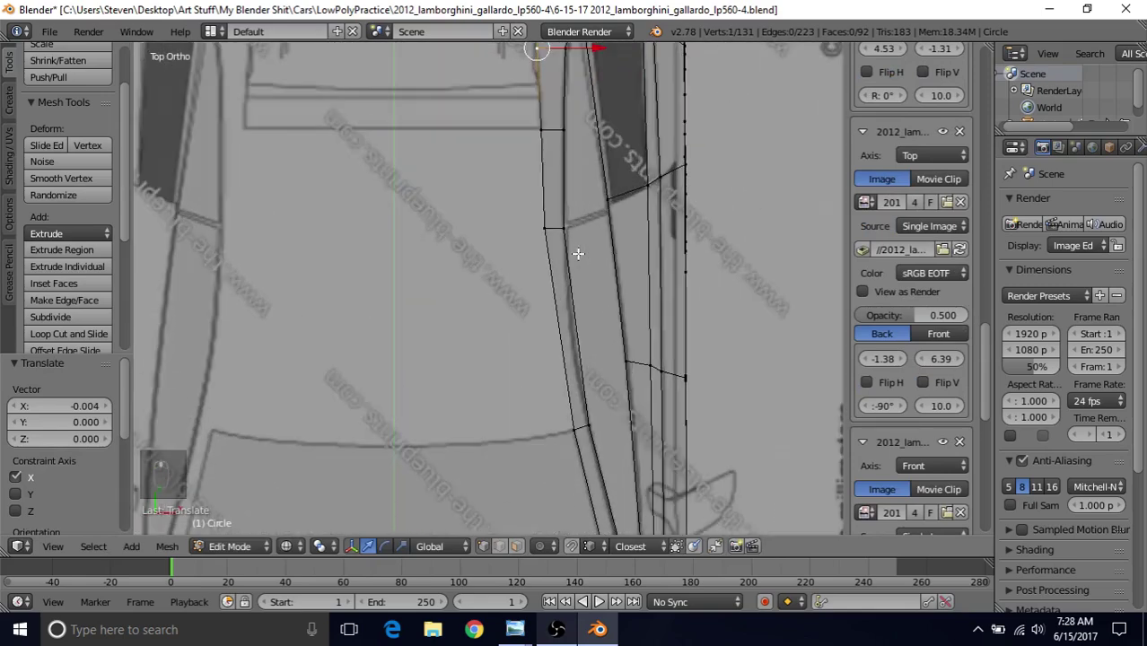
{"action": "scroll", "coordinate": [547, 192], "scroll_direction": "up", "scroll_amount": 1}
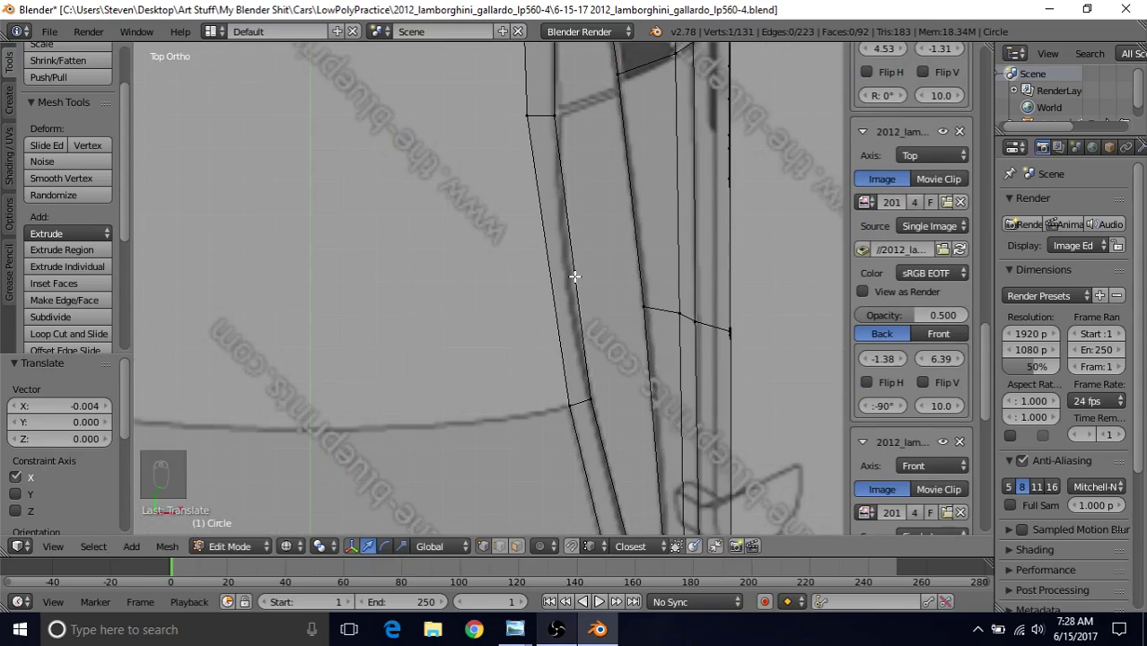
{"action": "key", "text": "ctrl+r"}
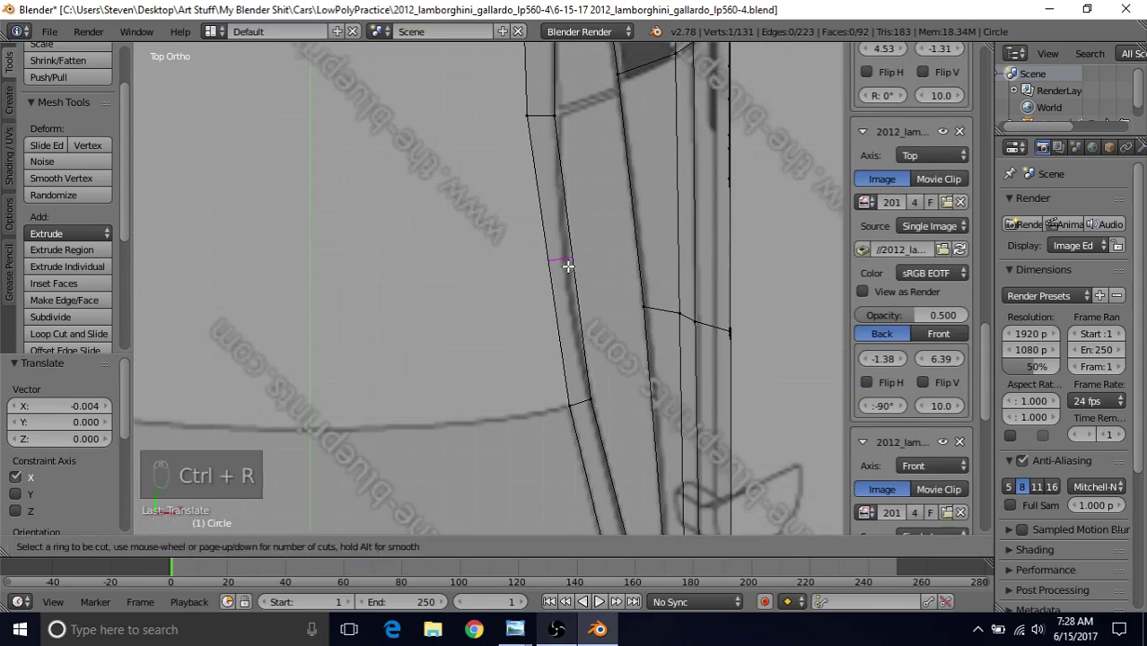
{"action": "left_click", "coordinate": [569, 267]}
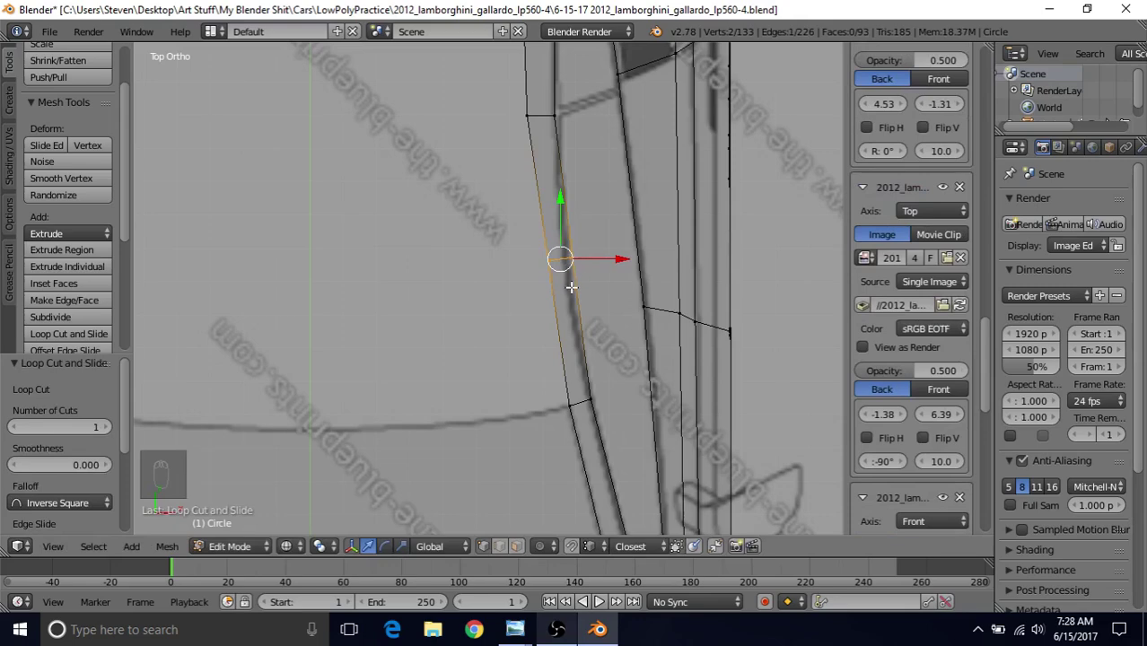
{"action": "left_click_drag", "start_coordinate": [619, 259], "coordinate": [608, 262]}
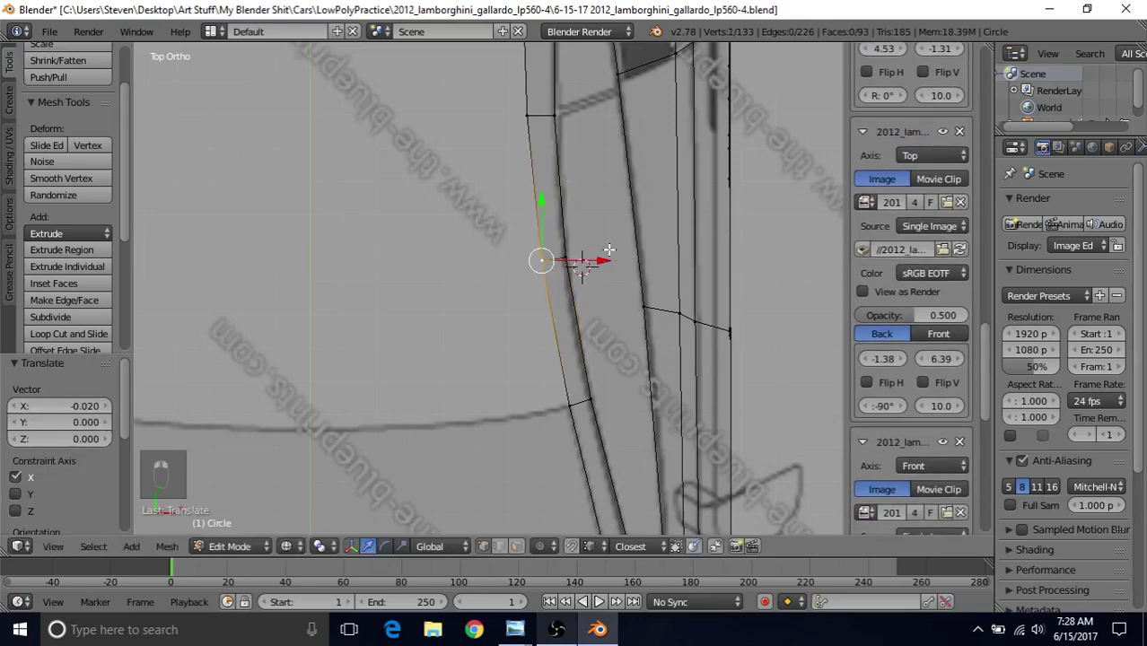
Snap the 3D cursor to the center and check the strip in perspective before returning to the top view
{"action": "key", "text": "shift+s"}
{"action": "left_click", "coordinate": [590, 248]}
{"action": "scroll", "coordinate": [609, 220], "scroll_direction": "down", "scroll_amount": 3}
{"action": "middle_click_drag", "start_coordinate": [610, 220], "coordinate": [552, 192]}
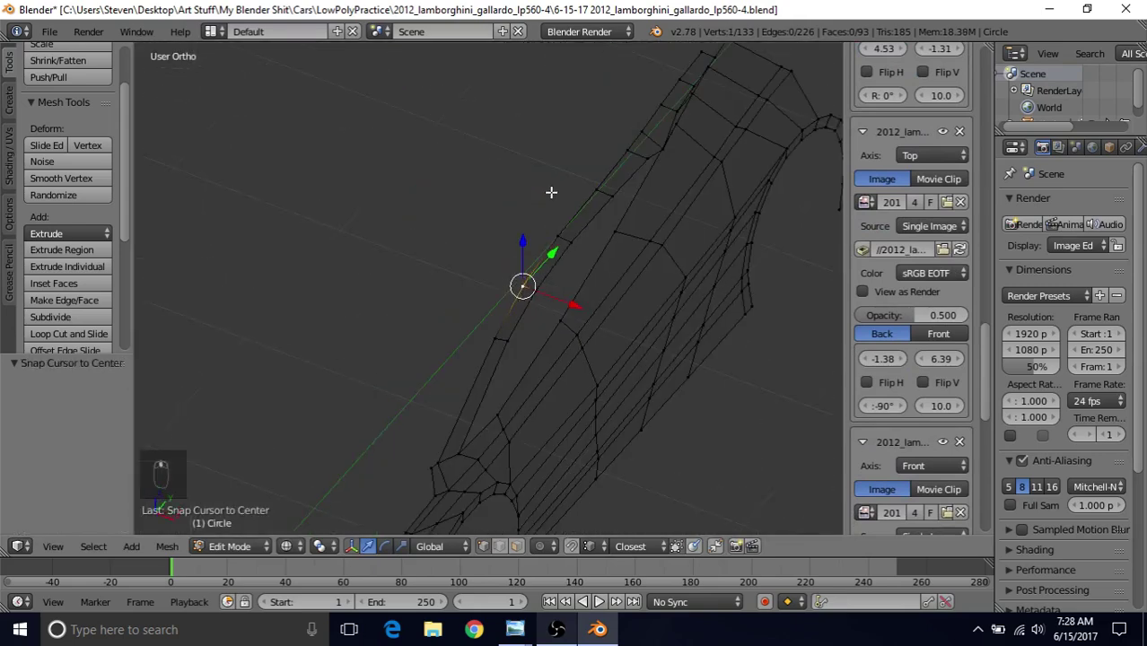
{"action": "key", "text": "KP_7"}
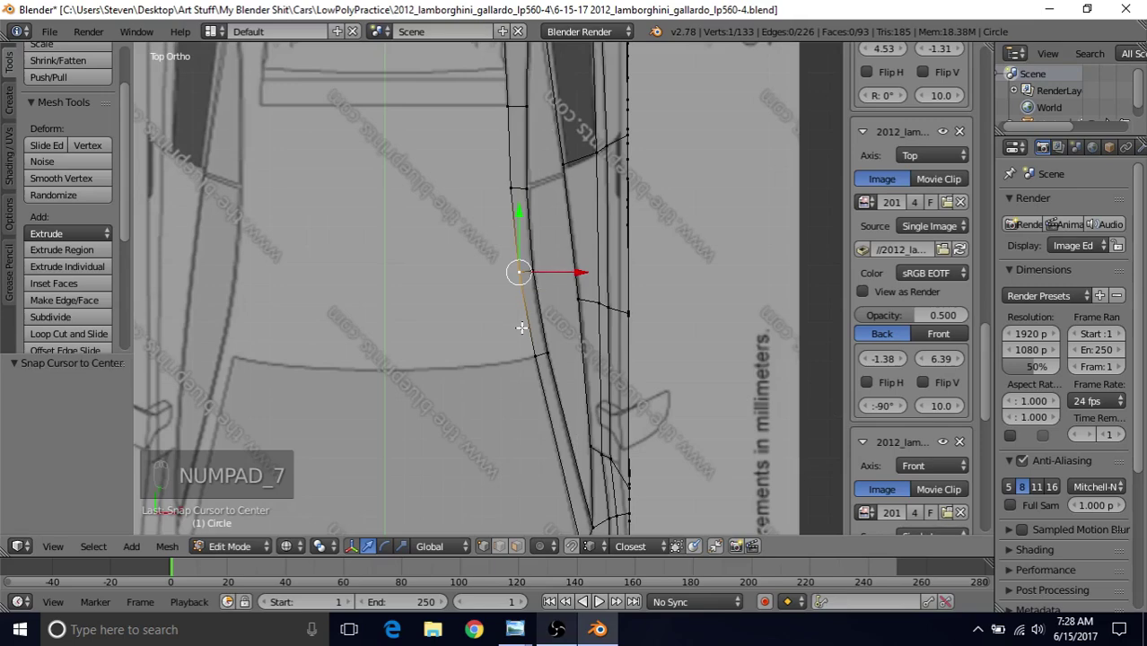
Select the whole side strip from the windshield's upper corner to its rear end and raise it about 0.39 along Z to the side-view roofline
{"action": "right_click", "coordinate": [548, 354]}
{"action": "key", "text": "c"}
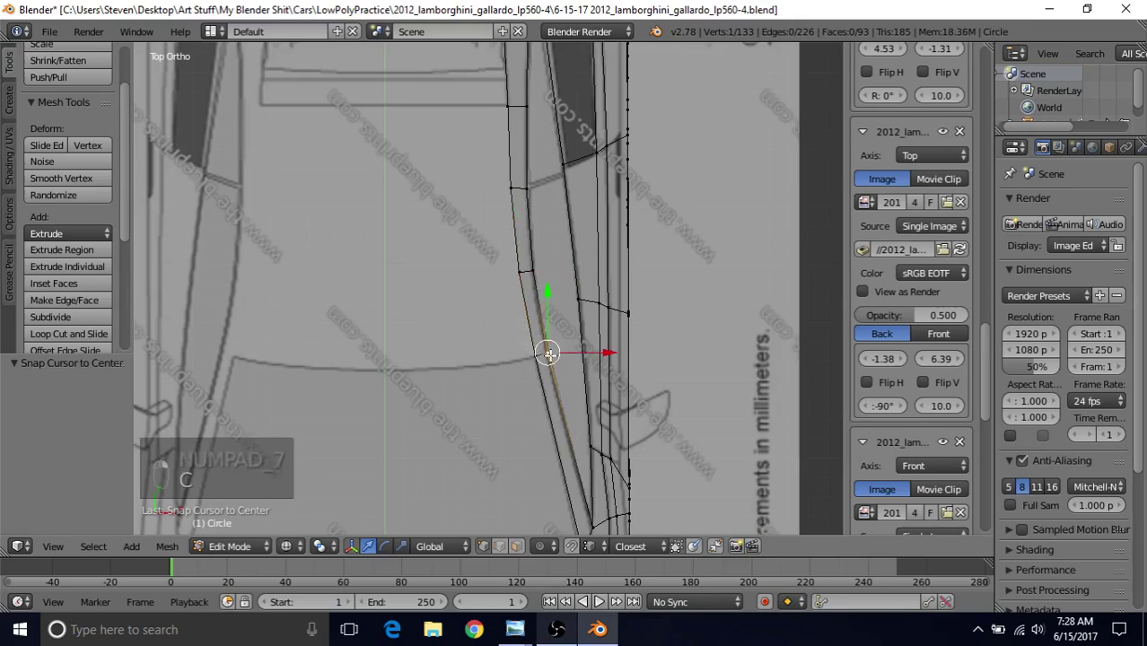
{"action": "key", "text": "c"}
{"action": "left_click_drag", "start_coordinate": [538, 327], "coordinate": [512, 91]}
{"action": "middle_click_drag", "start_coordinate": [511, 92], "coordinate": [533, 266], "text": "shift"}
{"action": "left_click_drag", "start_coordinate": [533, 265], "coordinate": [532, 99]}
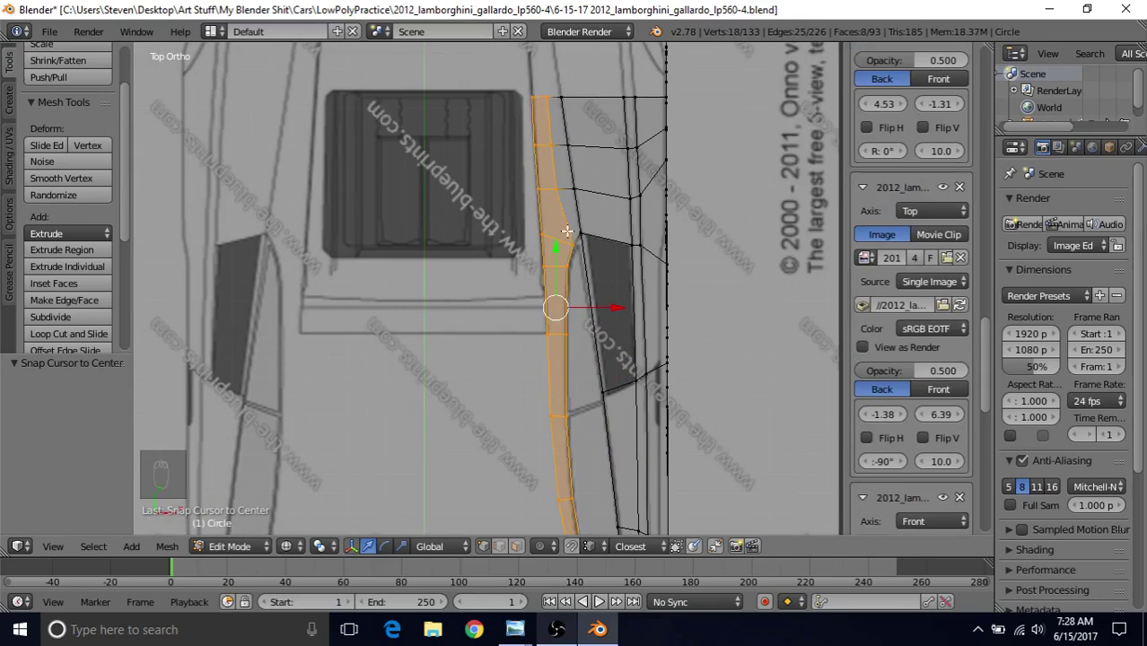
{"action": "scroll", "coordinate": [562, 344], "scroll_direction": "up", "scroll_amount": 1}
{"action": "scroll", "coordinate": [556, 323], "scroll_direction": "down", "scroll_amount": 4, "text": "ctrl"}
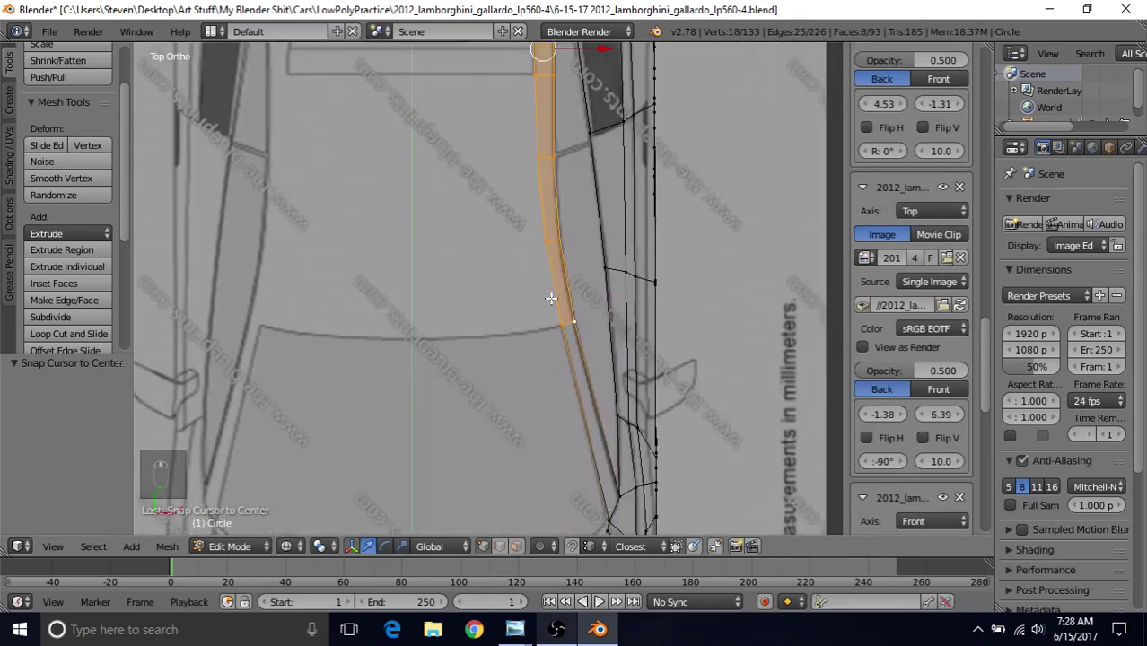
{"action": "key", "text": "KP_3"}
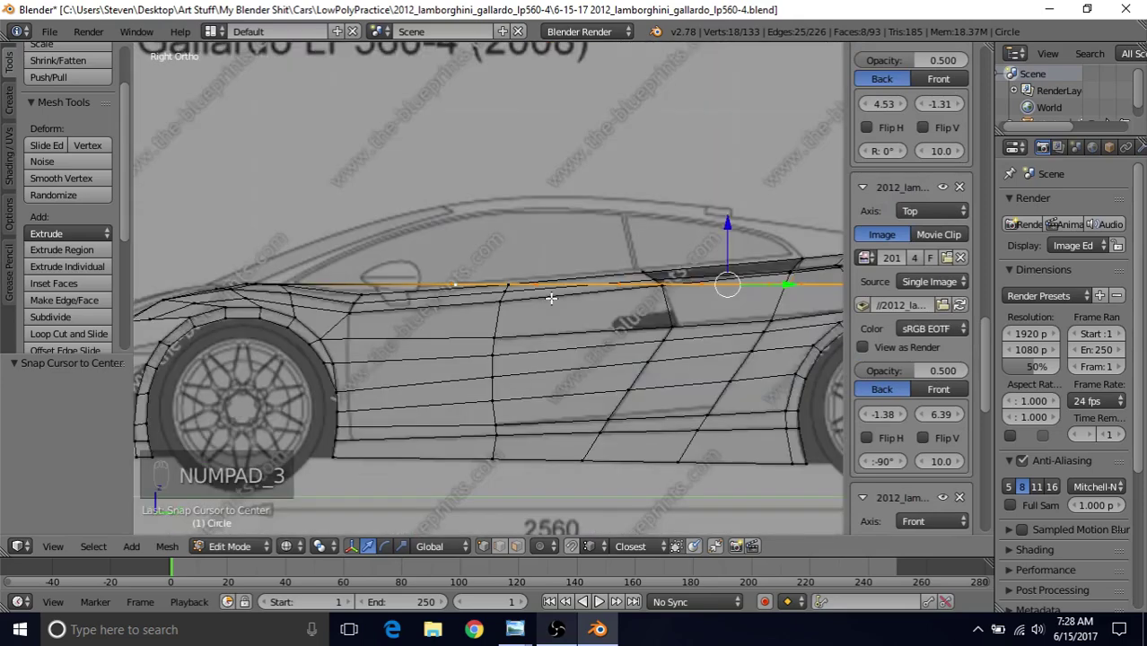
{"action": "left_click_drag", "start_coordinate": [728, 225], "coordinate": [709, 144]}
{"action": "middle_click_drag", "start_coordinate": [572, 206], "coordinate": [583, 218], "text": "shift"}
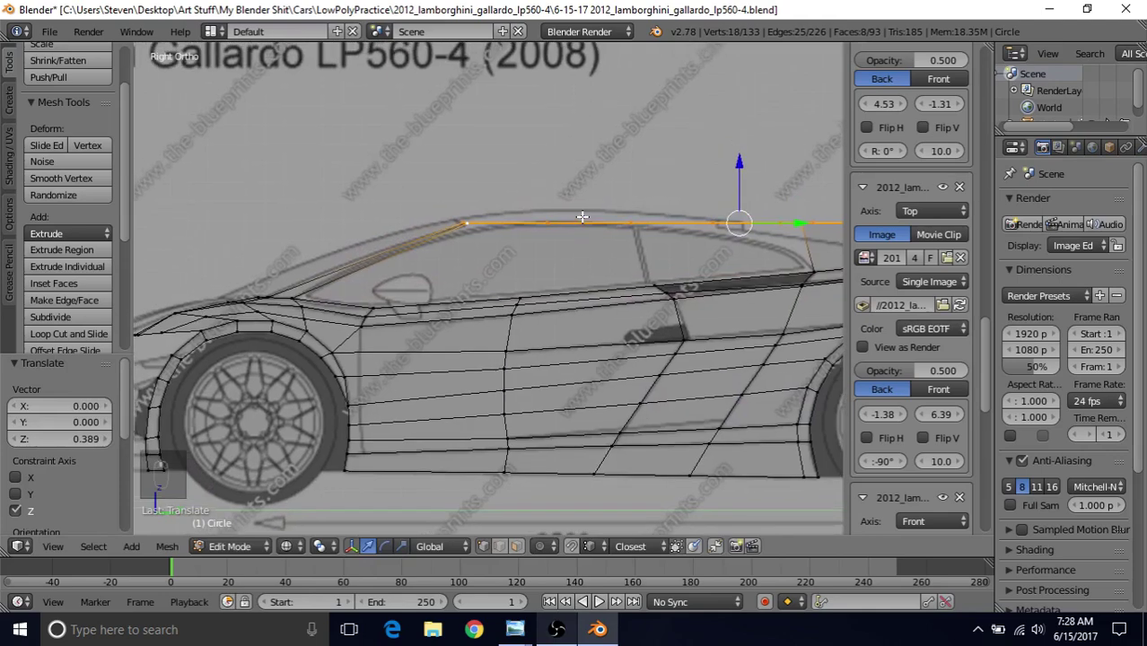
Select the strip's outer-edge vertices from the windshield's upper corner to the rear end and lower them about 0.083 along Z
{"action": "key", "text": "KP_7"}
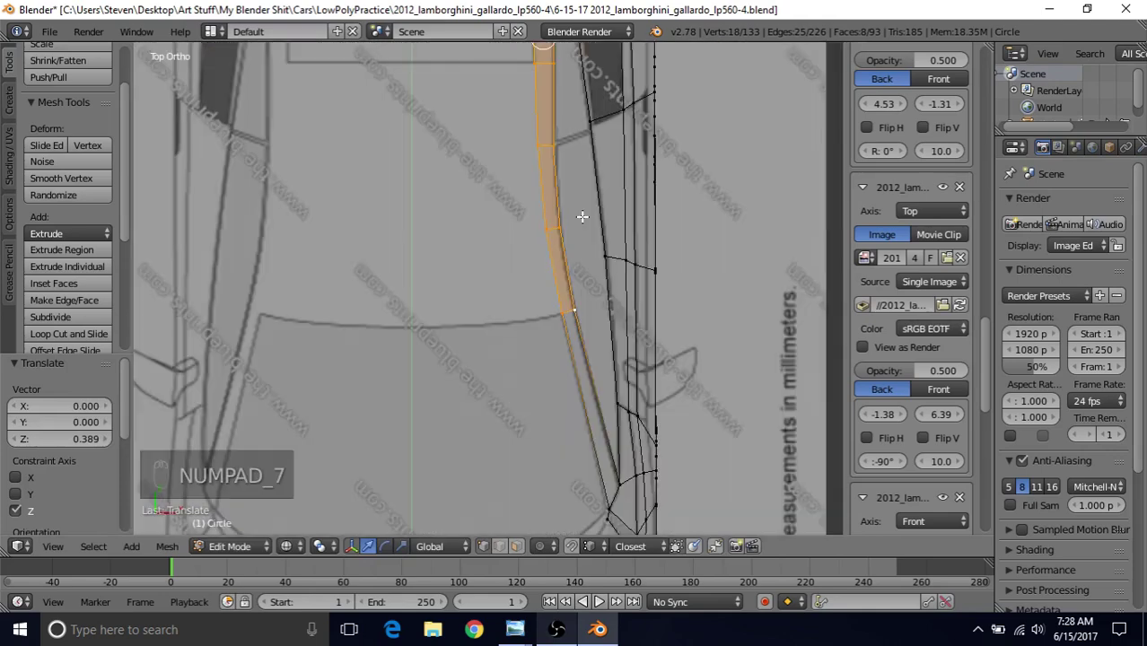
{"action": "middle_click_drag", "start_coordinate": [582, 213], "coordinate": [538, 303], "text": "shift"}
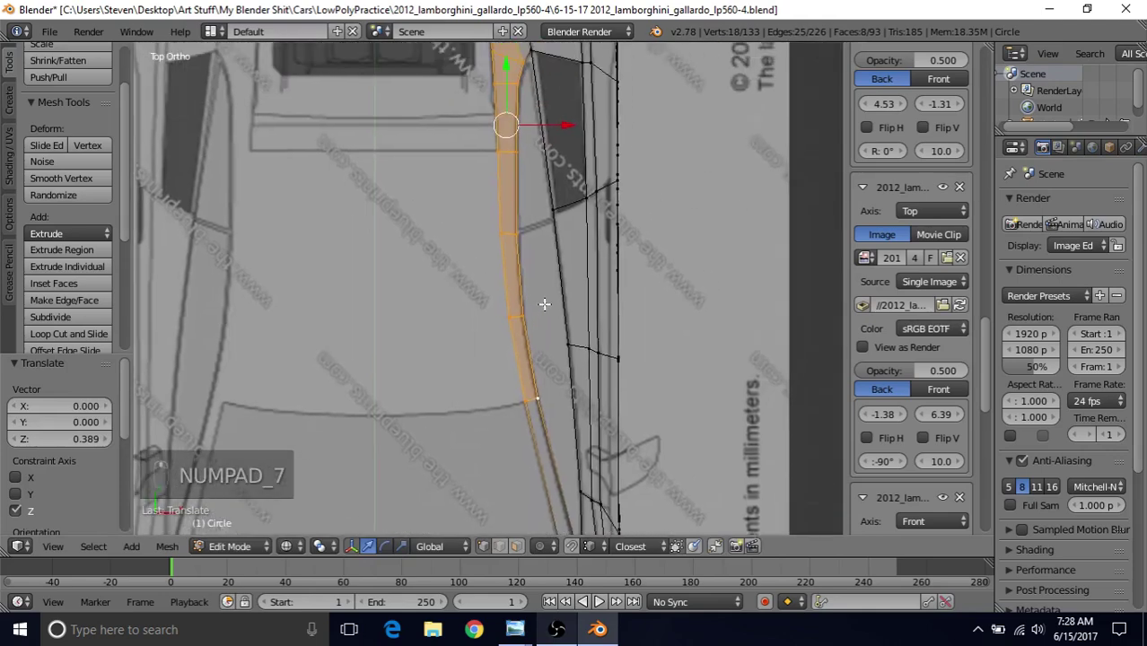
{"action": "right_click", "coordinate": [538, 387]}
{"action": "right_click", "coordinate": [511, 320], "text": "shift"}
{"action": "right_click", "coordinate": [516, 110], "text": "shift"}
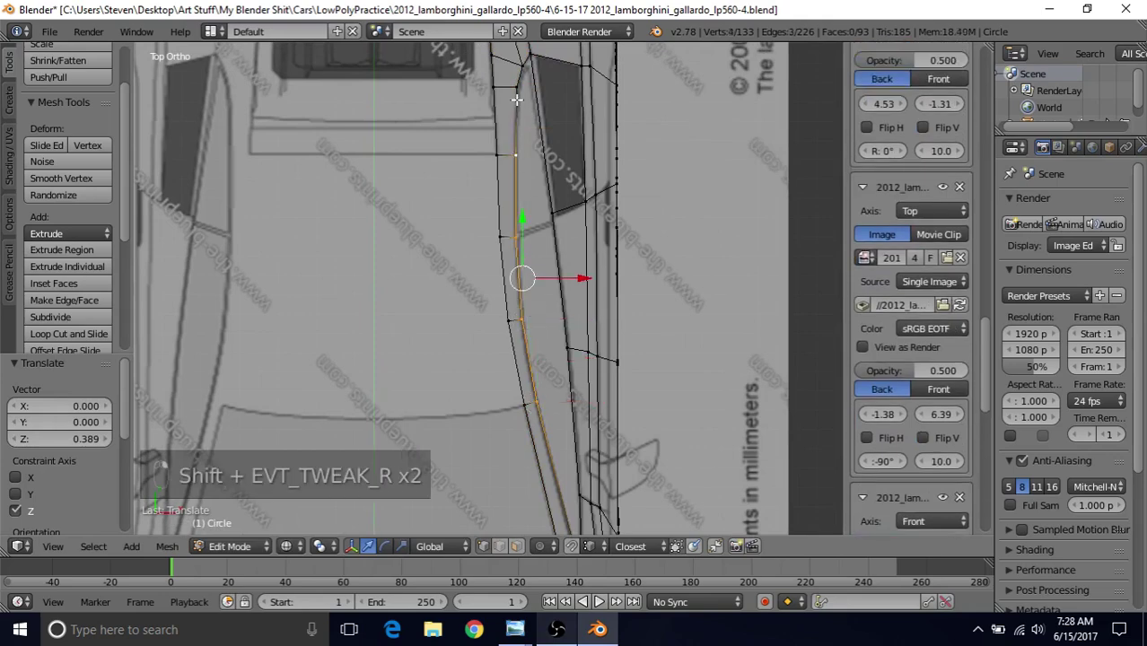
{"action": "middle_click_drag", "start_coordinate": [517, 112], "coordinate": [538, 273], "text": "shift"}
{"action": "right_click", "coordinate": [544, 232], "text": "shift"}
{"action": "right_click", "coordinate": [529, 175], "text": "shift"}
{"action": "right_click", "coordinate": [525, 134], "text": "shift"}
{"action": "right_click", "coordinate": [524, 93], "text": "shift"}
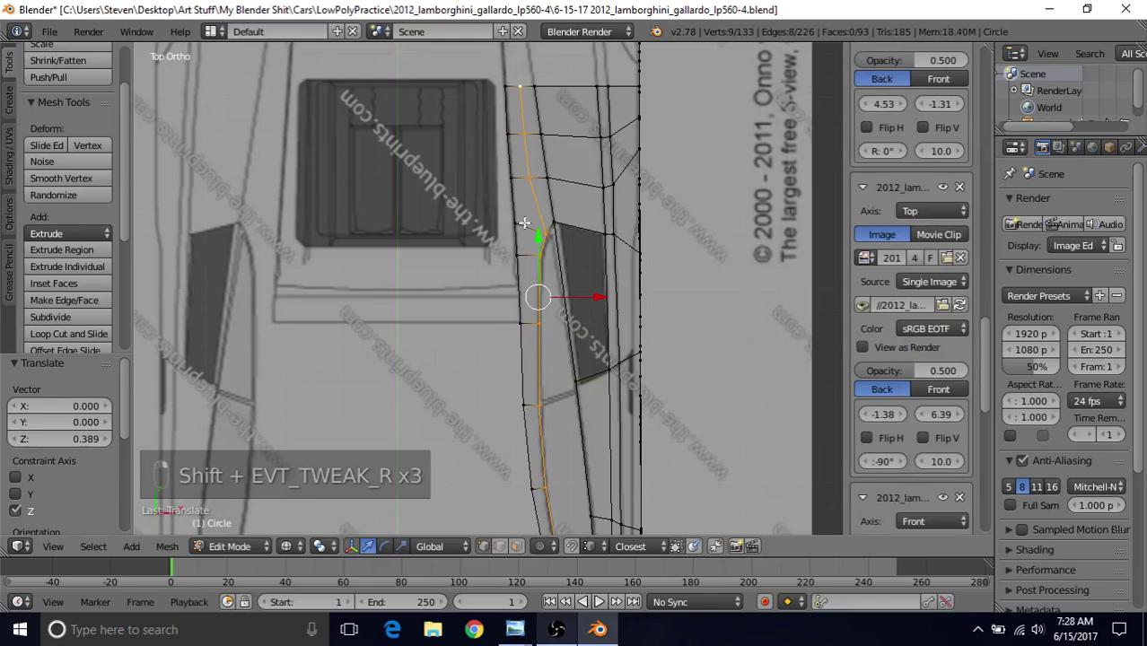
{"action": "key", "text": "KP_3"}
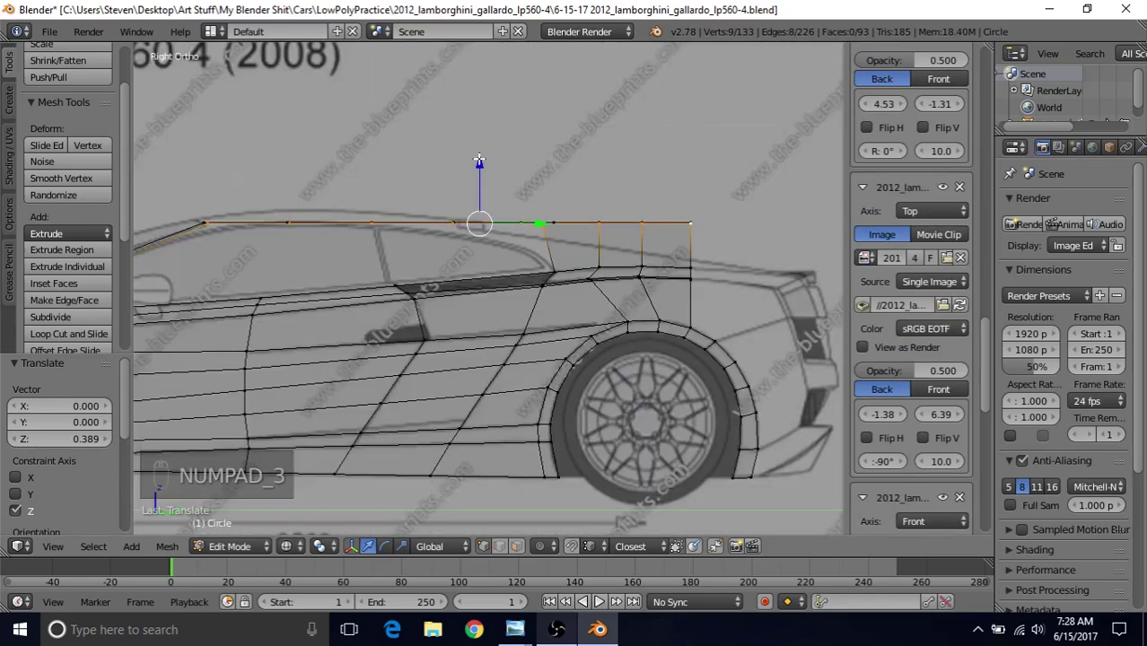
{"action": "key", "text": "g"}
{"action": "key", "text": "z"}
{"action": "left_click", "coordinate": [478, 182]}
Lower the upper vertex at the windshield's upper corner slightly and raise the one below it about 0.056 along Z to the blueprint
{"action": "middle_click_drag", "start_coordinate": [197, 218], "coordinate": [306, 173], "text": "shift"}
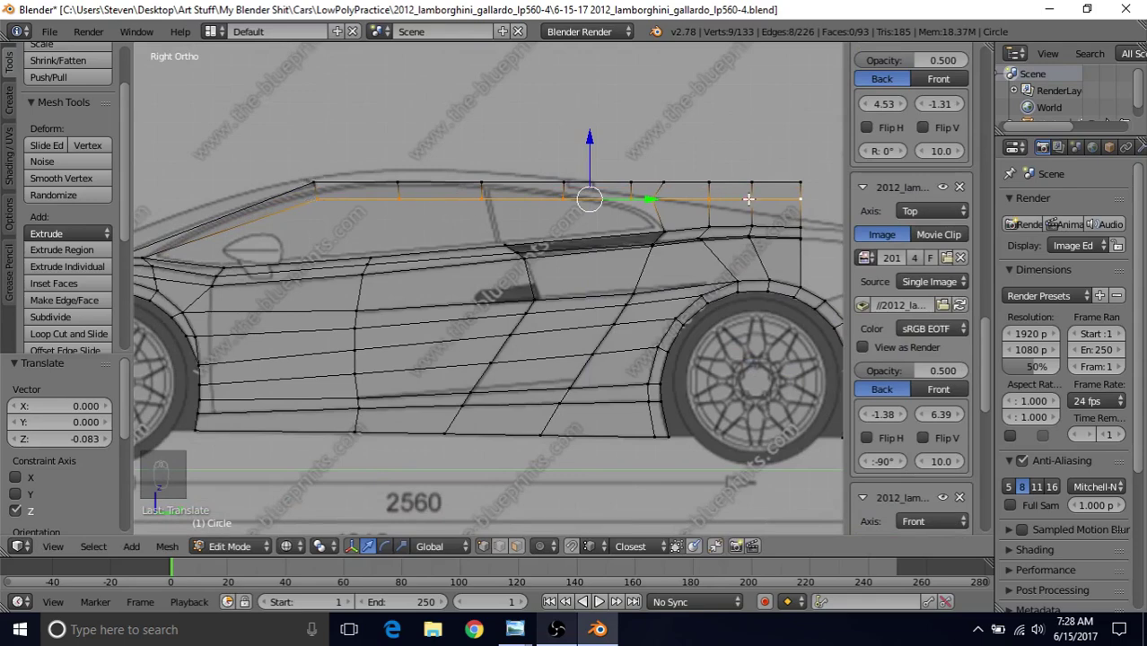
{"action": "middle_click_drag", "start_coordinate": [314, 202], "coordinate": [397, 223], "text": "shift"}
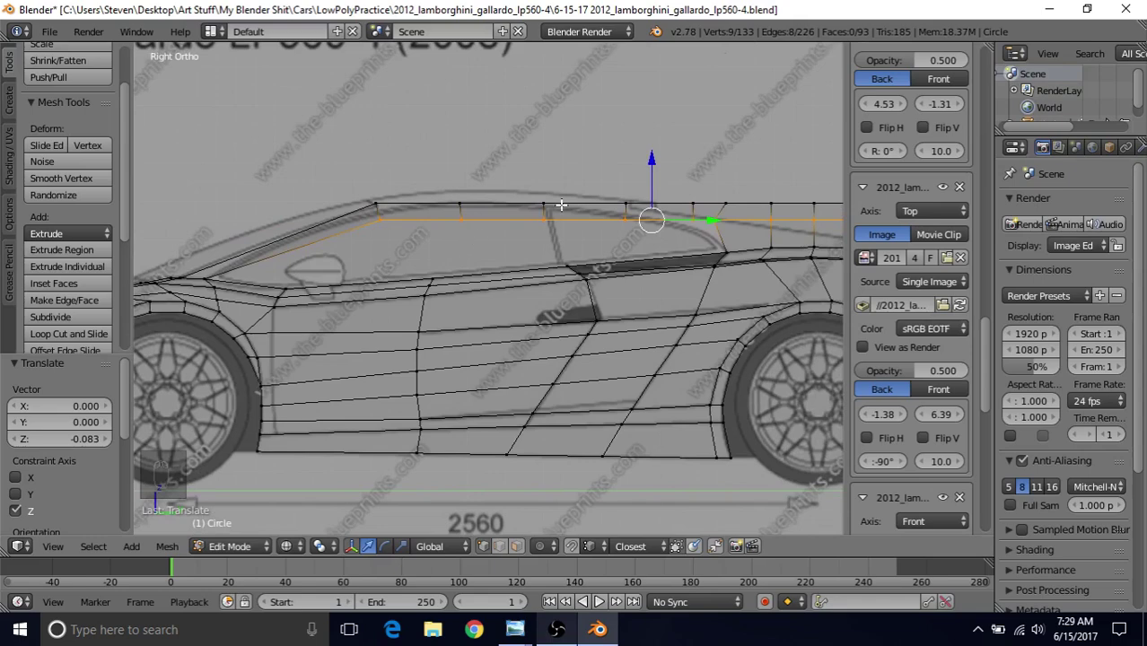
{"action": "scroll", "coordinate": [562, 205], "scroll_direction": "up", "scroll_amount": 3}
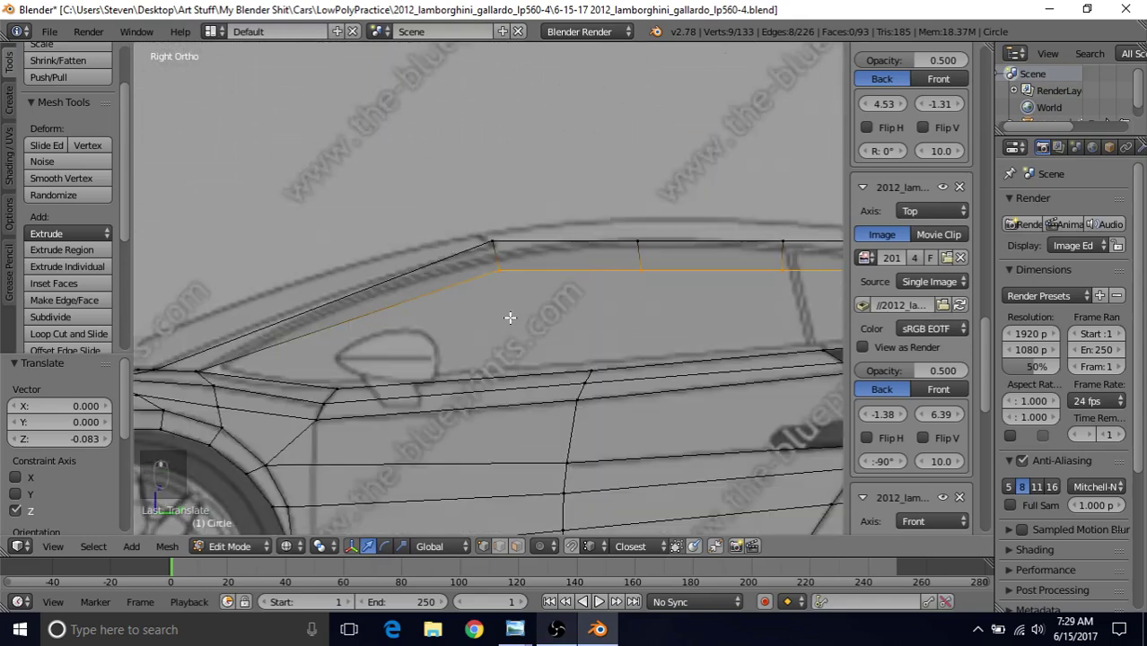
{"action": "right_click", "coordinate": [492, 241]}
{"action": "left_click_drag", "start_coordinate": [492, 181], "coordinate": [496, 203]}
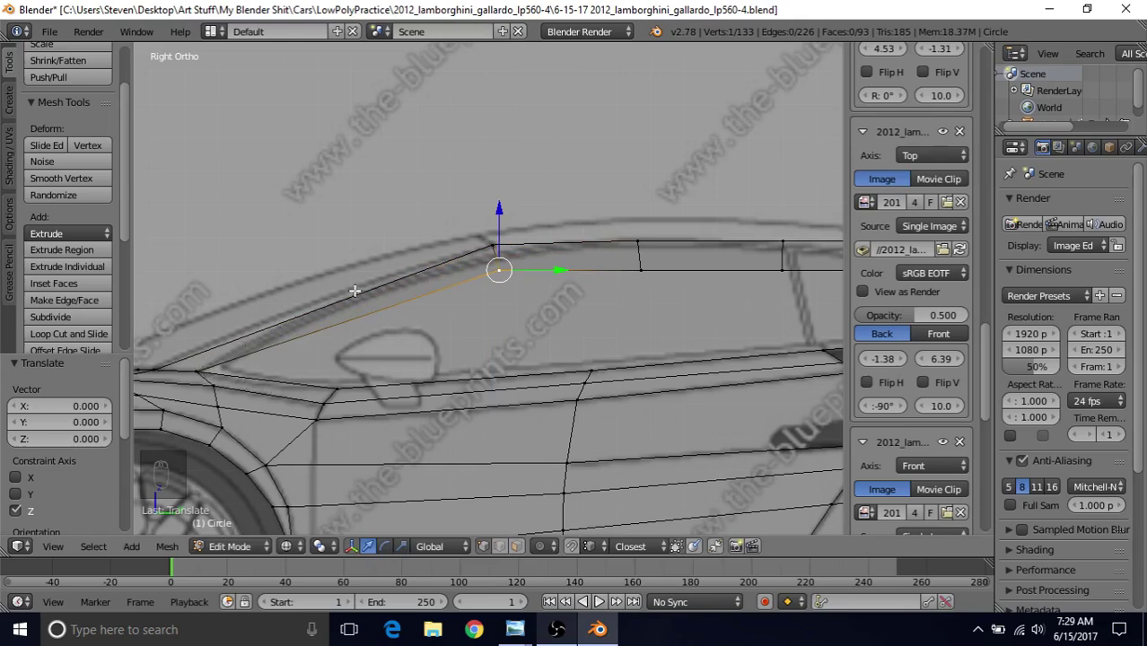
{"action": "left_click_drag", "start_coordinate": [500, 208], "coordinate": [499, 187]}
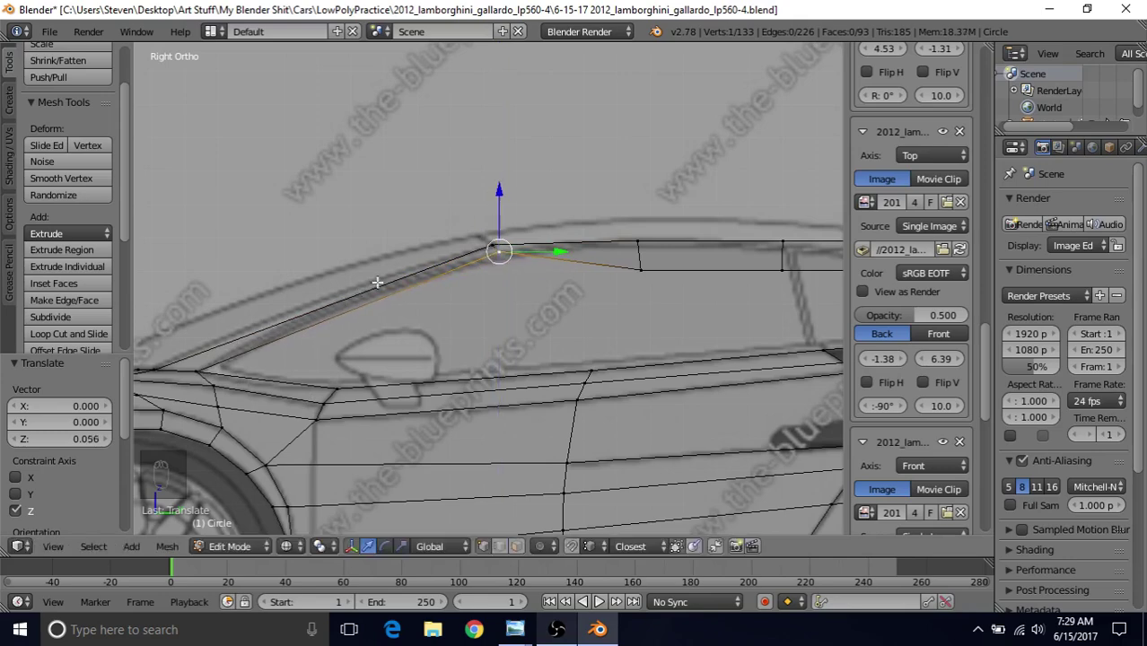
Raise the strip's vertex pair above the door window along Z to the blueprint roofline, the upper one about 0.035
{"action": "middle_click_drag", "start_coordinate": [674, 274], "coordinate": [586, 313], "text": "shift"}
{"action": "right_click", "coordinate": [559, 274]}
{"action": "left_click_drag", "start_coordinate": [560, 229], "coordinate": [558, 208]}
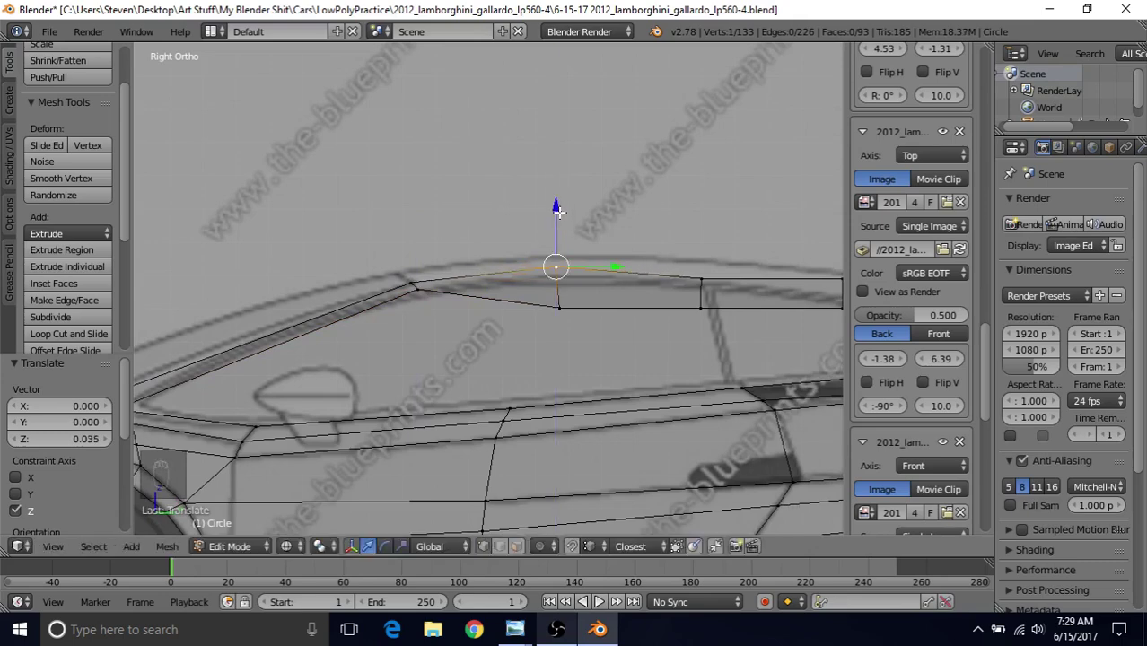
{"action": "right_click", "coordinate": [553, 308]}
{"action": "left_click_drag", "start_coordinate": [558, 247], "coordinate": [562, 221]}
Fit the strip's vertex pairs at the rear window pillar and just behind it to the blueprint along Z, the rear upper one about -0.020
{"action": "middle_click_drag", "start_coordinate": [562, 220], "coordinate": [545, 241], "text": "shift"}
{"action": "right_click", "coordinate": [402, 295]}
{"action": "right_click", "coordinate": [538, 294]}
{"action": "key", "text": "g"}
{"action": "right_click", "coordinate": [542, 241]}
{"action": "left_click_drag", "start_coordinate": [543, 240], "coordinate": [543, 239]}
{"action": "right_click", "coordinate": [537, 331]}
{"action": "middle_click_drag", "start_coordinate": [543, 238], "coordinate": [556, 265], "text": "shift"}
{"action": "left_click_drag", "start_coordinate": [550, 262], "coordinate": [553, 249]}
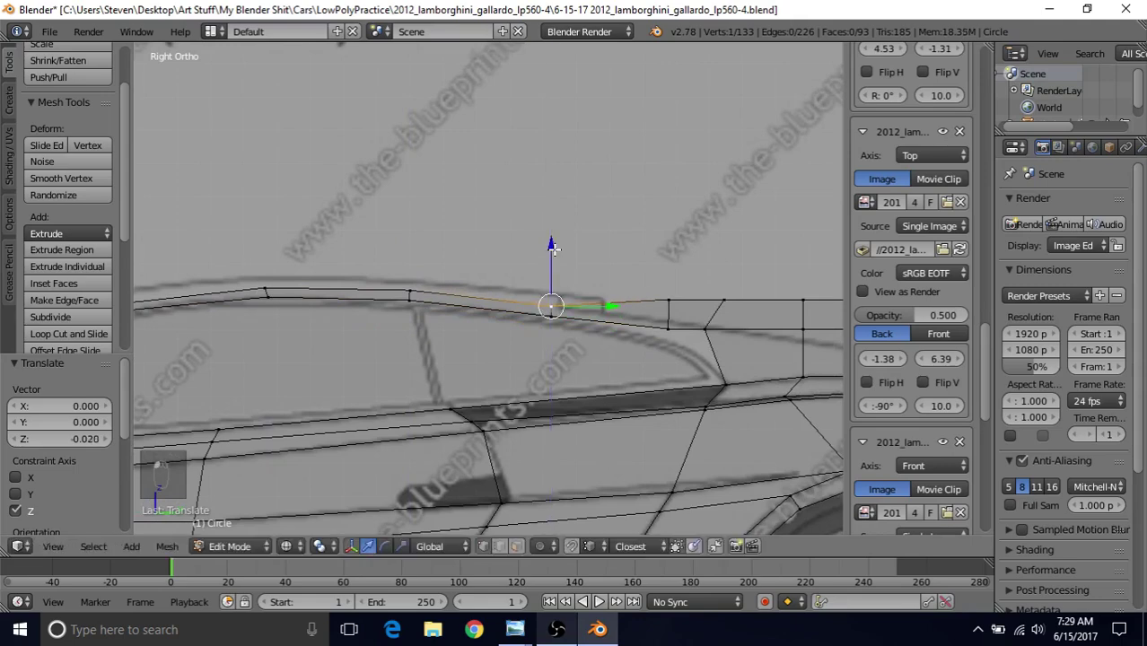
Lower the strip's vertices around the side window's rear end along Z to follow the blueprint's window curve
{"action": "middle_click_drag", "start_coordinate": [573, 355], "coordinate": [510, 356], "text": "shift"}
{"action": "right_click", "coordinate": [589, 326]}
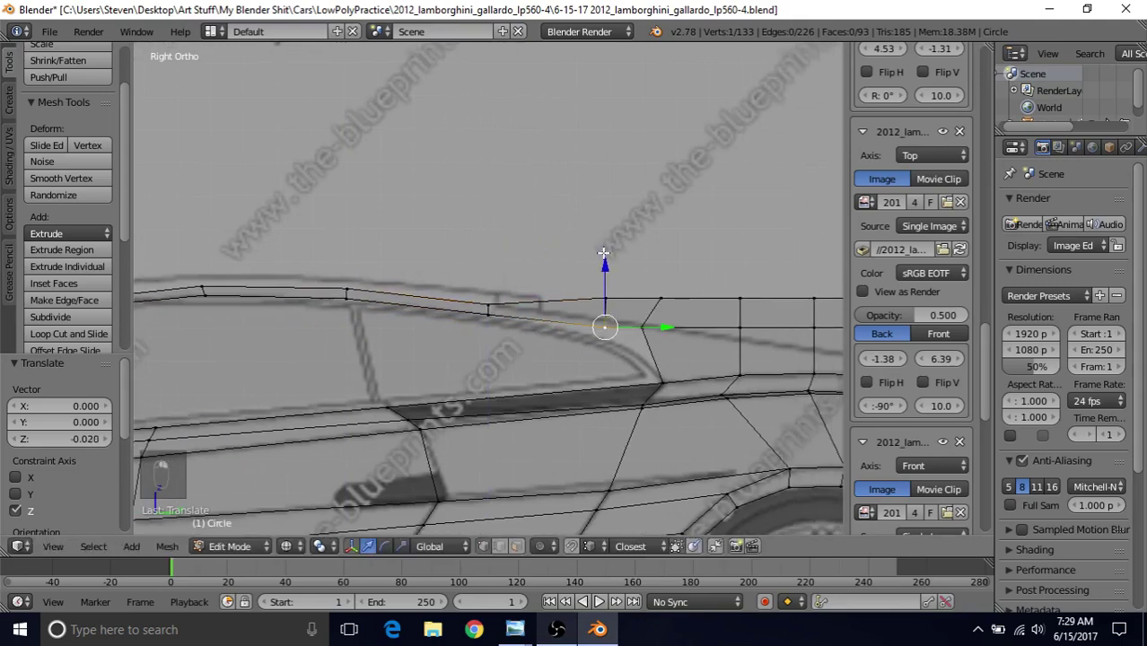
{"action": "left_click_drag", "start_coordinate": [605, 265], "coordinate": [639, 300]}
{"action": "right_click", "coordinate": [643, 329]}
{"action": "right_click", "coordinate": [617, 327]}
{"action": "left_click_drag", "start_coordinate": [605, 263], "coordinate": [607, 282]}
{"action": "middle_click_drag", "start_coordinate": [494, 317], "coordinate": [591, 312], "text": "shift"}
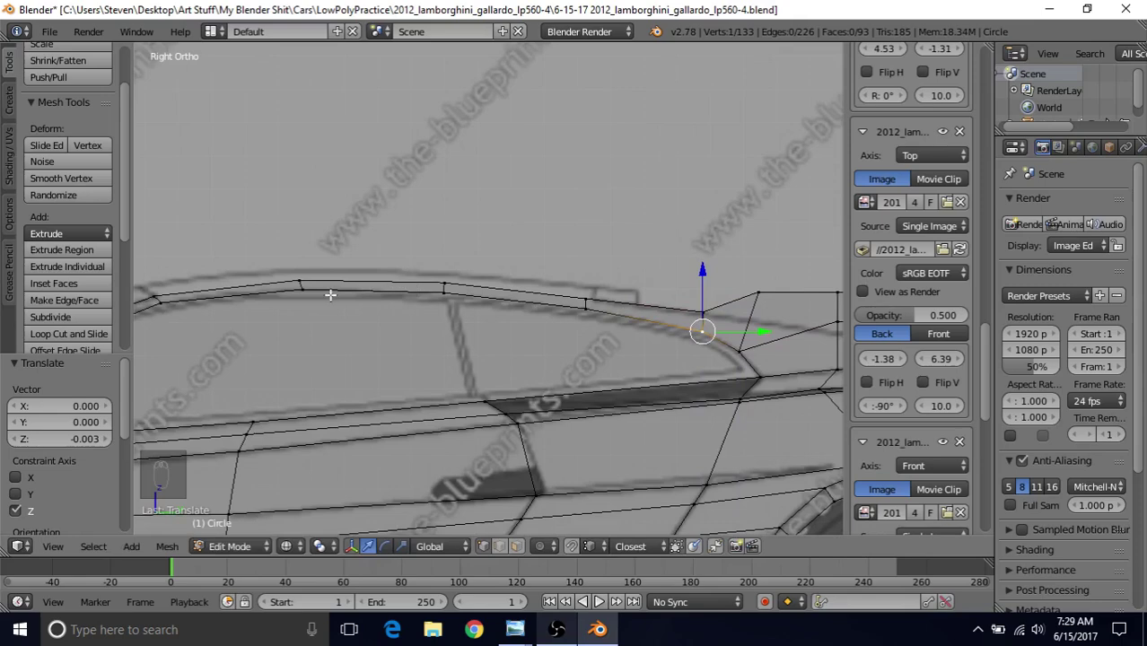
Lower the two upper-edge vertices just behind the side window about 0.088 and 0.124 along Z onto the blueprint roofline
{"action": "scroll", "coordinate": [296, 300], "scroll_direction": "up", "scroll_amount": 3, "text": "ctrl"}
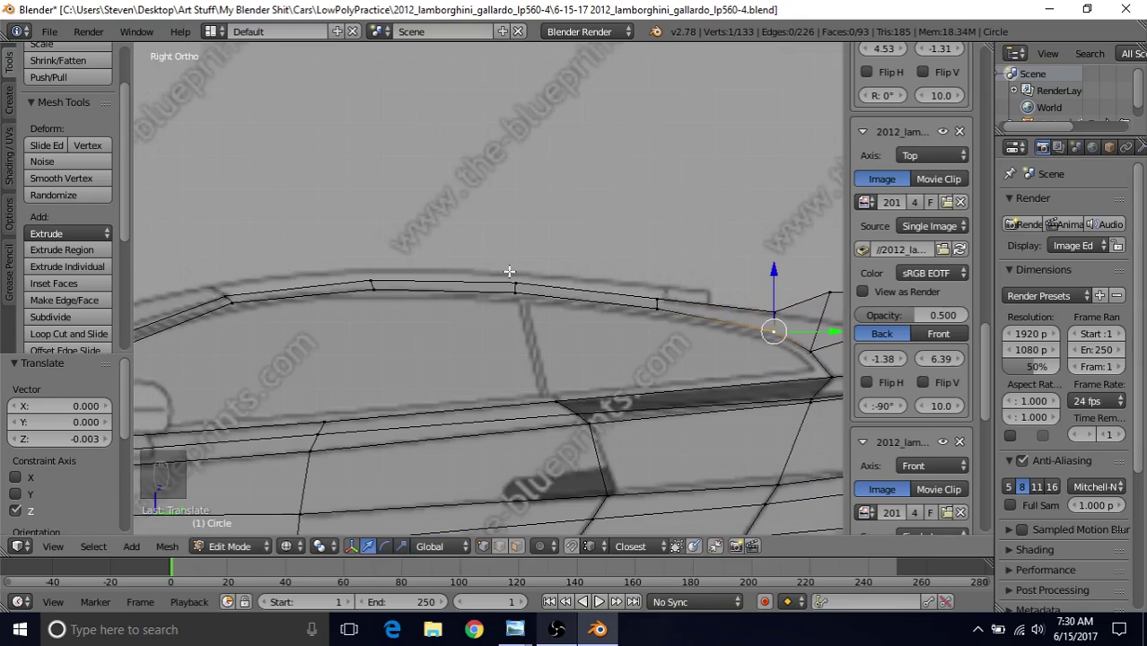
{"action": "middle_click_drag", "start_coordinate": [549, 295], "coordinate": [539, 206], "text": "shift"}
{"action": "key", "text": "g"}
{"action": "key", "text": "z"}
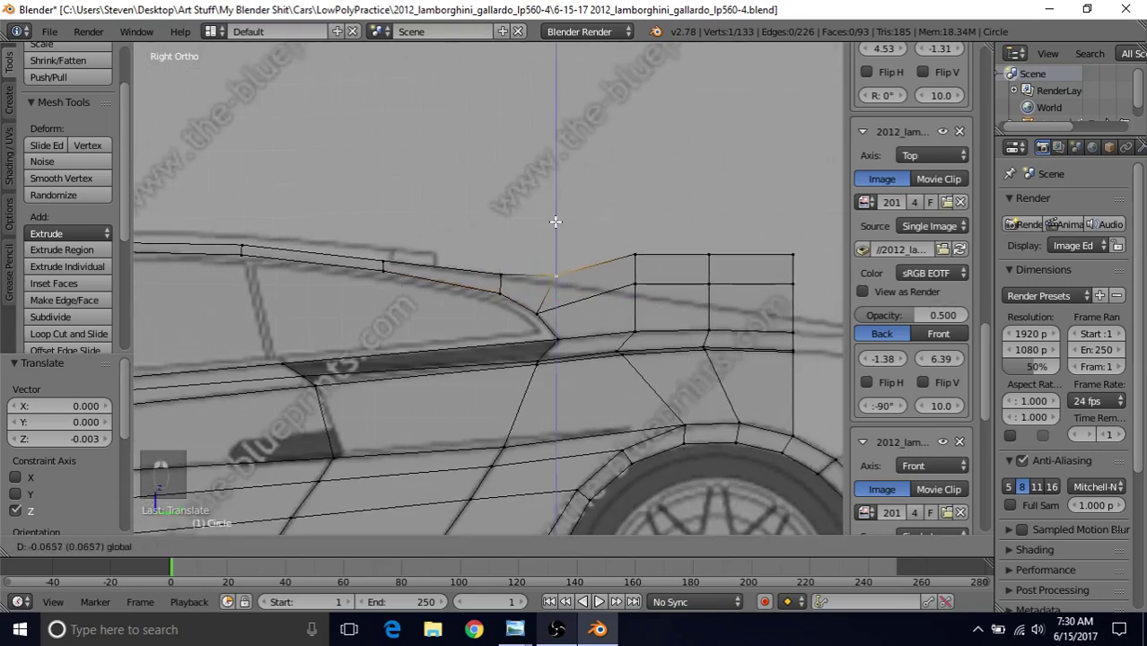
{"action": "left_click", "coordinate": [555, 229]}
{"action": "right_click", "coordinate": [635, 202]}
{"action": "key", "text": "g"}
{"action": "key", "text": "z"}
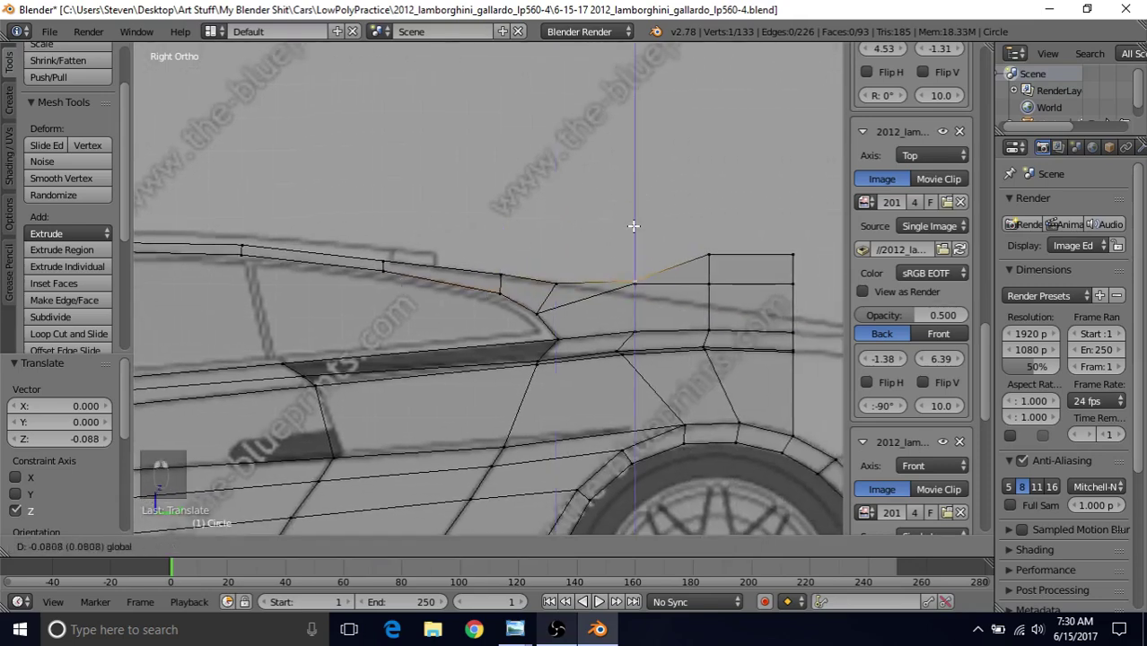
{"action": "left_click", "coordinate": [632, 241]}
Lower the strip's upper-edge vertex above the front half of the rear wheel along Z onto the blueprint roofline
{"action": "right_click", "coordinate": [708, 193]}
{"action": "key", "text": "g"}
{"action": "key", "text": "z"}
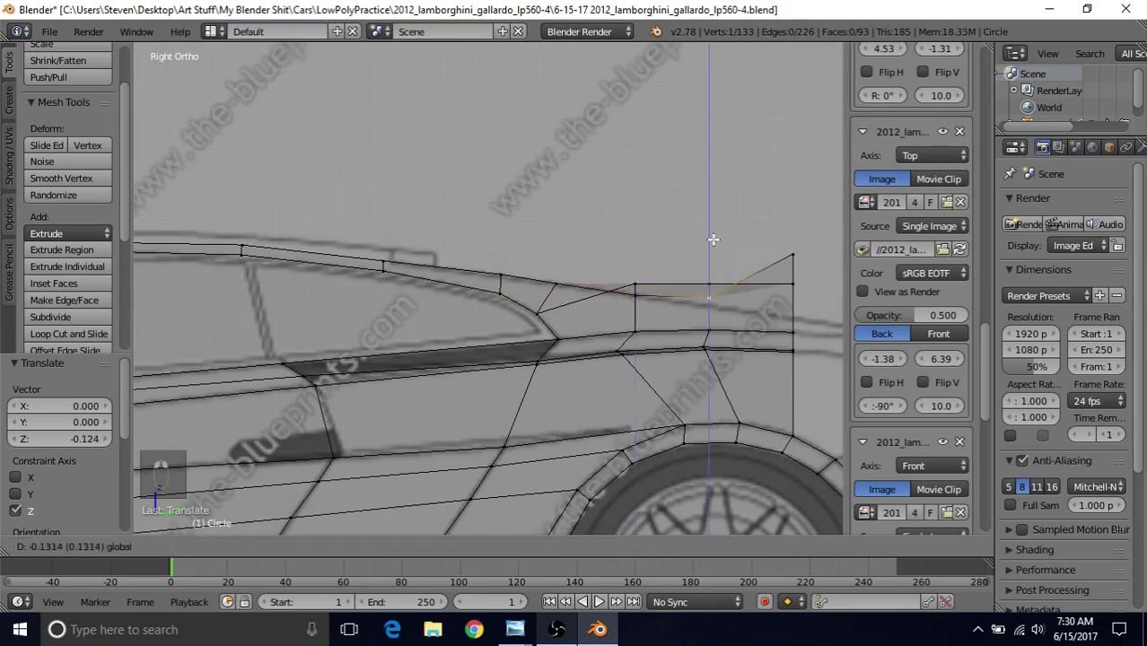
{"action": "left_click", "coordinate": [710, 241]}
Lower the strip's two lower-edge vertices behind the side window about 0.088 and 0.096 along Z, beneath the upper-edge vertices
{"action": "right_click", "coordinate": [636, 233]}
{"action": "key", "text": "g"}
{"action": "key", "text": "z"}
{"action": "left_click", "coordinate": [635, 263]}
{"action": "right_click", "coordinate": [707, 234]}
{"action": "key", "text": "g"}
{"action": "key", "text": "z"}
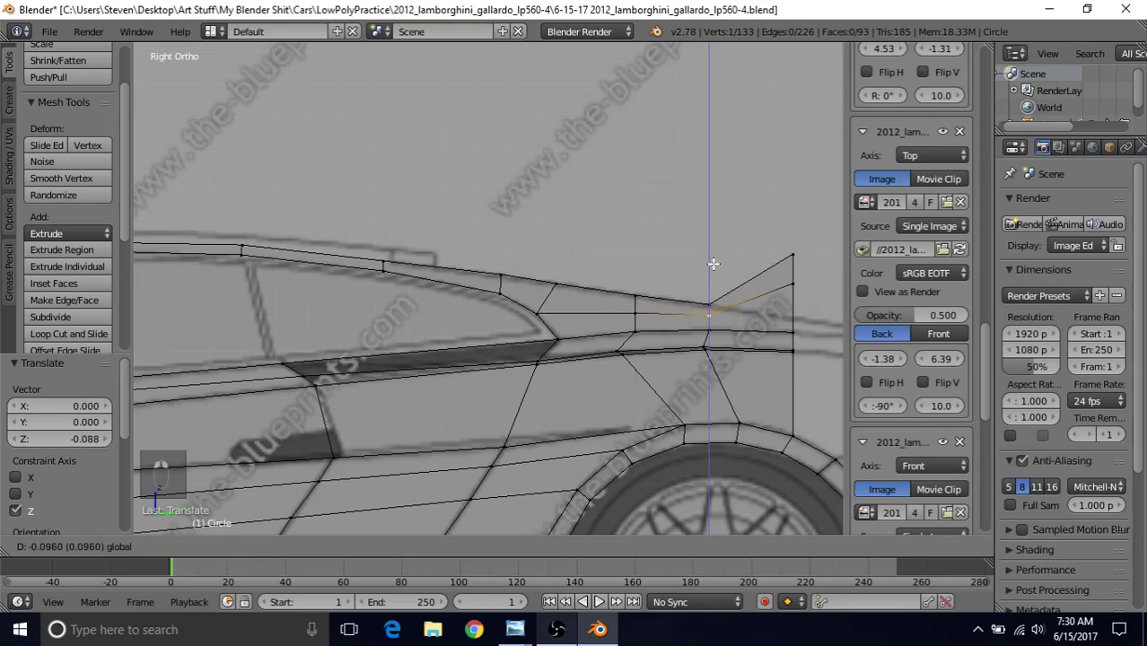
{"action": "left_click", "coordinate": [712, 262]}
Lower the strip's rear-end vertices along Z to the blueprint, the lower one about 0.129 and the upper one about 0.195
{"action": "middle_click_drag", "start_coordinate": [709, 316], "coordinate": [581, 294], "text": "shift"}
{"action": "right_click", "coordinate": [663, 269]}
{"action": "key", "text": "g"}
{"action": "key", "text": "z"}
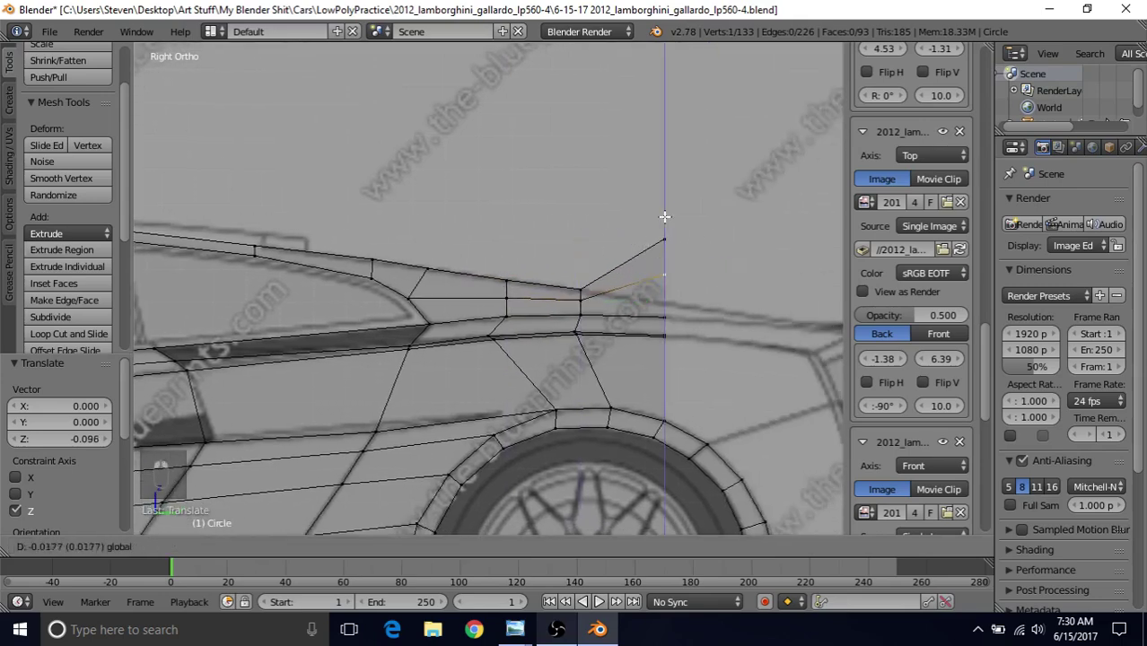
{"action": "left_click", "coordinate": [667, 245]}
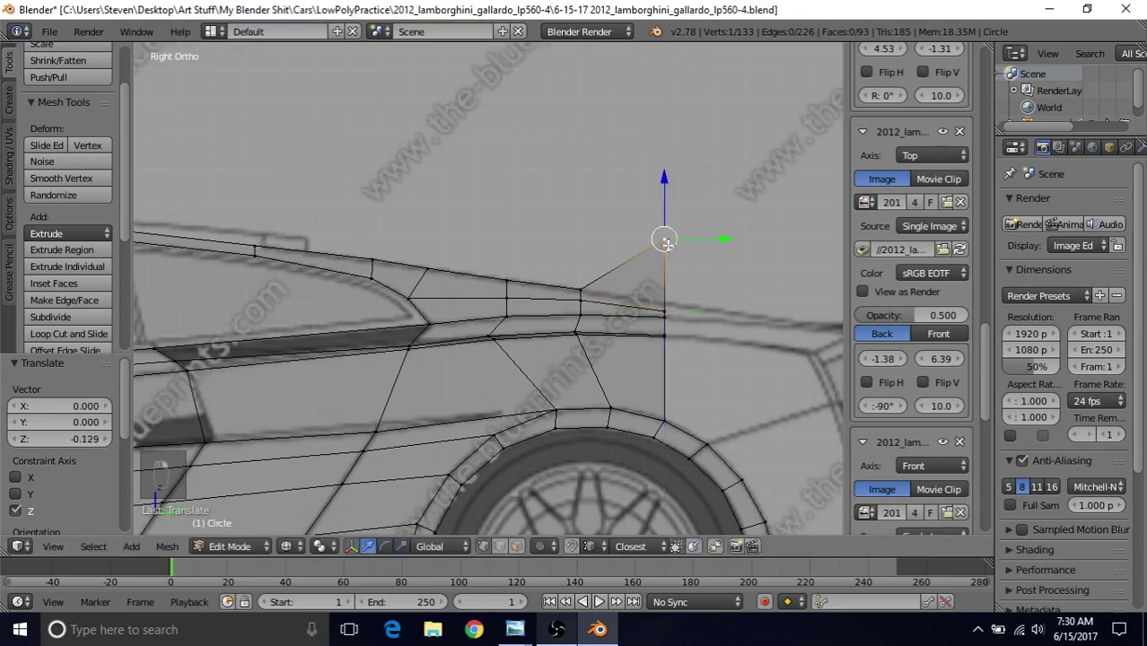
{"action": "key", "text": "g"}
{"action": "key", "text": "z"}
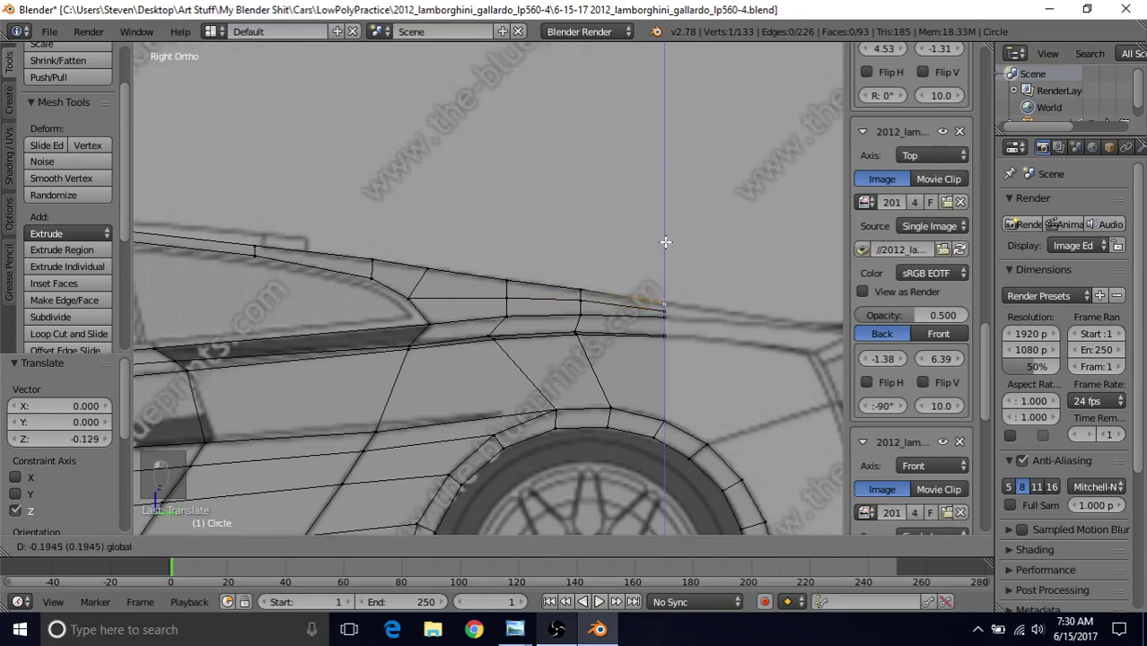
{"action": "left_click", "coordinate": [665, 242]}
Nudge the strip's lower-edge vertex above the rear wheel about -0.003 and the lower rear-end vertex about 0.003 along Z
{"action": "right_click", "coordinate": [576, 297]}
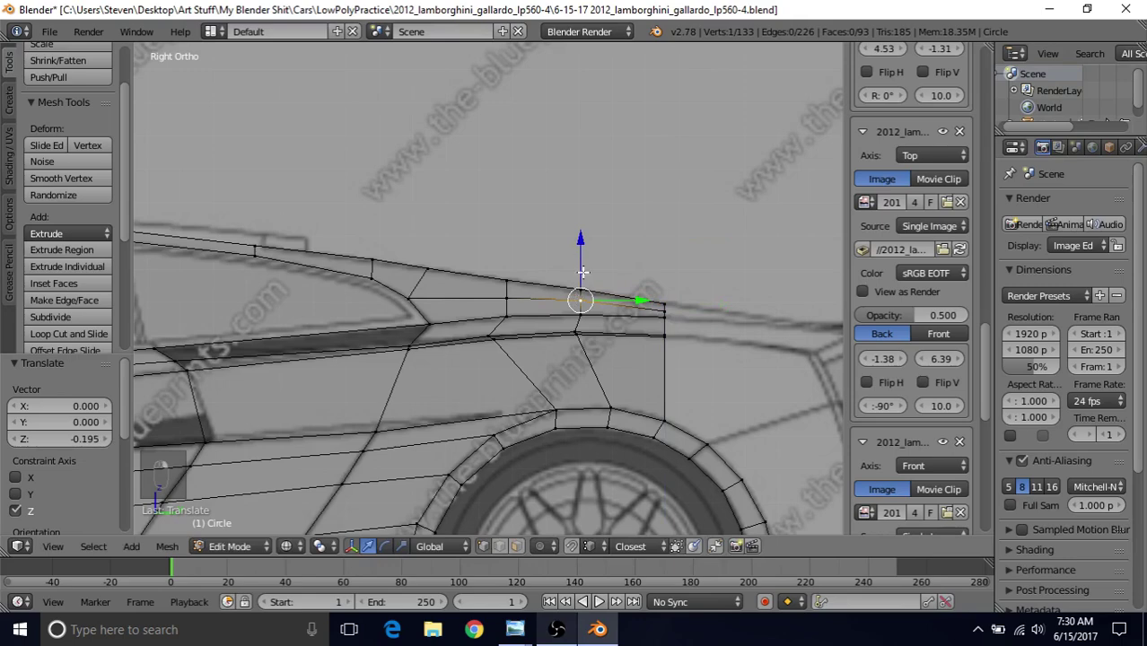
{"action": "key", "text": "g"}
{"action": "key", "text": "z"}
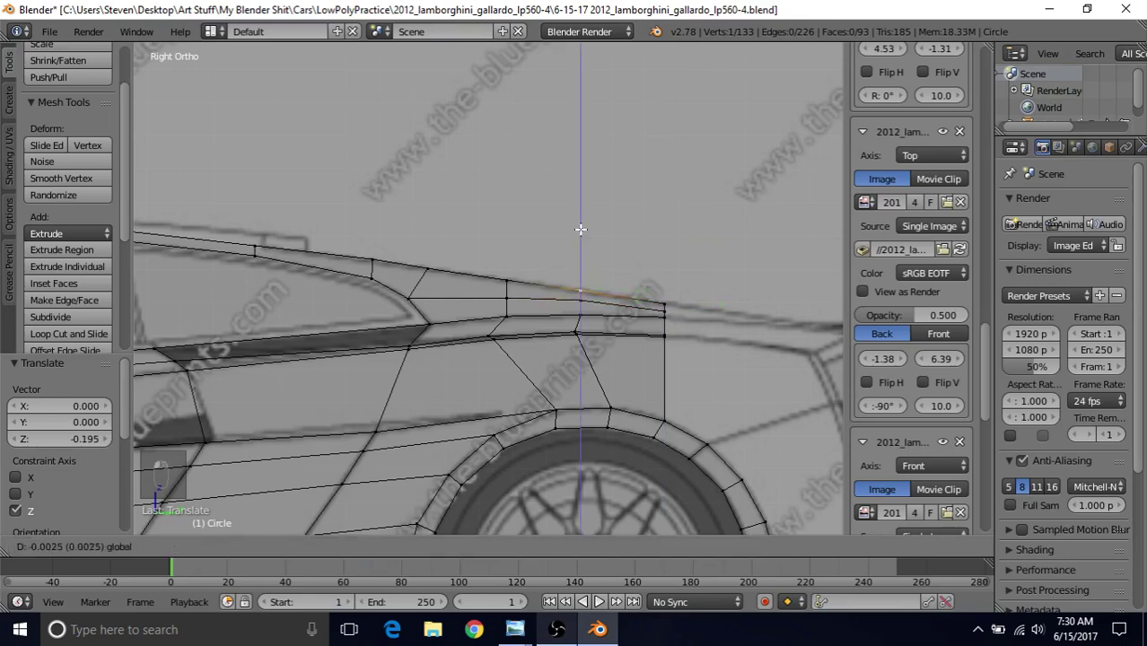
{"action": "left_click", "coordinate": [580, 231]}
{"action": "key", "text": "g"}
{"action": "key", "text": "z"}
{"action": "key", "text": "Escape"}
{"action": "right_click", "coordinate": [508, 294]}
{"action": "left_click_drag", "start_coordinate": [505, 236], "coordinate": [493, 302]}
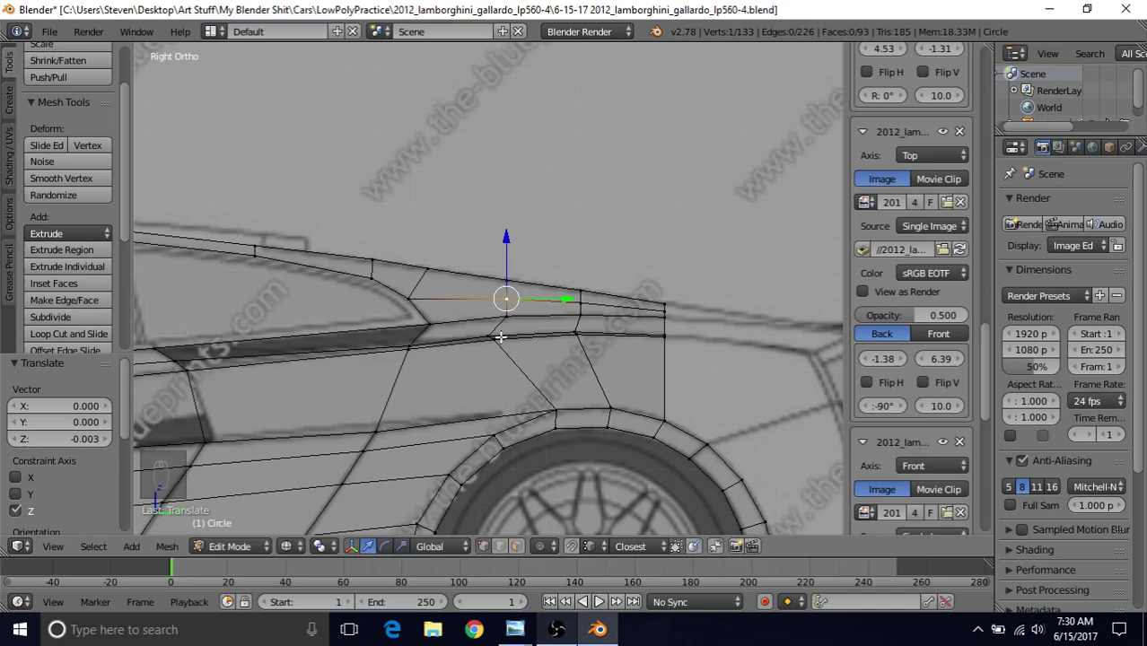
{"action": "middle_click_drag", "start_coordinate": [500, 337], "coordinate": [532, 331], "text": "shift"}
{"action": "right_click", "coordinate": [699, 303]}
{"action": "left_click_drag", "start_coordinate": [696, 253], "coordinate": [695, 252]}
Add two loop cuts across the strip's segment along the windshield pillar
{"action": "middle_click_drag", "start_coordinate": [532, 293], "coordinate": [634, 324], "text": "shift"}
{"action": "scroll", "coordinate": [463, 328], "scroll_direction": "down", "scroll_amount": 5}
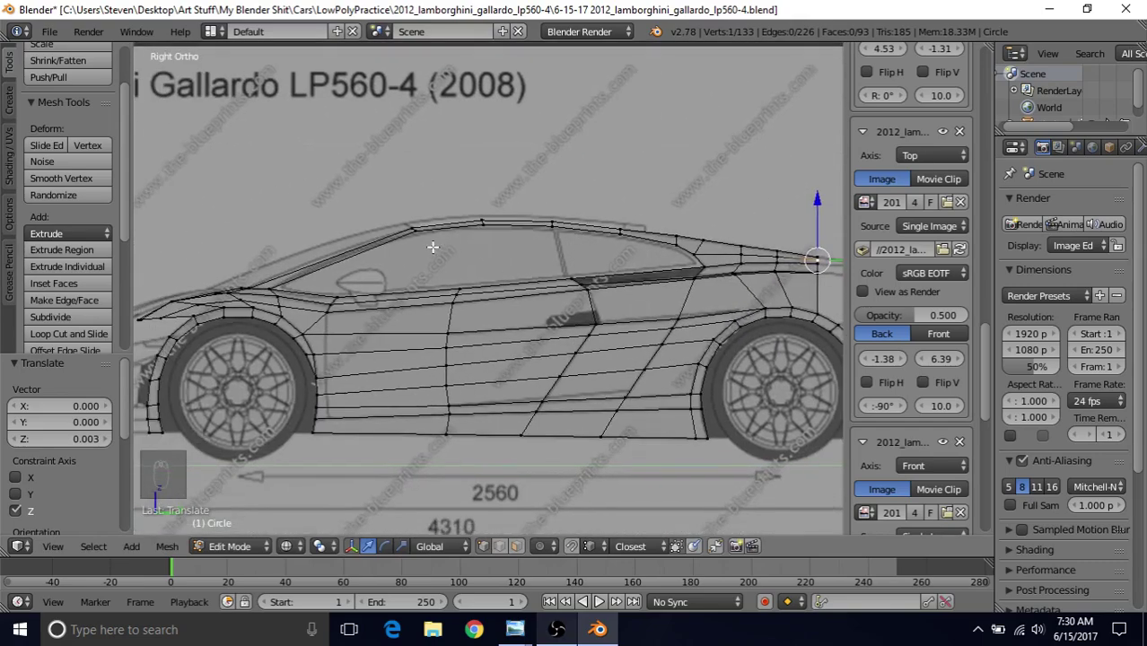
{"action": "scroll", "coordinate": [548, 270], "scroll_direction": "up", "scroll_amount": 5}
{"action": "scroll", "coordinate": [485, 293], "scroll_direction": "up", "scroll_amount": 2}
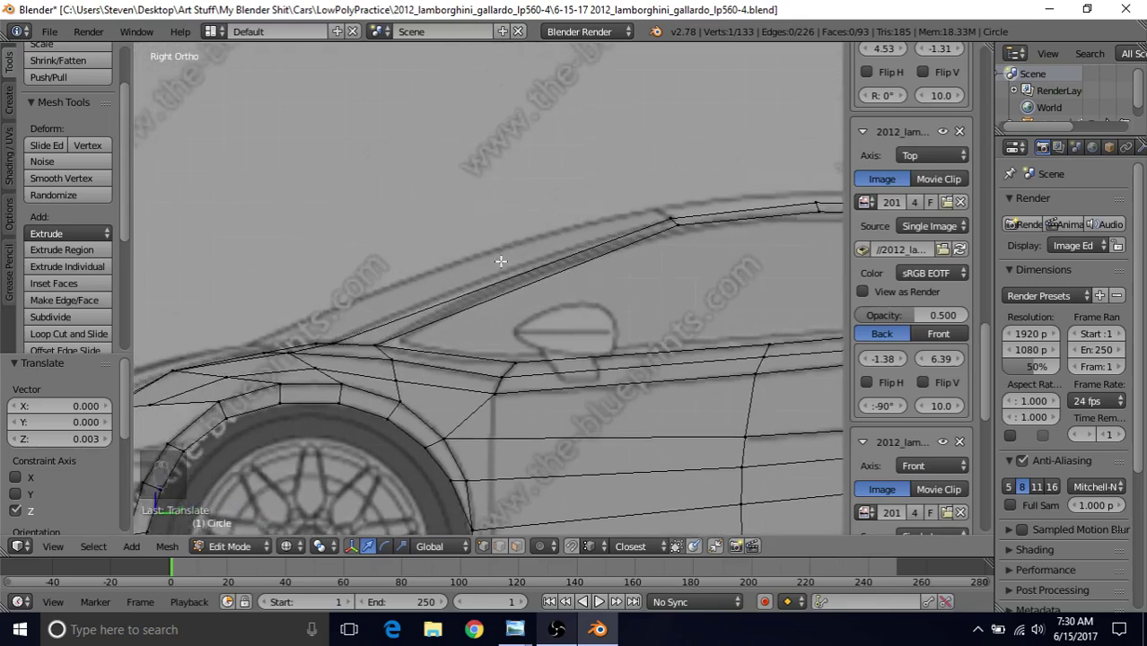
{"action": "key", "text": "ctrl+r"}
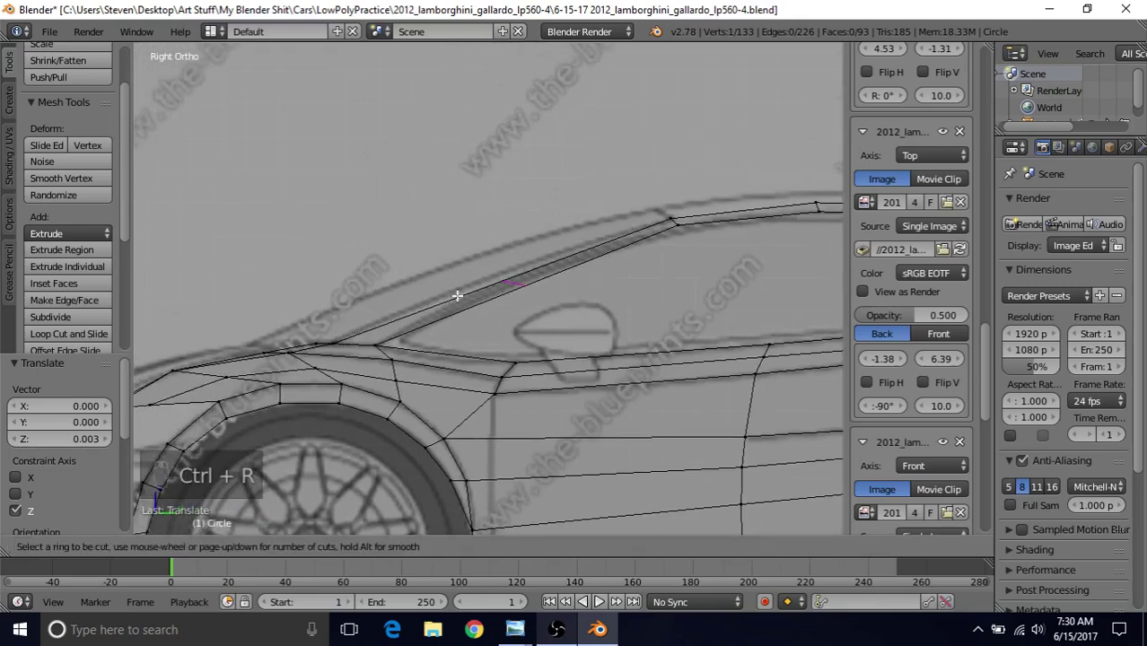
{"action": "scroll", "coordinate": [455, 288], "scroll_direction": "up", "scroll_amount": 1}
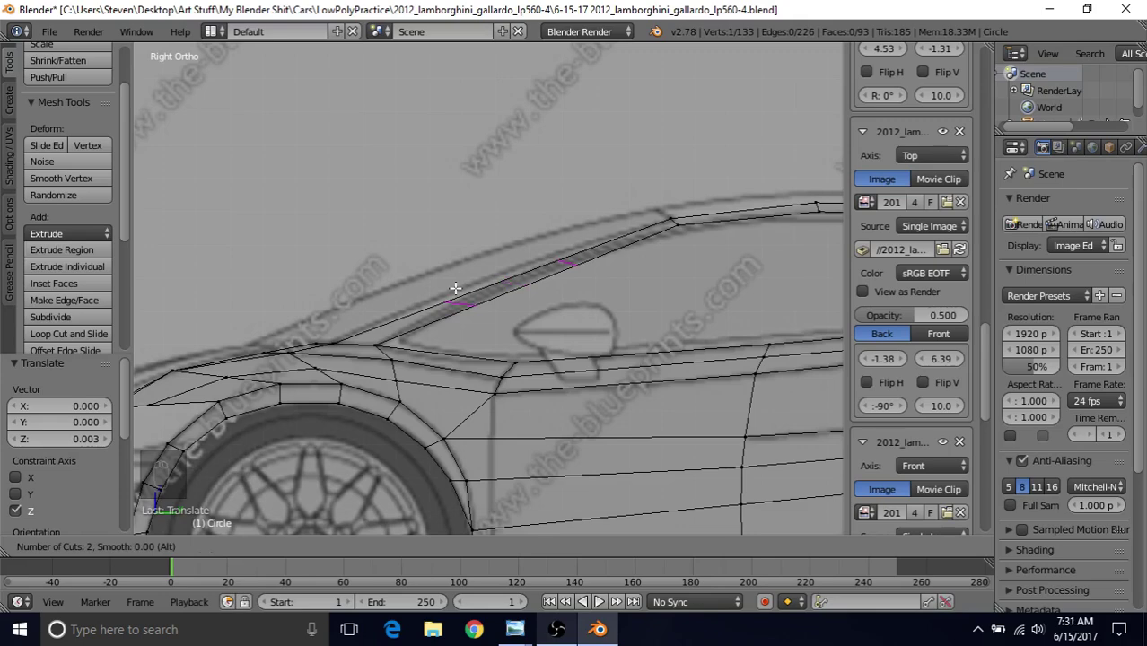
{"action": "left_click", "coordinate": [455, 289]}
{"action": "left_click", "coordinate": [454, 284]}
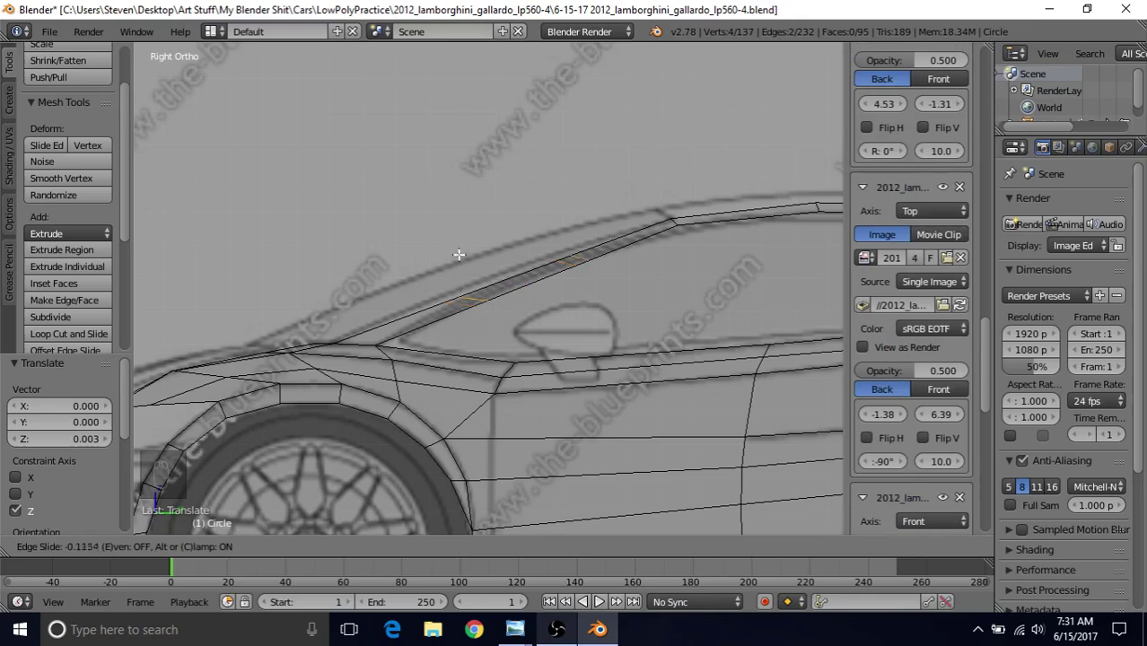
Move the front cut's upper vertex about -0.028 in Y and 0.015 in Z, and its lower one about -0.061 and 0.010
{"action": "right_click", "coordinate": [444, 297]}
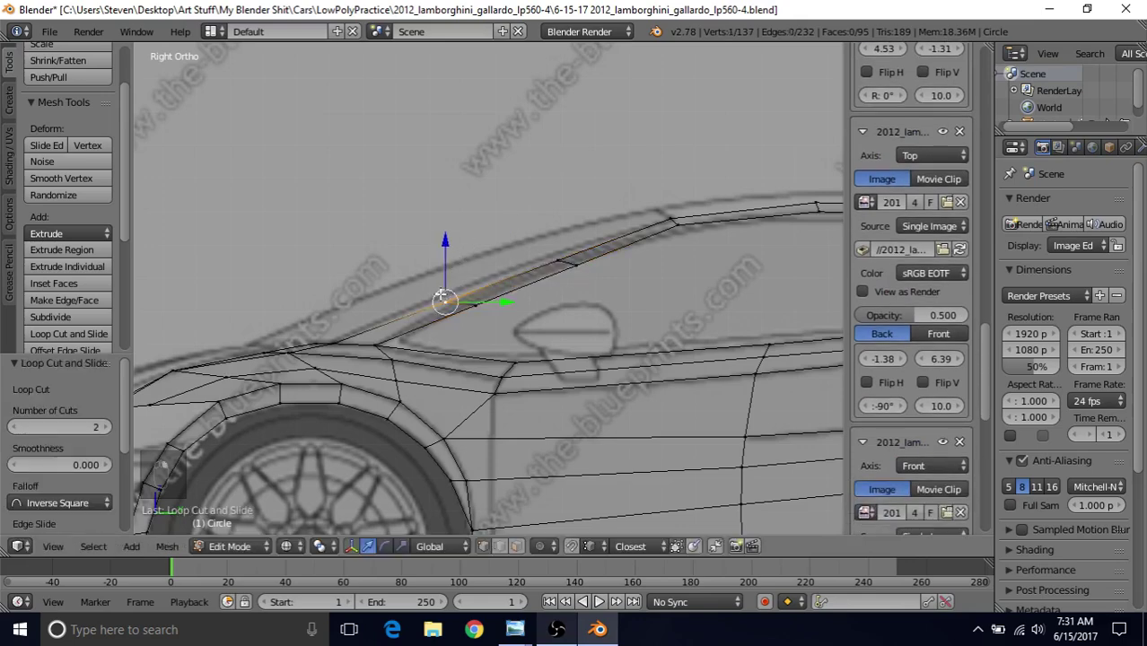
{"action": "key", "text": "g"}
{"action": "left_click", "coordinate": [468, 309]}
{"action": "key", "text": "g"}
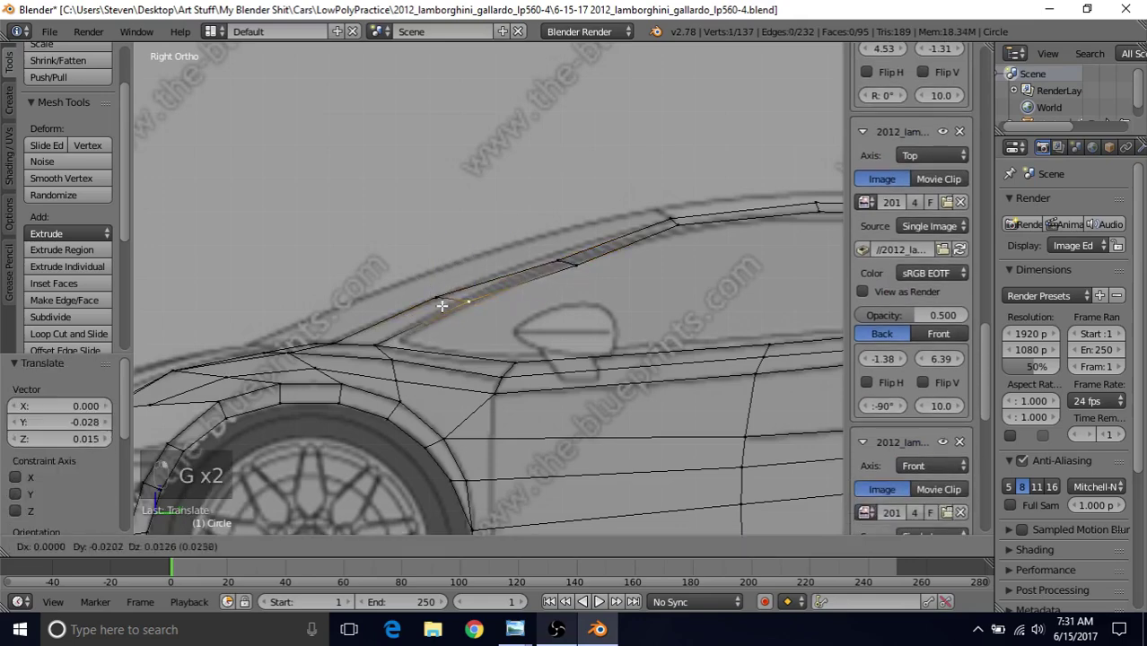
{"action": "left_click", "coordinate": [451, 299]}
Move the rear cut's upper vertex about -0.038 in Y and 0.013 in Z, and fit its lower vertex to the windshield pillar's window edge
{"action": "right_click", "coordinate": [548, 258]}
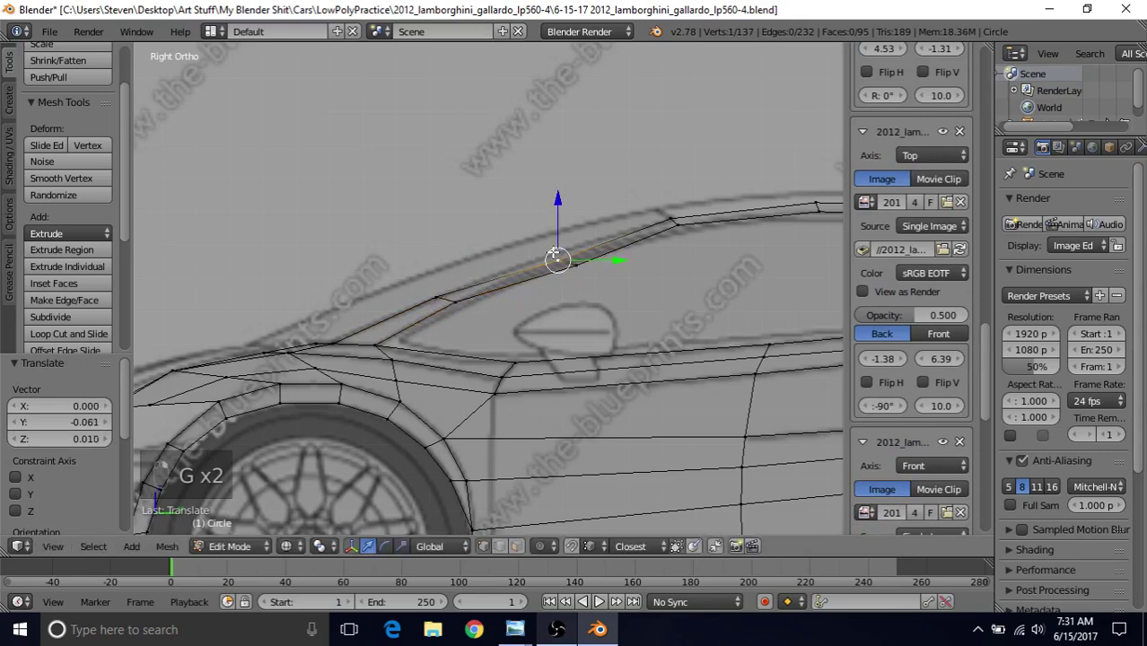
{"action": "key", "text": "g"}
{"action": "left_click", "coordinate": [539, 249]}
{"action": "right_click", "coordinate": [575, 262]}
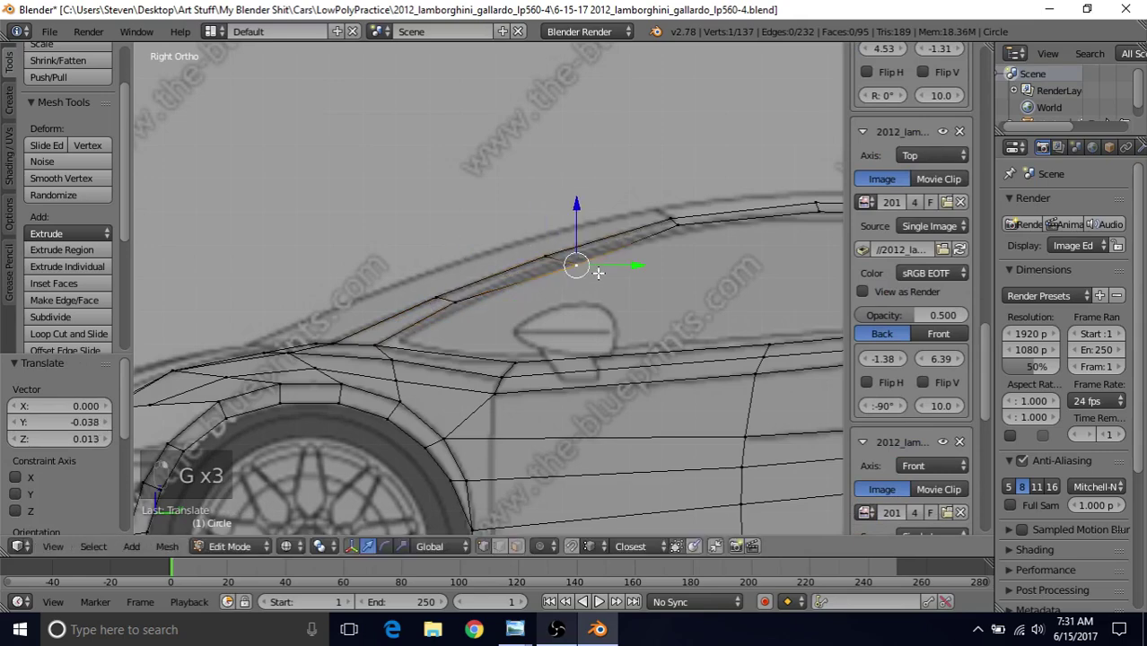
{"action": "key", "text": "g"}
{"action": "left_click", "coordinate": [571, 298]}
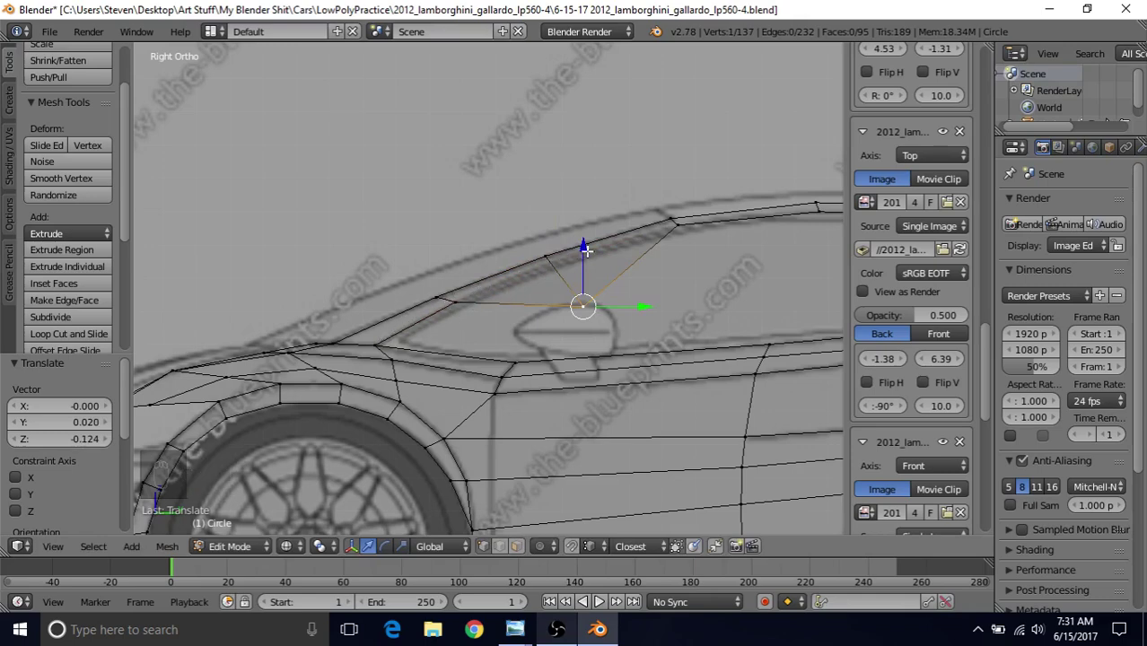
{"action": "key", "text": "g"}
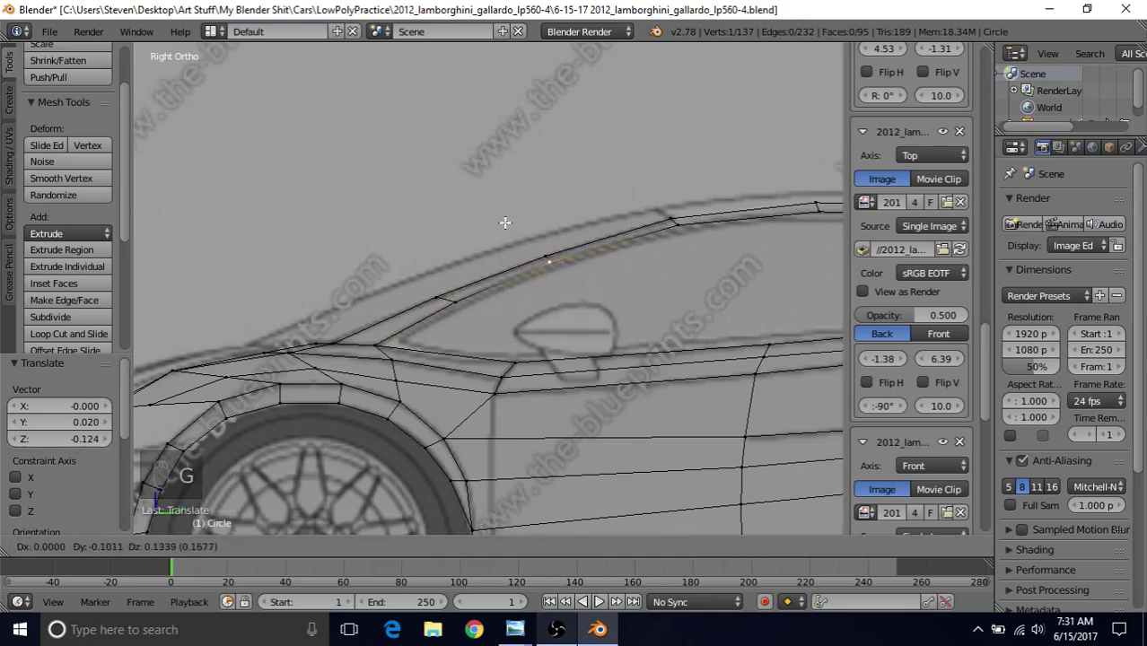
{"action": "left_click", "coordinate": [505, 223]}
{"action": "scroll", "coordinate": [547, 307], "scroll_direction": "down", "scroll_amount": 2}
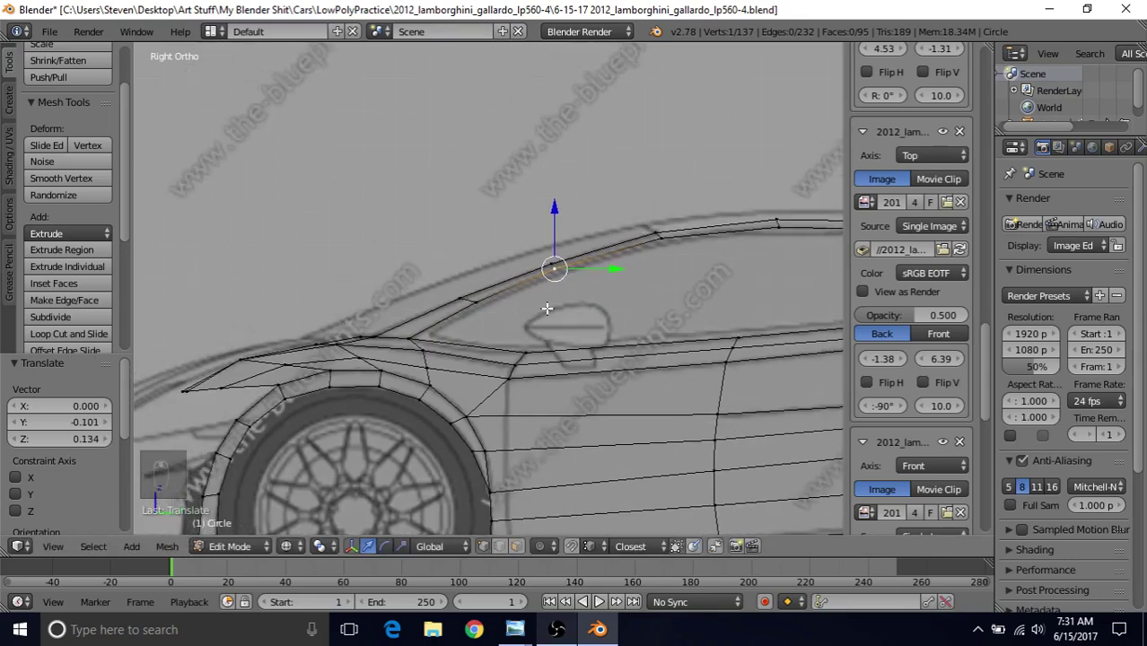
In top view, shift the rear cut's lower vertex outward about 0.015 along X to the blueprint's pillar line
{"action": "key", "text": "KP_7"}
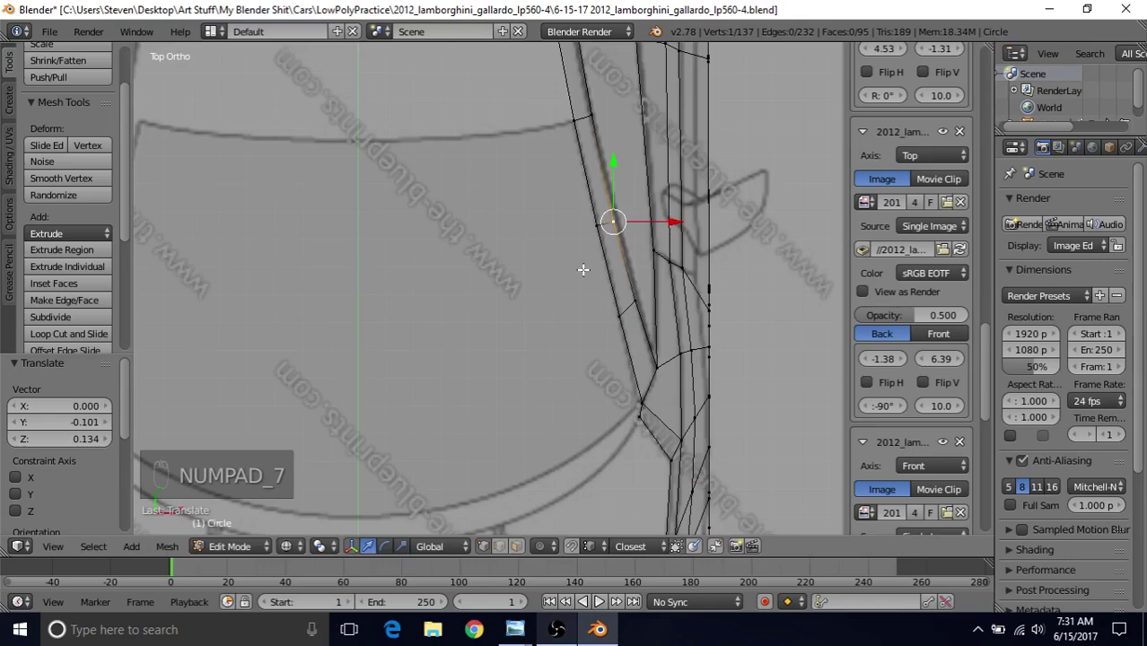
{"action": "scroll", "coordinate": [583, 269], "scroll_direction": "up", "scroll_amount": 2}
{"action": "key", "text": "g"}
{"action": "key", "text": "x"}
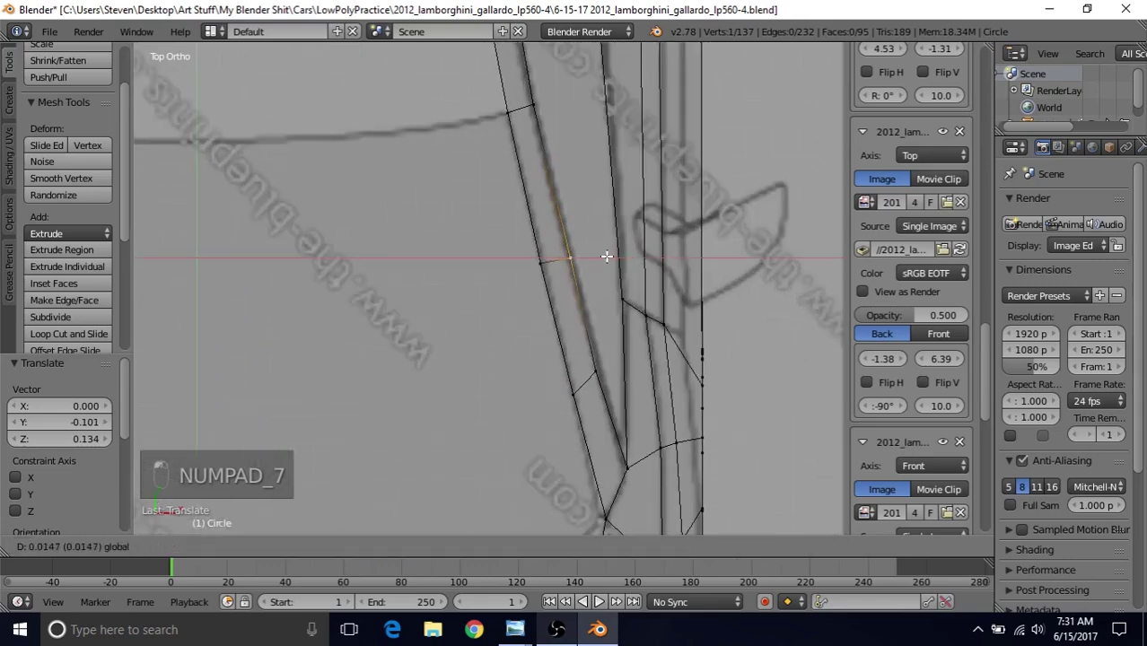
{"action": "left_click", "coordinate": [607, 257]}
{"action": "mouse_move", "coordinate": [603, 263]}
{"action": "left_mouse_down"}
{"action": "mouse_move", "coordinate": [615, 257]}
{"action": "mouse_move", "coordinate": [607, 269]}
{"action": "left_mouse_up"}
Shift the front cut's lower vertex slightly outward along X to the blueprint, and snap the 3D cursor to the center
{"action": "right_click", "coordinate": [615, 368]}
{"action": "left_click_drag", "start_coordinate": [635, 368], "coordinate": [641, 369]}
{"action": "key", "text": "shift+s"}
{"action": "left_click", "coordinate": [605, 397]}
{"action": "middle_click_drag", "start_coordinate": [610, 400], "coordinate": [574, 333], "text": "shift"}
{"action": "scroll", "coordinate": [549, 272], "scroll_direction": "up", "scroll_amount": 5, "text": "shift"}
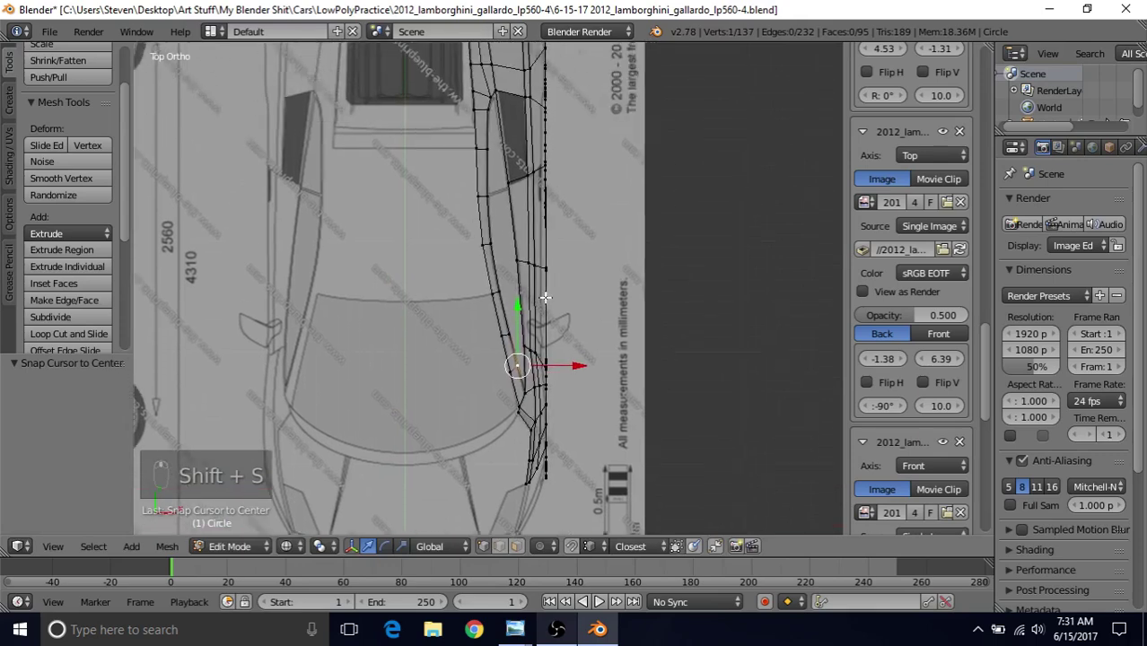
Inspect the body side in solid shading and Object Mode from several angles, ending in top view
{"action": "key", "text": "z"}
{"action": "middle_click_drag", "start_coordinate": [542, 331], "coordinate": [703, 336]}
{"action": "key", "text": "Tab"}
{"action": "scroll", "coordinate": [521, 323], "scroll_direction": "up", "scroll_amount": 4}
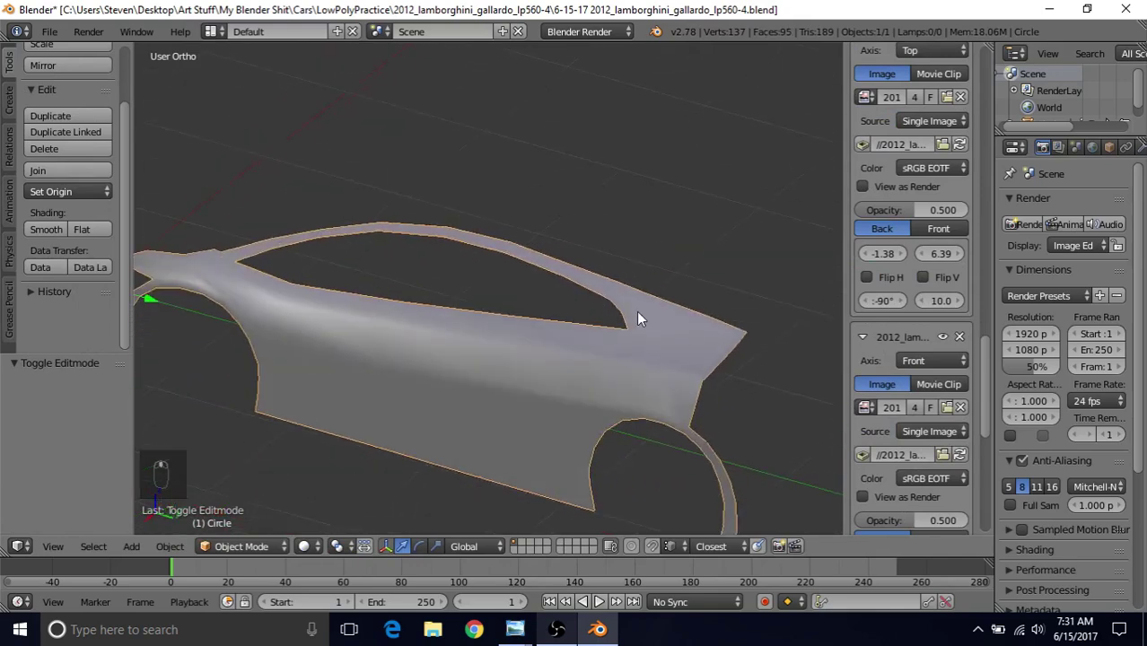
{"action": "middle_click_drag", "start_coordinate": [564, 339], "coordinate": [642, 276]}
{"action": "middle_click_drag", "start_coordinate": [594, 316], "coordinate": [481, 257]}
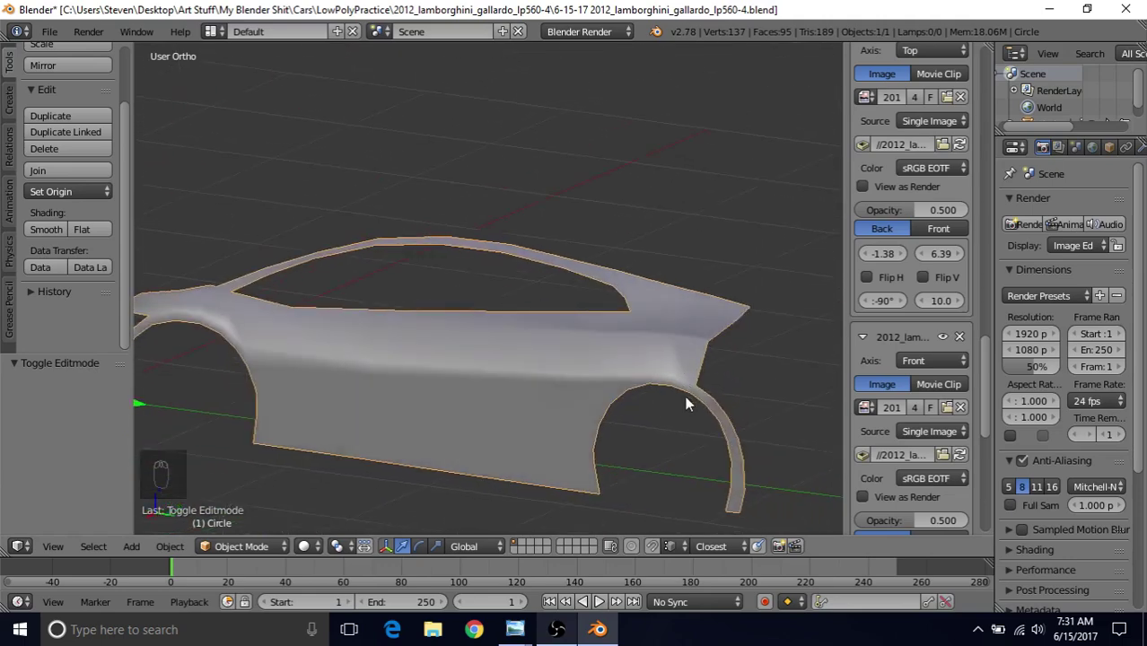
{"action": "middle_click_drag", "start_coordinate": [668, 358], "coordinate": [518, 335]}
{"action": "key", "text": "KP_7"}
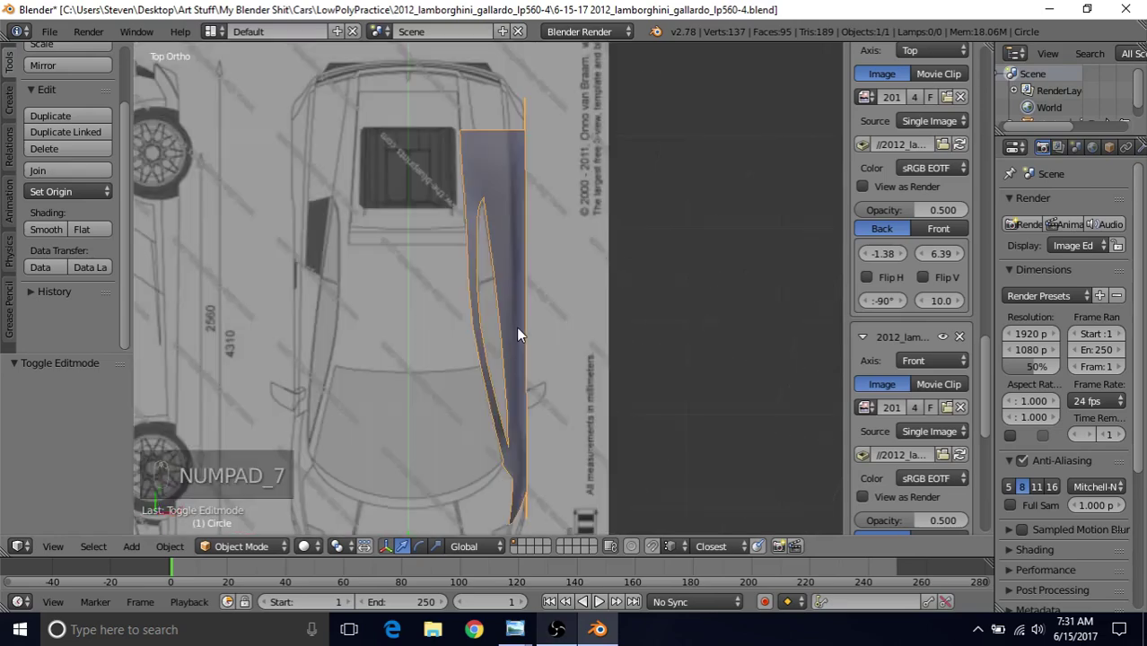
Return to Edit Mode and compare the roof side strip with the roof and rear window outlines in the top blueprint
{"action": "key", "text": "Tab"}
{"action": "scroll", "coordinate": [499, 323], "scroll_direction": "up", "scroll_amount": 5}
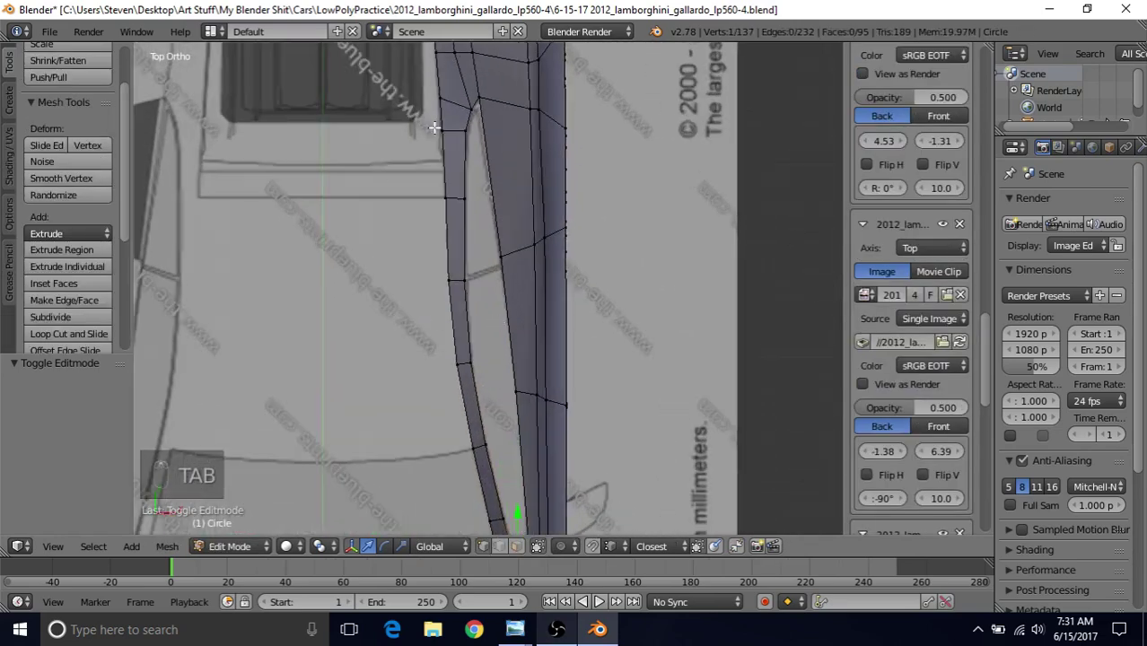
{"action": "middle_click_drag", "start_coordinate": [355, 207], "coordinate": [386, 220], "text": "shift"}
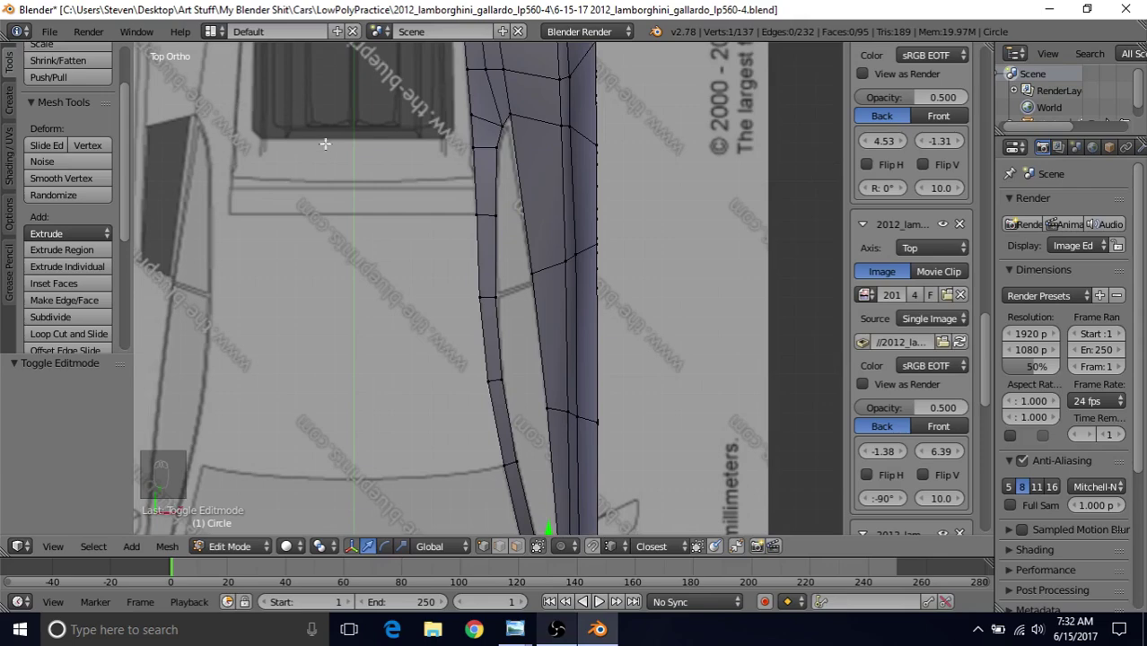
{"action": "middle_click_drag", "start_coordinate": [344, 216], "coordinate": [396, 246], "text": "shift"}
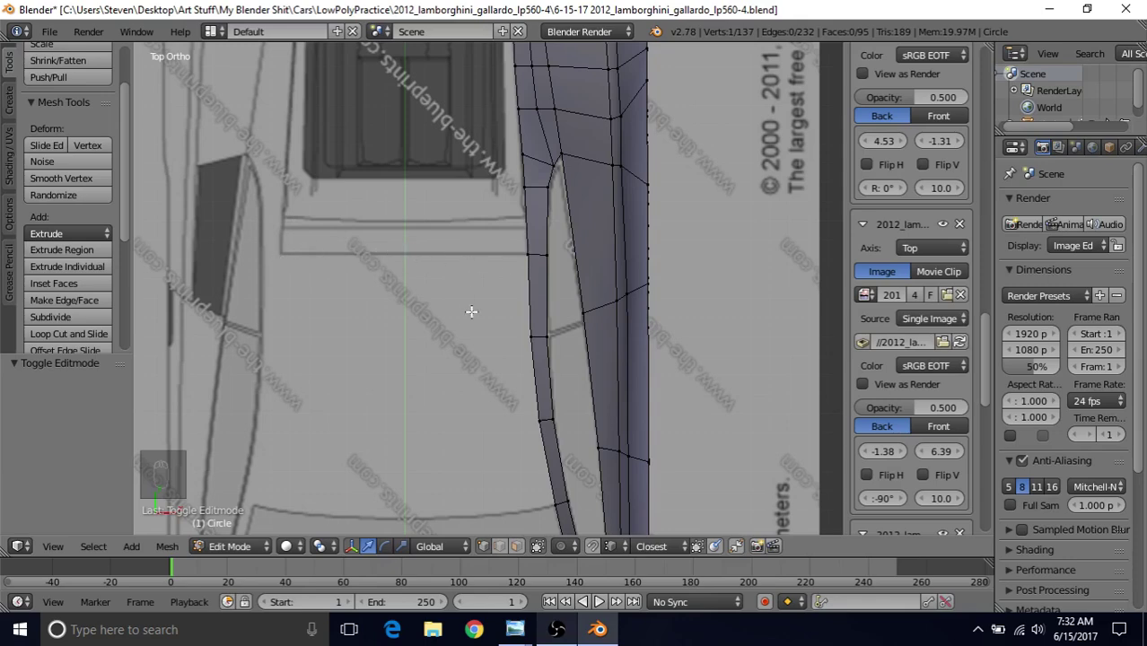
{"action": "middle_click_drag", "start_coordinate": [469, 308], "coordinate": [436, 274], "text": "shift"}
Study the roof's rear edge in the "back mesh" reference photo and compare it with the top blueprint in Blender
{"action": "mouse_move", "coordinate": [503, 635]}
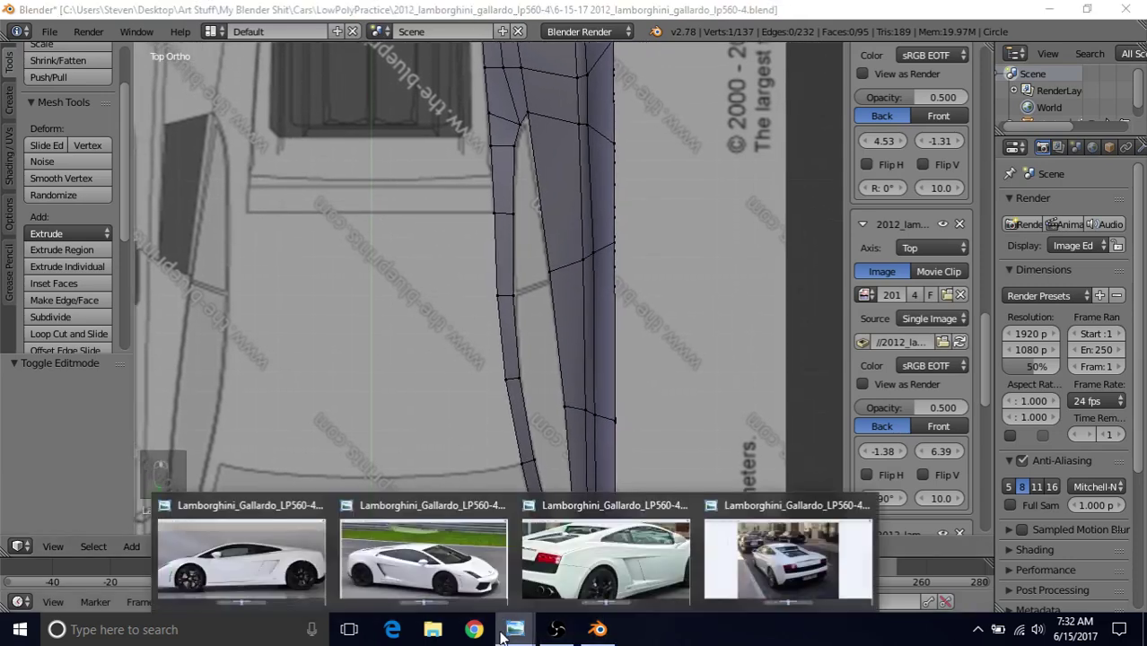
{"action": "left_click", "coordinate": [643, 564]}
{"action": "left_click_drag", "start_coordinate": [448, 231], "coordinate": [441, 361]}
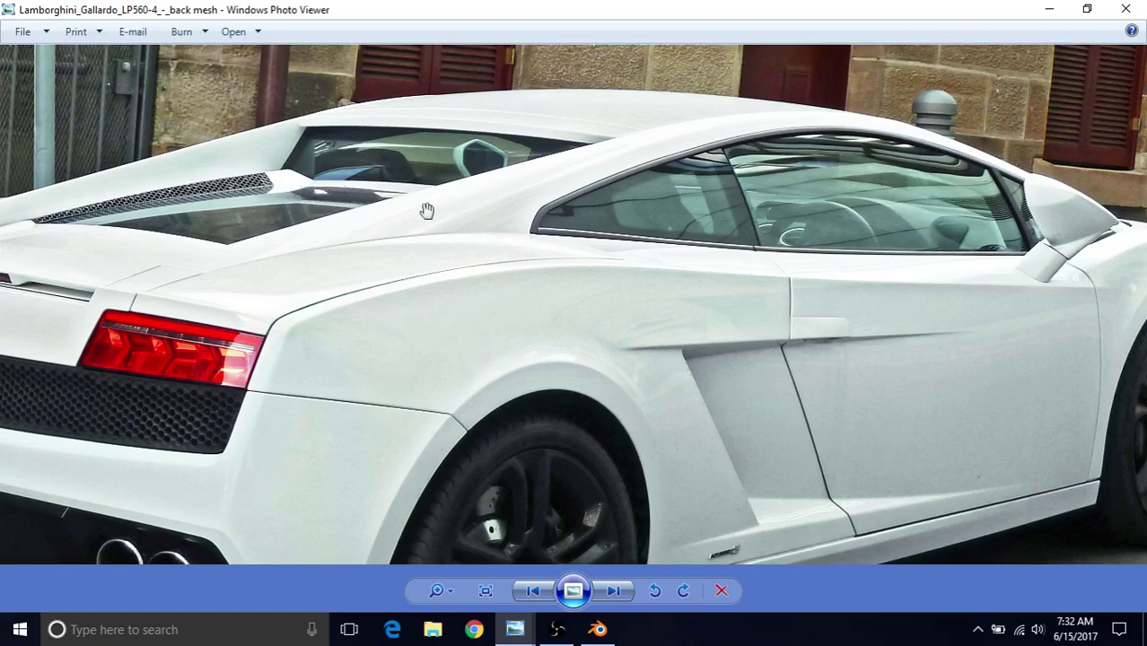
{"action": "left_click", "coordinate": [597, 629]}
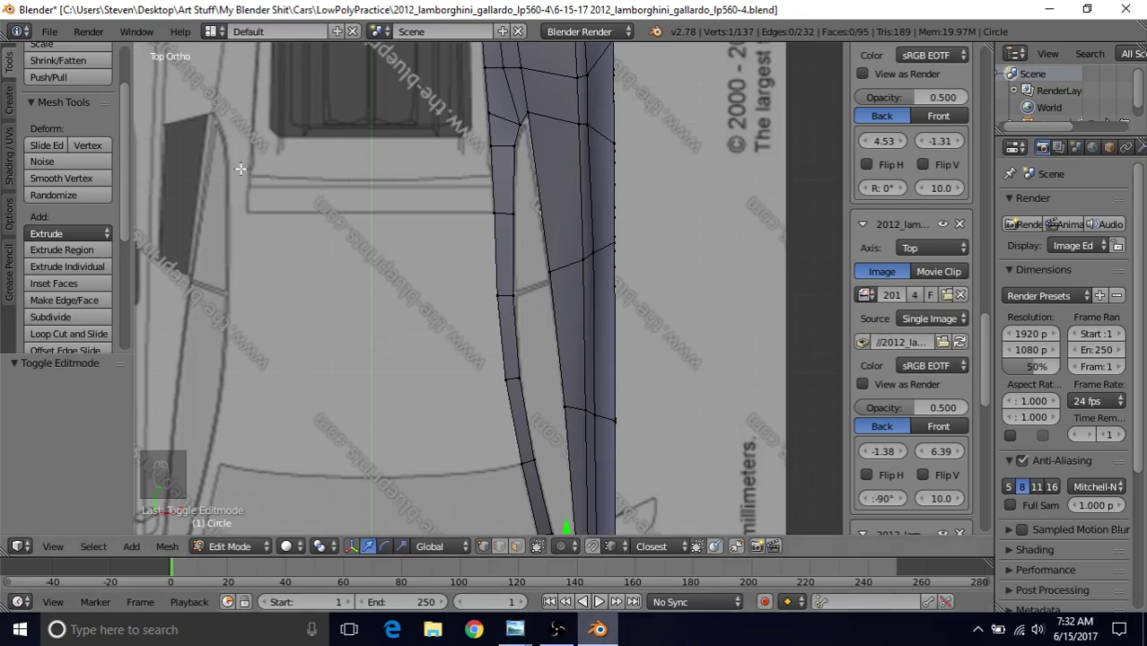
{"action": "mouse_move", "coordinate": [525, 631]}
{"action": "left_click", "coordinate": [588, 553]}
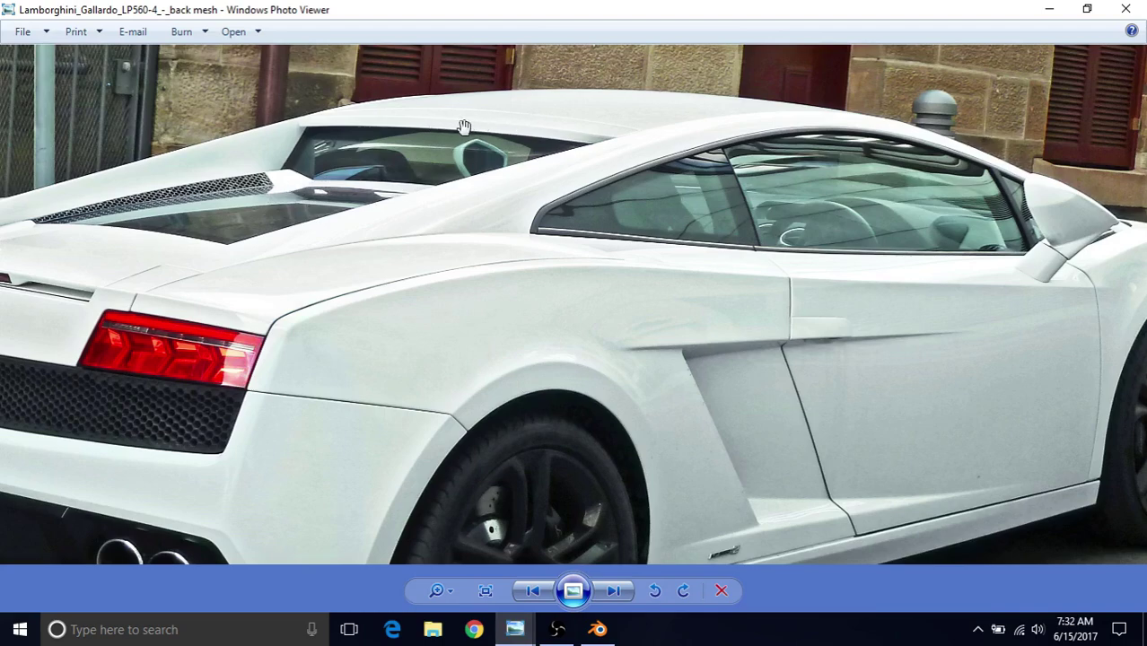
Examine the roof, rear window and engine cover up close in the "back1" reference photo
{"action": "left_click", "coordinate": [515, 628]}
{"action": "left_click", "coordinate": [746, 577]}
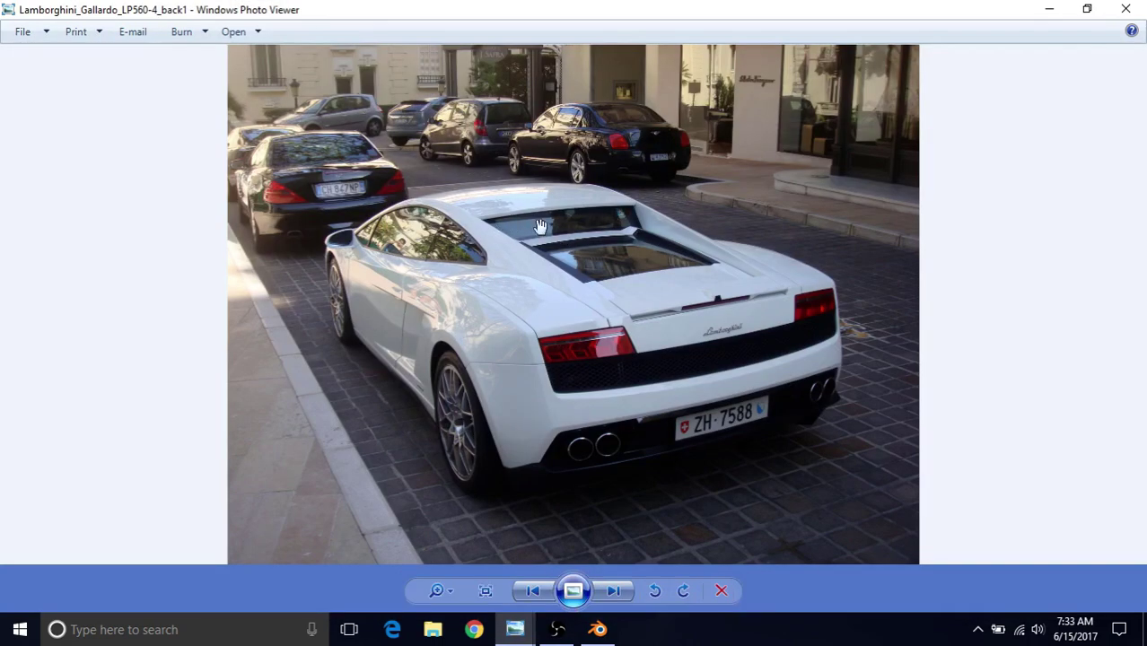
{"action": "scroll", "coordinate": [541, 226], "scroll_direction": "up", "scroll_amount": 4}
{"action": "left_click_drag", "start_coordinate": [488, 243], "coordinate": [435, 418]}
{"action": "scroll", "coordinate": [456, 384], "scroll_direction": "up", "scroll_amount": 1}
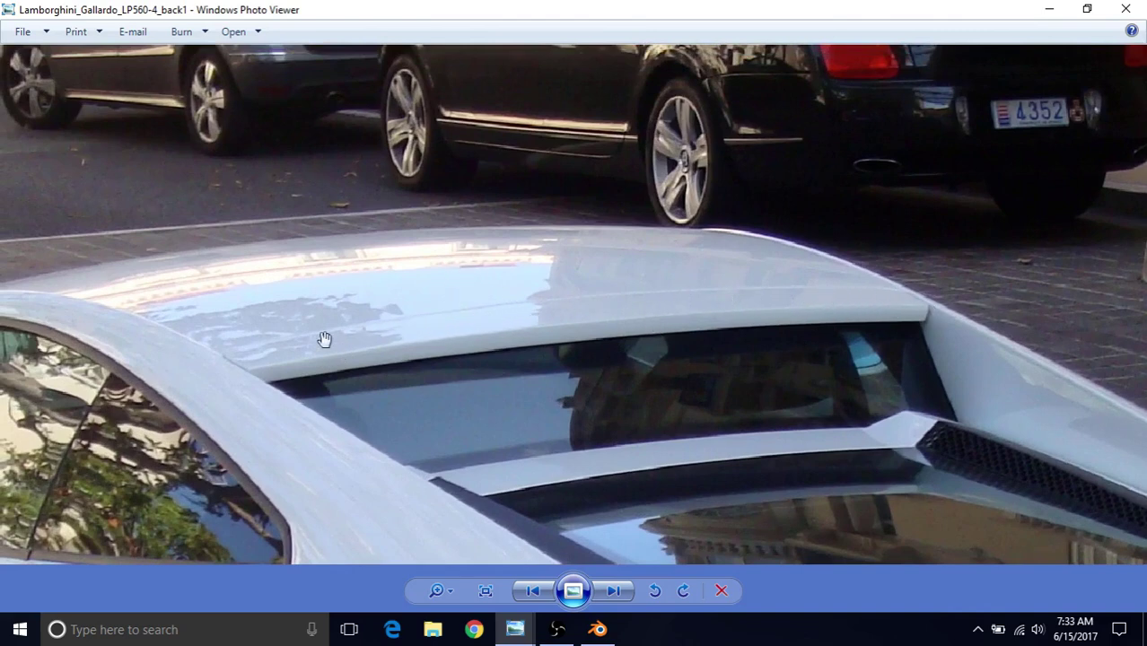
{"action": "left_click_drag", "start_coordinate": [622, 555], "coordinate": [787, 333]}
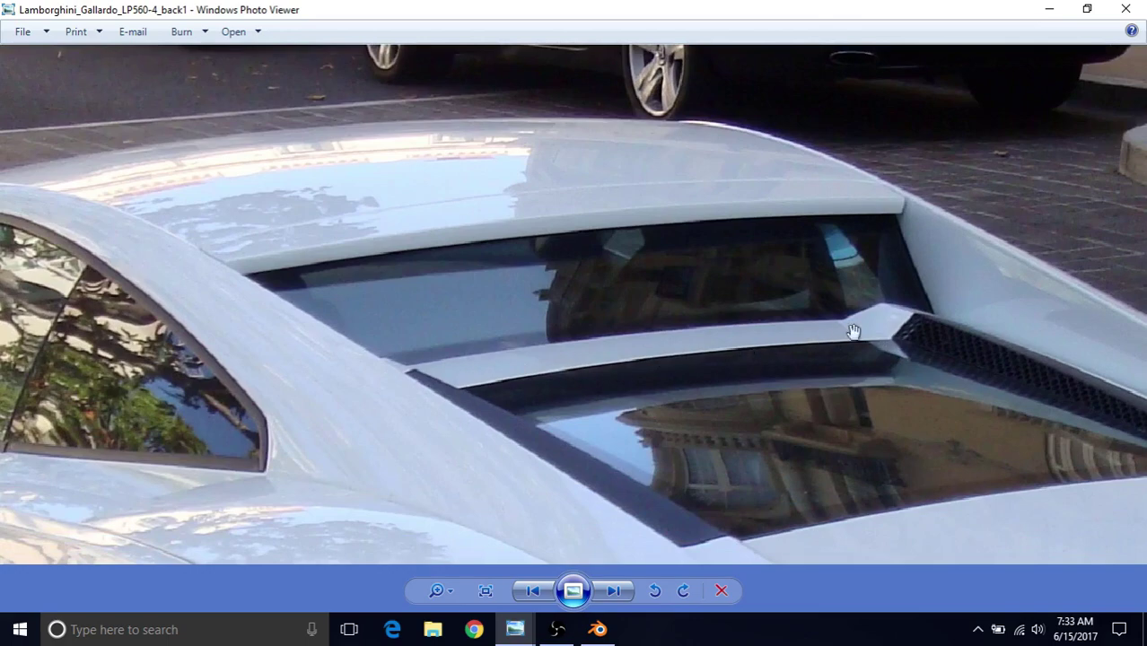
{"action": "scroll", "coordinate": [849, 332], "scroll_direction": "down", "scroll_amount": 3}
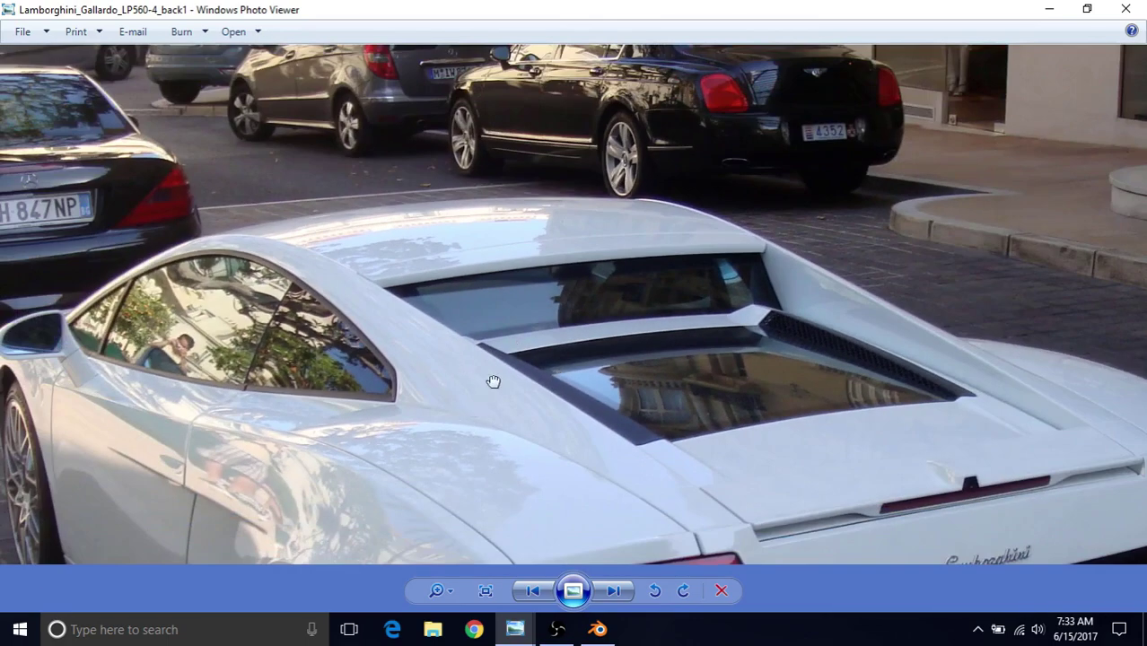
{"action": "left_click_drag", "start_coordinate": [483, 394], "coordinate": [537, 330]}
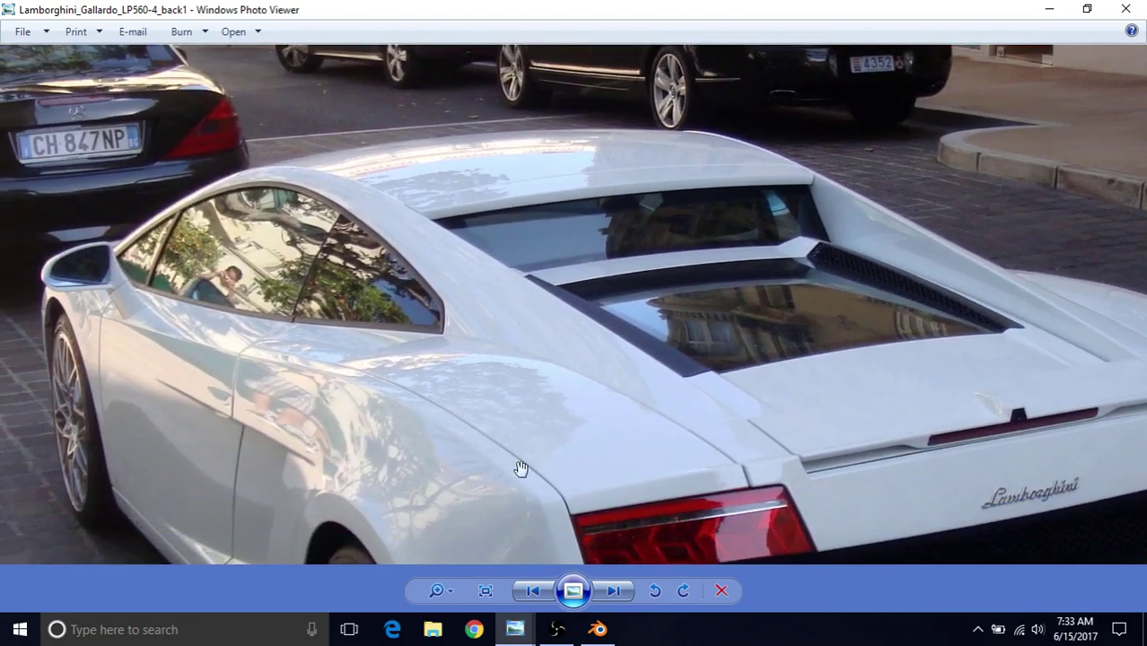
Switch back to Blender, extrude the roof strip's inner edge from the roof's rear line to the windshield, and move it -0.423 along X
{"action": "left_click", "coordinate": [595, 631]}
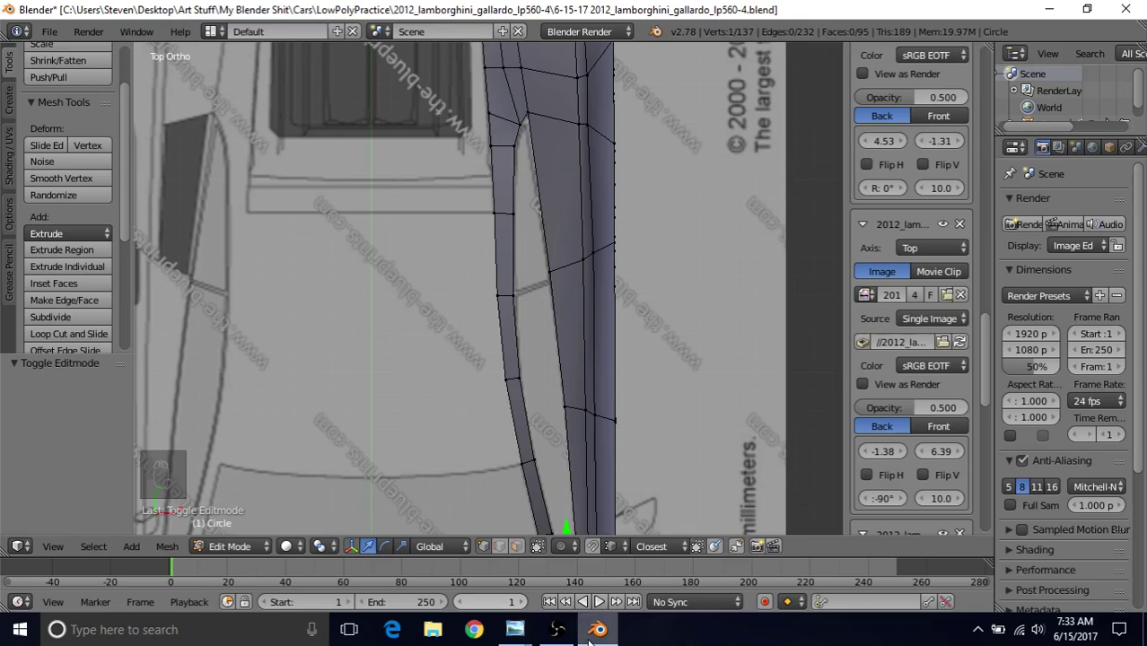
{"action": "middle_click_drag", "start_coordinate": [502, 231], "coordinate": [534, 271], "text": "shift"}
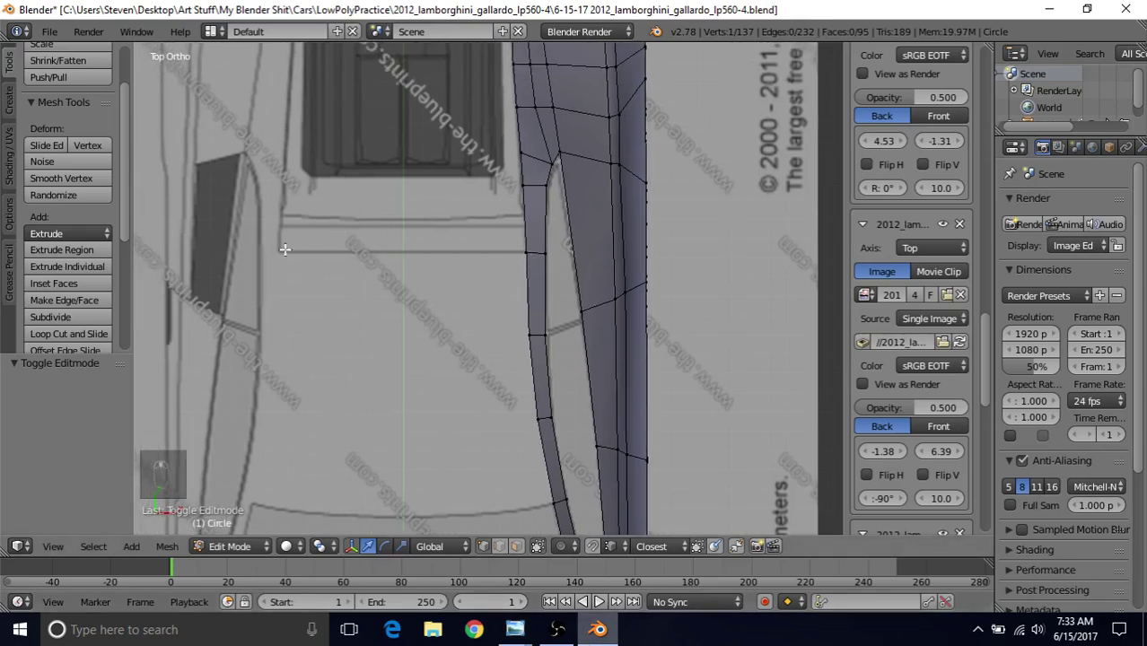
{"action": "middle_click_drag", "start_coordinate": [500, 350], "coordinate": [517, 333], "text": "shift"}
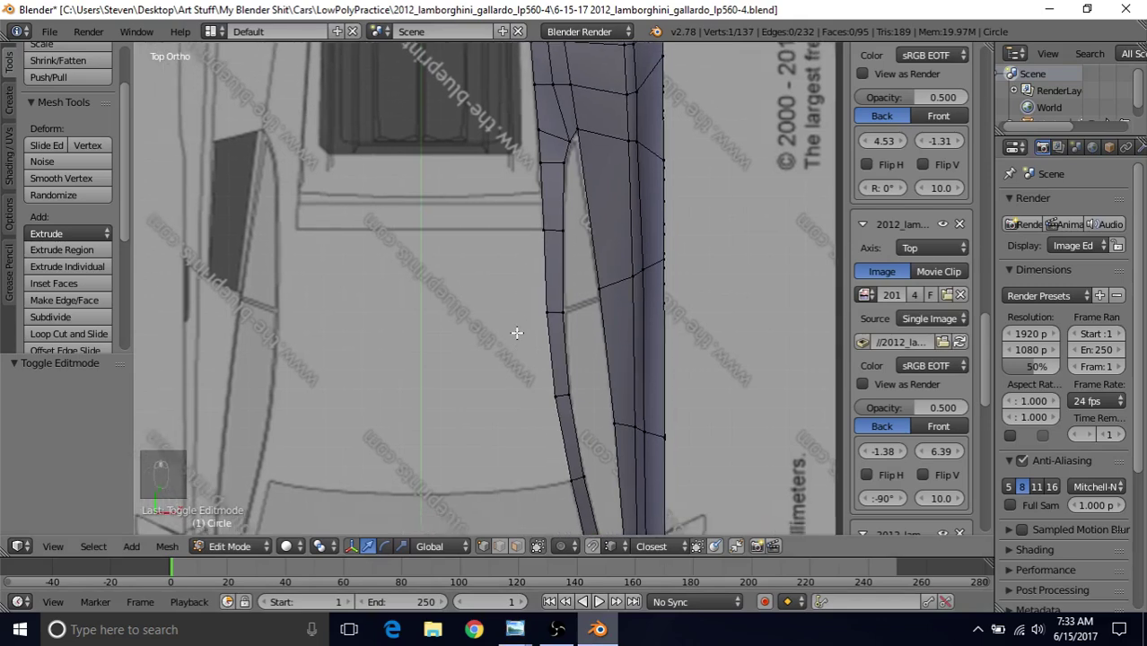
{"action": "right_click", "coordinate": [540, 231]}
{"action": "right_click", "coordinate": [560, 395], "text": "ctrl"}
{"action": "right_click", "coordinate": [558, 469], "text": "ctrl"}
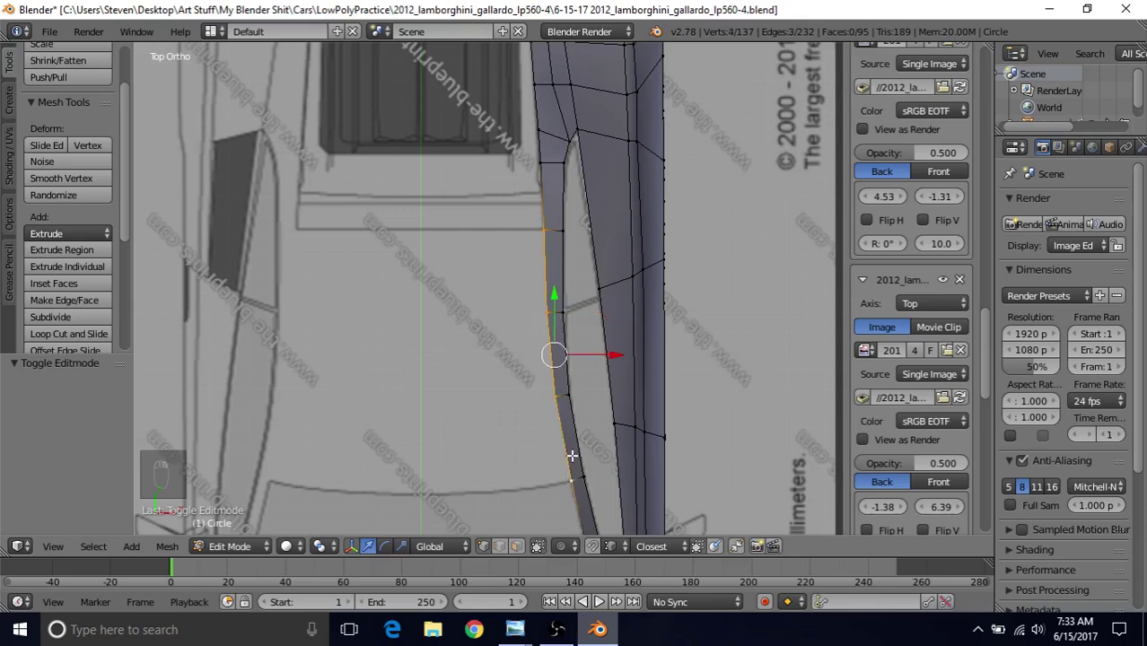
{"action": "middle_click_drag", "start_coordinate": [500, 264], "coordinate": [518, 227], "text": "shift"}
{"action": "key", "text": "e"}
{"action": "right_click", "coordinate": [418, 197]}
{"action": "key", "text": "g"}
{"action": "key", "text": "x"}
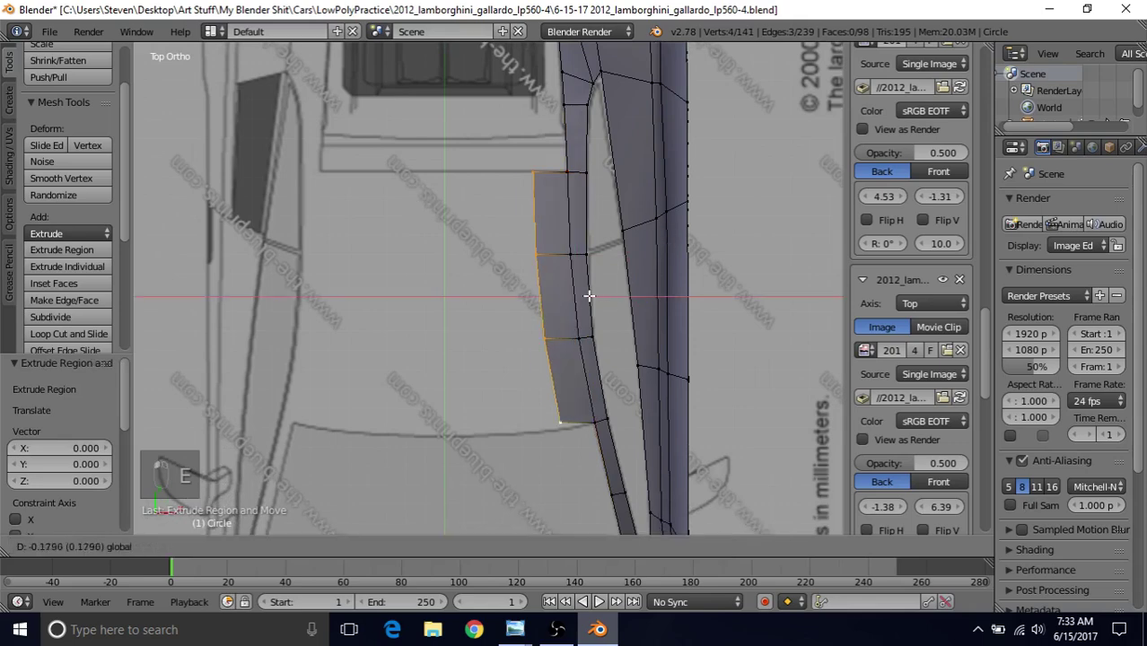
{"action": "left_click", "coordinate": [545, 288]}
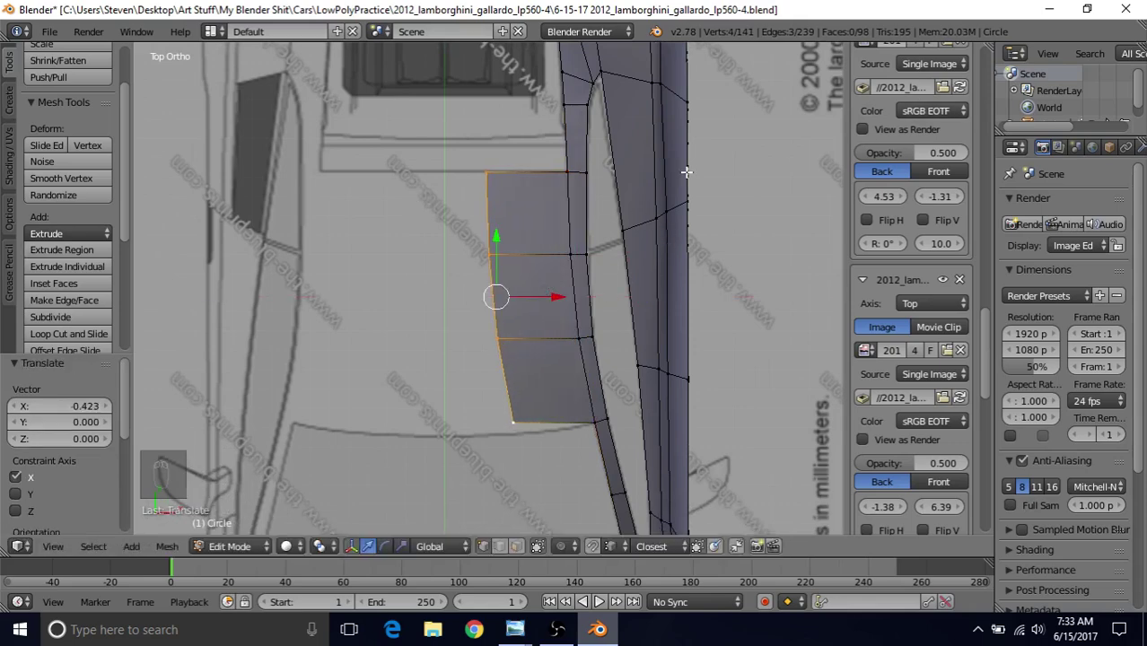
Add a Mirror modifier on the X axis with clipping enabled, and show its result on the editing cage
{"action": "mouse_move", "coordinate": [1127, 148]}
{"action": "middle_mouse_down"}
{"action": "mouse_move", "coordinate": [1104, 147]}
{"action": "mouse_move", "coordinate": [1142, 149]}
{"action": "mouse_move", "coordinate": [1039, 154]}
{"action": "mouse_move", "coordinate": [1117, 150]}
{"action": "middle_mouse_up"}
{"action": "left_click", "coordinate": [1106, 149]}
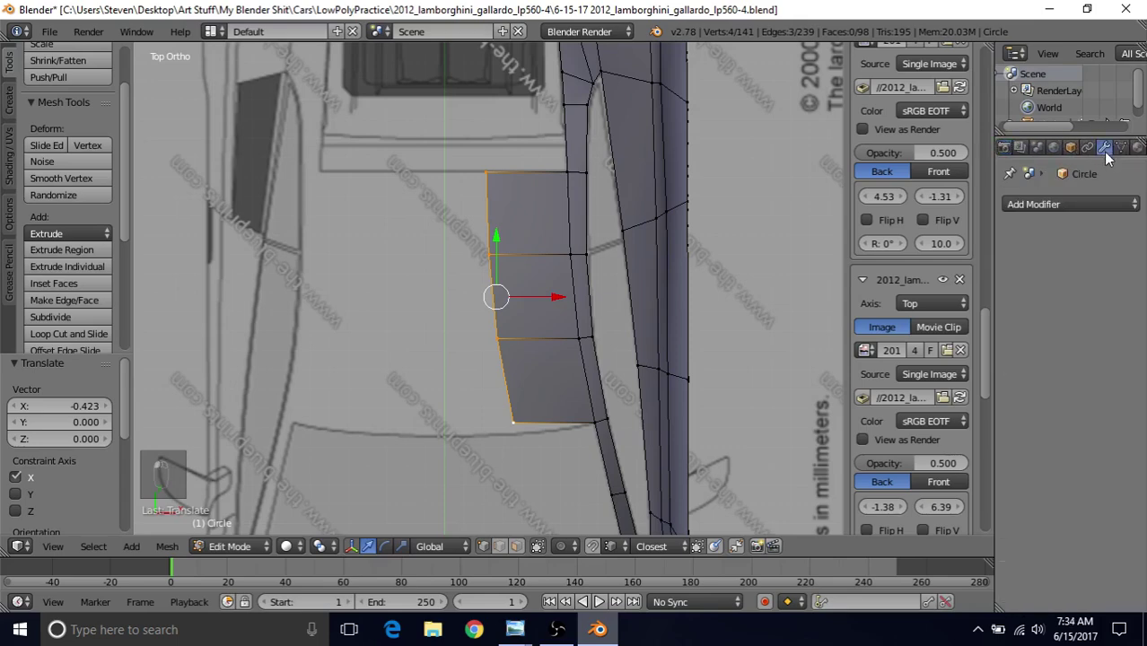
{"action": "left_click", "coordinate": [1051, 207]}
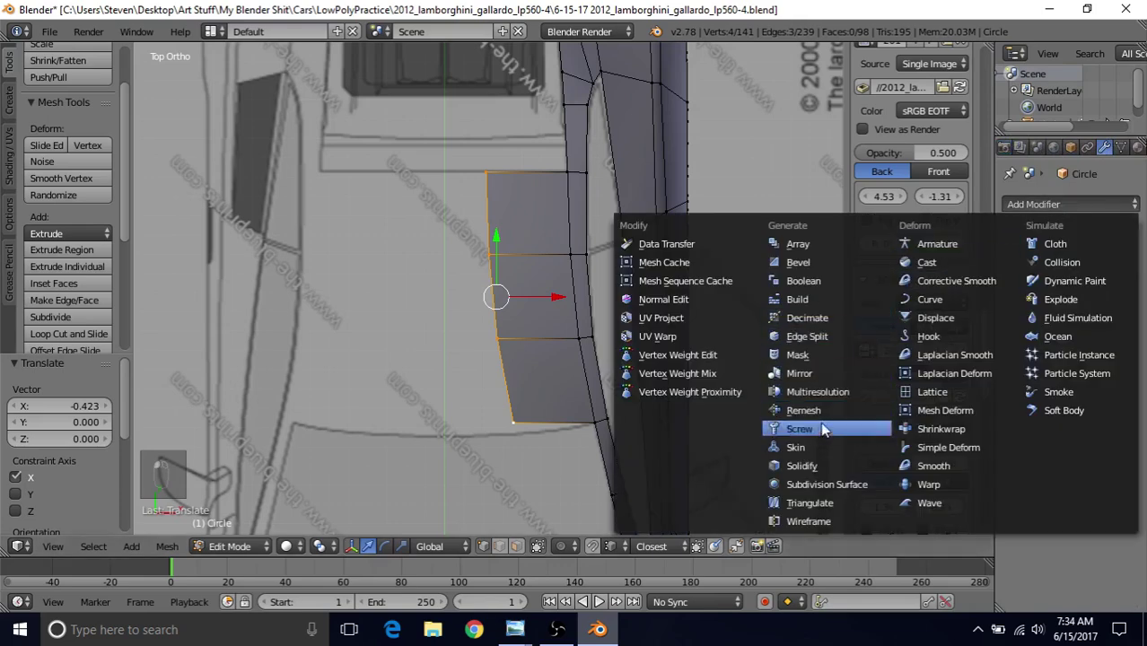
{"action": "left_click", "coordinate": [779, 374]}
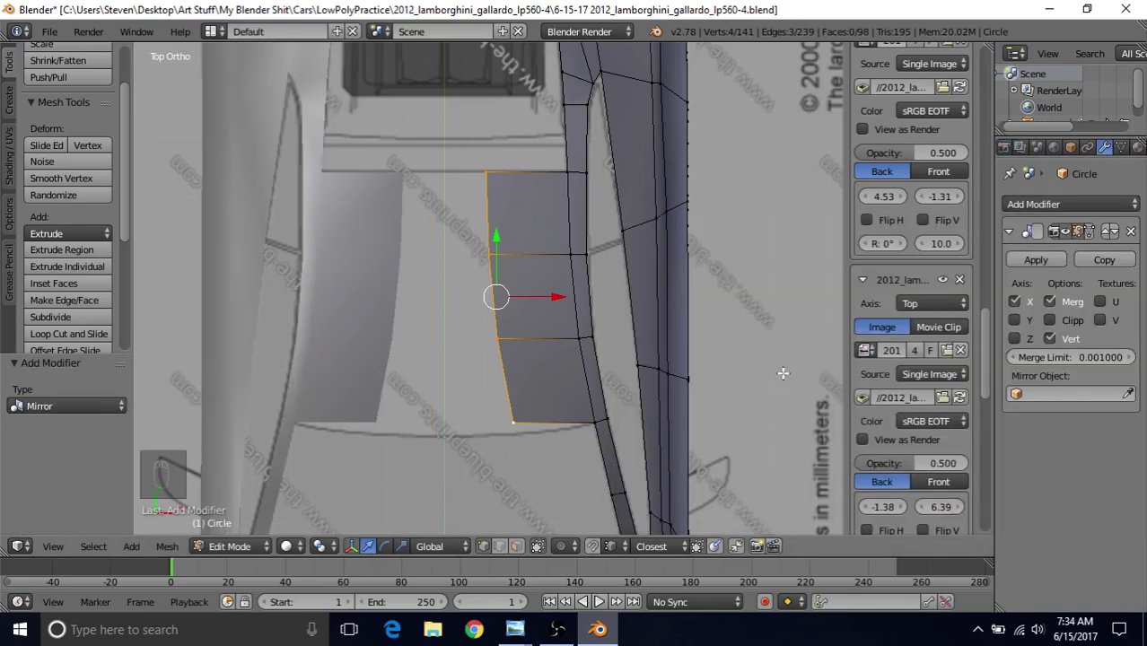
{"action": "left_click", "coordinate": [1089, 232]}
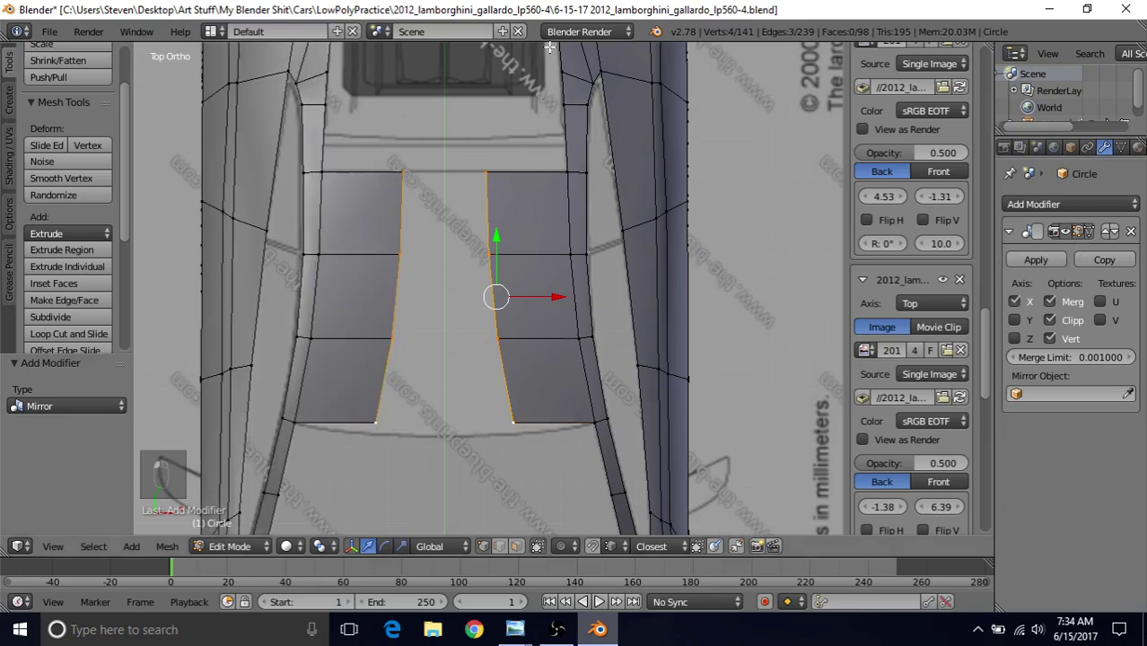
Move the extruded roof edge -0.607 along X against the mirror clipping so both roof halves join at the centreline
{"action": "left_click_drag", "start_coordinate": [557, 297], "coordinate": [444, 297]}
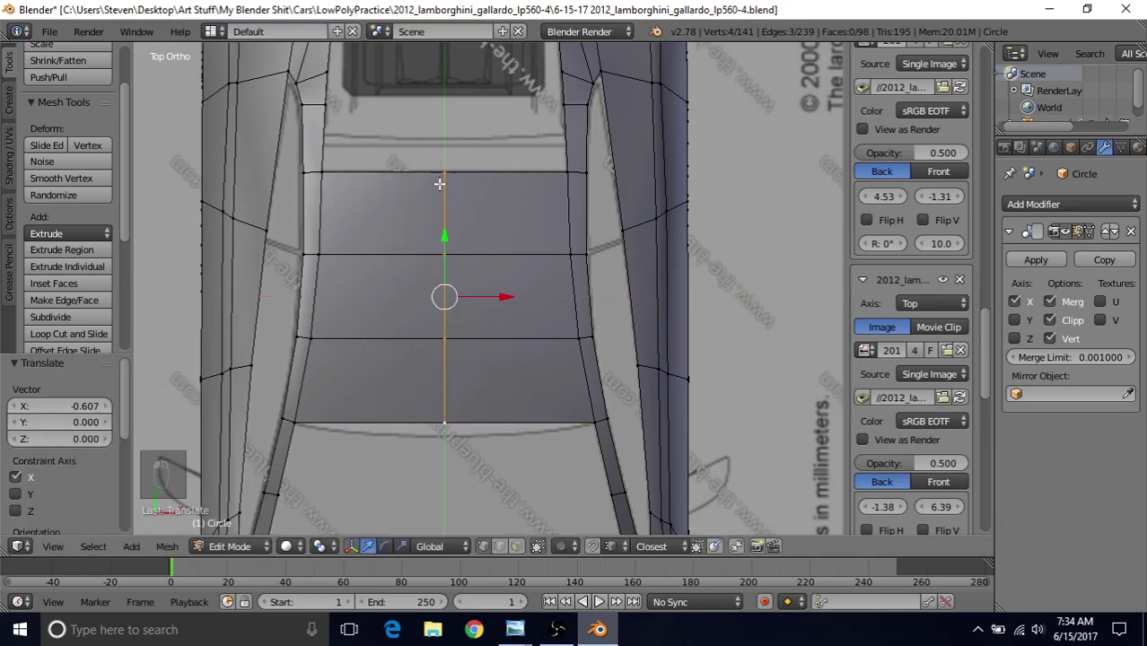
{"action": "middle_click_drag", "start_coordinate": [487, 225], "coordinate": [497, 214], "text": "shift"}
{"action": "middle_click_drag", "start_coordinate": [550, 277], "coordinate": [577, 244], "text": "shift"}
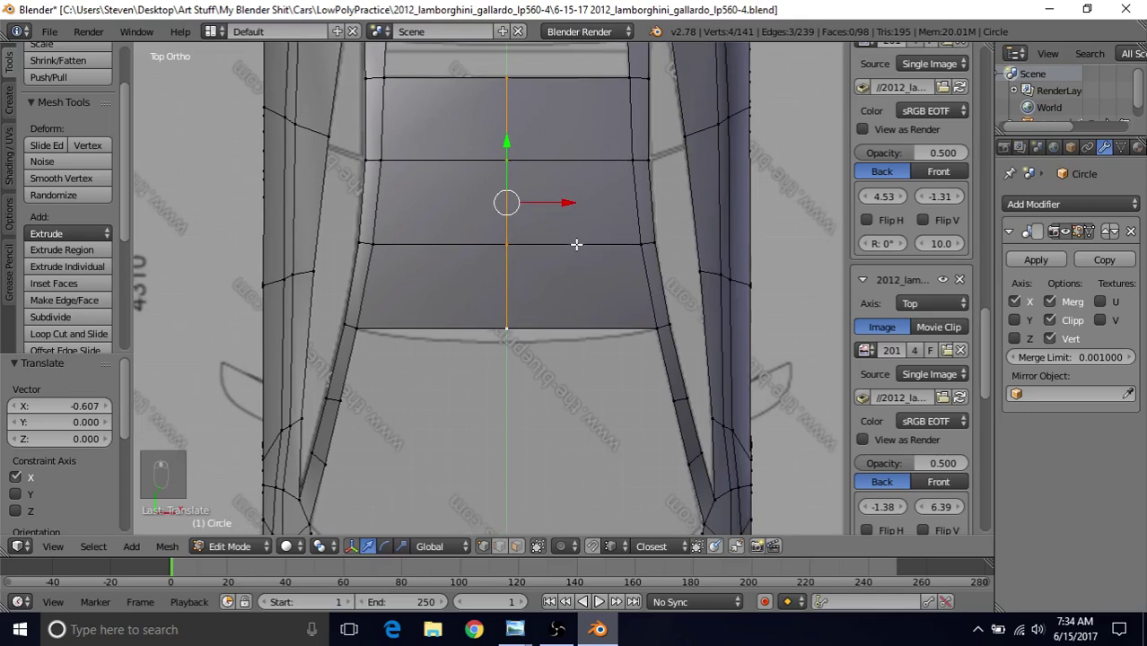
In wireframe, move the roof's centreline vertex at the windshield edge -0.079 along Y to follow the top blueprint's curve
{"action": "key", "text": "z"}
{"action": "right_click", "coordinate": [504, 331]}
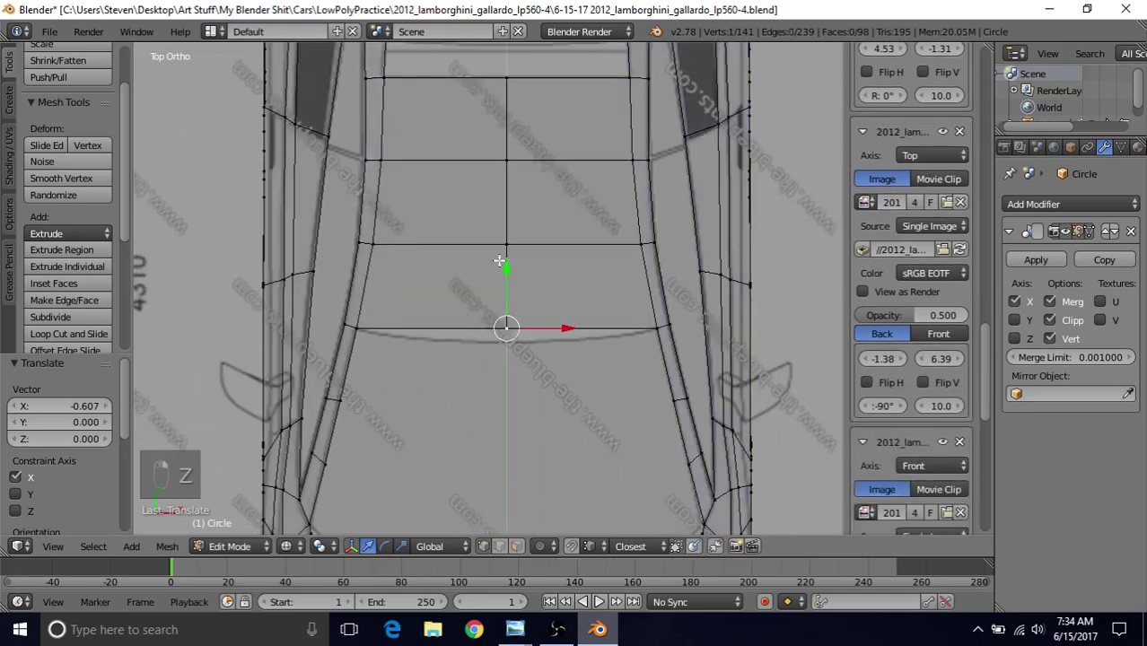
{"action": "key", "text": "g"}
{"action": "key", "text": "y"}
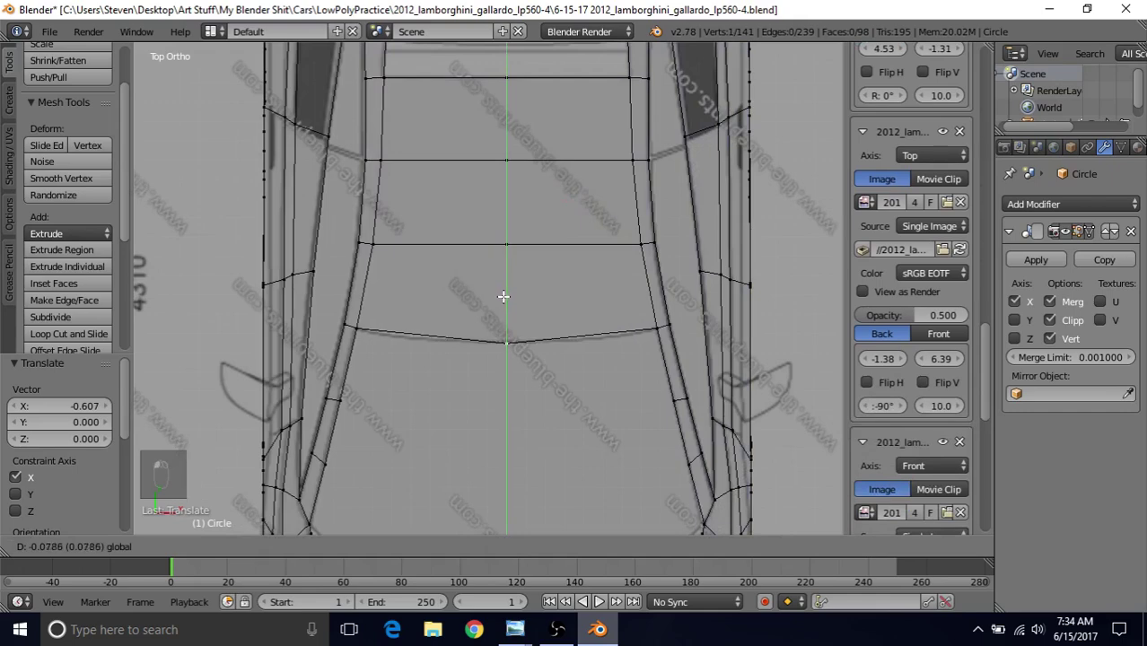
{"action": "left_click", "coordinate": [503, 297]}
Move the next two roof centreline vertices behind the windshield edge forward along Y, the second one by -0.026
{"action": "right_click", "coordinate": [517, 219]}
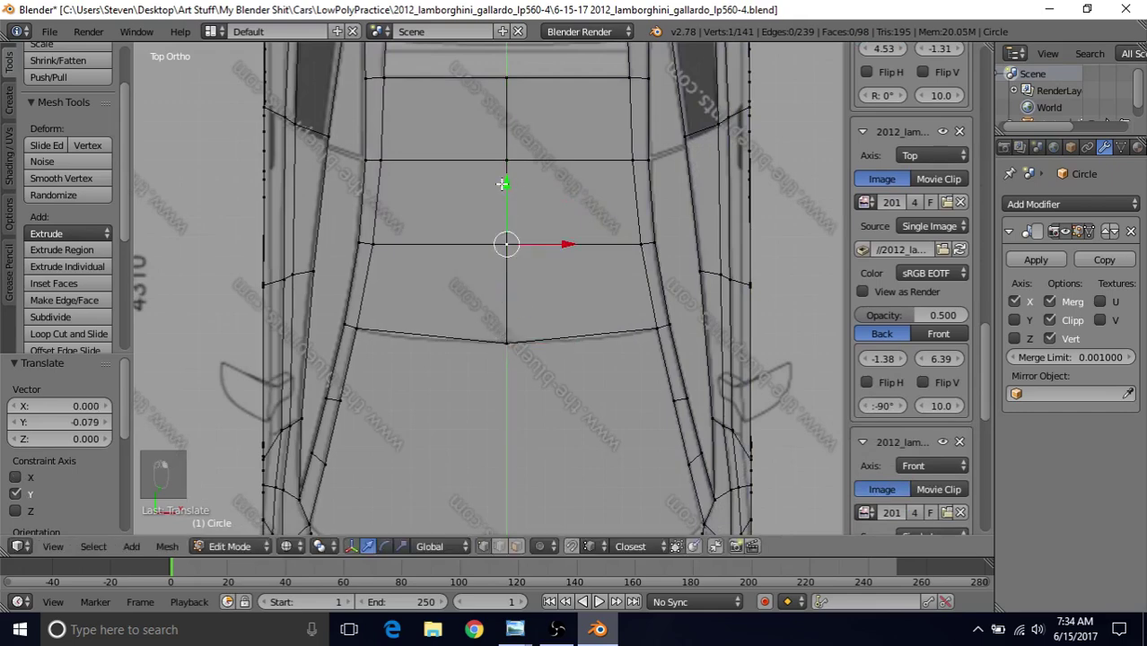
{"action": "key", "text": "g"}
{"action": "key", "text": "y"}
{"action": "left_click", "coordinate": [507, 195]}
{"action": "right_click", "coordinate": [508, 162]}
{"action": "key", "text": "g"}
{"action": "key", "text": "y"}
{"action": "left_click", "coordinate": [500, 123]}
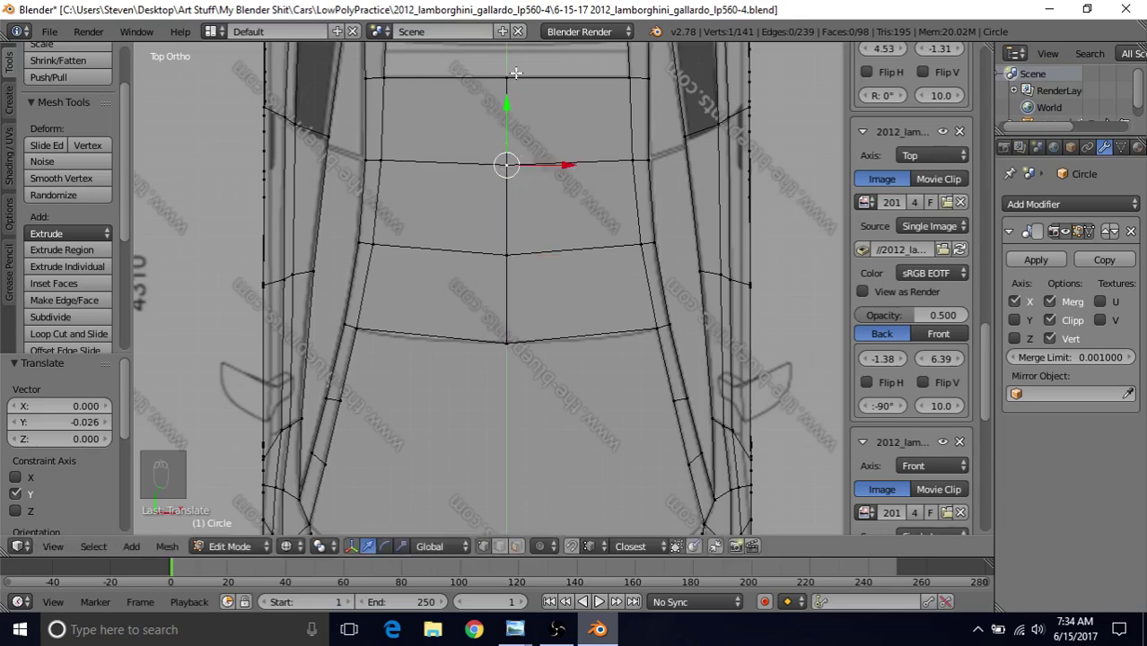
Select all four roof centreline vertices in front view and raise them 0.035 along Z to match the blueprint's roof crown
{"action": "middle_click_drag", "start_coordinate": [589, 339], "coordinate": [518, 333], "text": "shift"}
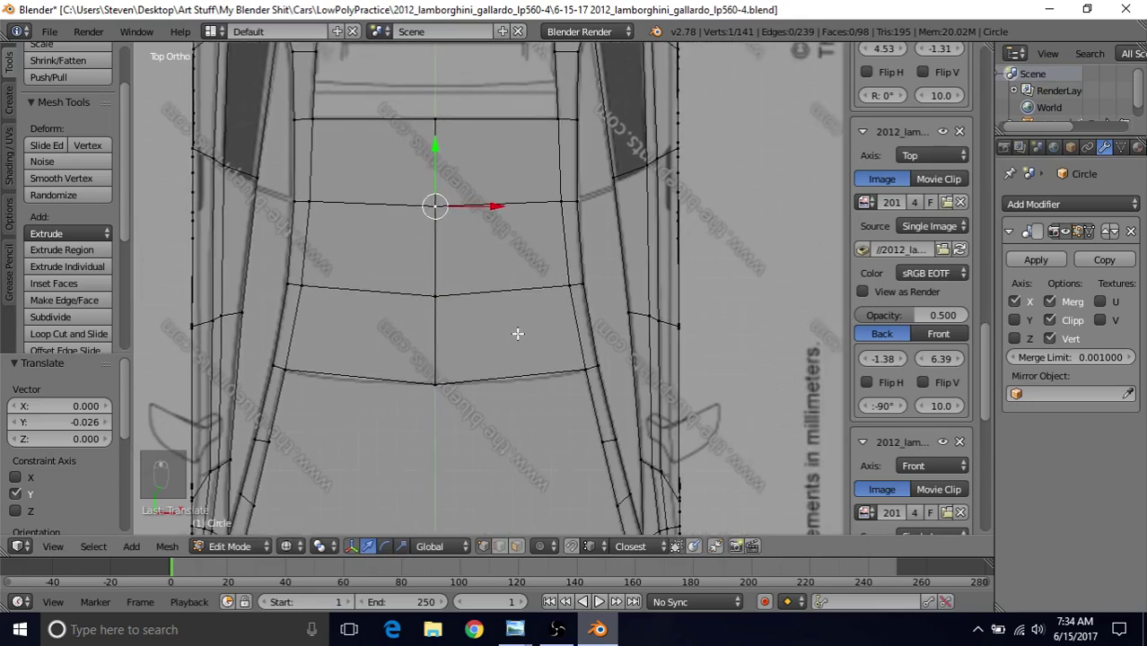
{"action": "right_click", "coordinate": [435, 381]}
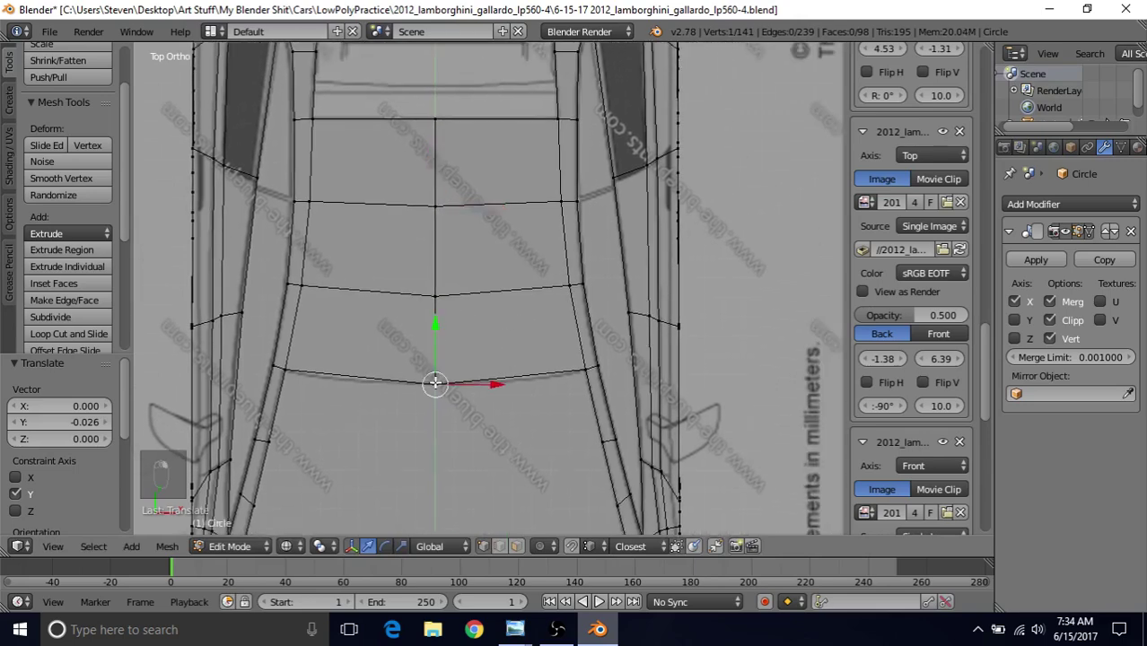
{"action": "middle_click_drag", "start_coordinate": [460, 338], "coordinate": [458, 303], "text": "shift"}
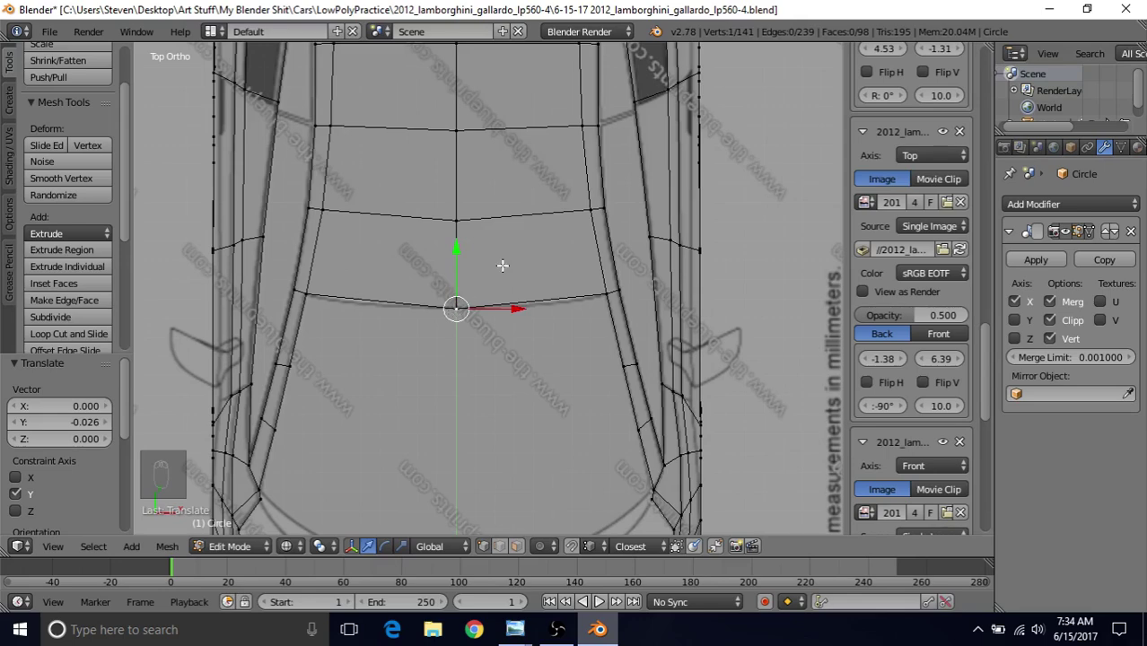
{"action": "key", "text": "KP_1"}
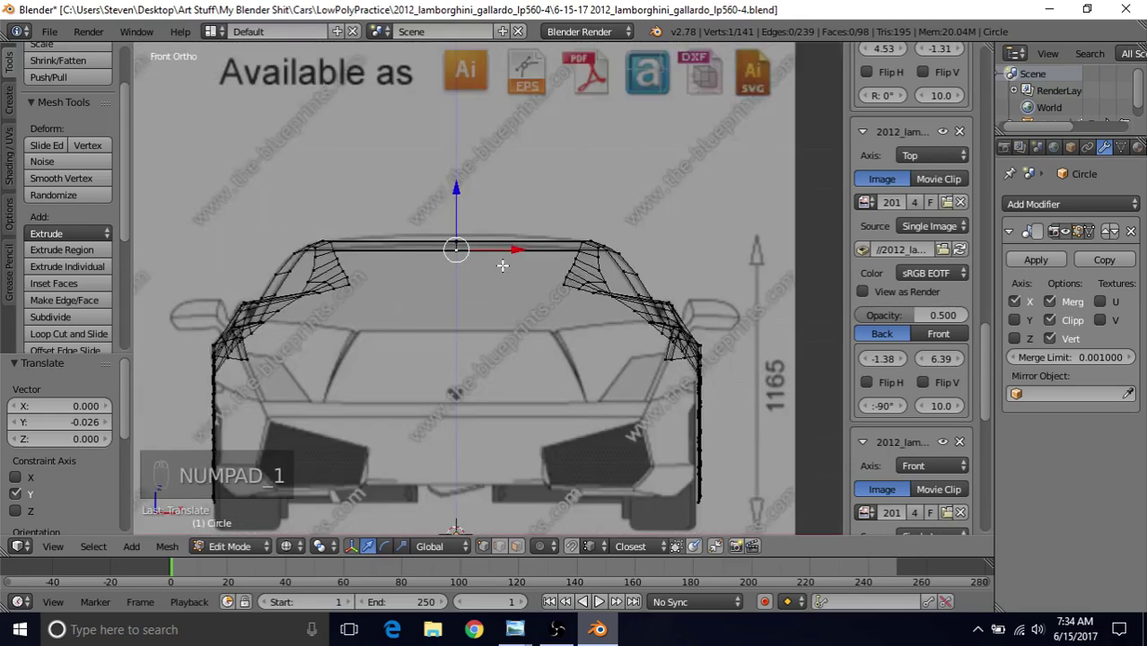
{"action": "scroll", "coordinate": [503, 266], "scroll_direction": "up", "scroll_amount": 4}
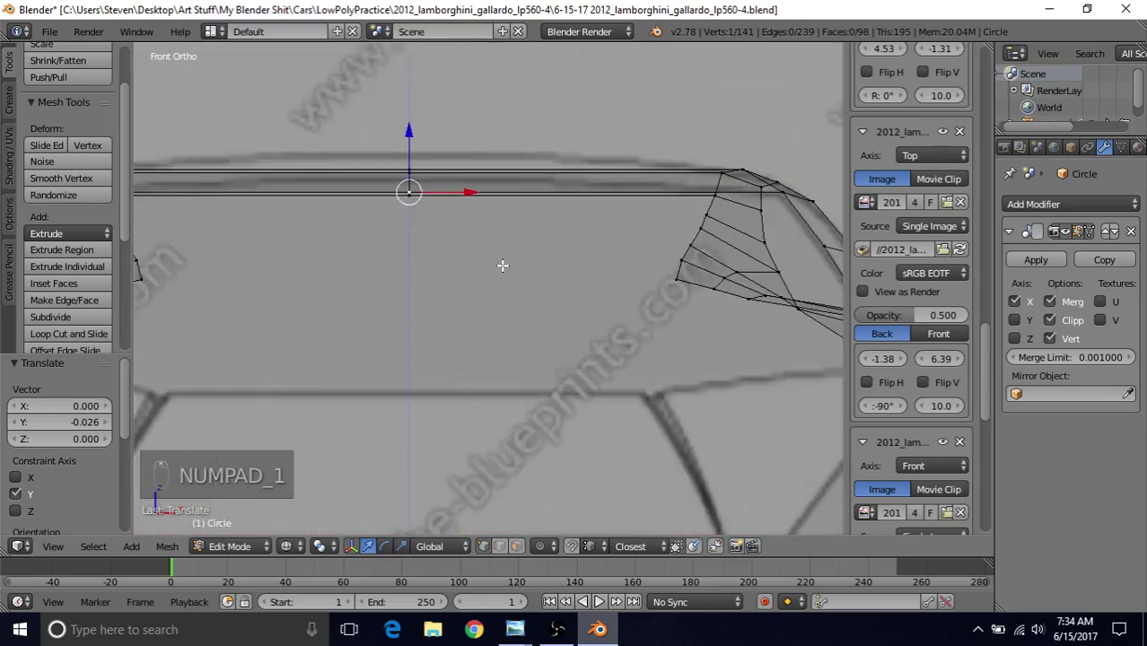
{"action": "middle_click_drag", "start_coordinate": [474, 237], "coordinate": [546, 320], "text": "shift"}
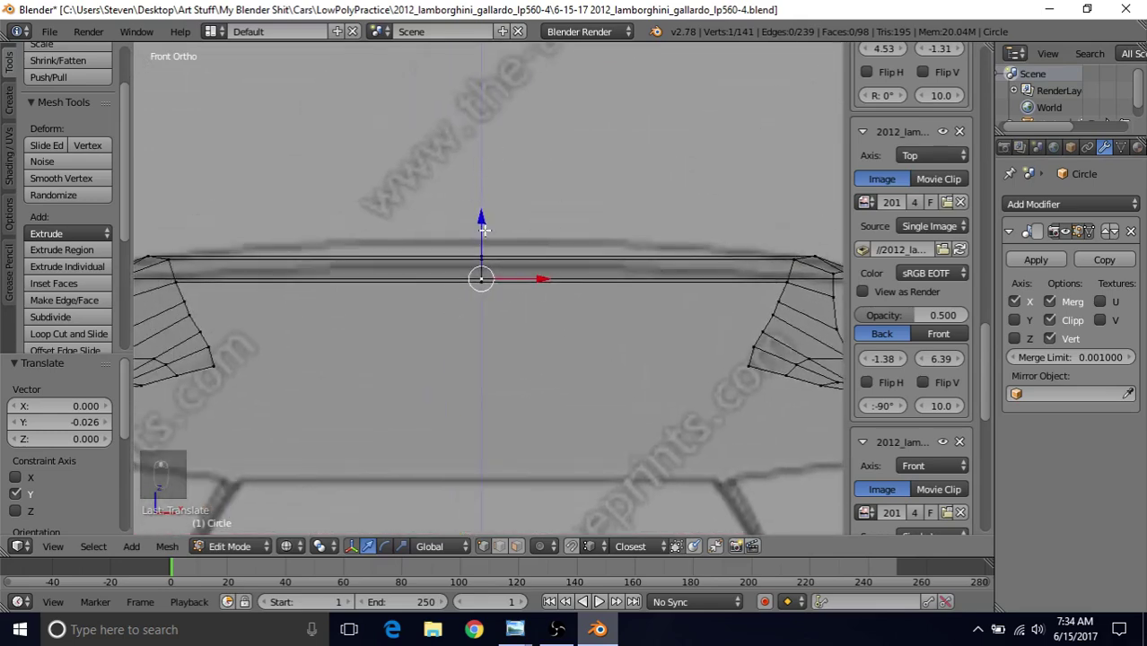
{"action": "key", "text": "c"}
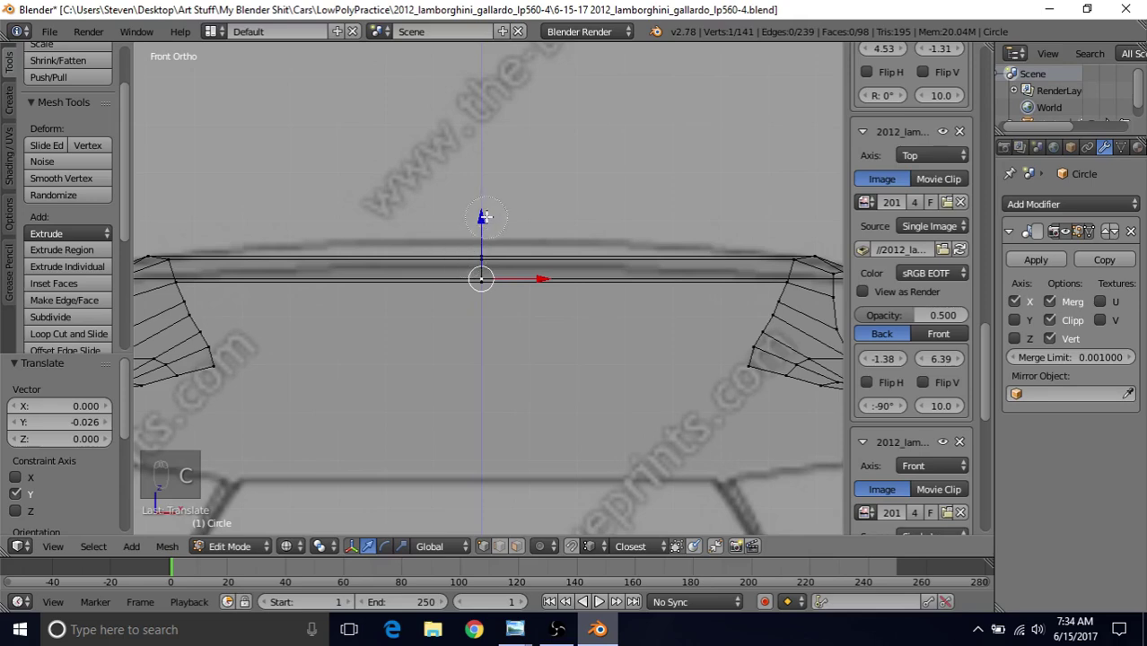
{"action": "left_click", "coordinate": [474, 270]}
{"action": "left_click_drag", "start_coordinate": [482, 208], "coordinate": [483, 190]}
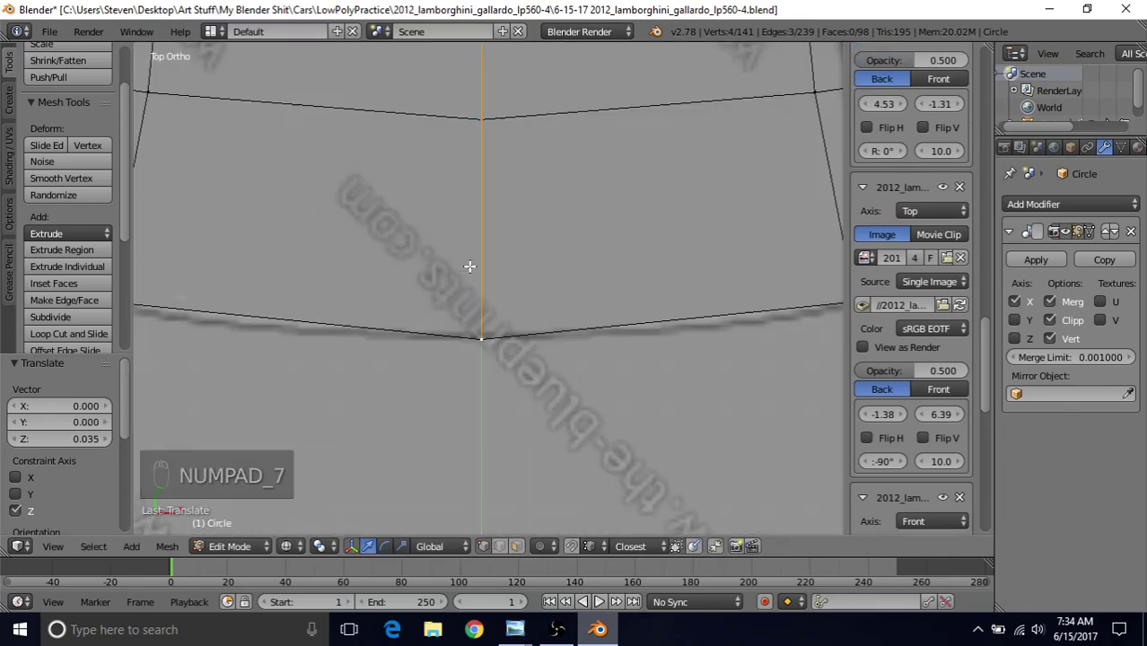
Move the centreline vertex at the windshield edge -0.007 along Z in front view to match the blueprint
{"action": "right_click", "coordinate": [467, 348]}
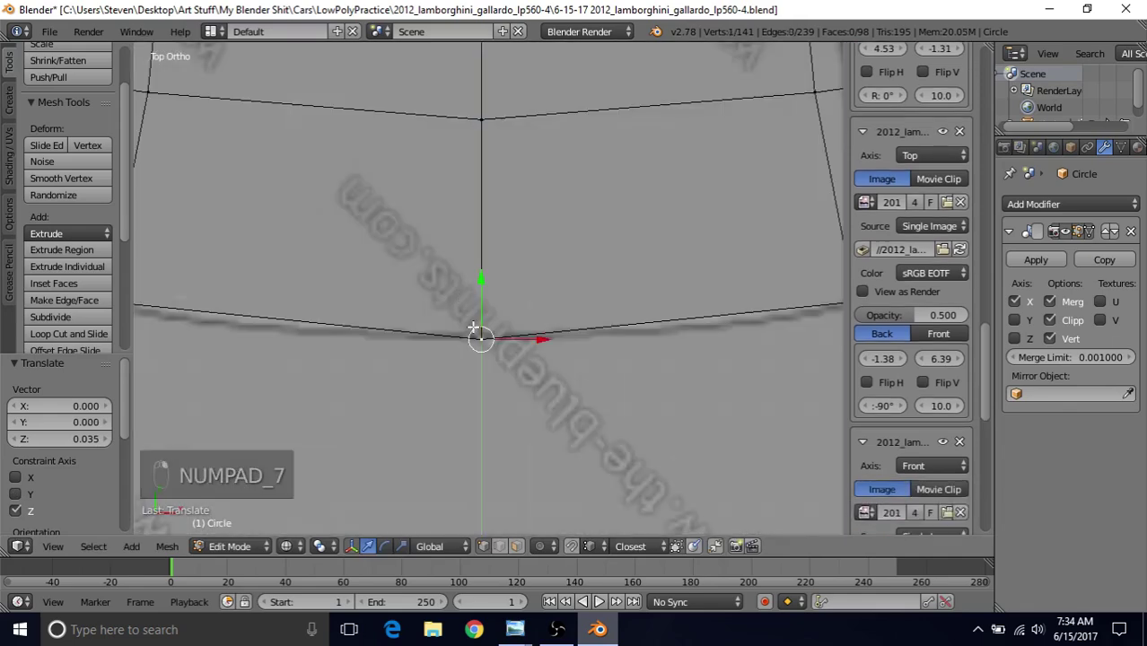
{"action": "key", "text": "KP_1"}
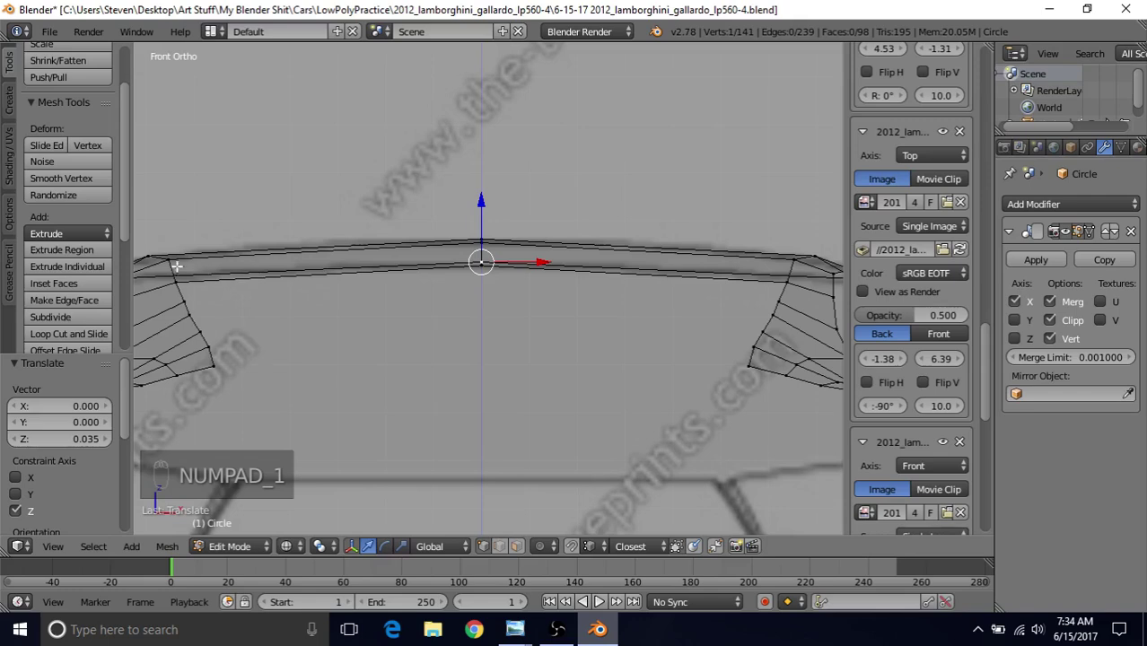
{"action": "middle_click_drag", "start_coordinate": [354, 302], "coordinate": [441, 264], "text": "shift"}
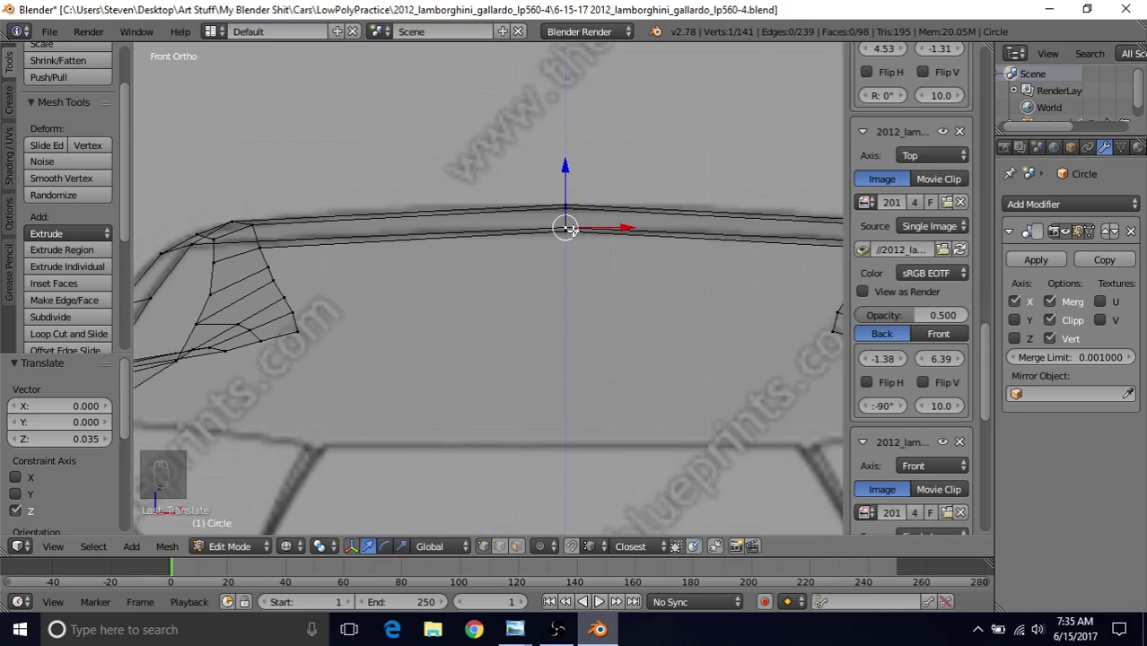
{"action": "scroll", "coordinate": [572, 232], "scroll_direction": "up", "scroll_amount": 2}
{"action": "middle_click_drag", "start_coordinate": [554, 254], "coordinate": [469, 323], "text": "shift"}
{"action": "key", "text": "g"}
{"action": "key", "text": "z"}
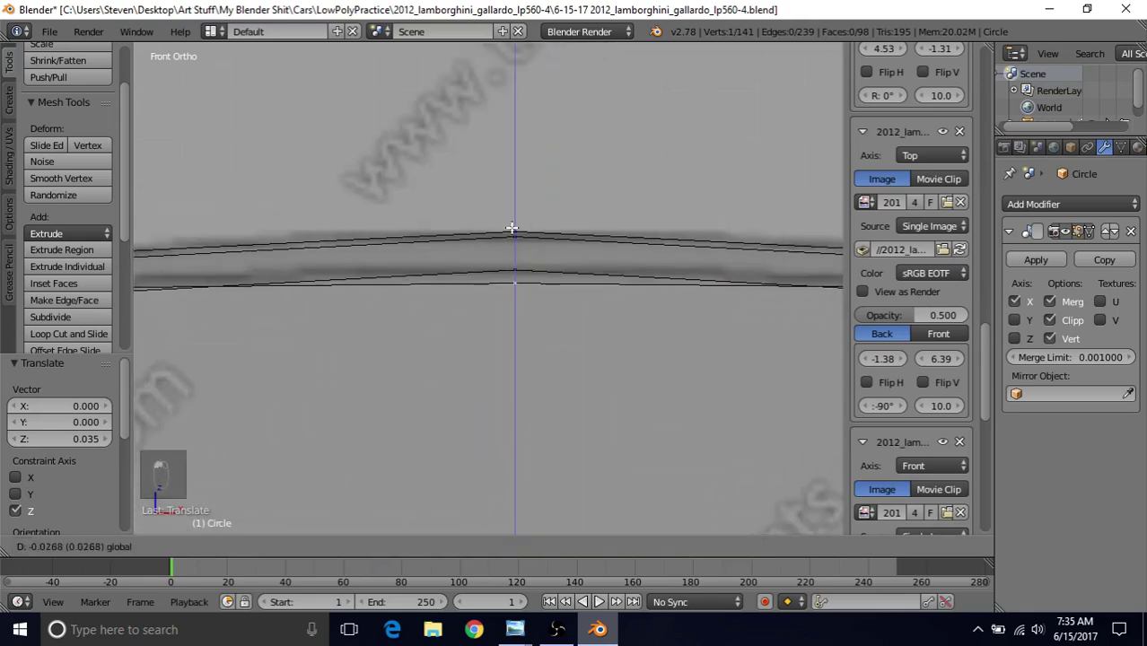
{"action": "left_click", "coordinate": [514, 213]}
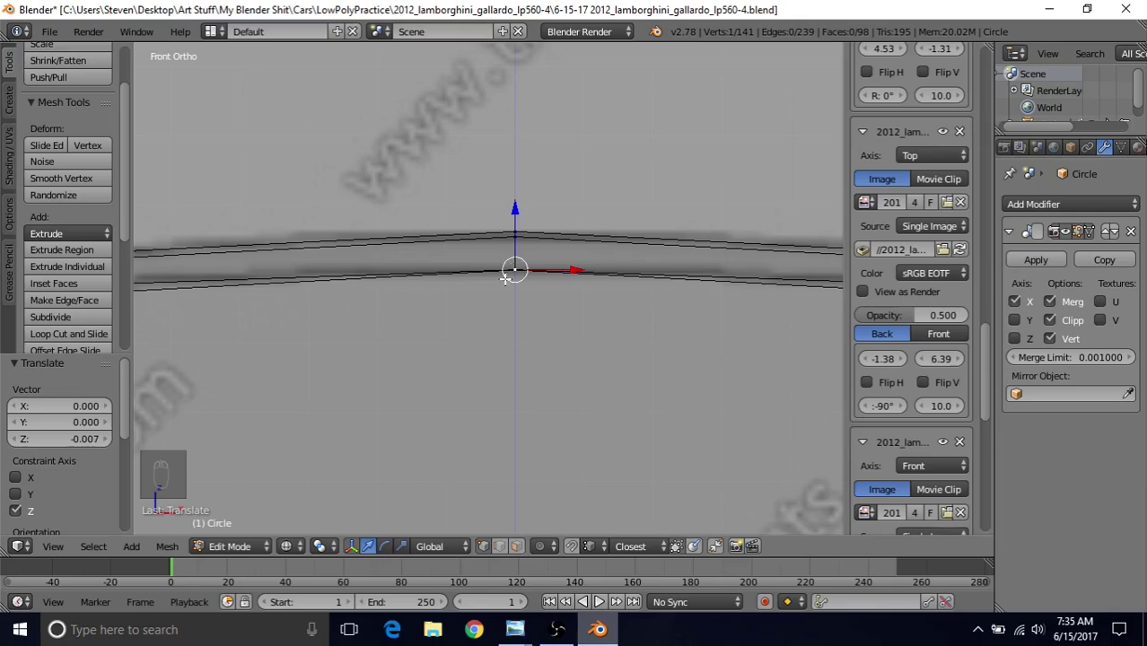
Raise the centreline vertex at the roof's rear edge 0.011 along Z against the back-view blueprint
{"action": "scroll", "coordinate": [507, 278], "scroll_direction": "down", "scroll_amount": 4}
{"action": "middle_click_drag", "start_coordinate": [496, 282], "coordinate": [467, 288]}
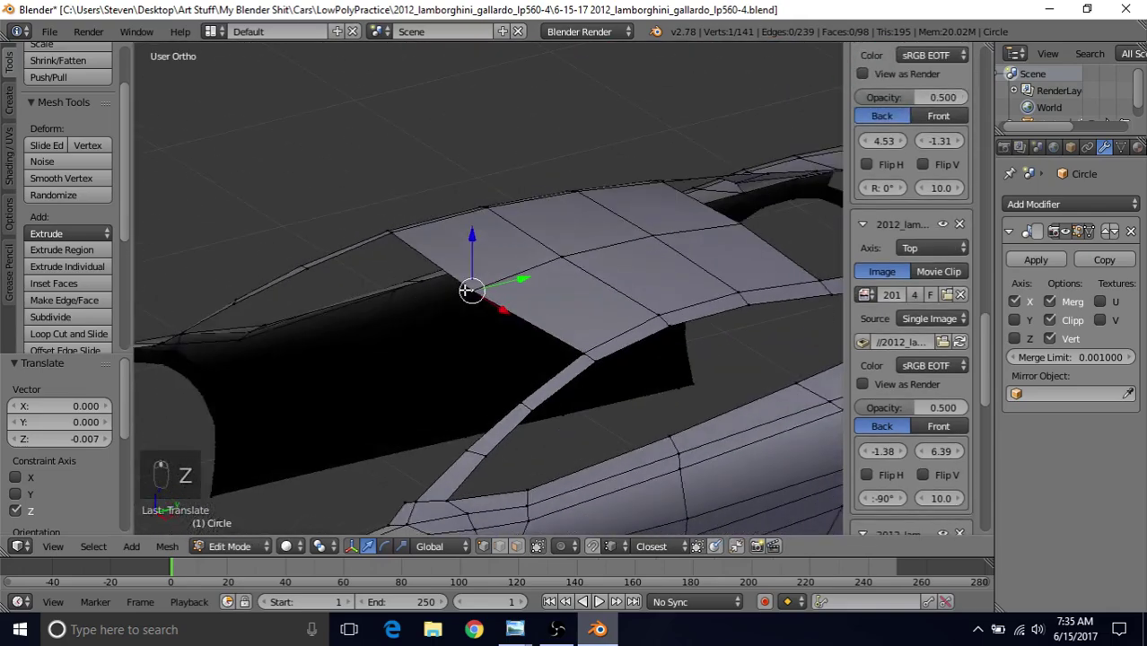
{"action": "middle_click_drag", "start_coordinate": [594, 263], "coordinate": [409, 271]}
{"action": "middle_click_drag", "start_coordinate": [468, 236], "coordinate": [468, 241]}
{"action": "key", "text": "ctrl+KP_1"}
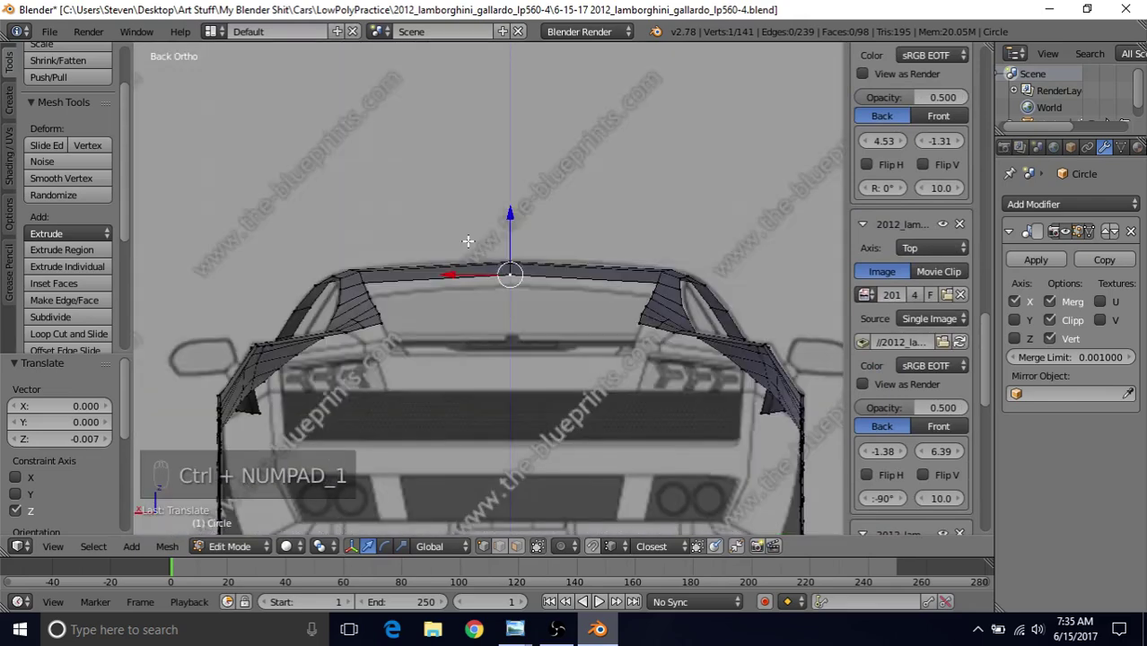
{"action": "scroll", "coordinate": [467, 240], "scroll_direction": "up", "scroll_amount": 5}
{"action": "key", "text": "z"}
{"action": "left_click_drag", "start_coordinate": [586, 169], "coordinate": [586, 157]}
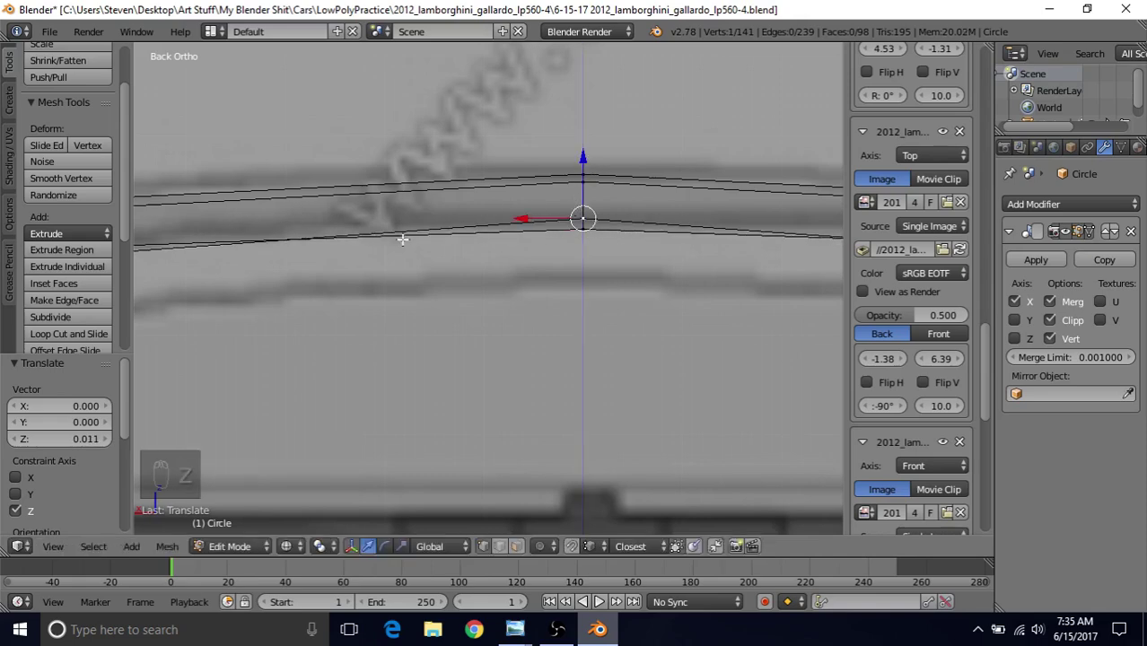
Adjust the height of the two middle roof centreline vertices in side view, moving the rear one of them -0.004 along Z
{"action": "key", "text": "z"}
{"action": "scroll", "coordinate": [507, 278], "scroll_direction": "down", "scroll_amount": 3}
{"action": "middle_click_drag", "start_coordinate": [505, 294], "coordinate": [277, 249]}
{"action": "middle_click_drag", "start_coordinate": [588, 262], "coordinate": [479, 305]}
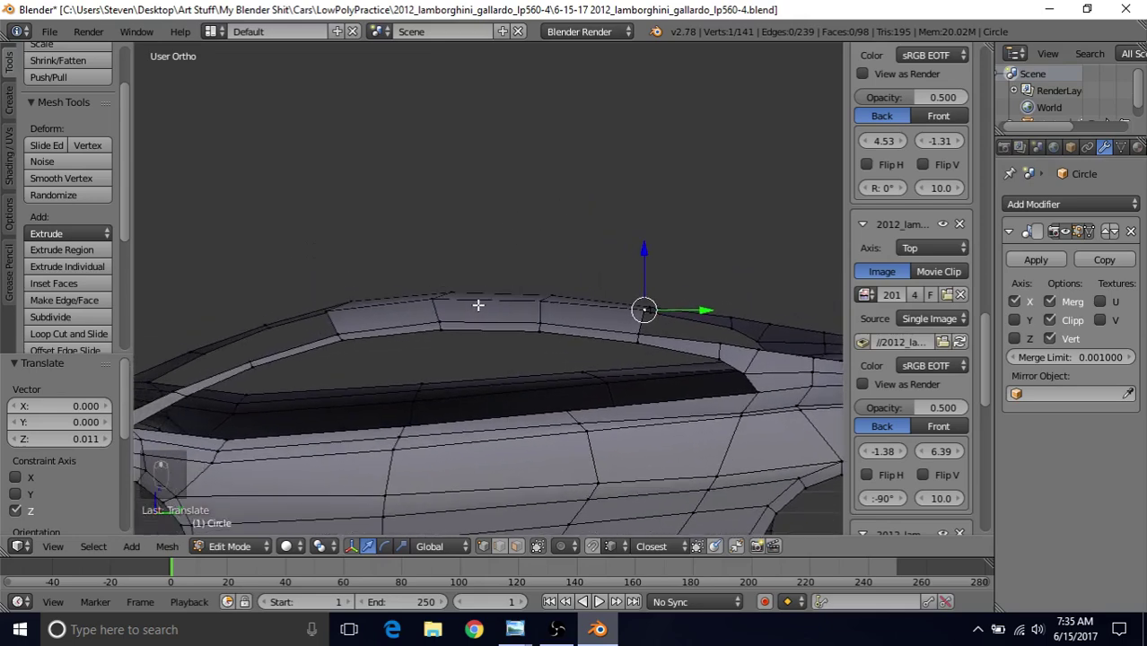
{"action": "key", "text": "KP_3"}
{"action": "key", "text": "z"}
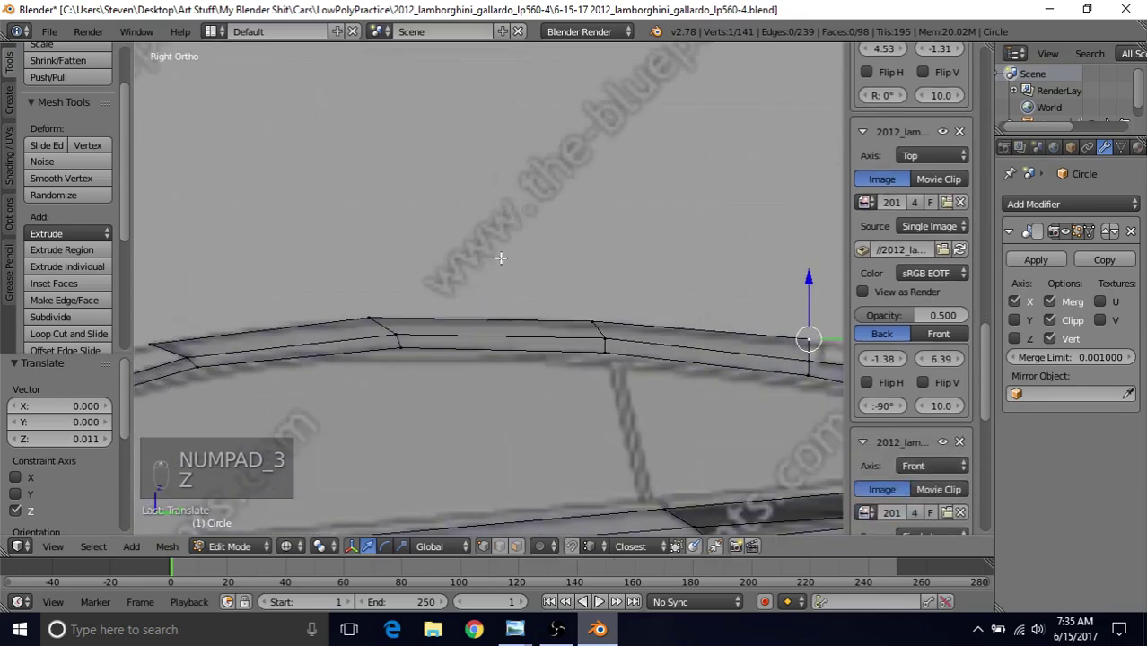
{"action": "middle_click_drag", "start_coordinate": [493, 270], "coordinate": [460, 233], "text": "shift"}
{"action": "right_click", "coordinate": [424, 252]}
{"action": "left_click_drag", "start_coordinate": [430, 213], "coordinate": [430, 212]}
{"action": "right_click", "coordinate": [653, 262]}
{"action": "left_click_drag", "start_coordinate": [658, 203], "coordinate": [656, 211]}
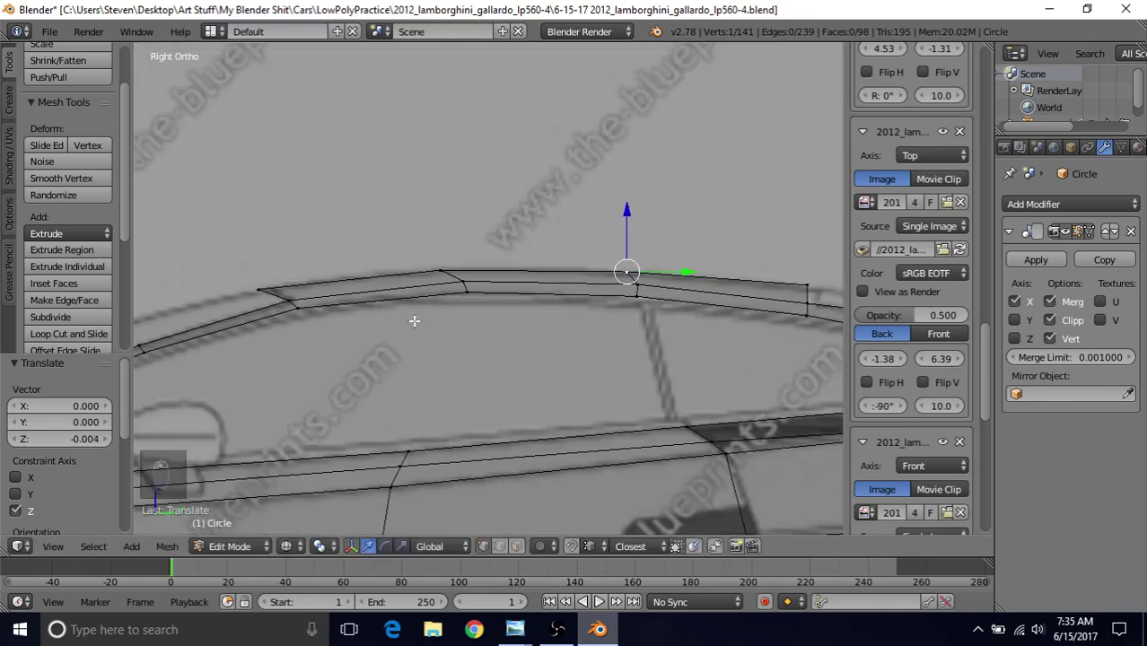
Add one lengthwise loop cut through the mirrored roof panel half, sliding it about 0.117 toward the side strip
{"action": "middle_click_drag", "start_coordinate": [671, 295], "coordinate": [456, 283], "text": "shift"}
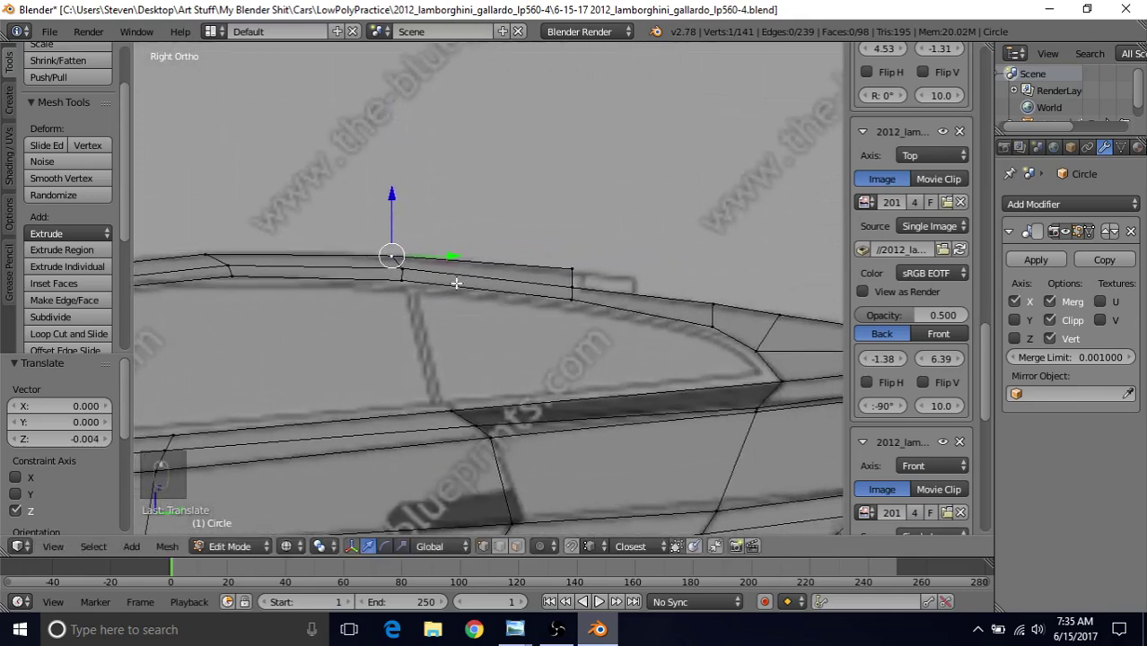
{"action": "scroll", "coordinate": [445, 348], "scroll_direction": "down", "scroll_amount": 3}
{"action": "middle_click_drag", "start_coordinate": [444, 348], "coordinate": [471, 341], "text": "shift"}
{"action": "scroll", "coordinate": [472, 341], "scroll_direction": "up", "scroll_amount": 1}
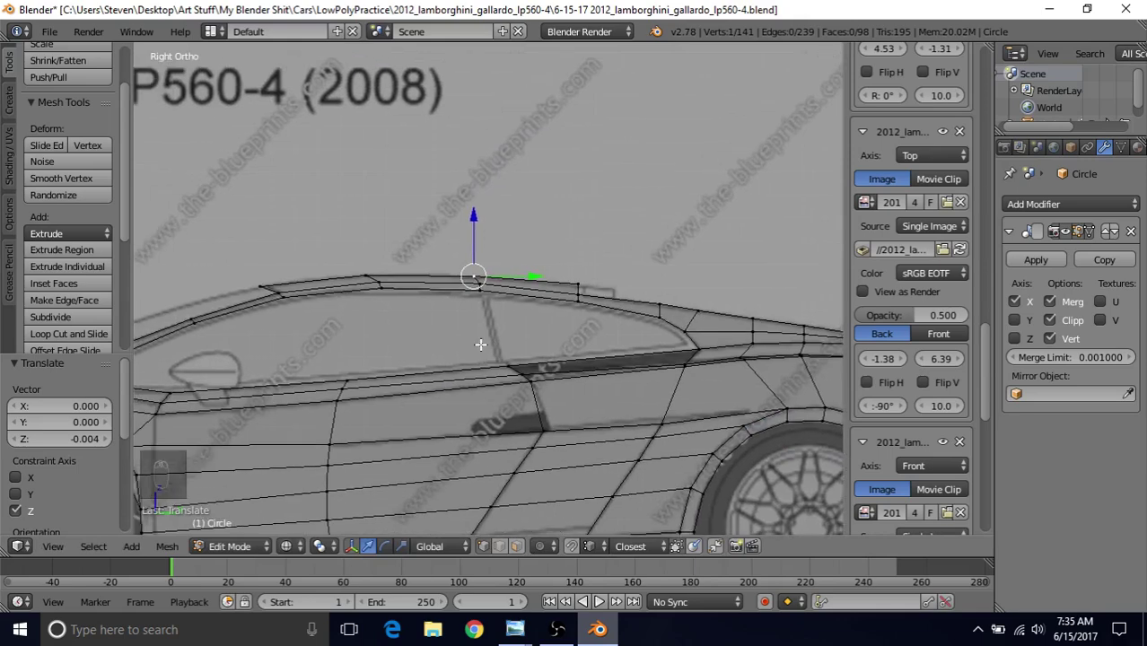
{"action": "key", "text": "KP_7"}
{"action": "middle_click_drag", "start_coordinate": [470, 353], "coordinate": [500, 241], "text": "shift"}
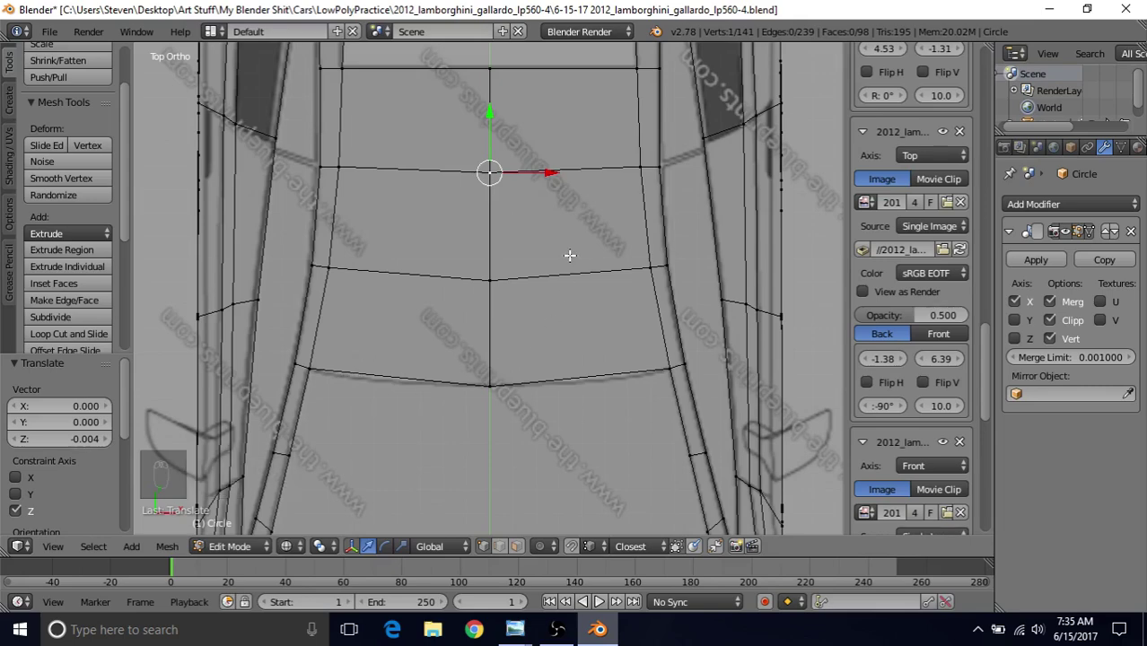
{"action": "key", "text": "ctrl+r"}
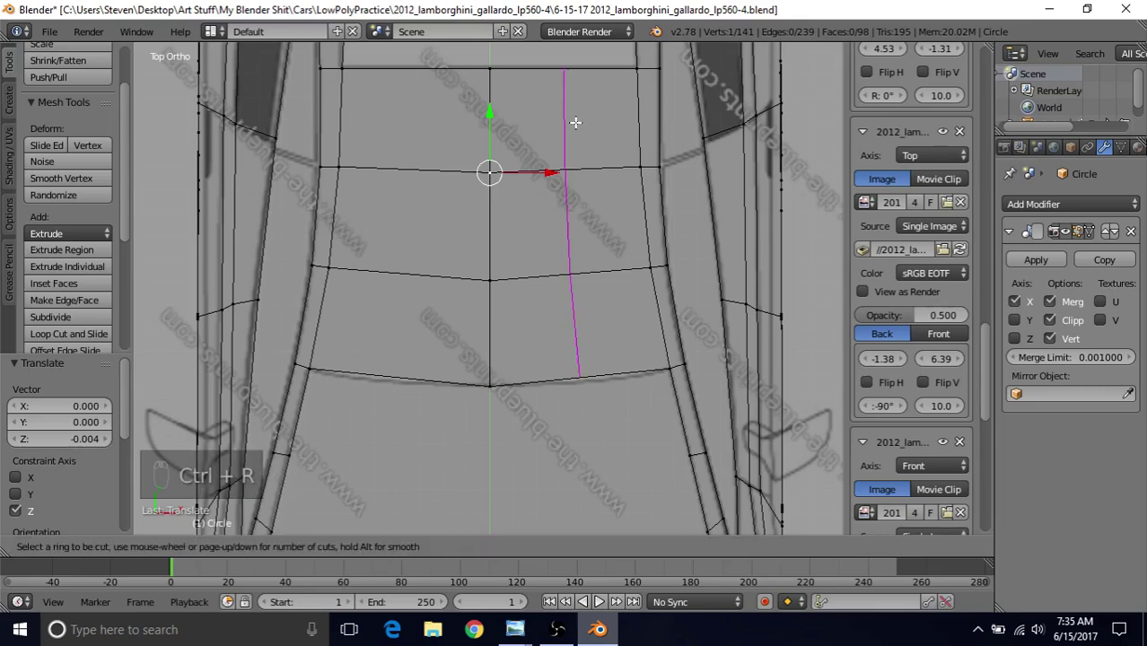
{"action": "scroll", "coordinate": [575, 122], "scroll_direction": "up", "scroll_amount": 1}
{"action": "left_click", "coordinate": [575, 122]}
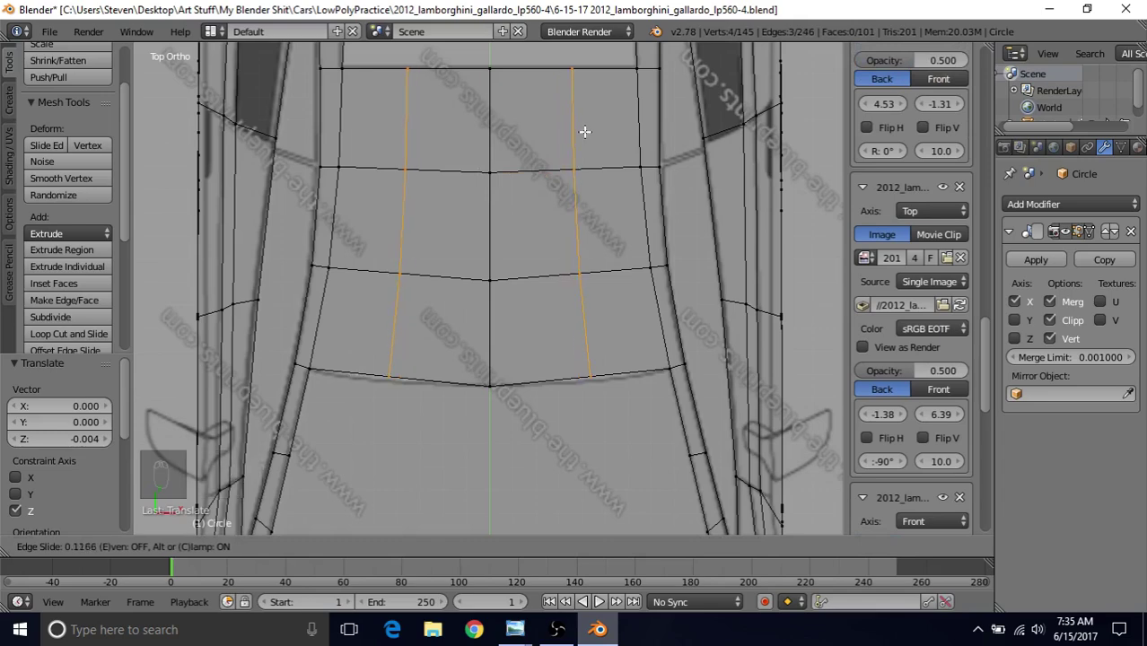
{"action": "left_click", "coordinate": [584, 132]}
Move the new loop's vertex at the windshield edge -0.022 along Y to follow the blueprint's curve
{"action": "middle_click_drag", "start_coordinate": [563, 314], "coordinate": [527, 308], "text": "shift"}
{"action": "right_click", "coordinate": [549, 372]}
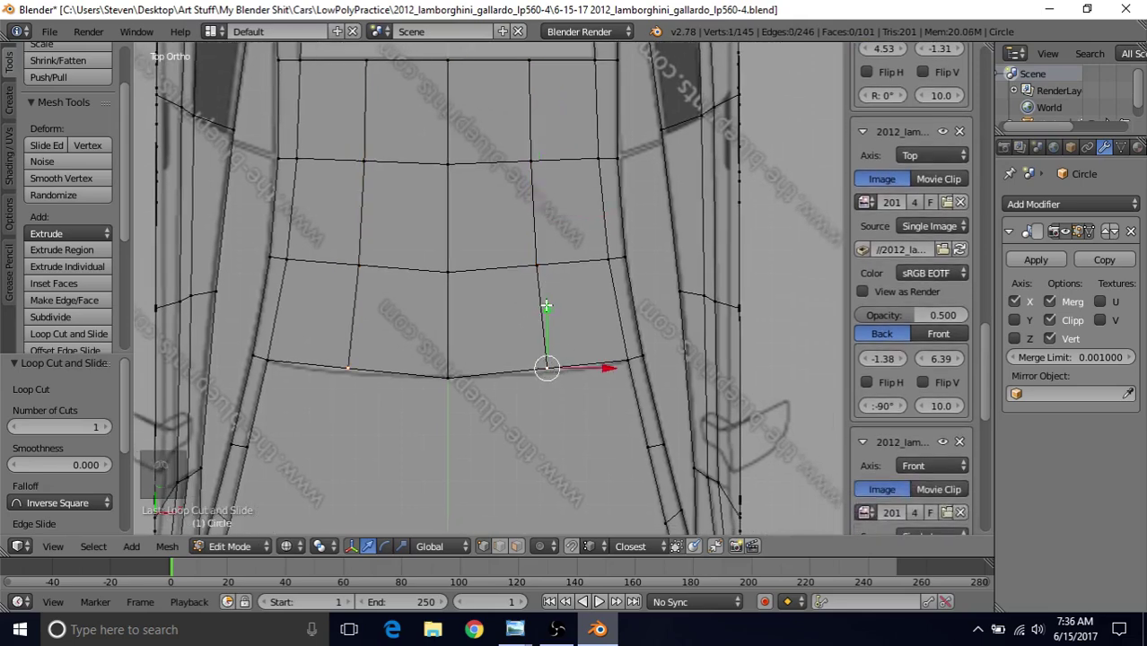
{"action": "left_click_drag", "start_coordinate": [544, 309], "coordinate": [551, 323]}
Select the four vertices of the new roof loop in front view and raise them 0.011 along Z to round the roof
{"action": "middle_click_drag", "start_coordinate": [550, 349], "coordinate": [580, 269], "text": "shift"}
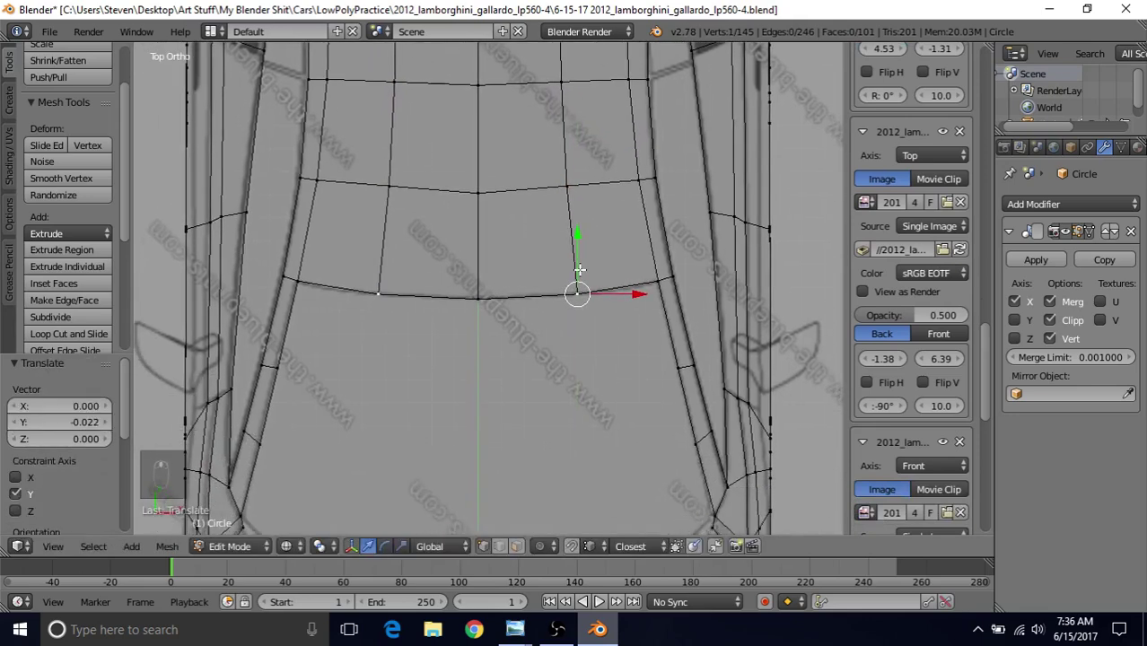
{"action": "key", "text": "KP_1"}
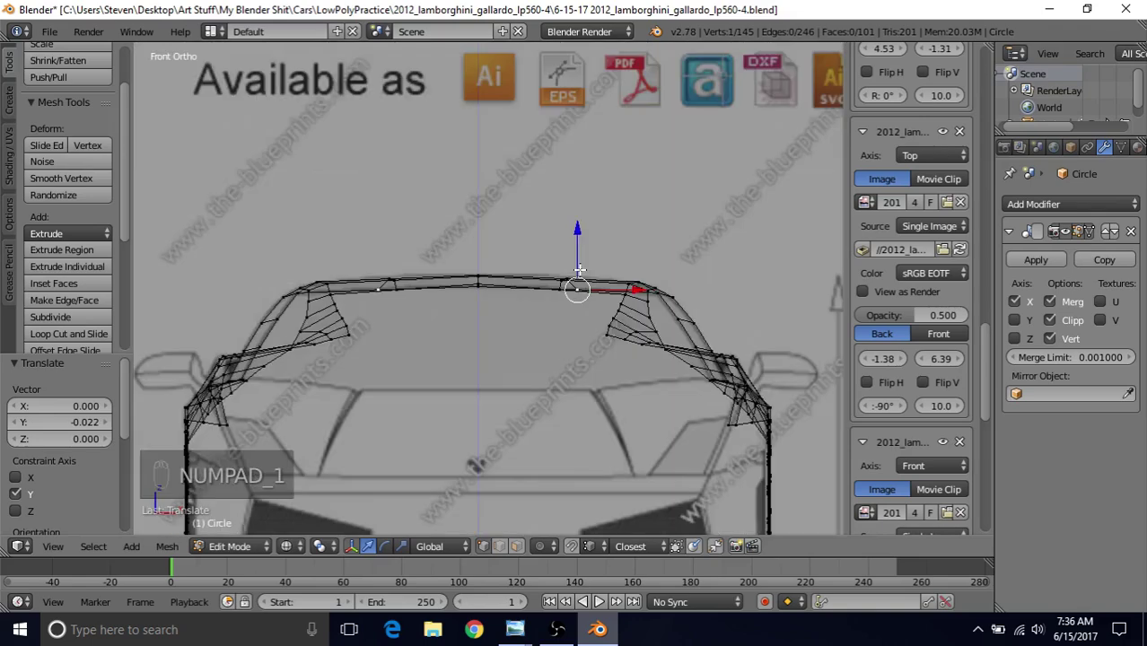
{"action": "scroll", "coordinate": [580, 269], "scroll_direction": "up", "scroll_amount": 3}
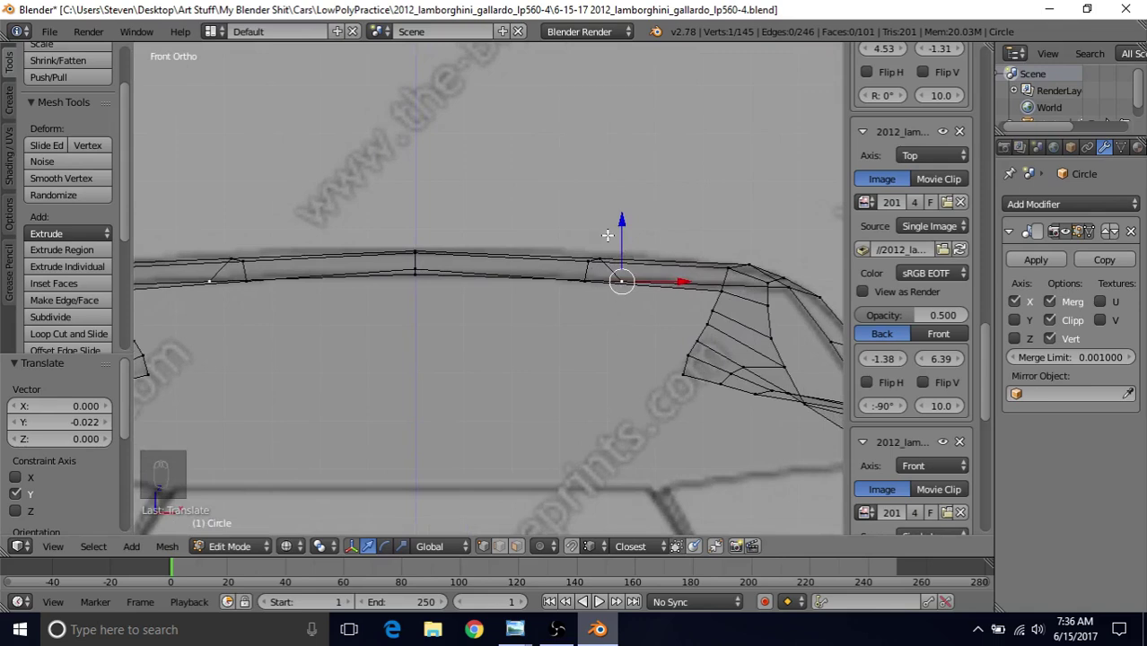
{"action": "key", "text": "c"}
{"action": "left_click", "coordinate": [598, 271]}
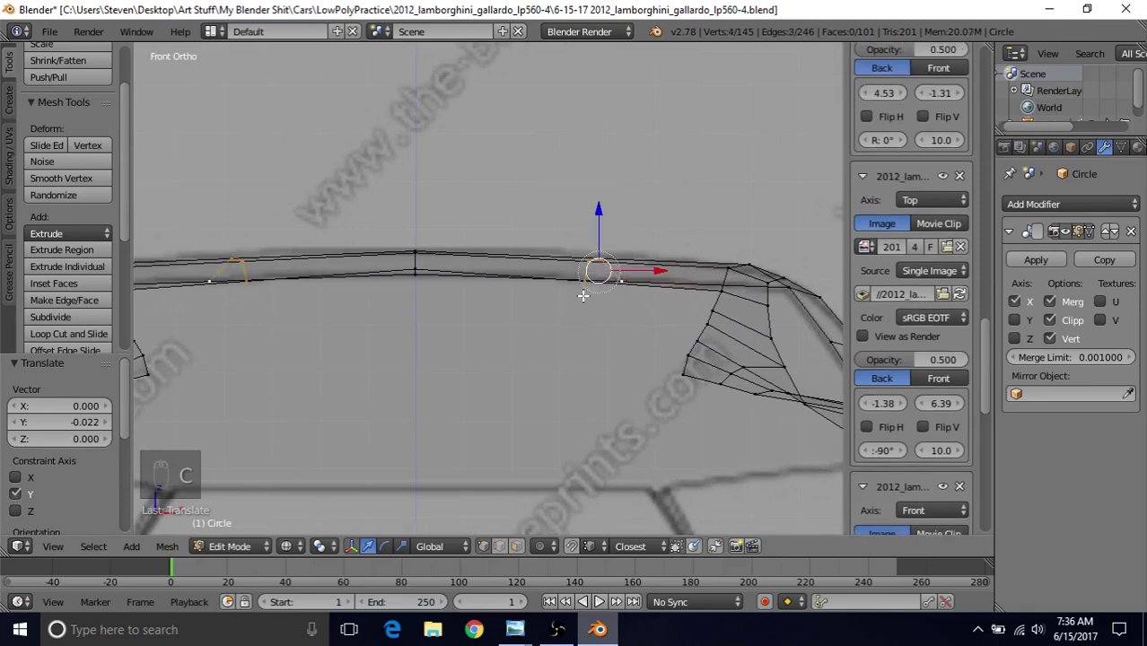
{"action": "right_click", "coordinate": [584, 296]}
{"action": "left_click_drag", "start_coordinate": [599, 210], "coordinate": [600, 205]}
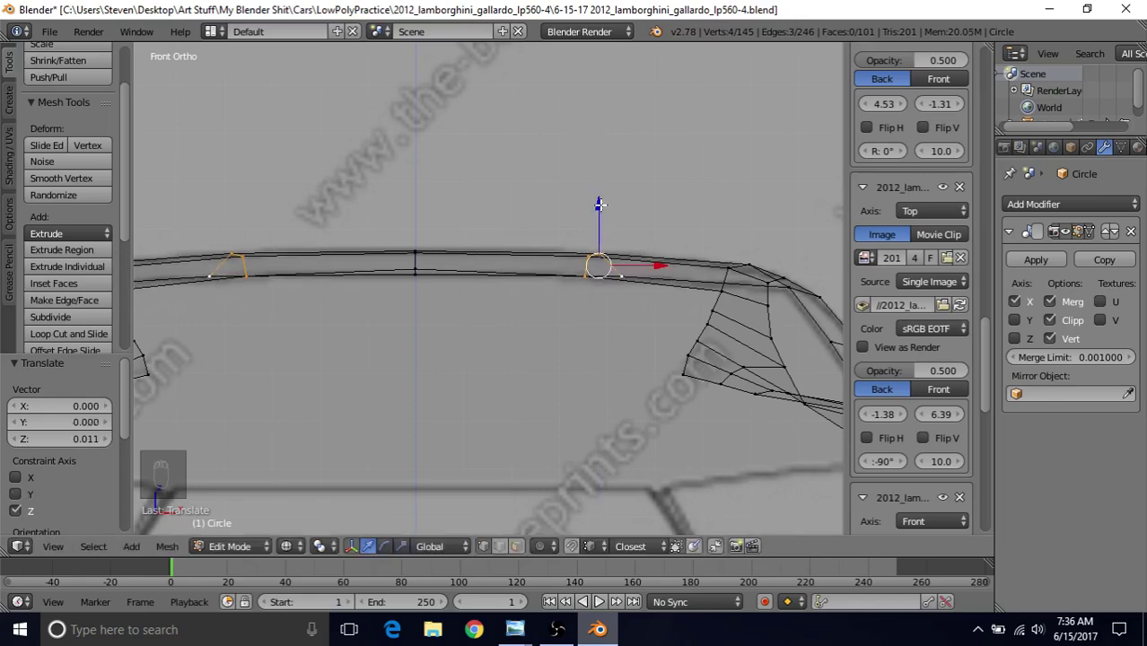
{"action": "scroll", "coordinate": [571, 286], "scroll_direction": "down", "scroll_amount": 1}
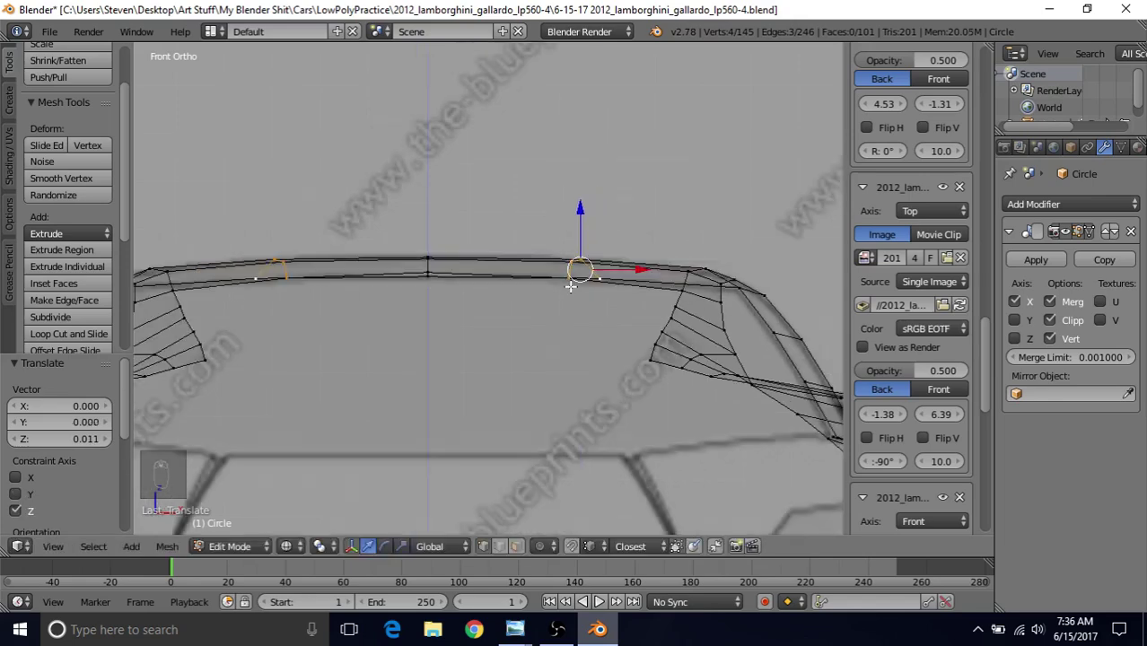
Deselect everything, check the shaded body in Object Mode from a perspective angle, and save the blend file
{"action": "scroll", "coordinate": [571, 287], "scroll_direction": "down", "scroll_amount": 1}
{"action": "scroll", "coordinate": [571, 287], "scroll_direction": "down", "scroll_amount": 1}
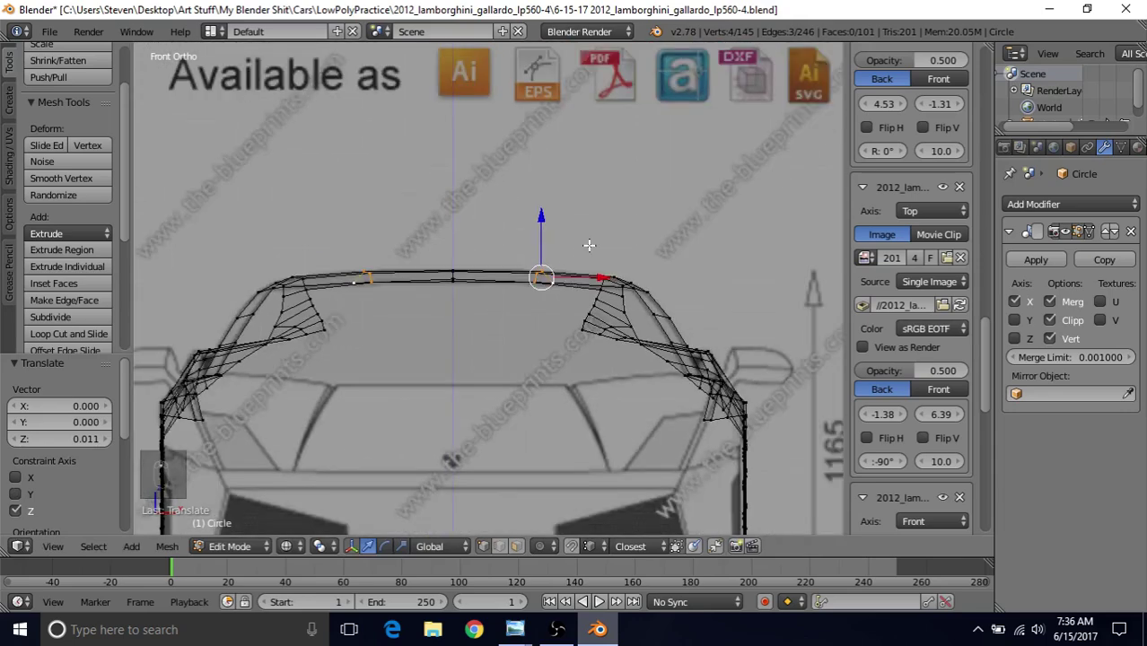
{"action": "scroll", "coordinate": [588, 247], "scroll_direction": "down", "scroll_amount": 1}
{"action": "key", "text": "a"}
{"action": "key", "text": "z"}
{"action": "mouse_move", "coordinate": [588, 247]}
{"action": "middle_mouse_down"}
{"action": "mouse_move", "coordinate": [602, 236]}
{"action": "mouse_move", "coordinate": [578, 289]}
{"action": "mouse_move", "coordinate": [580, 210]}
{"action": "mouse_move", "coordinate": [512, 302]}
{"action": "mouse_move", "coordinate": [356, 307]}
{"action": "mouse_move", "coordinate": [342, 318]}
{"action": "mouse_move", "coordinate": [418, 361]}
{"action": "mouse_move", "coordinate": [525, 352]}
{"action": "mouse_move", "coordinate": [551, 270]}
{"action": "middle_mouse_up"}
{"action": "key", "text": "Tab"}
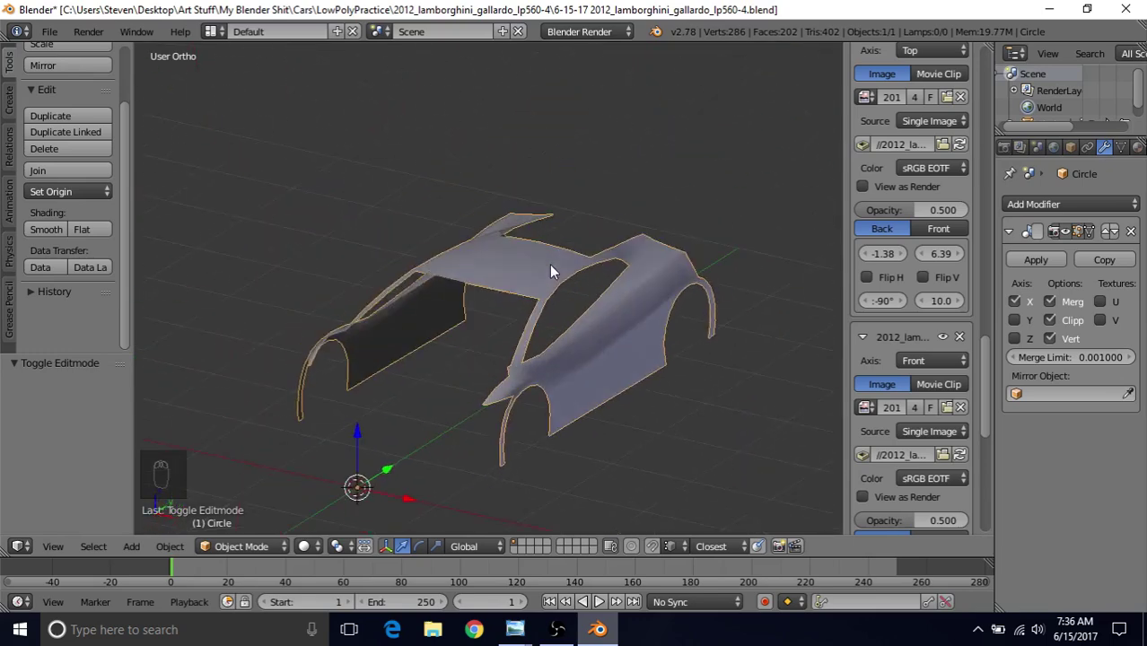
{"action": "middle_click_drag", "start_coordinate": [620, 252], "coordinate": [517, 304]}
{"action": "left_click", "coordinate": [50, 31]}
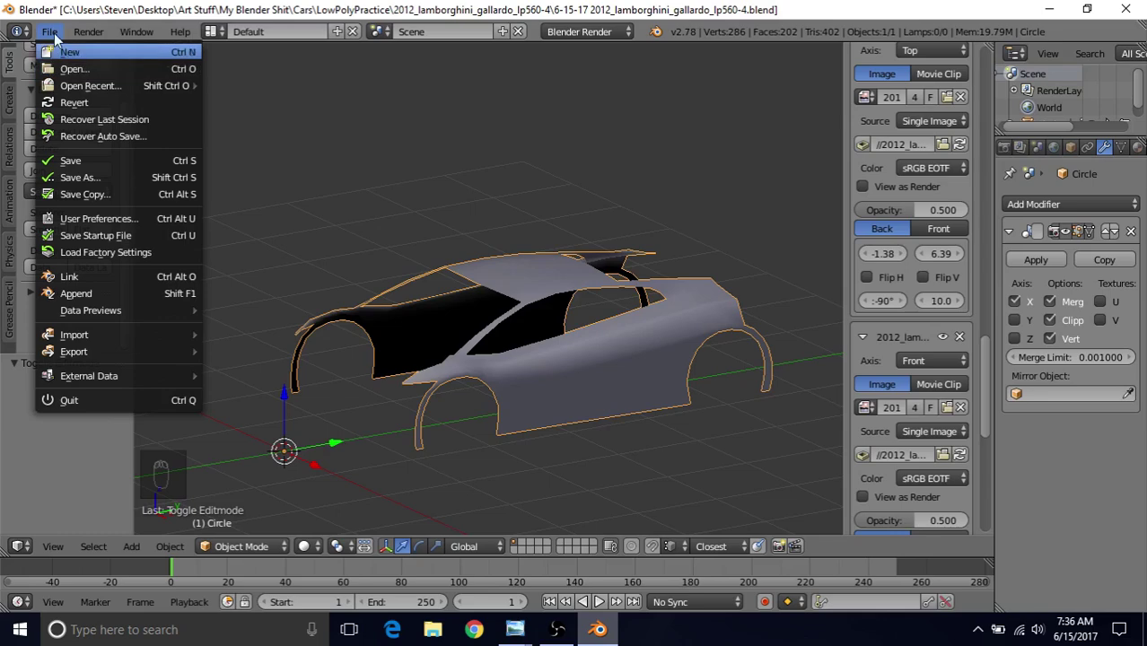
{"action": "left_click", "coordinate": [72, 161]}
Examine the top-view blueprint's hood, headlight and bumper lines against the front fender mesh, using wireframe Edit Mode
{"action": "middle_click_drag", "start_coordinate": [457, 283], "coordinate": [548, 337]}
{"action": "middle_click_drag", "start_coordinate": [564, 274], "coordinate": [508, 339]}
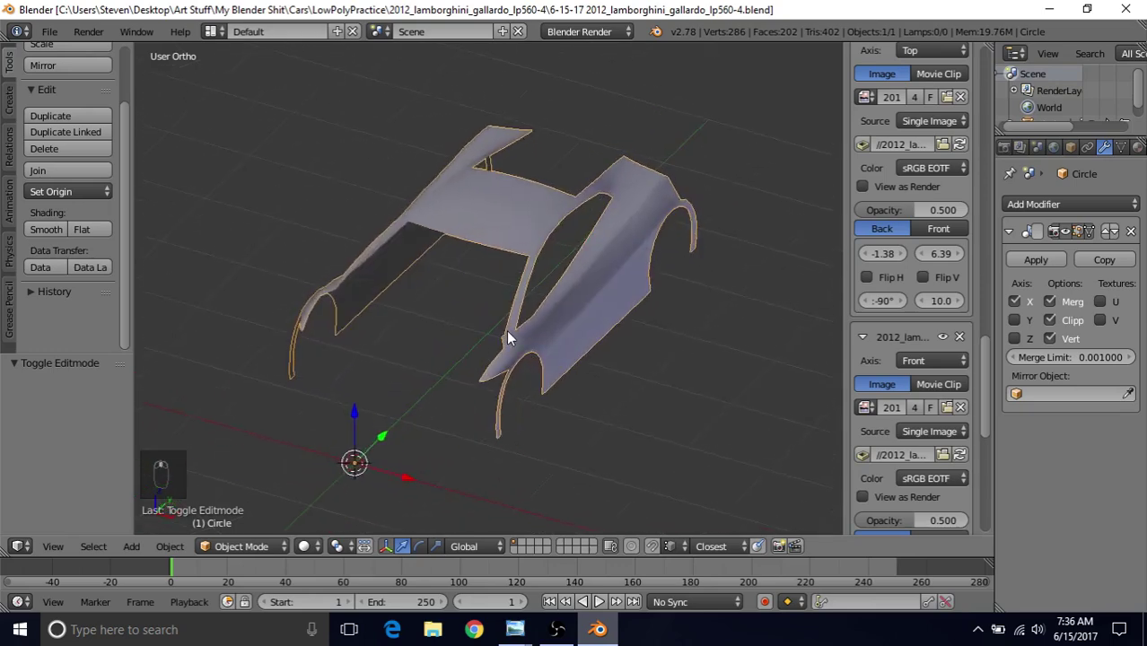
{"action": "key", "text": "KP_7"}
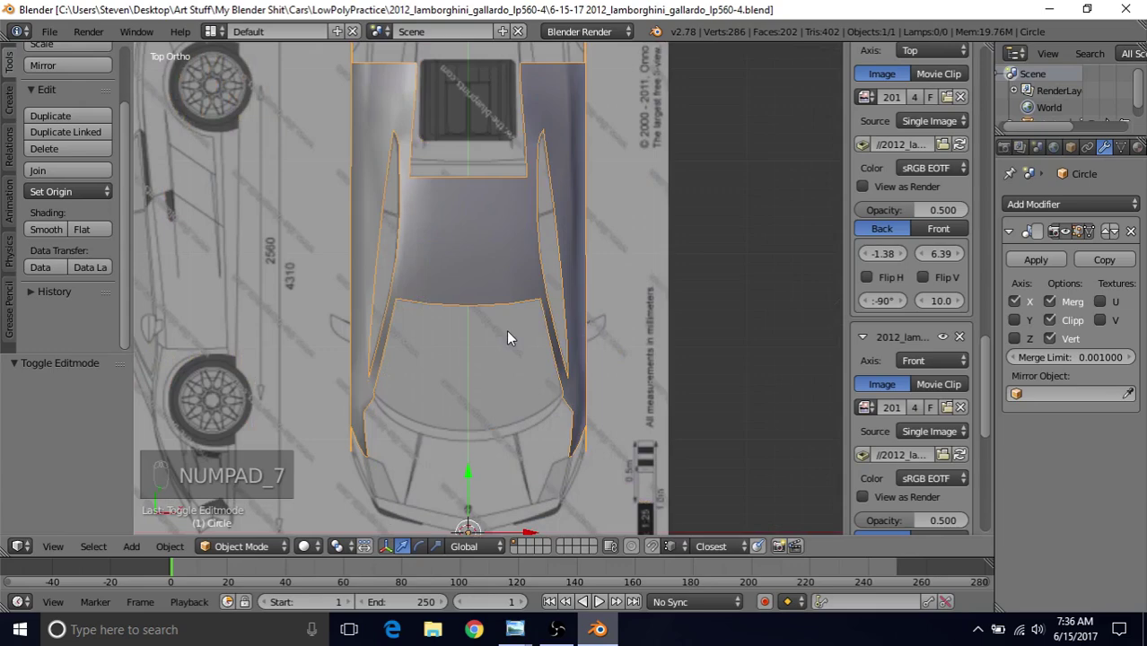
{"action": "key", "text": "Tab"}
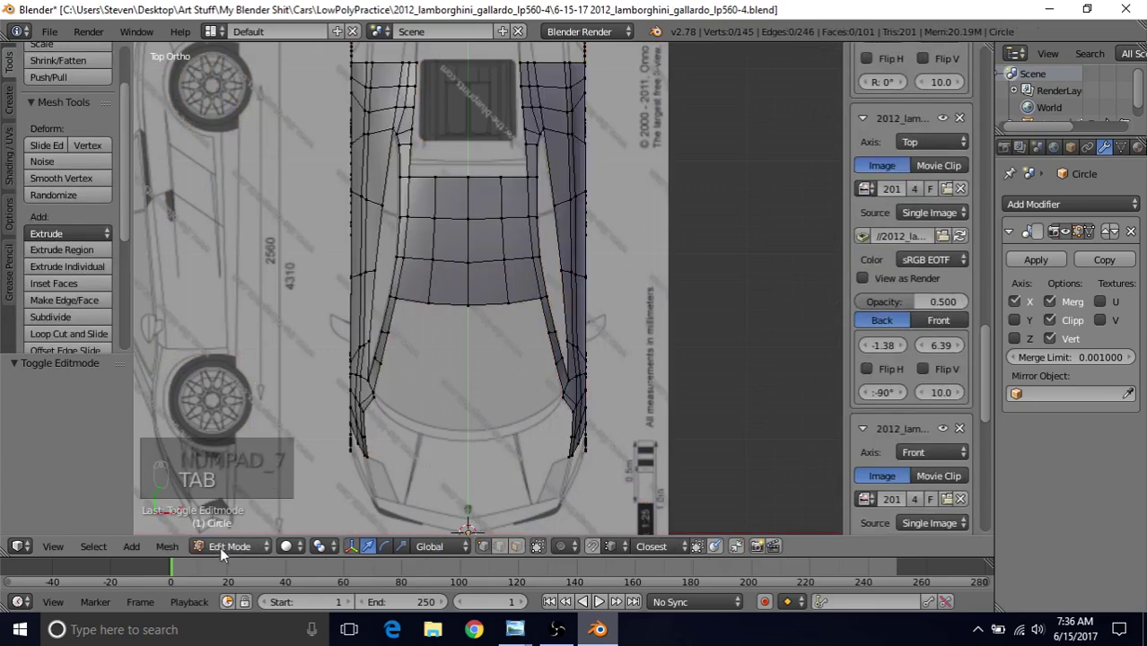
{"action": "middle_click_drag", "start_coordinate": [564, 389], "coordinate": [483, 303], "text": "shift"}
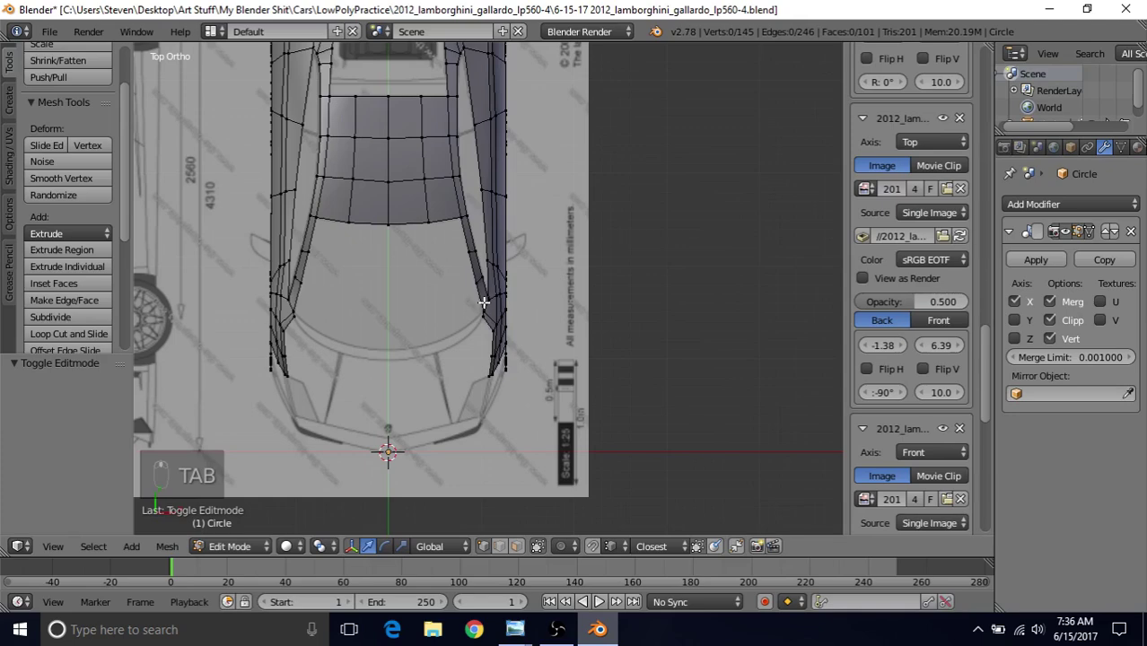
{"action": "key", "text": "z"}
{"action": "scroll", "coordinate": [367, 367], "scroll_direction": "up", "scroll_amount": 10}
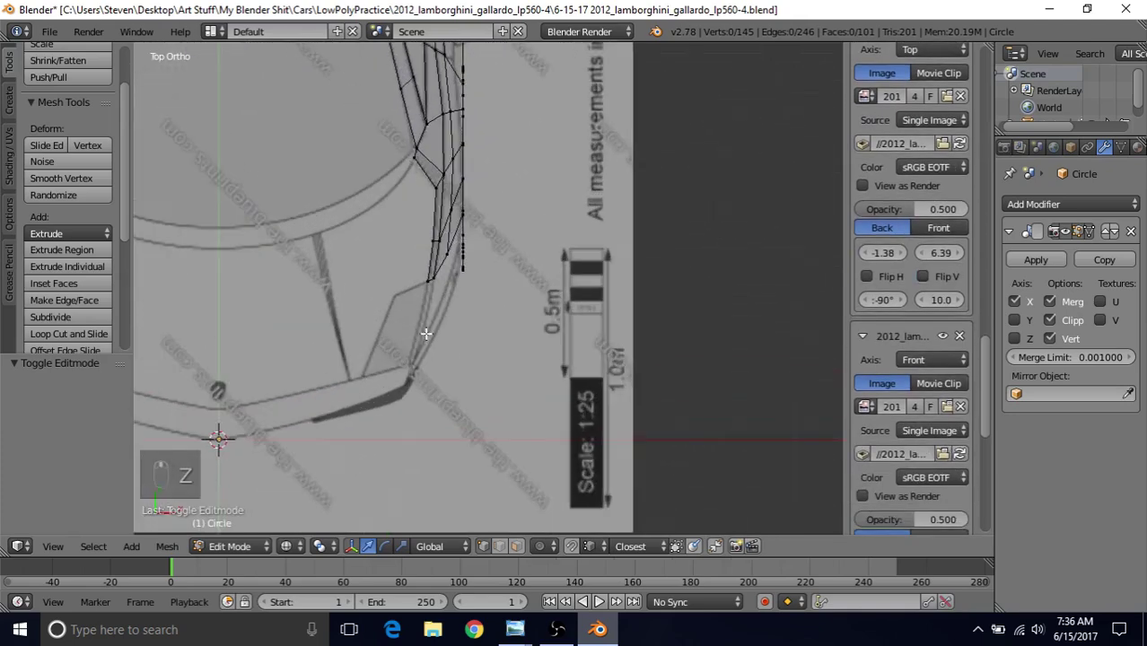
{"action": "scroll", "coordinate": [449, 325], "scroll_direction": "up", "scroll_amount": 5}
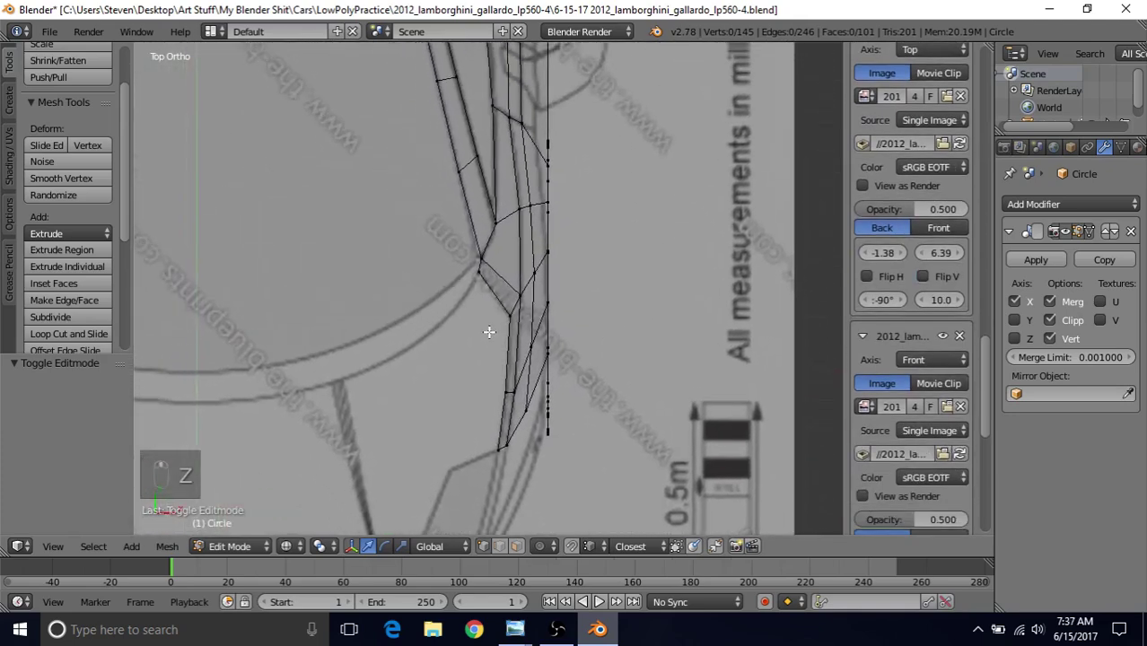
{"action": "scroll", "coordinate": [488, 332], "scroll_direction": "down", "scroll_amount": 8}
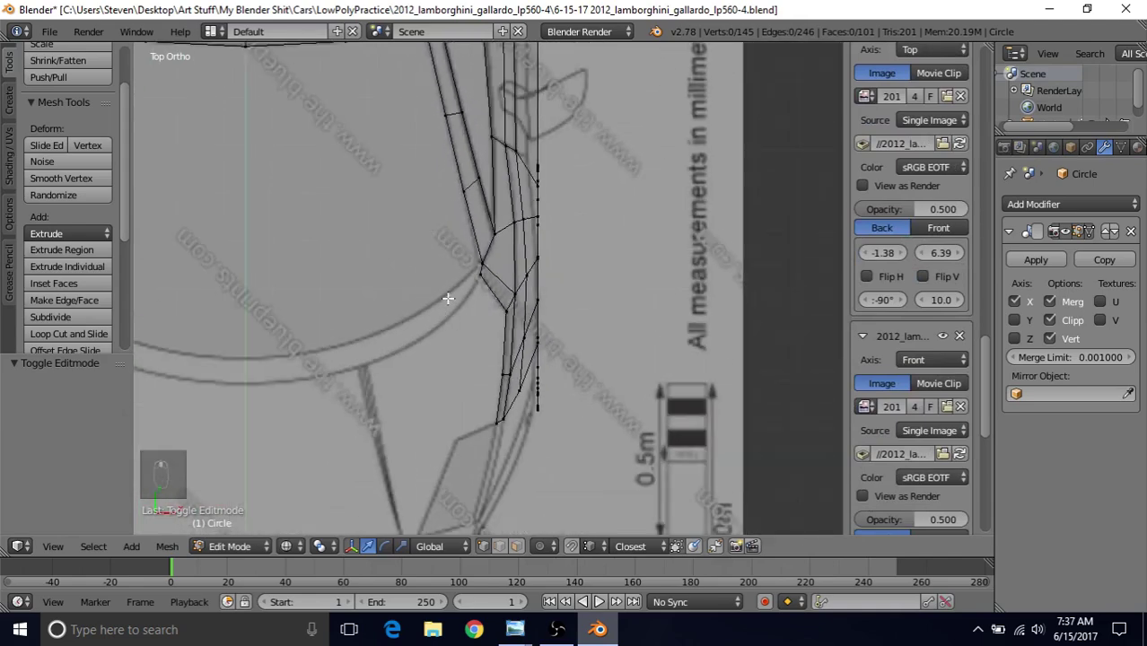
{"action": "scroll", "coordinate": [596, 203], "scroll_direction": "down", "scroll_amount": 2}
{"action": "scroll", "coordinate": [503, 188], "scroll_direction": "up", "scroll_amount": 5}
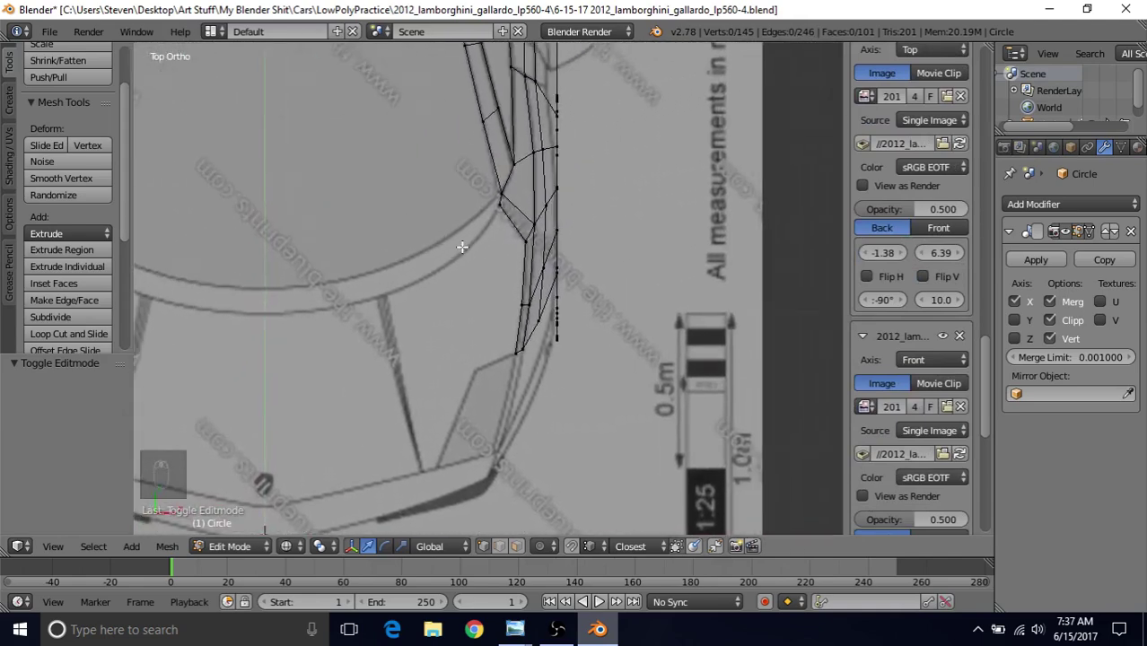
{"action": "right_click", "coordinate": [501, 169]}
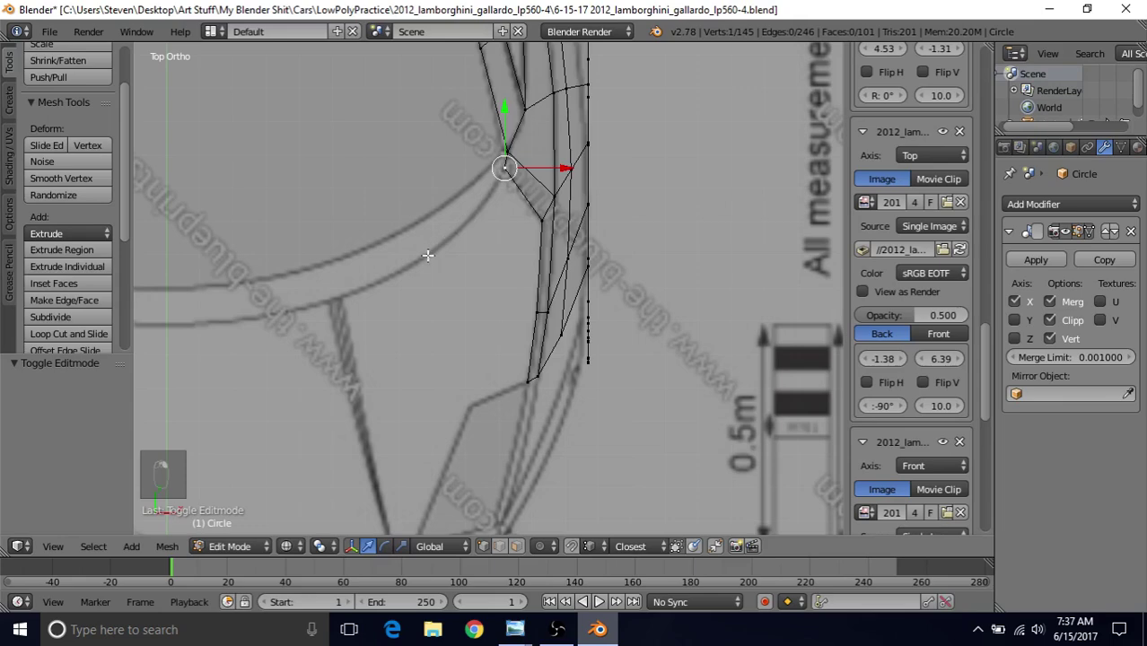
{"action": "middle_click_drag", "start_coordinate": [484, 316], "coordinate": [540, 144], "text": "shift"}
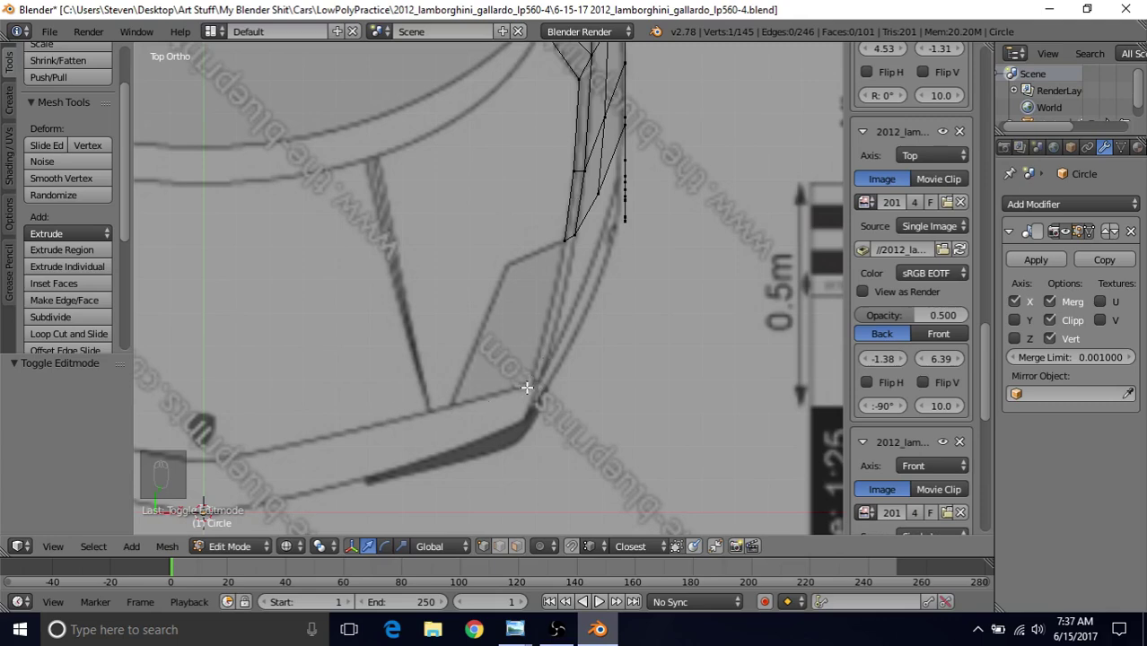
{"action": "middle_click_drag", "start_coordinate": [427, 373], "coordinate": [585, 304], "text": "shift"}
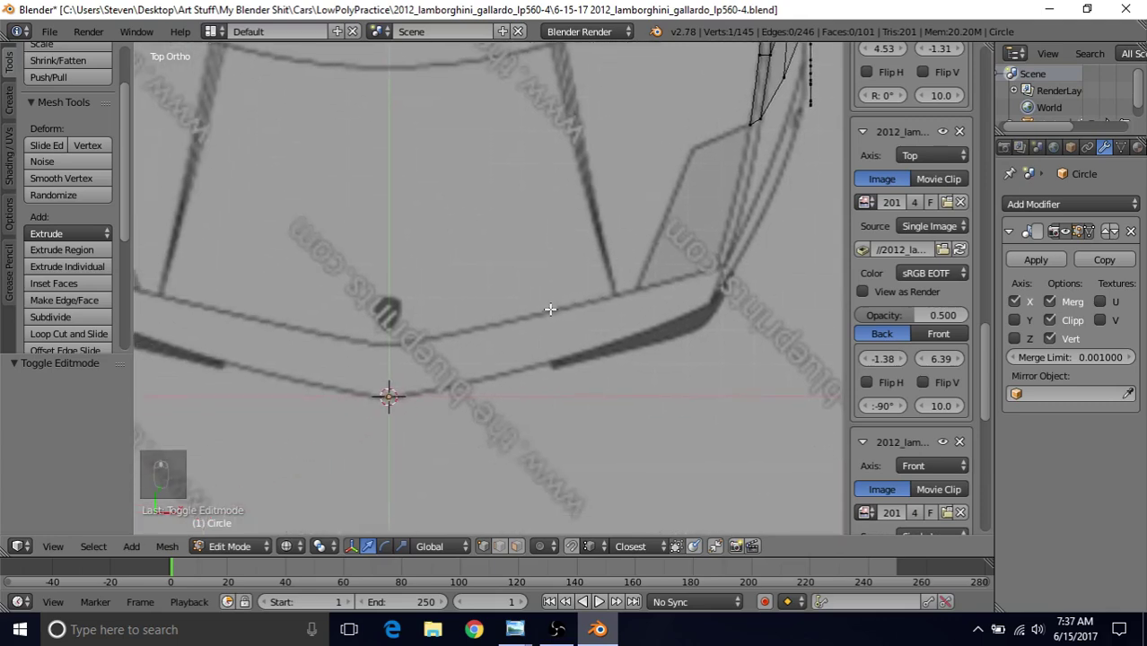
{"action": "middle_click_drag", "start_coordinate": [697, 206], "coordinate": [331, 289], "text": "shift"}
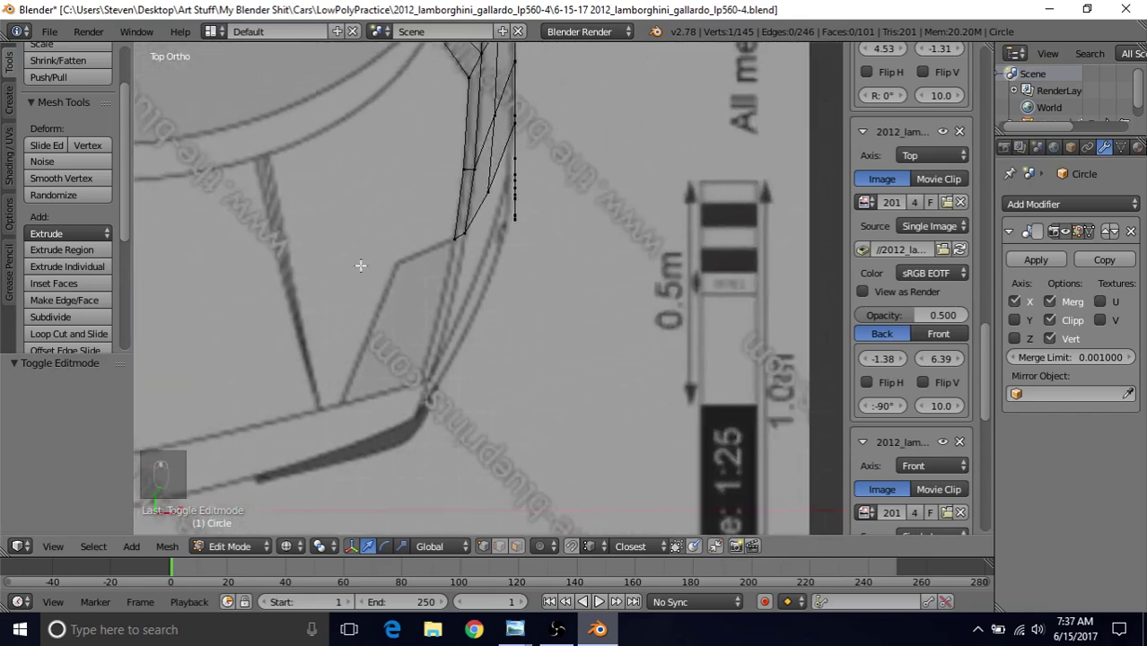
Extrude the three vertices at the fender's front end forward in top view, moving them -0.344 along Y
{"action": "right_click", "coordinate": [442, 238]}
{"action": "right_click", "coordinate": [475, 231], "text": "shift"}
{"action": "right_click", "coordinate": [497, 193], "text": "shift"}
{"action": "middle_click_drag", "start_coordinate": [515, 217], "coordinate": [467, 217], "text": "shift"}
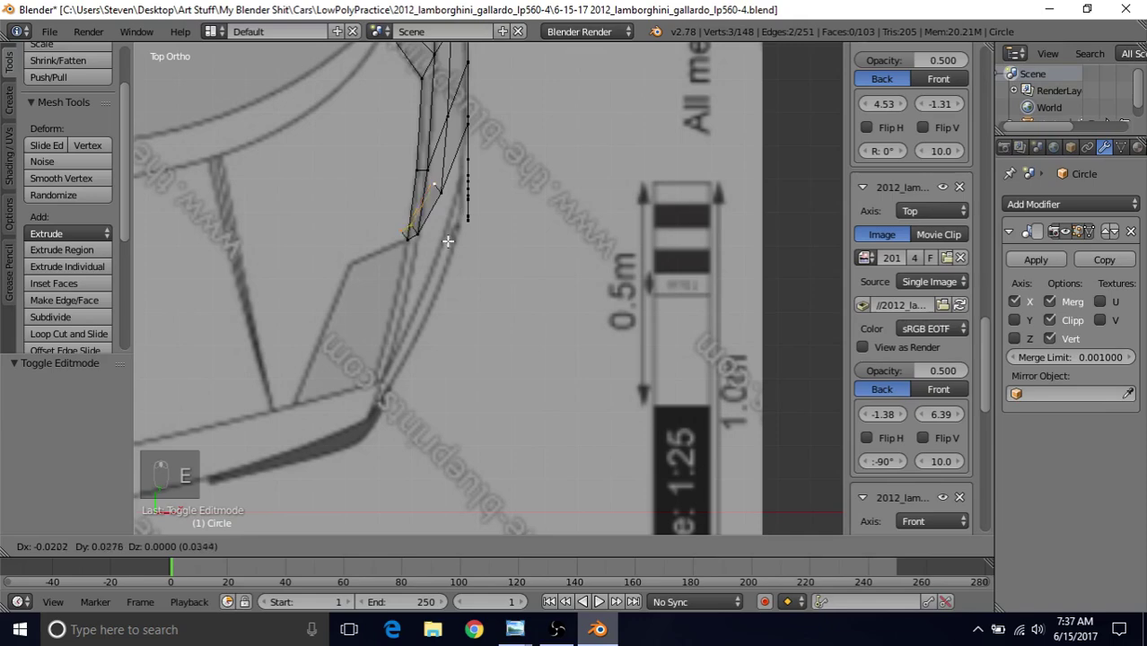
{"action": "key", "text": "e"}
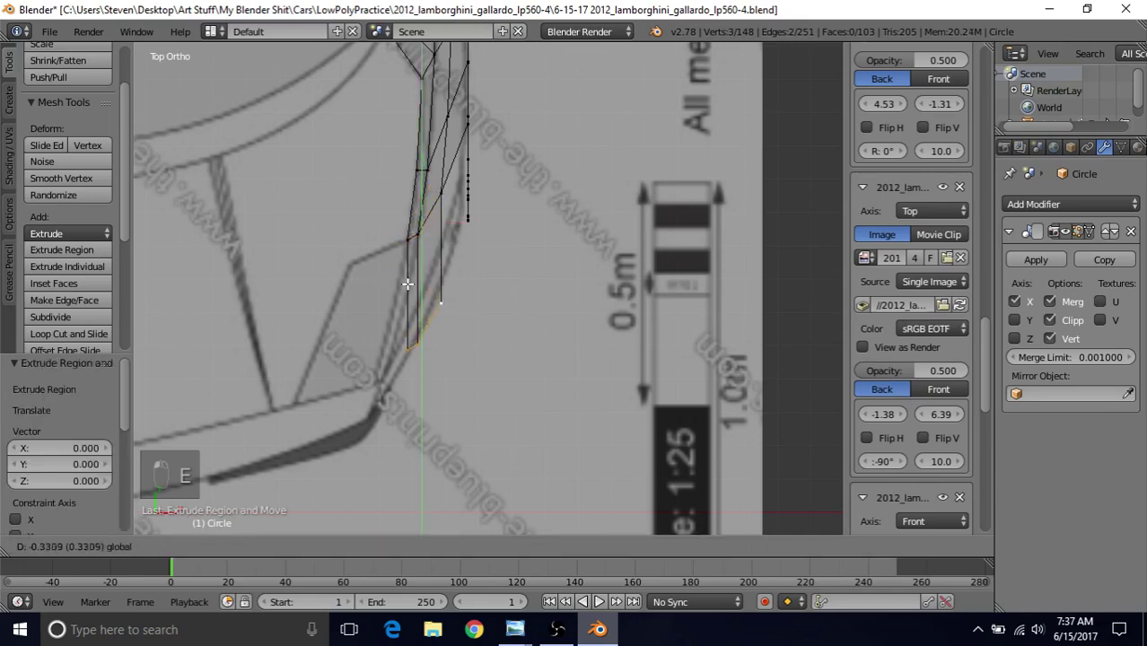
{"action": "left_click", "coordinate": [406, 282]}
Fit the extruded vertices to the headlight's outer lines in top view, moving them X -0.102 Y -0.089, X -0.110 Y -0.096 and X -0.048 Y 0.061
{"action": "scroll", "coordinate": [406, 283], "scroll_direction": "up", "scroll_amount": 4}
{"action": "key", "text": "g"}
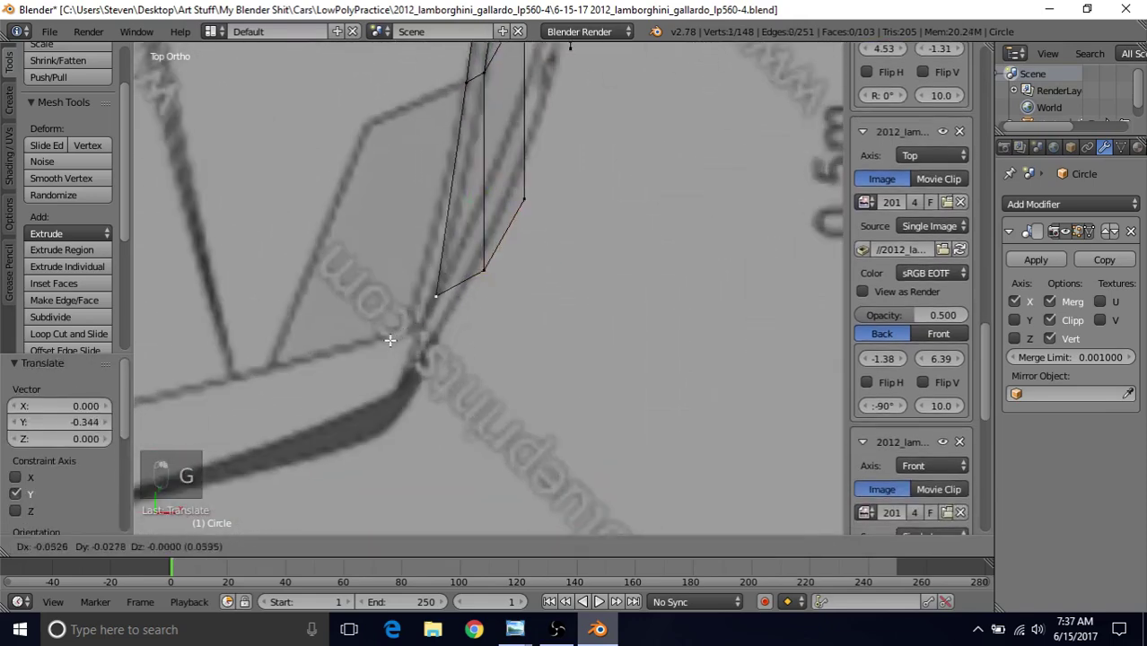
{"action": "left_click", "coordinate": [368, 370]}
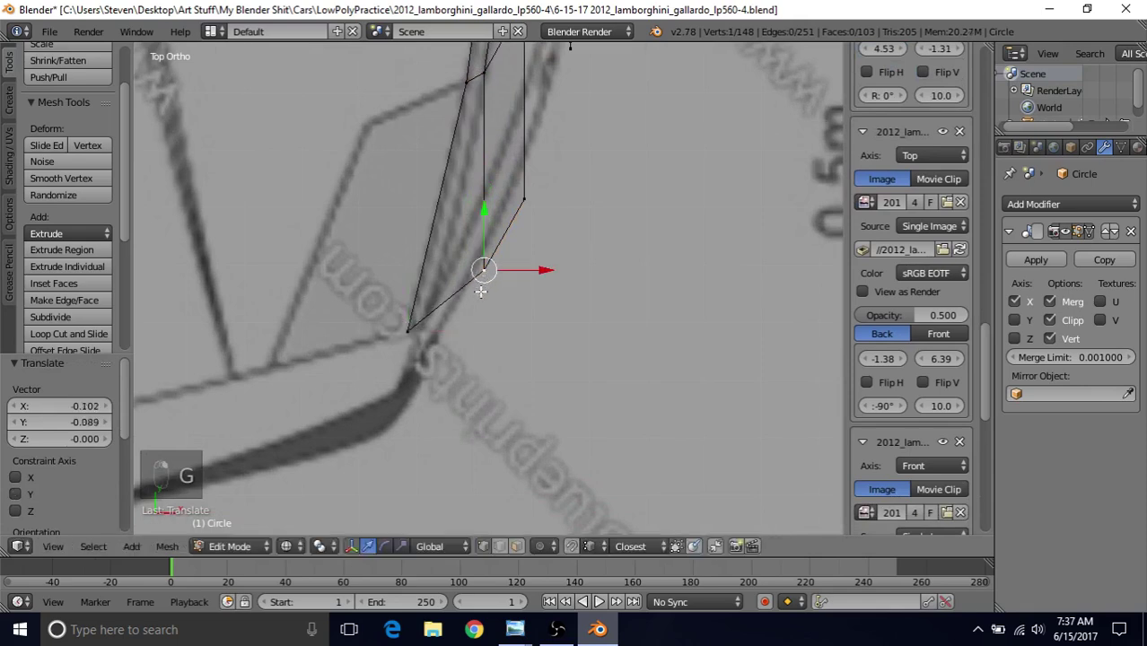
{"action": "key", "text": "g"}
{"action": "left_click", "coordinate": [393, 367]}
{"action": "right_click", "coordinate": [526, 201]}
{"action": "scroll", "coordinate": [520, 167], "scroll_direction": "up", "scroll_amount": 2}
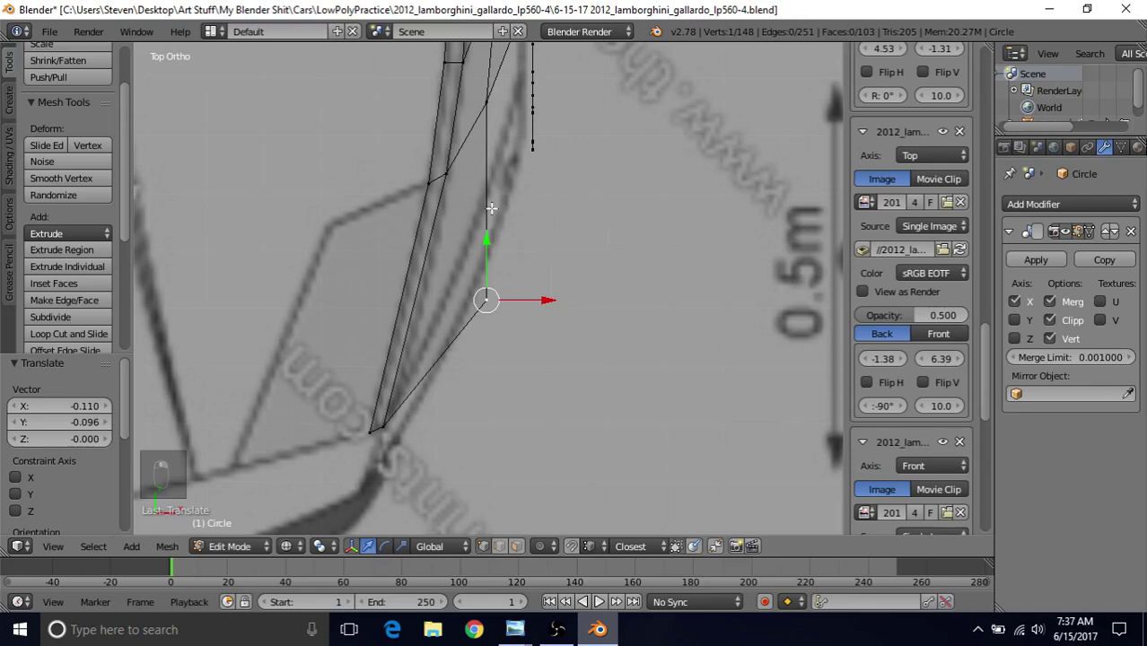
{"action": "key", "text": "g"}
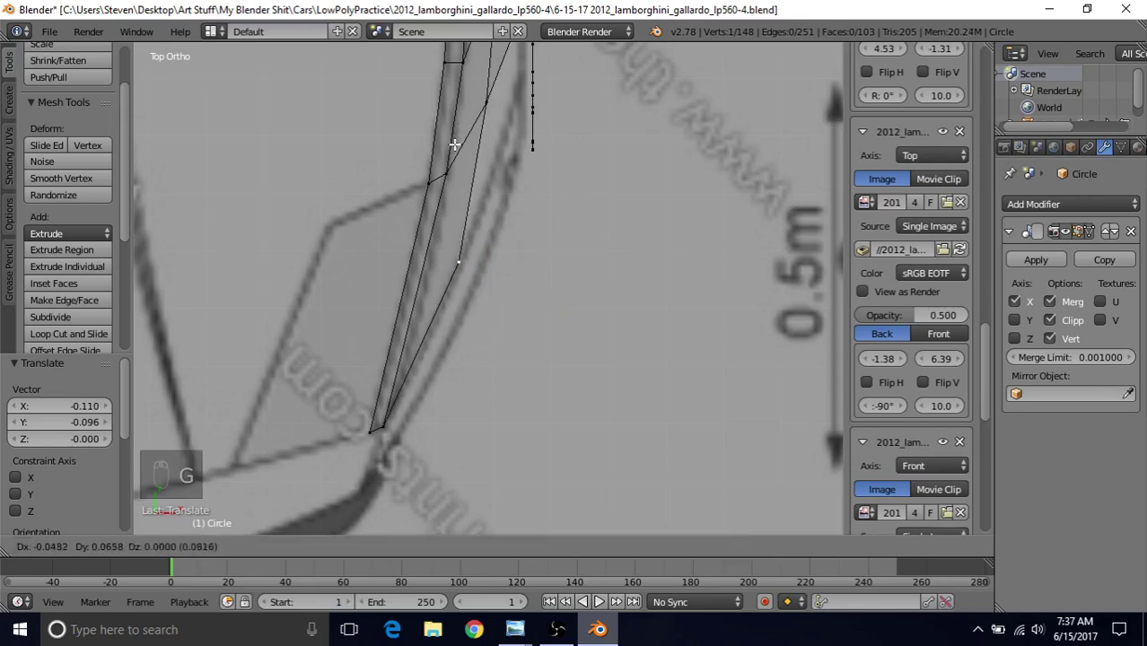
{"action": "left_click", "coordinate": [455, 146]}
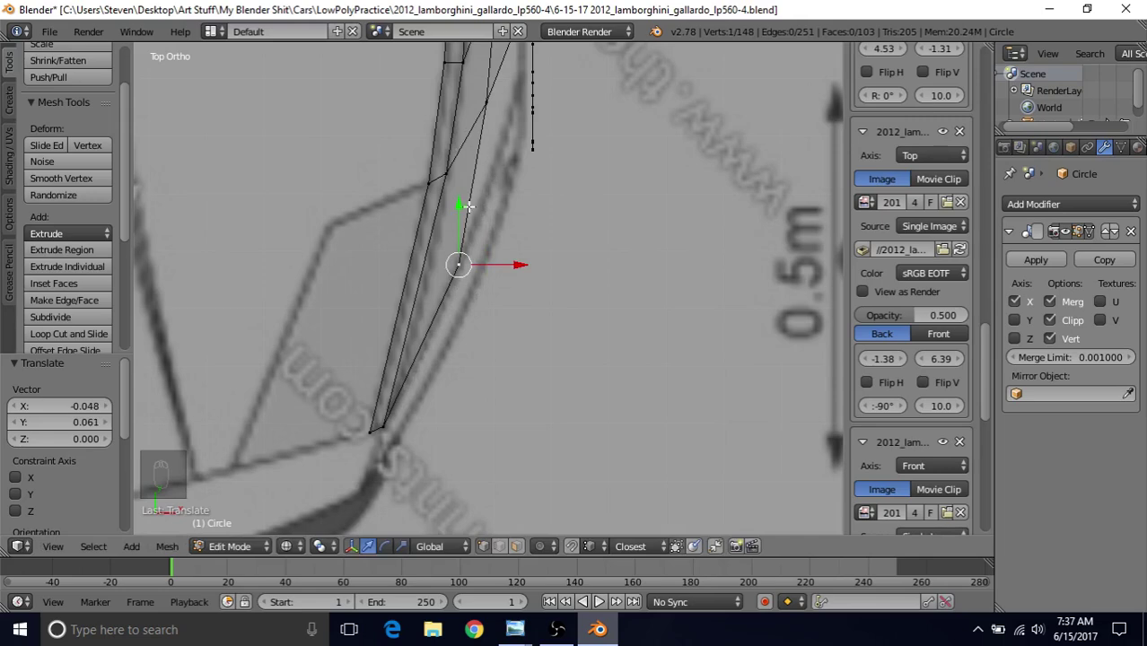
{"action": "scroll", "coordinate": [455, 166], "scroll_direction": "down", "scroll_amount": 3}
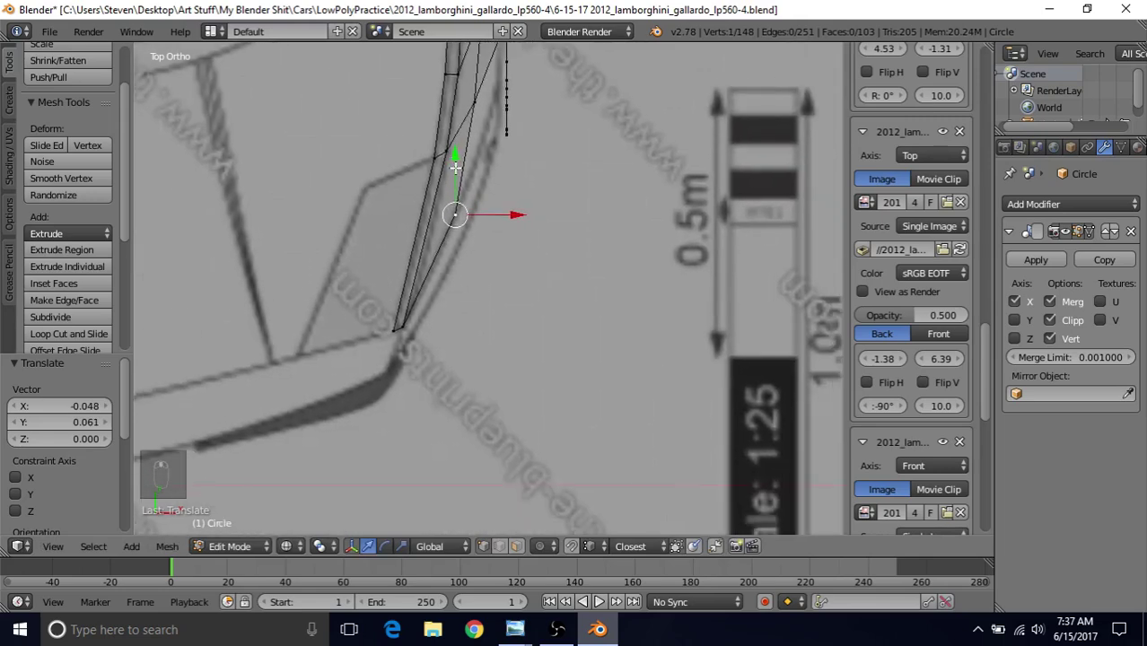
In side view, raise the two inner vertices at the start of the extruded fender strip 0.039 and 0.035 along Z
{"action": "key", "text": "KP_3"}
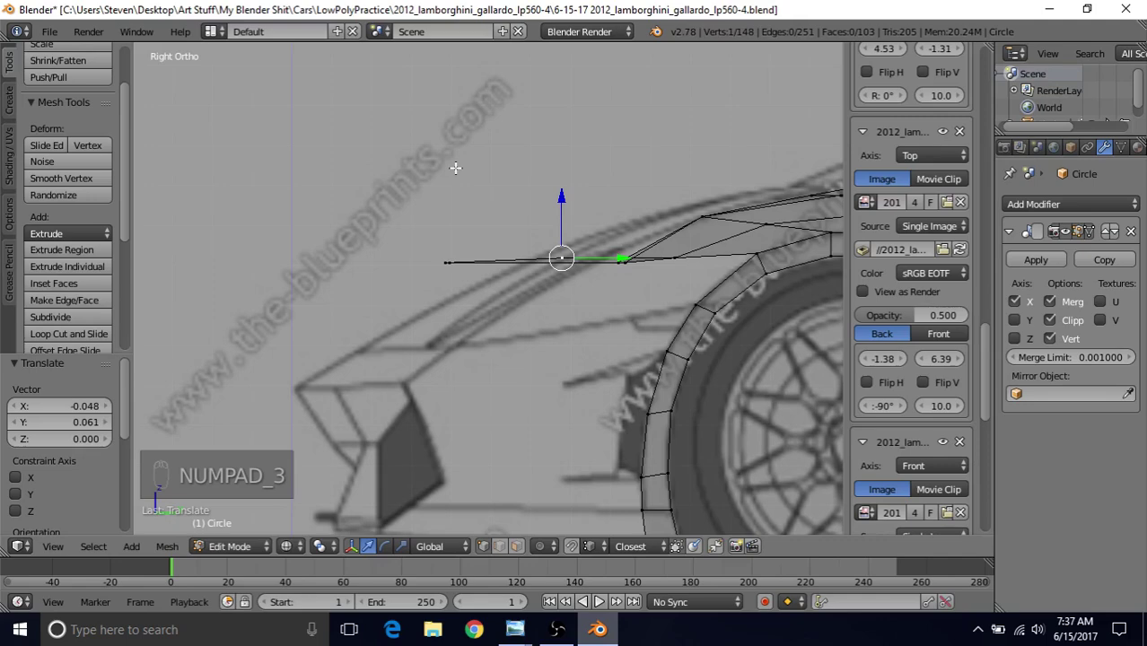
{"action": "scroll", "coordinate": [568, 479], "scroll_direction": "up", "scroll_amount": 2}
{"action": "middle_click_drag", "start_coordinate": [486, 233], "coordinate": [428, 293], "text": "shift"}
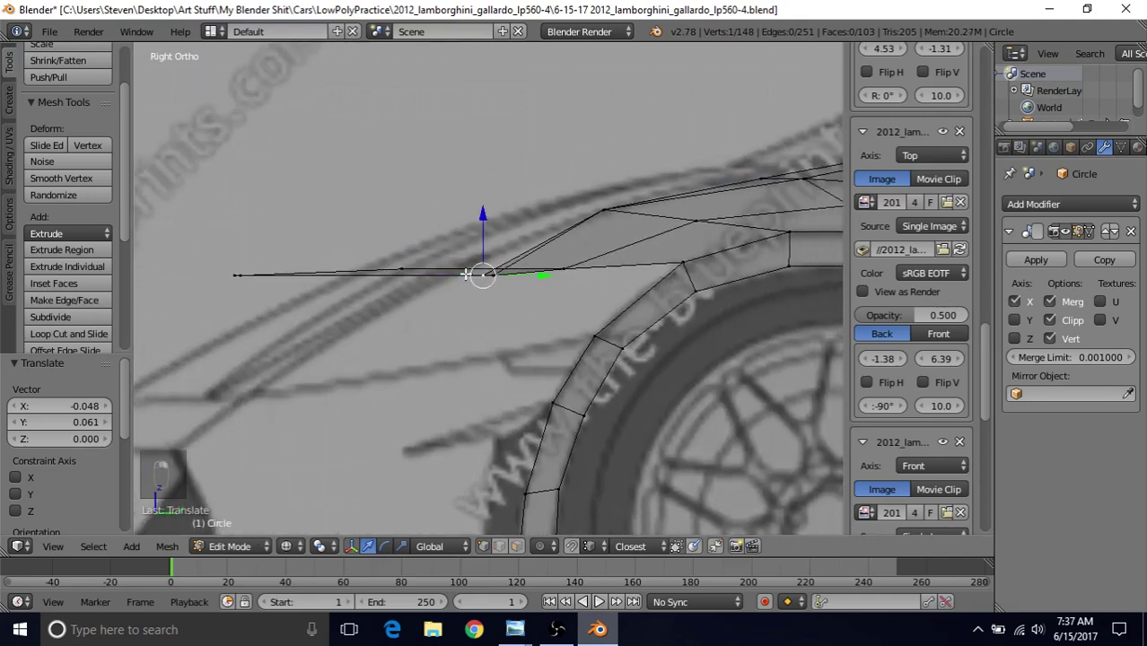
{"action": "mouse_move", "coordinate": [480, 228]}
{"action": "left_mouse_down"}
{"action": "mouse_move", "coordinate": [486, 190]}
{"action": "mouse_move", "coordinate": [487, 207]}
{"action": "left_mouse_up"}
{"action": "key", "text": "g"}
{"action": "key", "text": "z"}
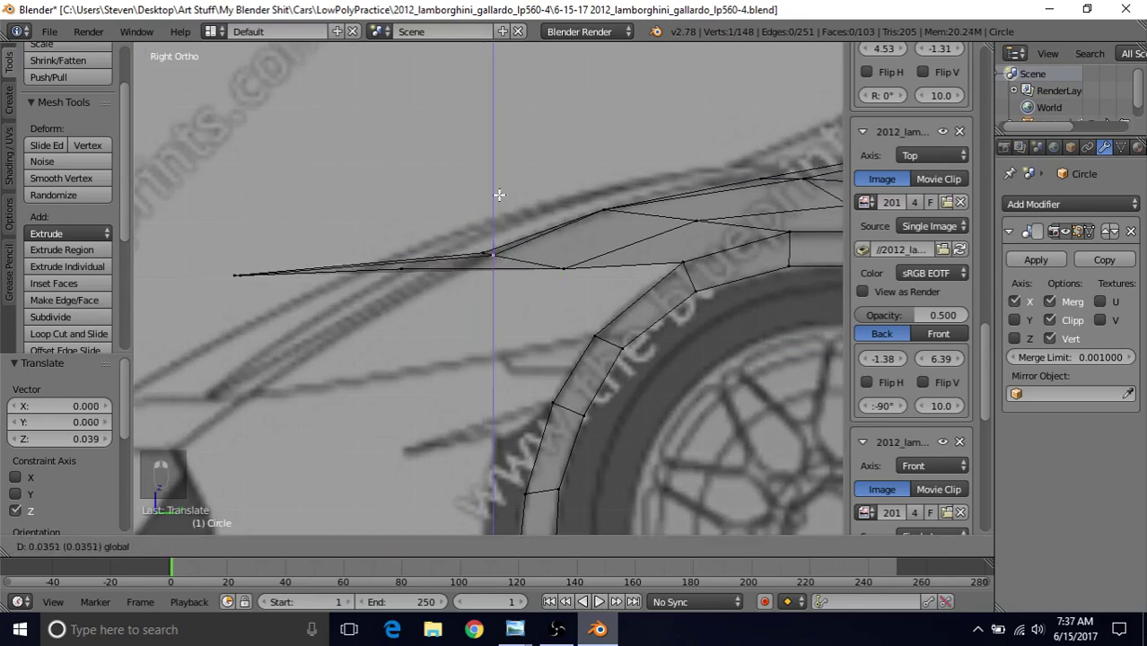
{"action": "left_click", "coordinate": [499, 195]}
Raise the outer vertex at the start of the extruded fender strip about 0.021 along Z in side view
{"action": "middle_click_drag", "start_coordinate": [474, 310], "coordinate": [478, 298], "text": "shift"}
{"action": "right_click", "coordinate": [568, 254]}
{"action": "key", "text": "g"}
{"action": "key", "text": "z"}
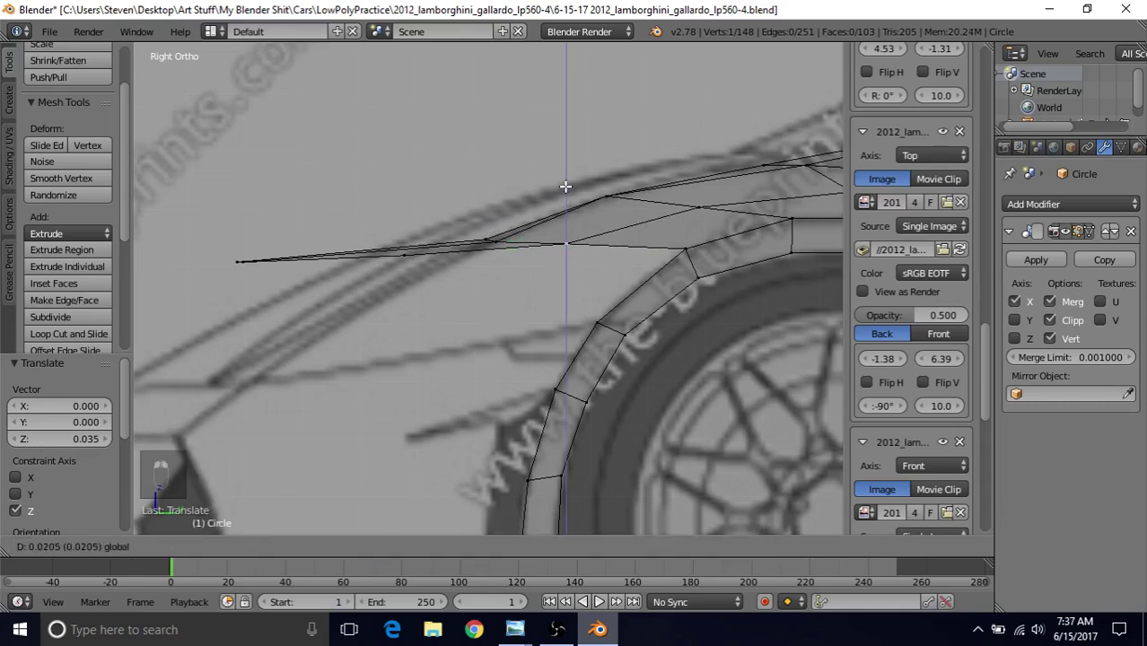
{"action": "left_click", "coordinate": [563, 187]}
Raise two fender vertices above the front wheel arch in side view, the forward one 0.009 and the rearward one 0.014 along Z
{"action": "right_click", "coordinate": [700, 203]}
{"action": "middle_click_drag", "start_coordinate": [699, 142], "coordinate": [566, 160], "text": "shift"}
{"action": "right_click", "coordinate": [720, 205]}
{"action": "key", "text": "g"}
{"action": "key", "text": "z"}
{"action": "left_click", "coordinate": [721, 144]}
{"action": "scroll", "coordinate": [703, 227], "scroll_direction": "down", "scroll_amount": 1}
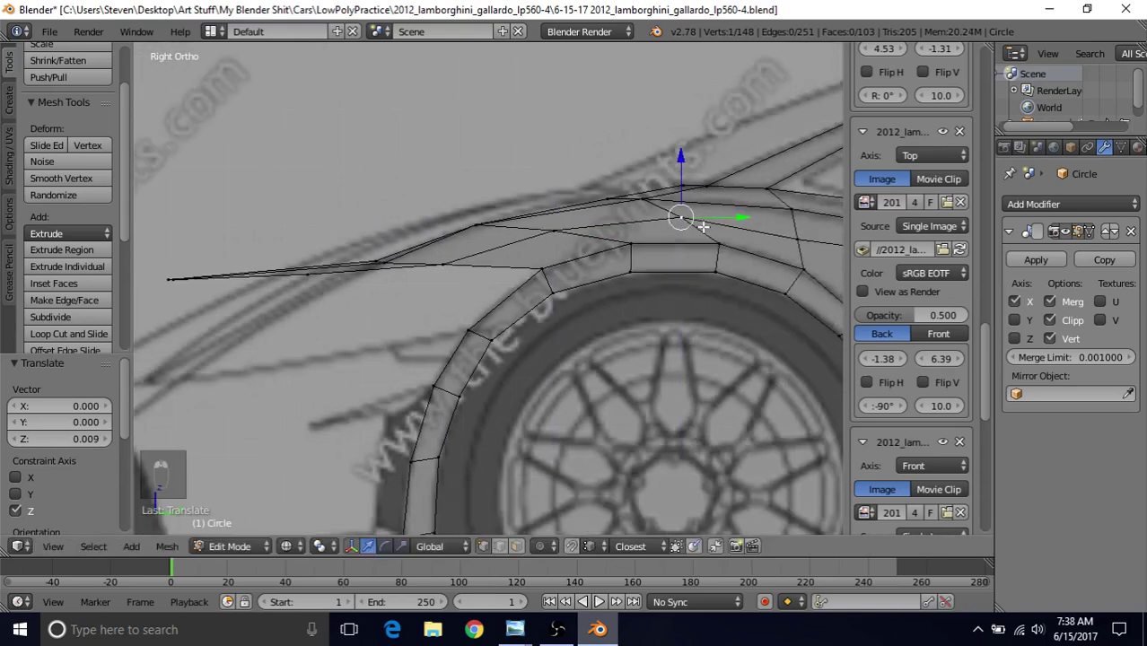
{"action": "right_click", "coordinate": [790, 212]}
{"action": "middle_click_drag", "start_coordinate": [705, 258], "coordinate": [510, 243], "text": "shift"}
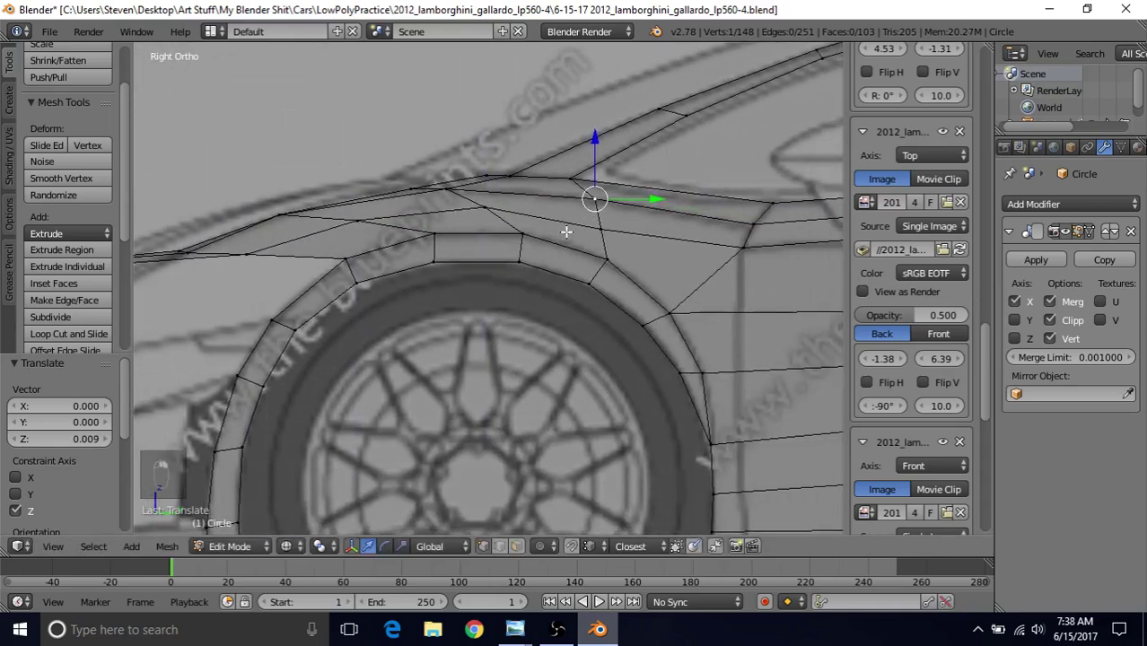
{"action": "key", "text": "g"}
{"action": "key", "text": "z"}
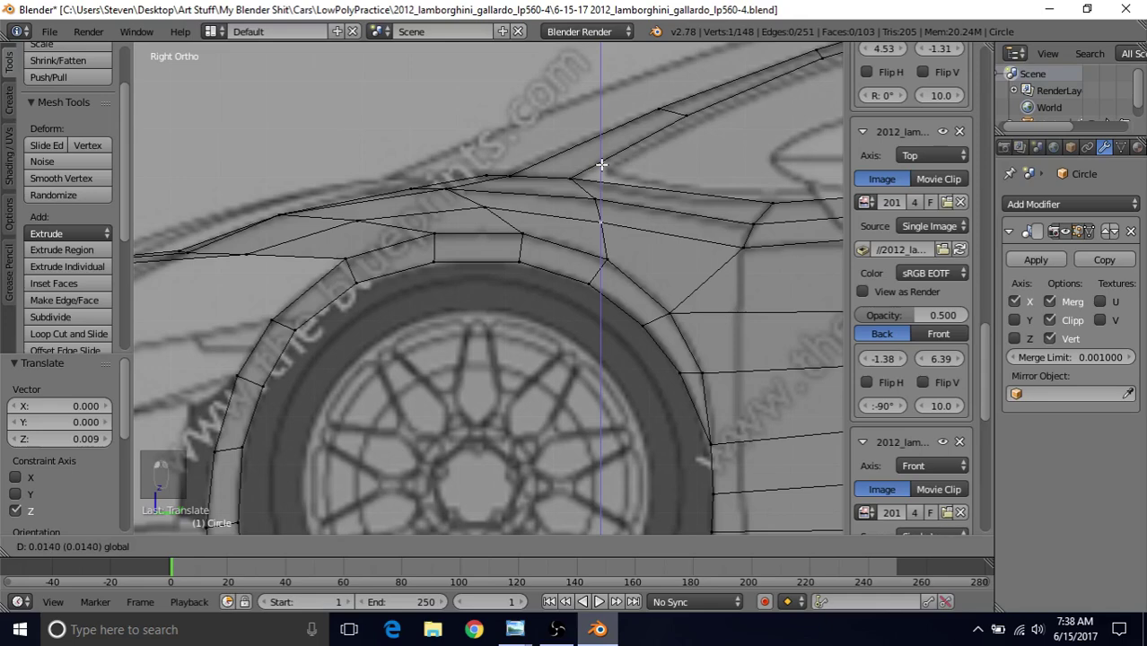
{"action": "left_click", "coordinate": [599, 168]}
Lower the outer vertex of the extruded fender end -0.184 along Z in side view to the blueprint's headlight underside line
{"action": "scroll", "coordinate": [525, 258], "scroll_direction": "down", "scroll_amount": 1}
{"action": "middle_click_drag", "start_coordinate": [553, 248], "coordinate": [569, 240], "text": "shift"}
{"action": "scroll", "coordinate": [441, 336], "scroll_direction": "up", "scroll_amount": 4}
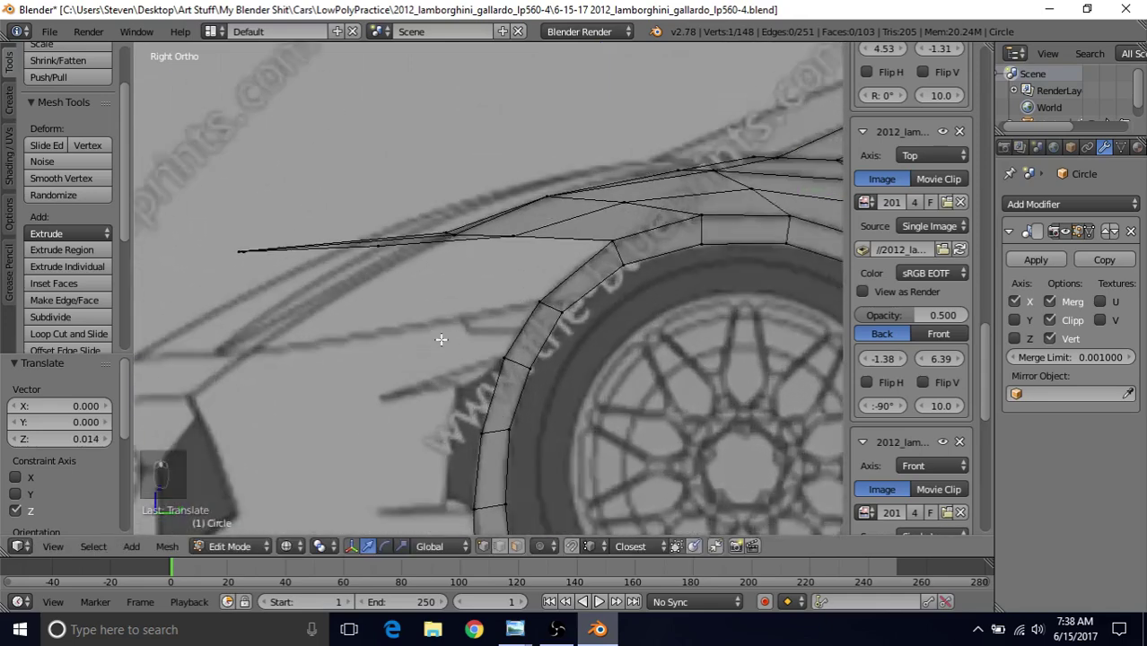
{"action": "middle_click_drag", "start_coordinate": [457, 207], "coordinate": [483, 233], "text": "shift"}
{"action": "right_click", "coordinate": [453, 227]}
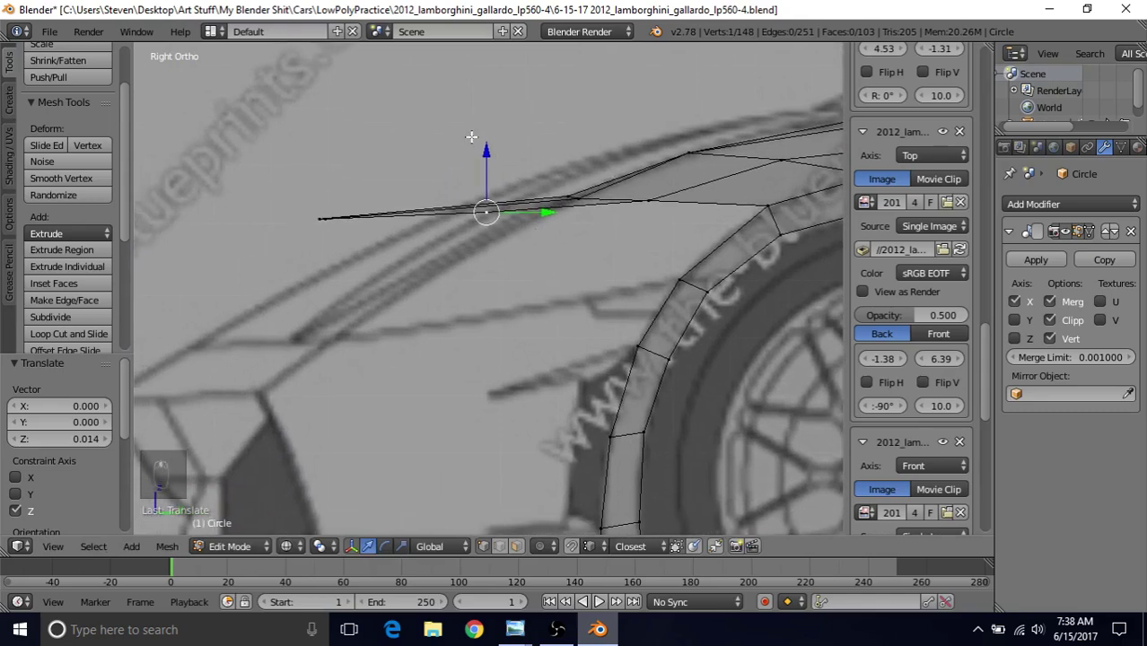
{"action": "key", "text": "e"}
{"action": "key", "text": "z"}
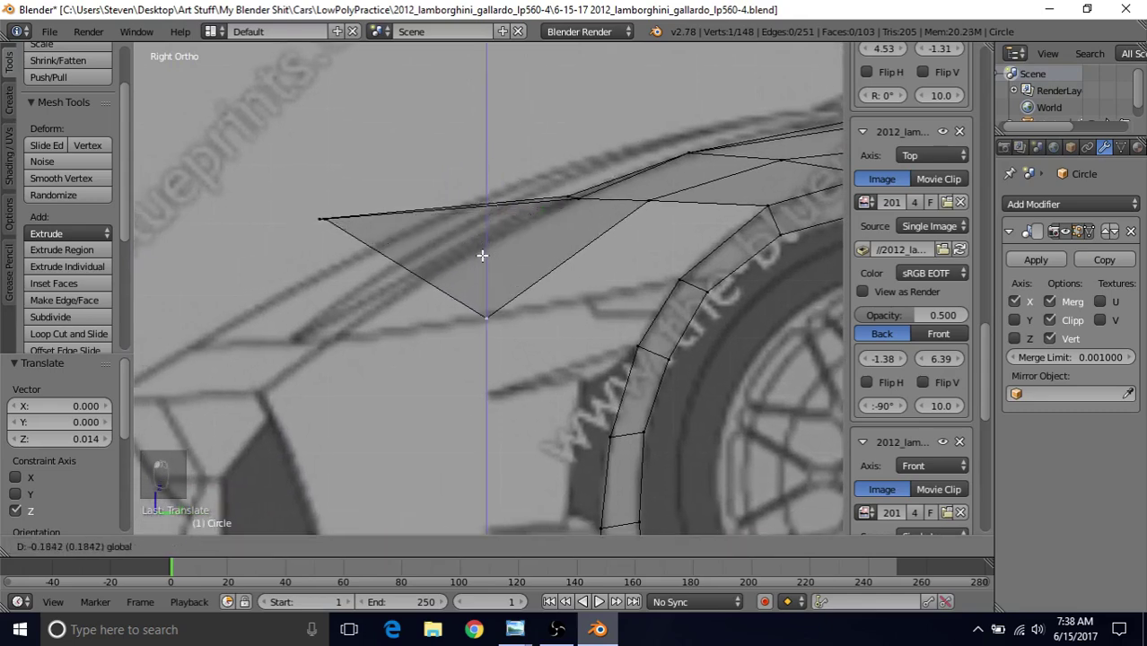
{"action": "left_click", "coordinate": [482, 256]}
Lower the middle vertex of the extruded fender end -0.213 along Z in side view to the headlight line
{"action": "right_click", "coordinate": [321, 218]}
{"action": "key", "text": "e"}
{"action": "key", "text": "z"}
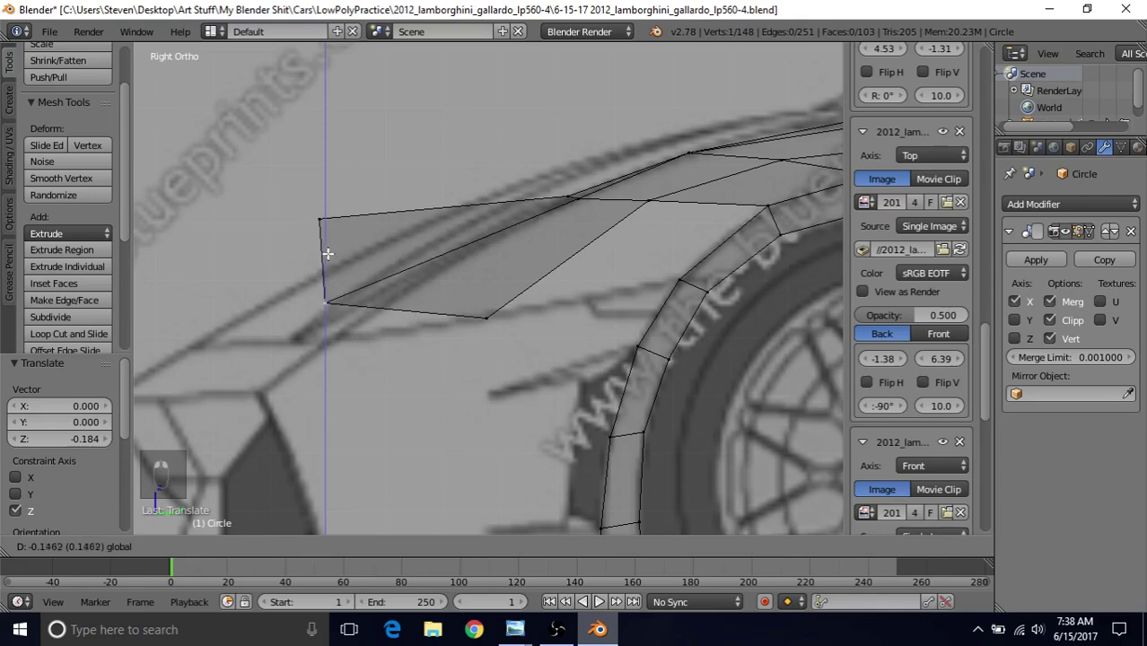
{"action": "left_click", "coordinate": [343, 283]}
Lower the inner vertex of the extruded fender end -0.215 along Z, beside the lowered middle vertex in side view
{"action": "right_click", "coordinate": [339, 222]}
{"action": "scroll", "coordinate": [341, 224], "scroll_direction": "up", "scroll_amount": 2}
{"action": "middle_click_drag", "start_coordinate": [341, 224], "coordinate": [436, 203], "text": "shift"}
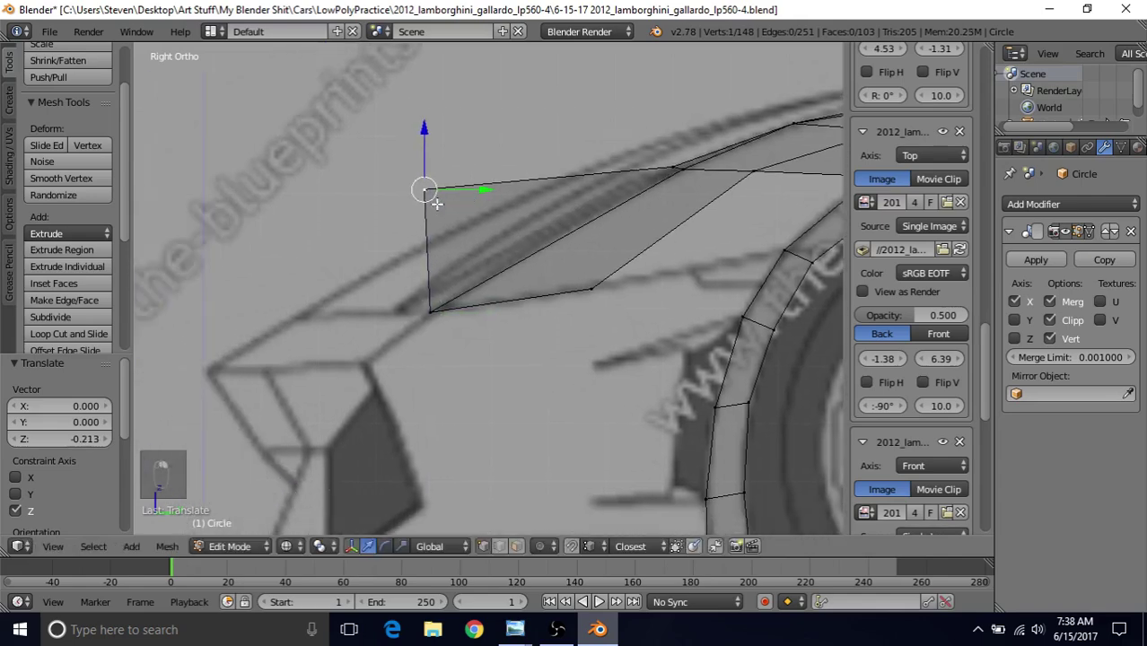
{"action": "key", "text": "g"}
{"action": "key", "text": "z"}
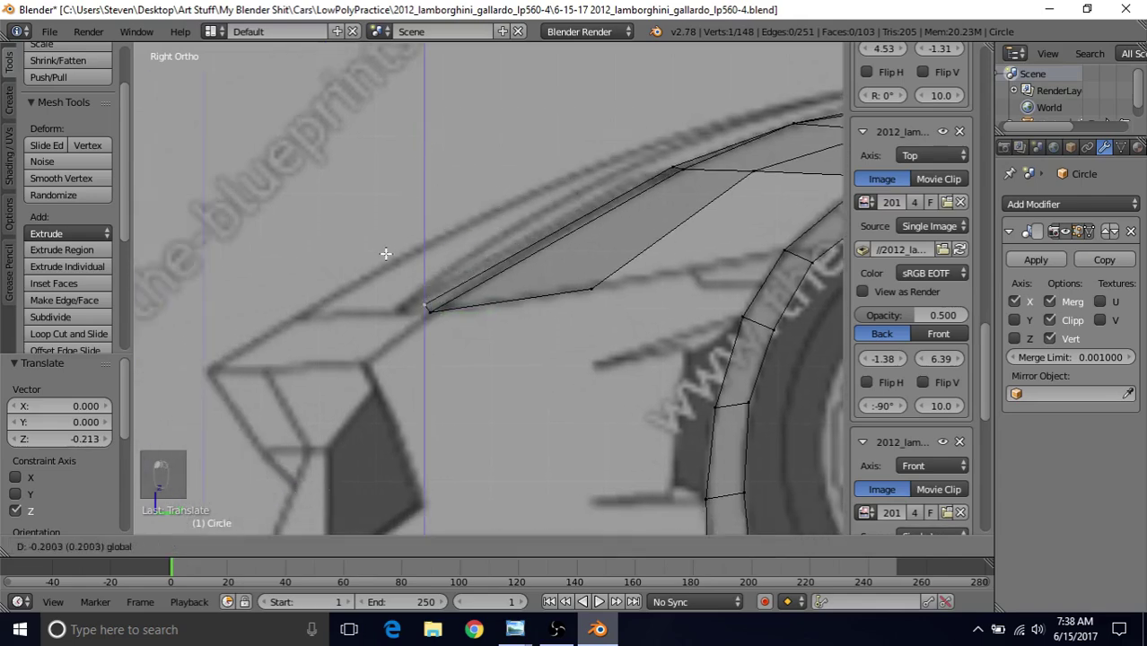
{"action": "left_click", "coordinate": [383, 261]}
Fill a four-vertex face between the outer fender edge and the upper front part of the wheel arch rim
{"action": "middle_click_drag", "start_coordinate": [706, 289], "coordinate": [440, 280], "text": "shift"}
{"action": "right_click", "coordinate": [311, 296]}
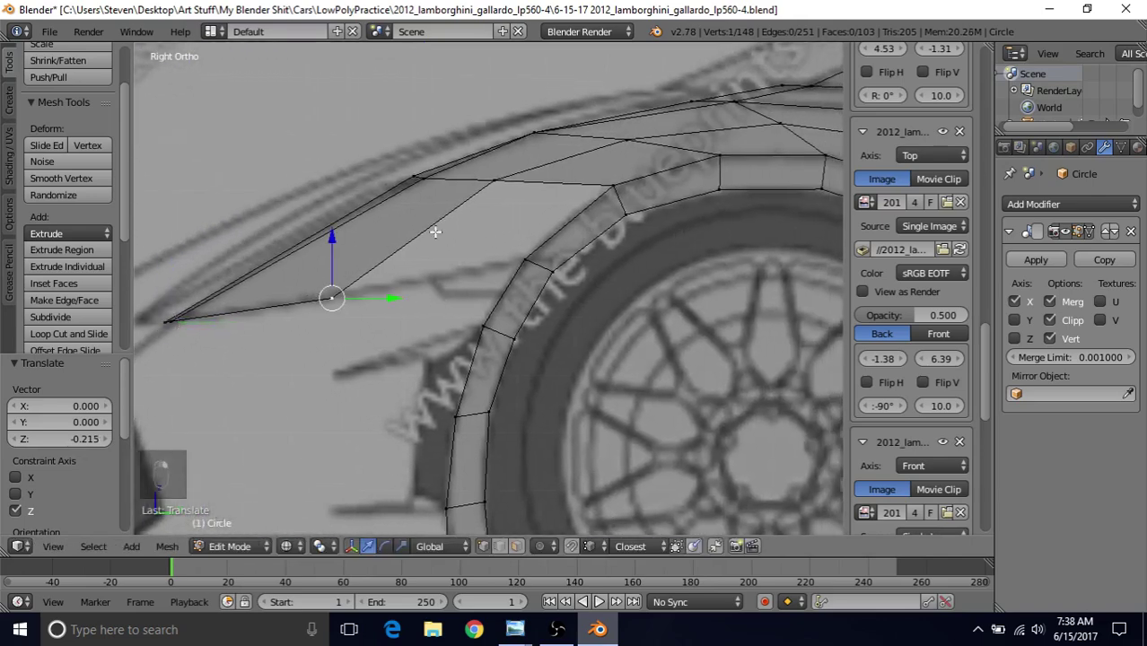
{"action": "right_click", "coordinate": [524, 254], "text": "shift"}
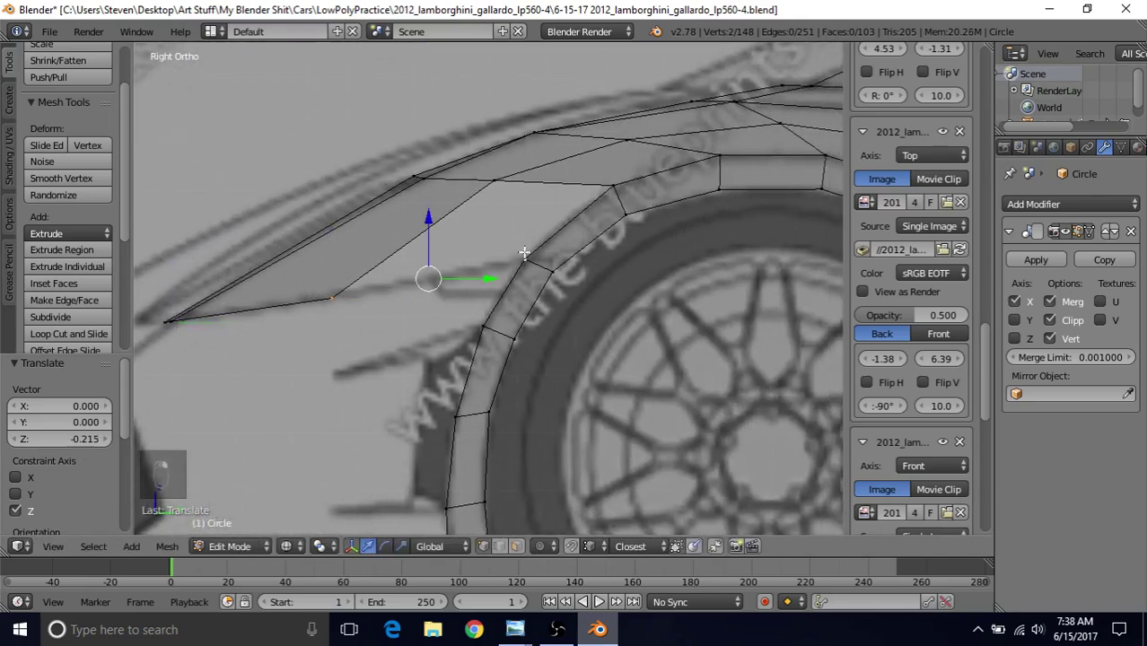
{"action": "right_click", "coordinate": [607, 183], "text": "shift"}
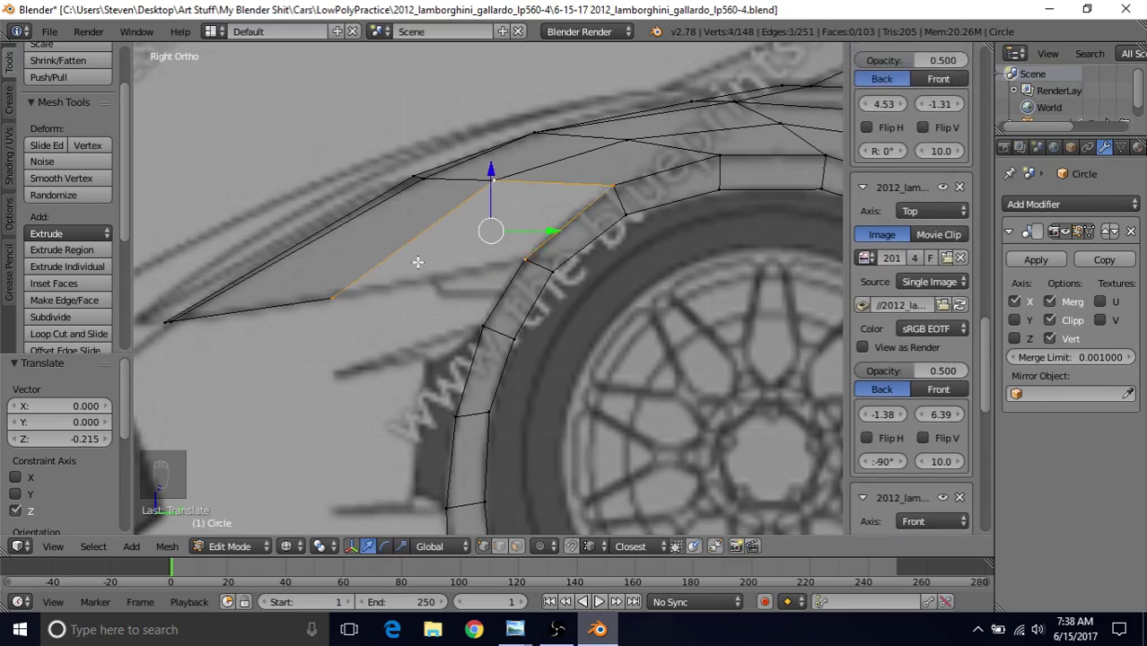
{"action": "key", "text": "f"}
{"action": "scroll", "coordinate": [411, 282], "scroll_direction": "down", "scroll_amount": 4}
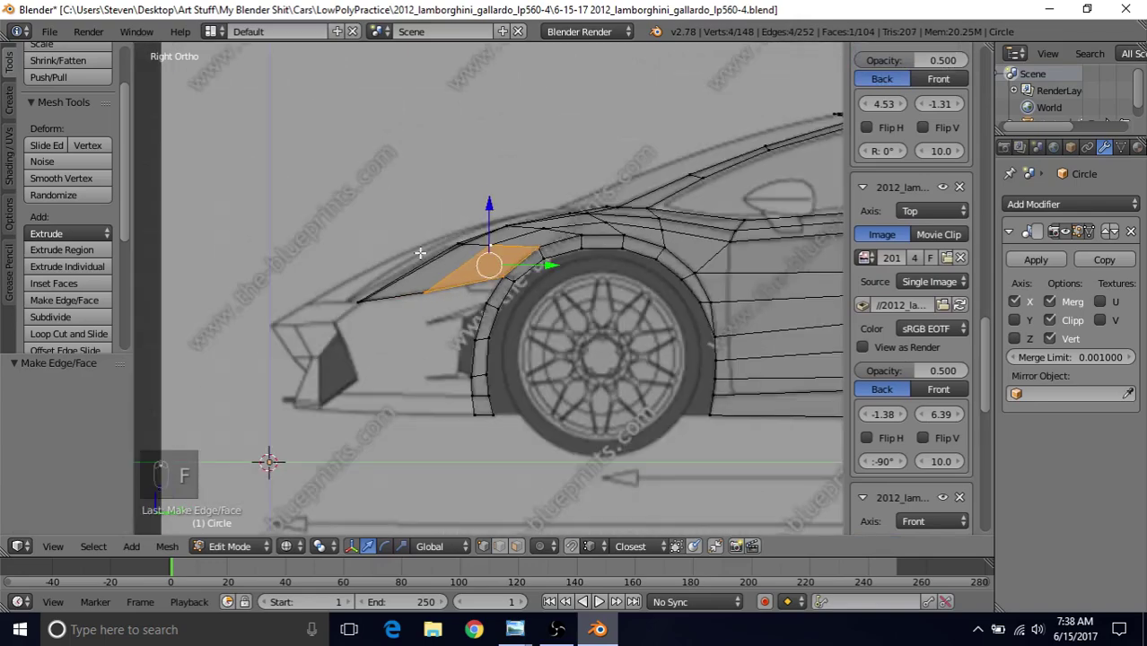
Inspect the new fender face and the front body shape in solid shading from an angled view
{"action": "key", "text": "z"}
{"action": "key", "text": "Tab"}
{"action": "scroll", "coordinate": [427, 303], "scroll_direction": "down", "scroll_amount": 1}
{"action": "middle_click_drag", "start_coordinate": [477, 188], "coordinate": [544, 218]}
{"action": "scroll", "coordinate": [537, 233], "scroll_direction": "up", "scroll_amount": 3}
{"action": "key", "text": "Tab"}
{"action": "middle_click_drag", "start_coordinate": [504, 256], "coordinate": [475, 276]}
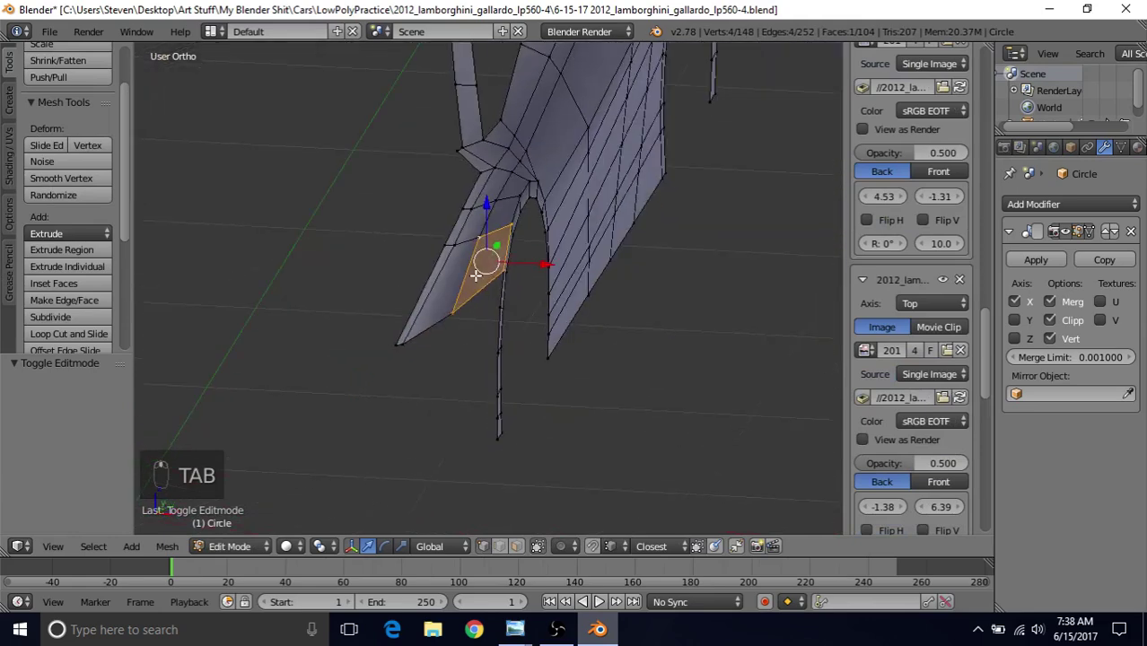
In top view, extrude the fender's five-vertex inner edge along X by -1.576 plus a further -0.343, onto the mirror centreline
{"action": "key", "text": "KP_7"}
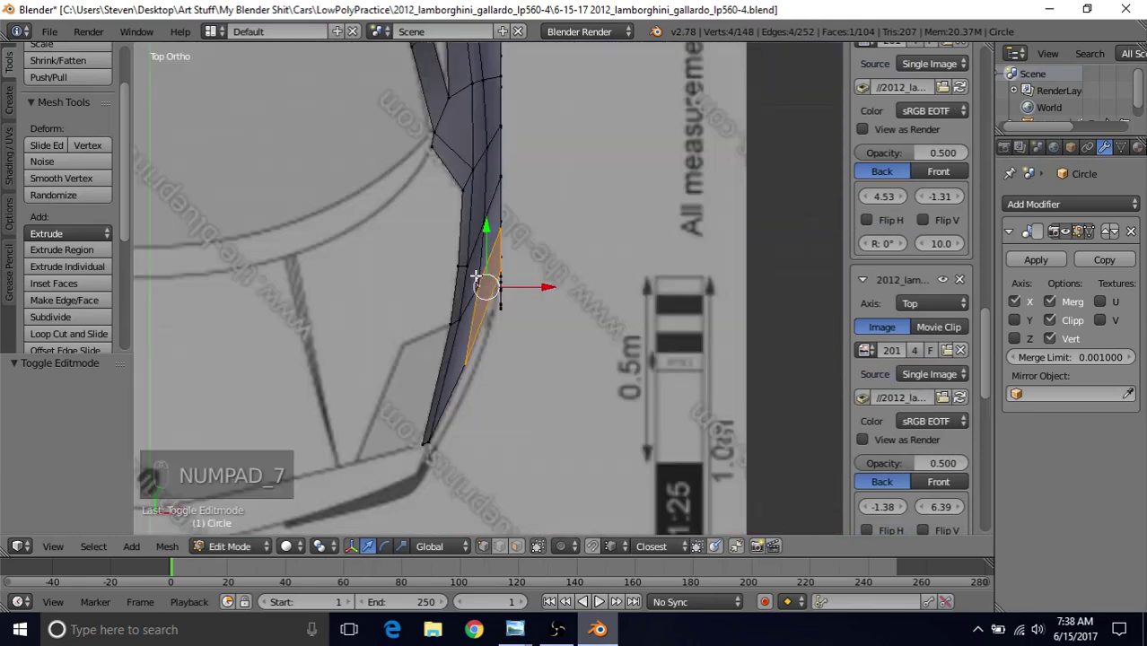
{"action": "key", "text": "z"}
{"action": "middle_click_drag", "start_coordinate": [476, 262], "coordinate": [517, 252], "text": "shift"}
{"action": "right_click", "coordinate": [530, 154]}
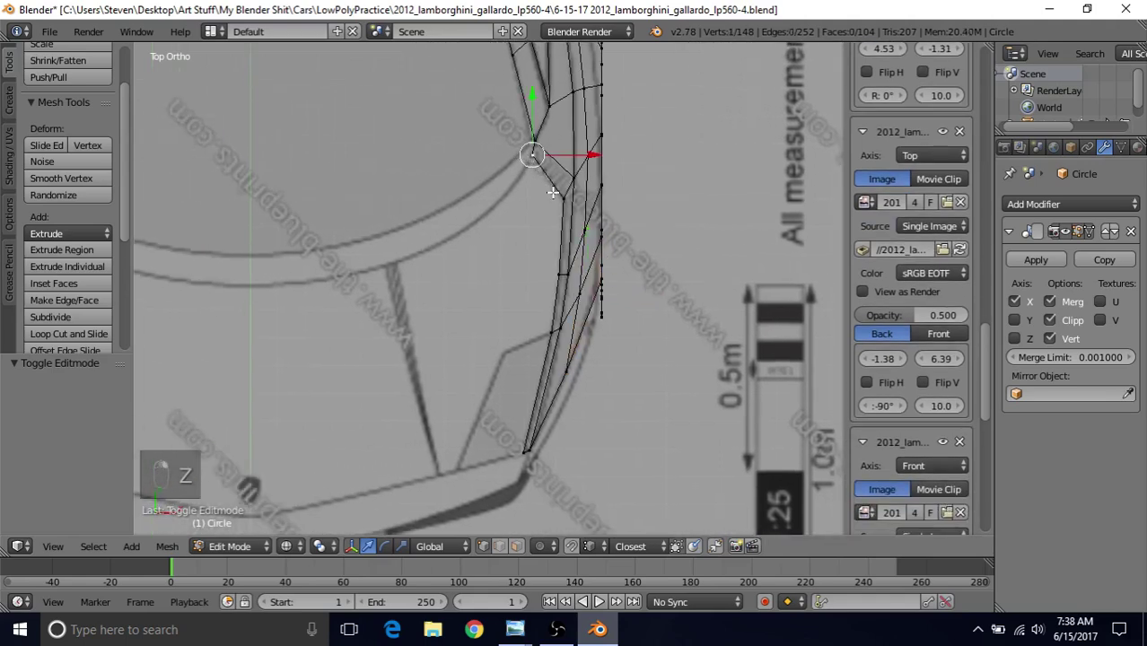
{"action": "right_click", "coordinate": [553, 192], "text": "shift"}
{"action": "right_click", "coordinate": [551, 284], "text": "shift"}
{"action": "right_click", "coordinate": [546, 324], "text": "shift"}
{"action": "right_click", "coordinate": [518, 440], "text": "shift"}
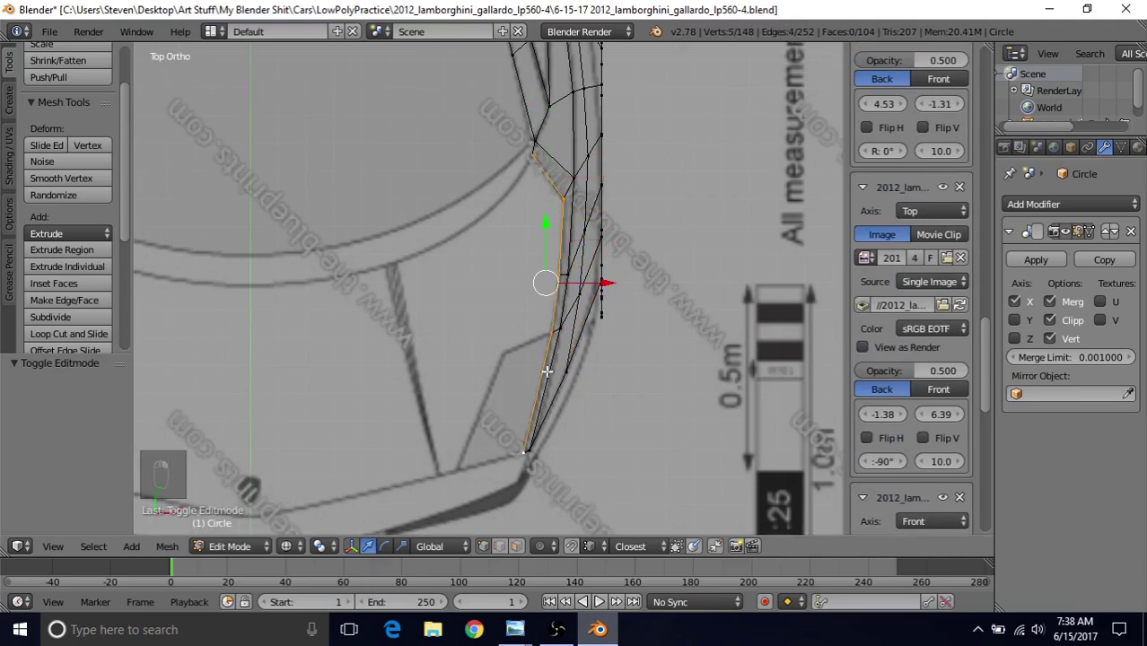
{"action": "middle_click_drag", "start_coordinate": [564, 202], "coordinate": [624, 128], "text": "shift"}
{"action": "key", "text": "e"}
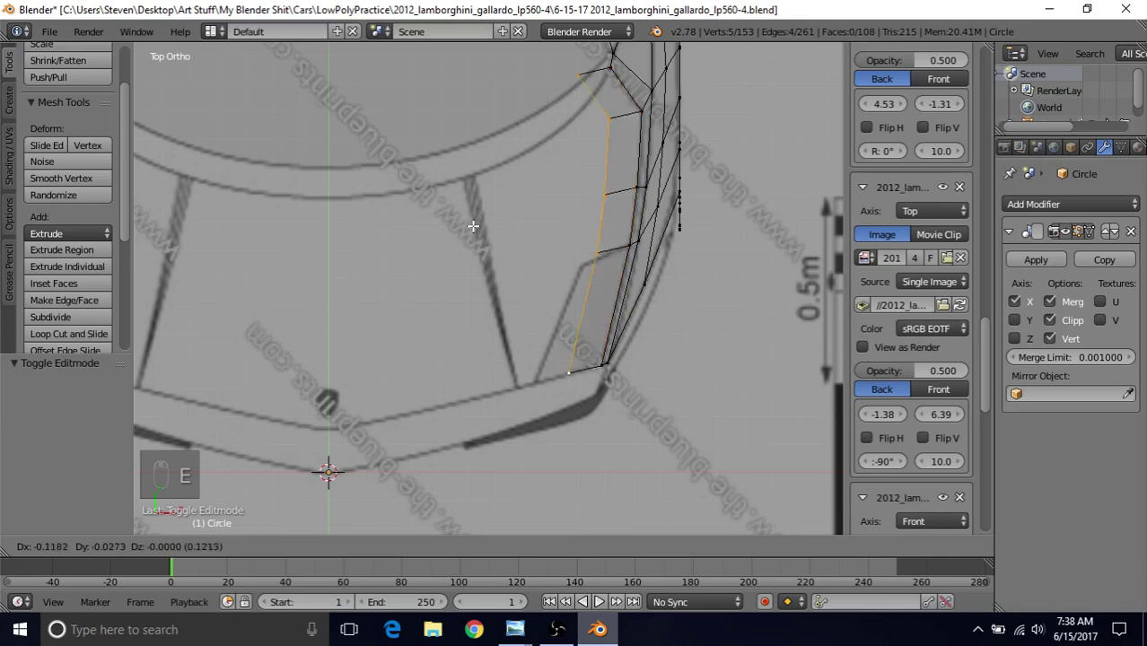
{"action": "right_click", "coordinate": [664, 199]}
{"action": "key", "text": "e"}
{"action": "key", "text": "x"}
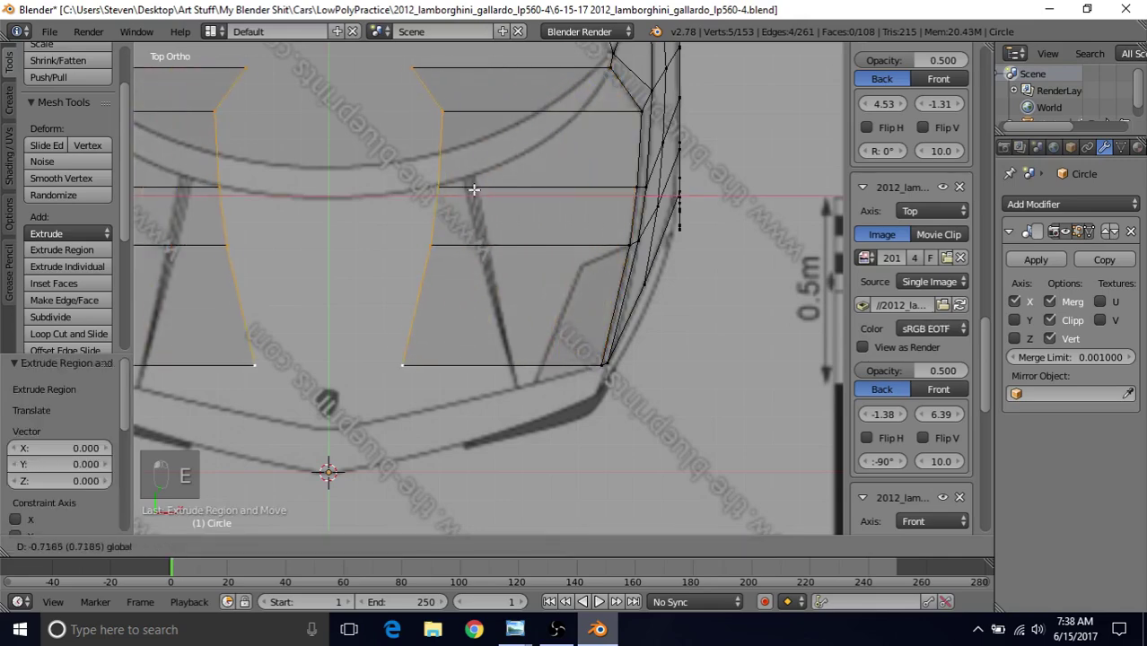
{"action": "left_click", "coordinate": [246, 161]}
{"action": "middle_click_drag", "start_coordinate": [359, 156], "coordinate": [465, 215], "text": "shift"}
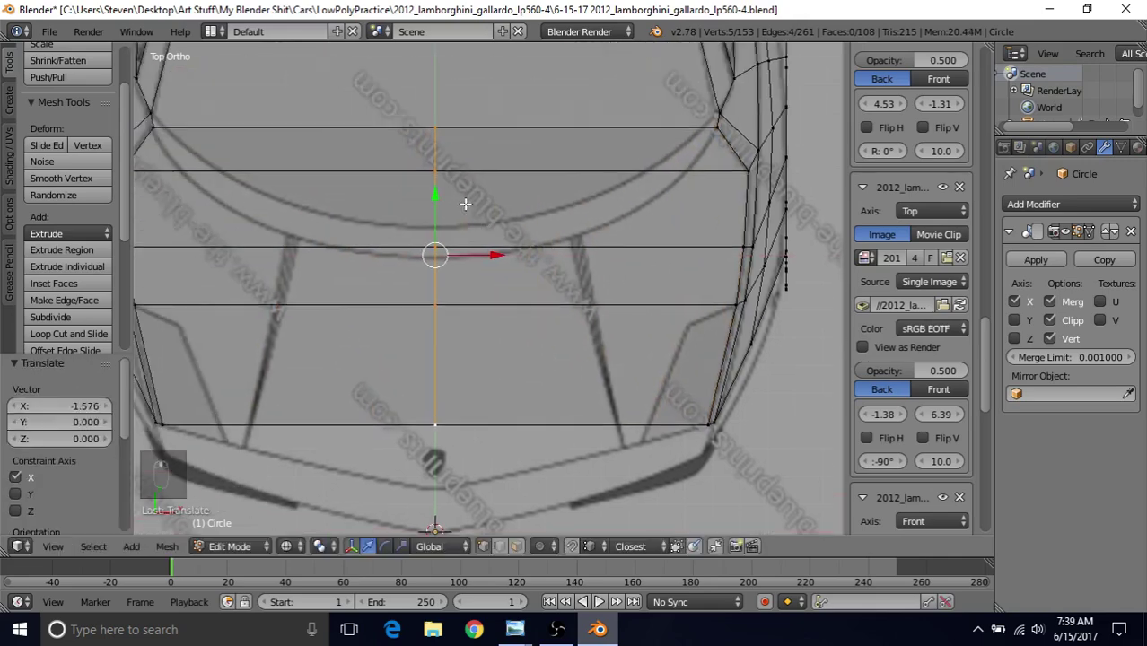
{"action": "left_click_drag", "start_coordinate": [488, 258], "coordinate": [394, 239]}
{"action": "middle_click_drag", "start_coordinate": [470, 309], "coordinate": [551, 220], "text": "shift"}
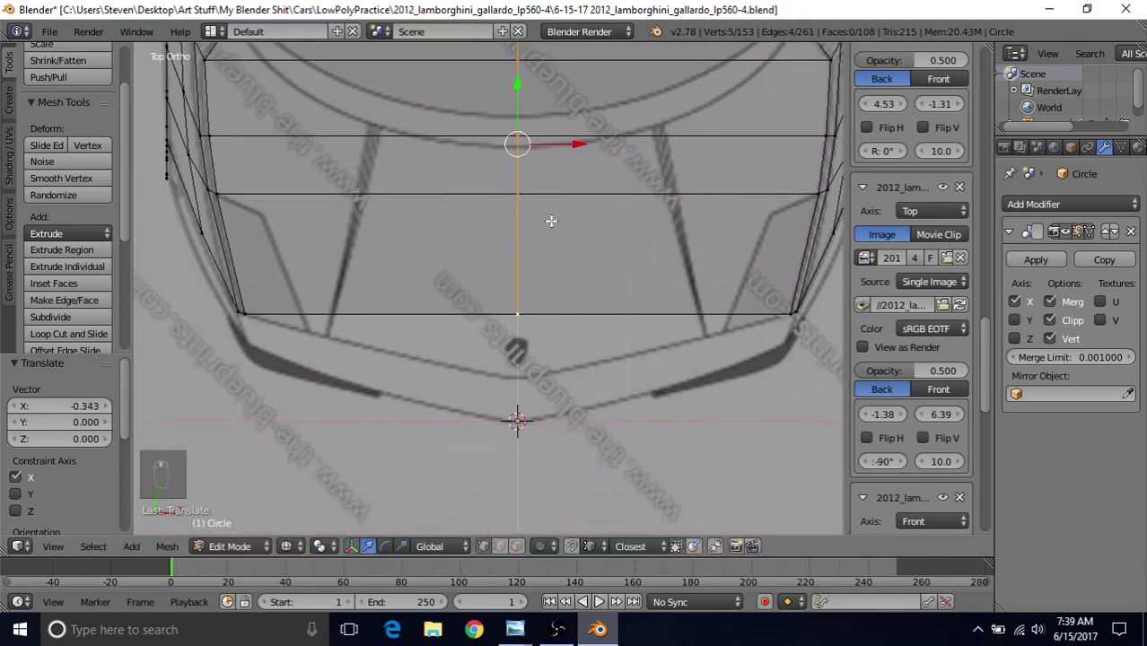
Move the three frontmost hood centreline vertices forward along Y in top view, the third one by -0.400
{"action": "right_click", "coordinate": [522, 320]}
{"action": "left_click_drag", "start_coordinate": [516, 262], "coordinate": [517, 315]}
{"action": "middle_click_drag", "start_coordinate": [517, 315], "coordinate": [462, 377], "text": "shift"}
{"action": "right_click", "coordinate": [462, 255]}
{"action": "left_click_drag", "start_coordinate": [463, 194], "coordinate": [463, 324]}
{"action": "right_click", "coordinate": [462, 196]}
{"action": "left_click_drag", "start_coordinate": [464, 128], "coordinate": [454, 255]}
Move the two rear hood centreline vertices forward in top view, the rearmost by -0.479 and then 0.003 along Y
{"action": "right_click", "coordinate": [471, 143]}
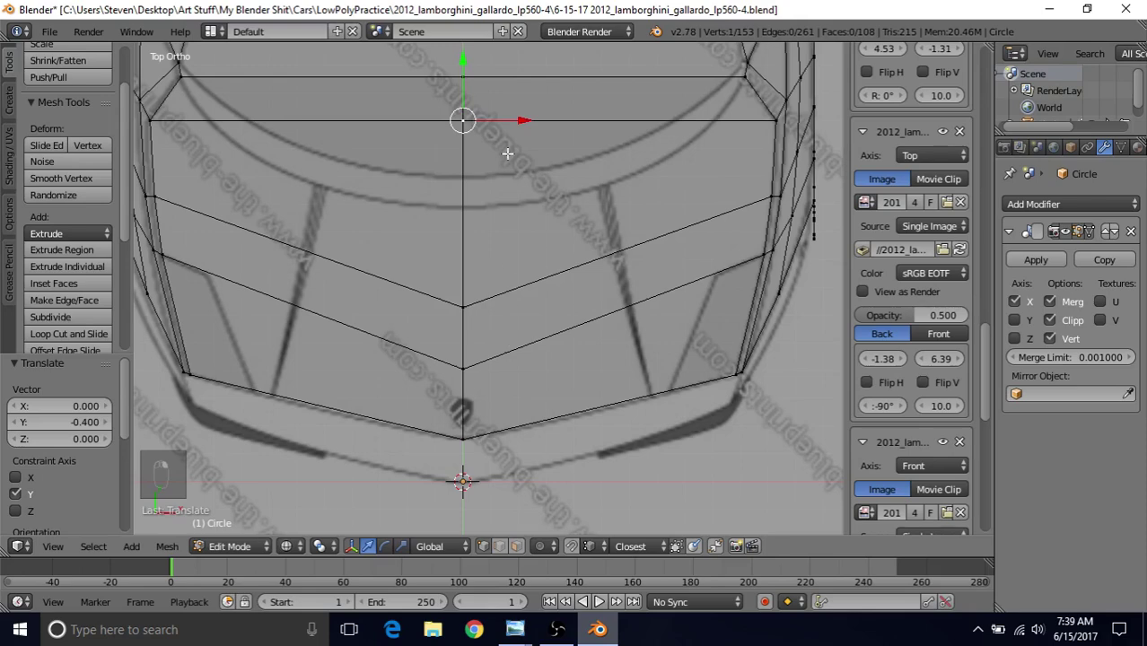
{"action": "left_click_drag", "start_coordinate": [466, 66], "coordinate": [453, 207]}
{"action": "key", "text": "ctrl+z"}
{"action": "scroll", "coordinate": [473, 196], "scroll_direction": "down", "scroll_amount": 1}
{"action": "left_click_drag", "start_coordinate": [470, 153], "coordinate": [464, 257]}
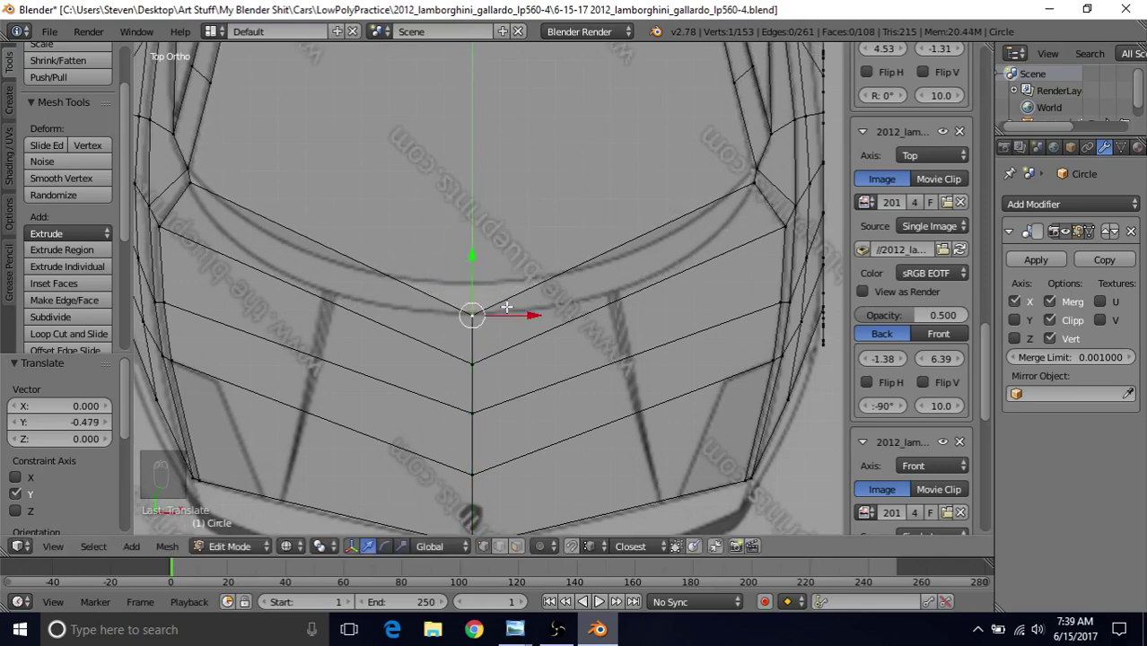
{"action": "left_click_drag", "start_coordinate": [473, 262], "coordinate": [472, 328]}
{"action": "middle_click_drag", "start_coordinate": [471, 329], "coordinate": [476, 201], "text": "shift"}
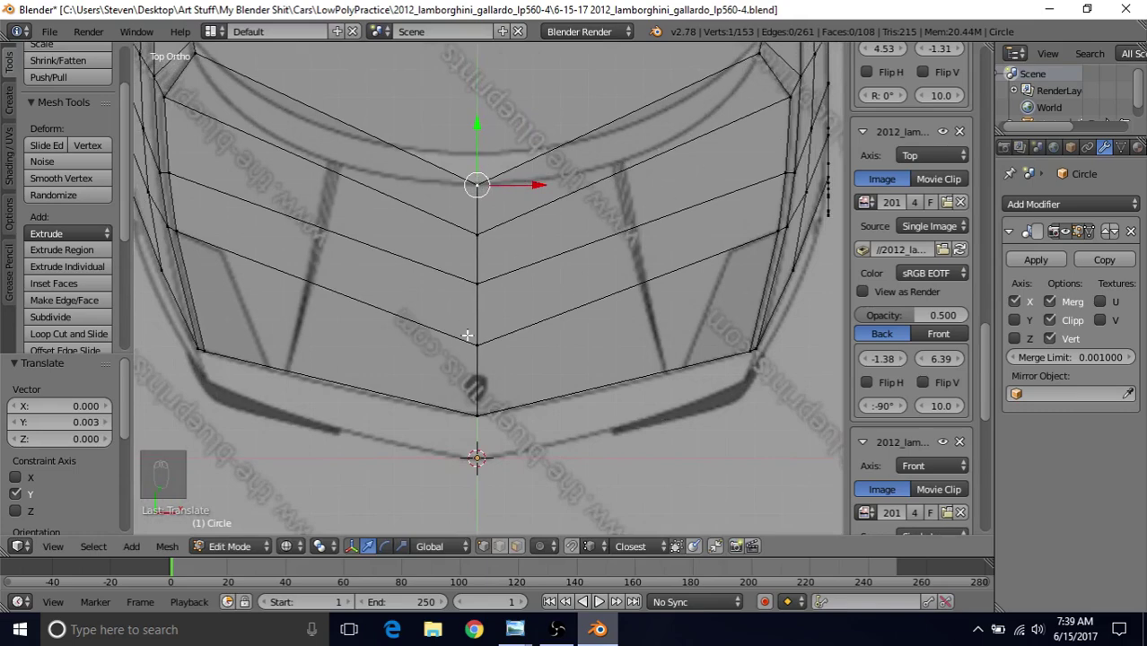
Select all five vertices along the hood centreline in top view
{"action": "middle_click_drag", "start_coordinate": [503, 360], "coordinate": [530, 344], "text": "shift"}
{"action": "key", "text": "c"}
{"action": "left_click_drag", "start_coordinate": [491, 202], "coordinate": [504, 384]}
{"action": "right_click", "coordinate": [520, 279]}
{"action": "middle_click_drag", "start_coordinate": [559, 273], "coordinate": [568, 257], "text": "shift"}
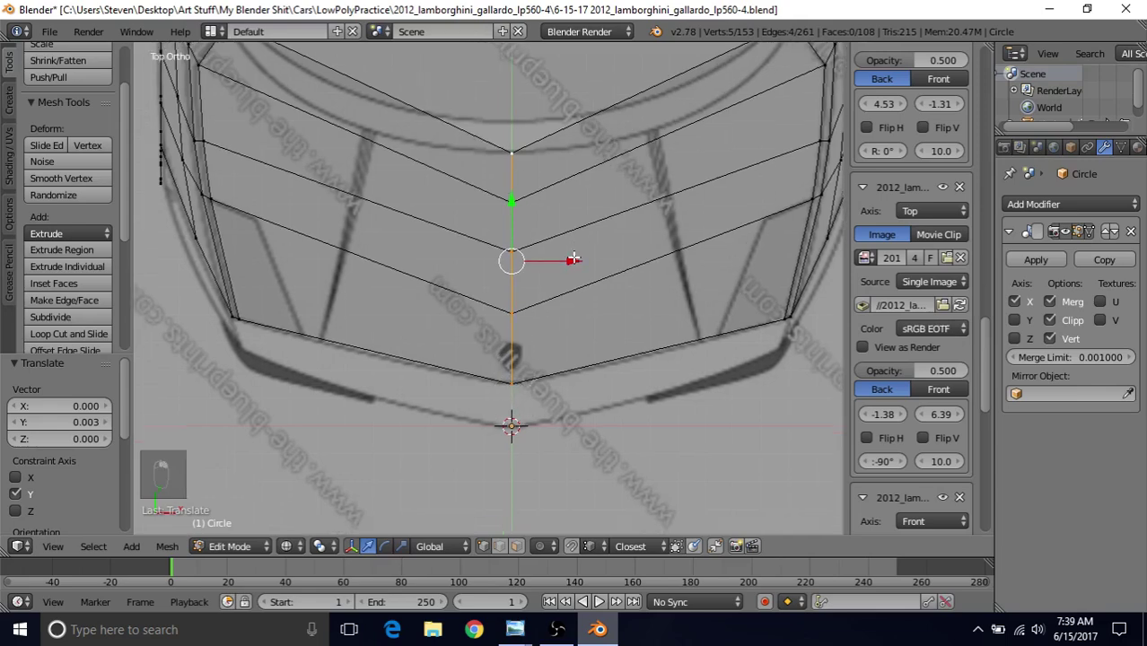
In front view, lower the frontmost hood centreline vertex -0.010 along Z
{"action": "key", "text": "KP_1"}
{"action": "scroll", "coordinate": [575, 260], "scroll_direction": "up", "scroll_amount": 3}
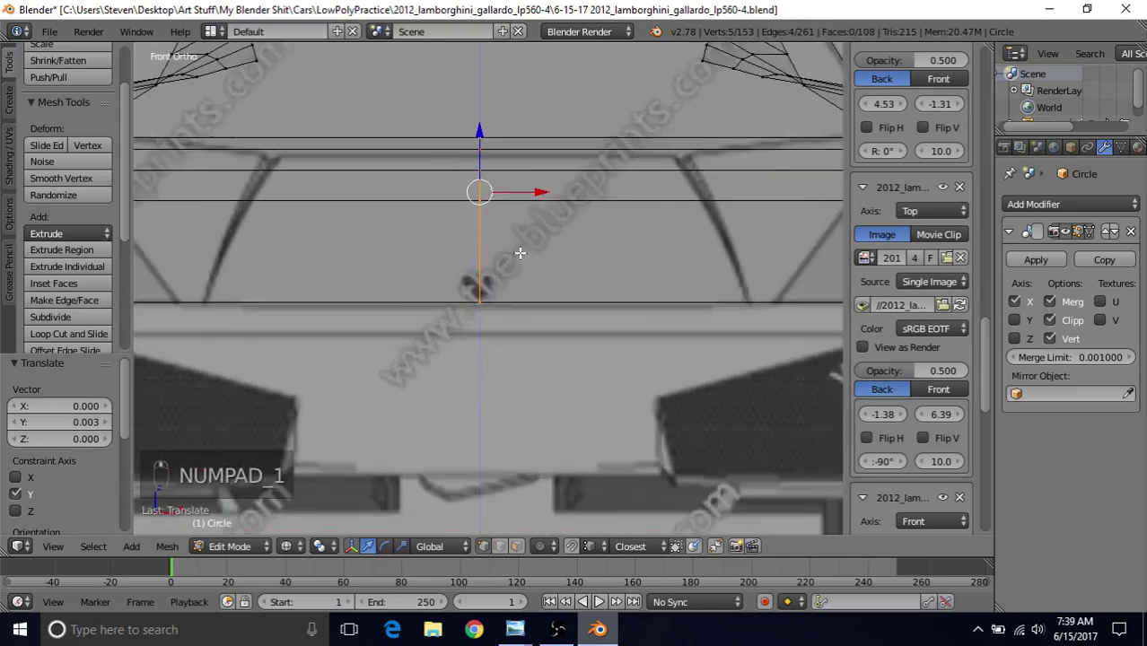
{"action": "scroll", "coordinate": [521, 254], "scroll_direction": "down", "scroll_amount": 1}
{"action": "middle_click_drag", "start_coordinate": [544, 219], "coordinate": [543, 237], "text": "shift"}
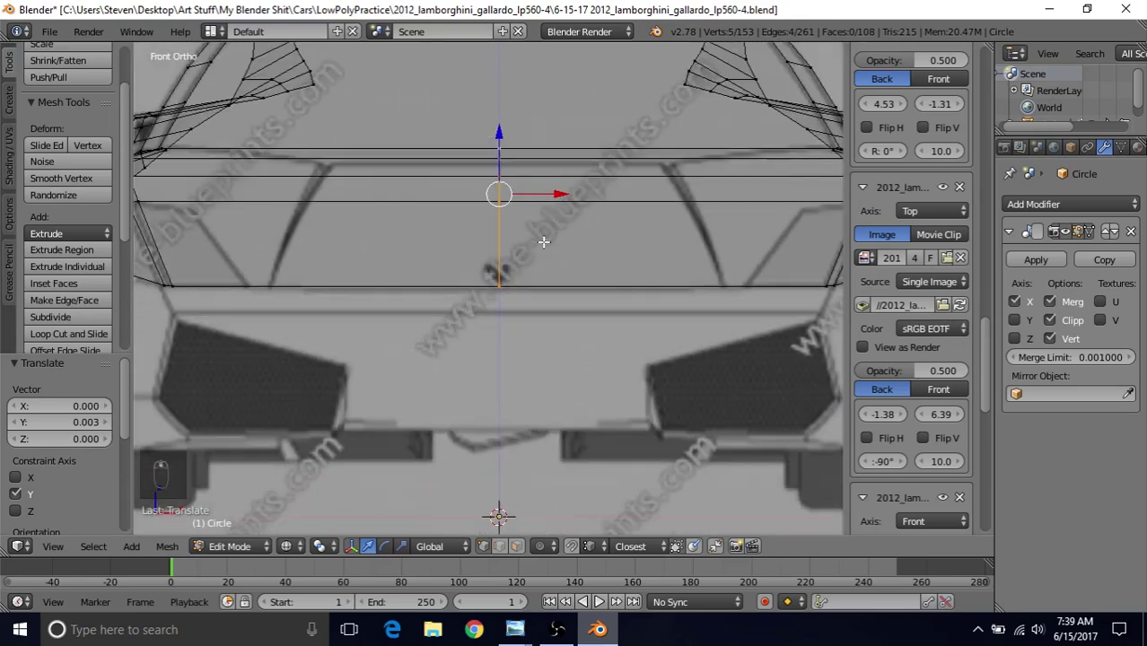
{"action": "right_click", "coordinate": [499, 284]}
{"action": "key", "text": "g"}
{"action": "key", "text": "z"}
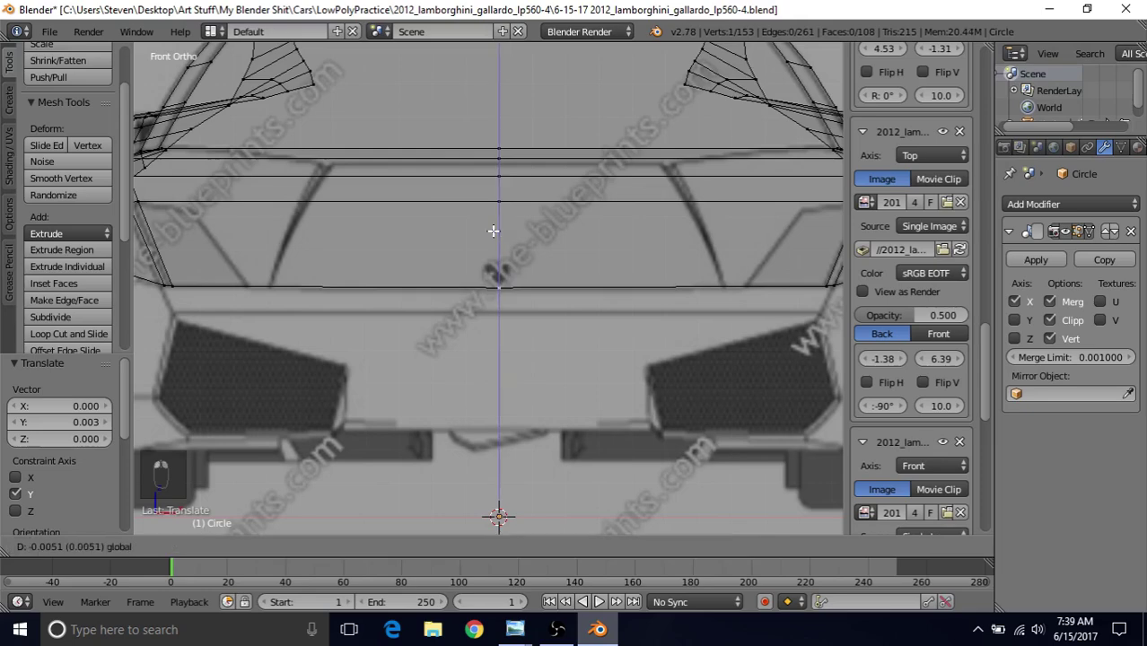
{"action": "left_click", "coordinate": [386, 299]}
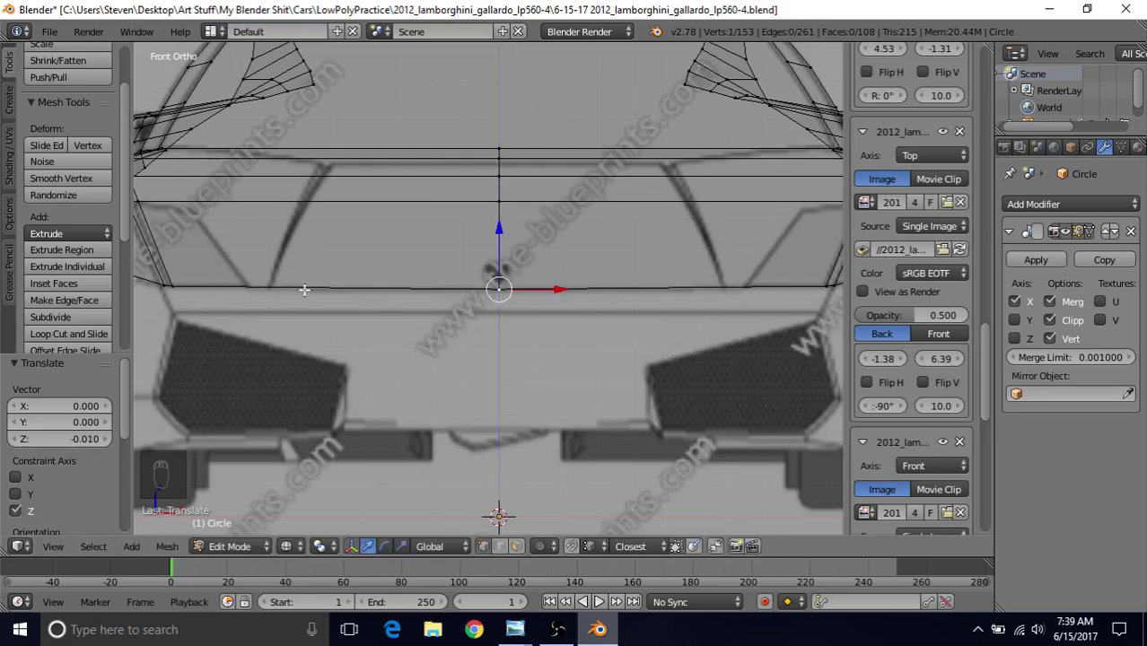
Lower the second and third hood centreline vertices from the front along Z in front view
{"action": "middle_click_drag", "start_coordinate": [455, 223], "coordinate": [469, 280], "text": "shift"}
{"action": "right_click", "coordinate": [512, 258]}
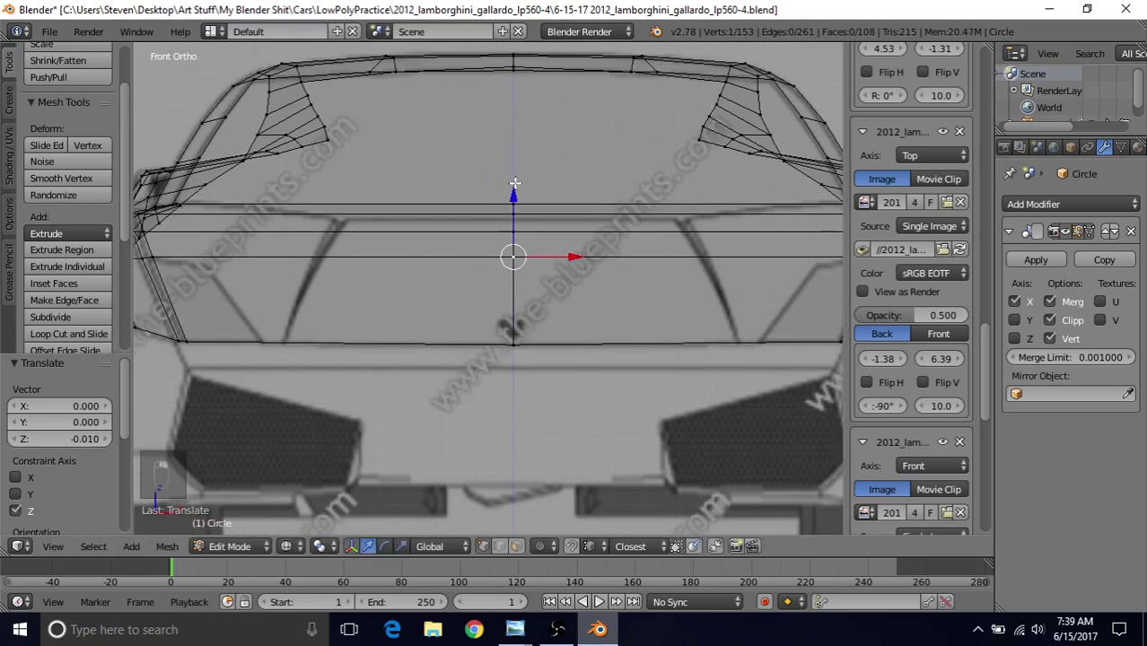
{"action": "key", "text": "g"}
{"action": "key", "text": "z"}
{"action": "left_click", "coordinate": [511, 229]}
{"action": "key", "text": "g"}
{"action": "key", "text": "z"}
{"action": "left_click", "coordinate": [513, 180]}
Lower the two rear hood centreline vertices along Z in front view, the rearmost by -0.053
{"action": "right_click", "coordinate": [513, 210]}
{"action": "key", "text": "g"}
{"action": "key", "text": "z"}
{"action": "left_click", "coordinate": [513, 196]}
{"action": "key", "text": "g"}
{"action": "key", "text": "z"}
{"action": "left_click", "coordinate": [514, 160]}
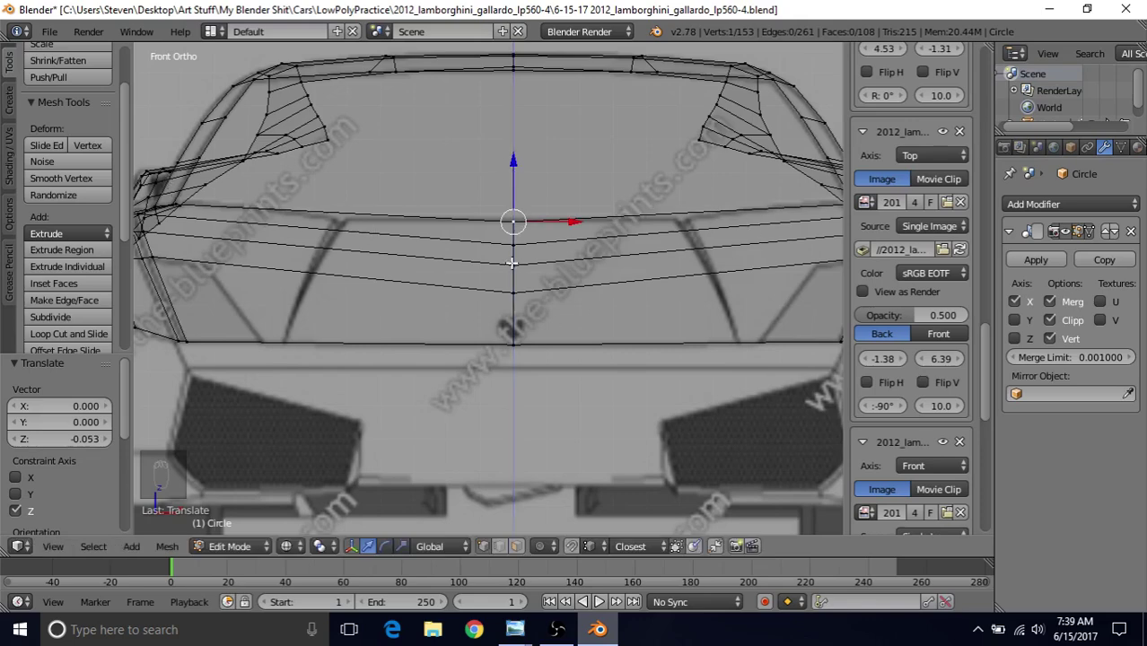
Raise the rearmost hood centreline vertex about 0.010 along Z to the blueprint's hood edge
{"action": "key", "text": "g"}
{"action": "key", "text": "z"}
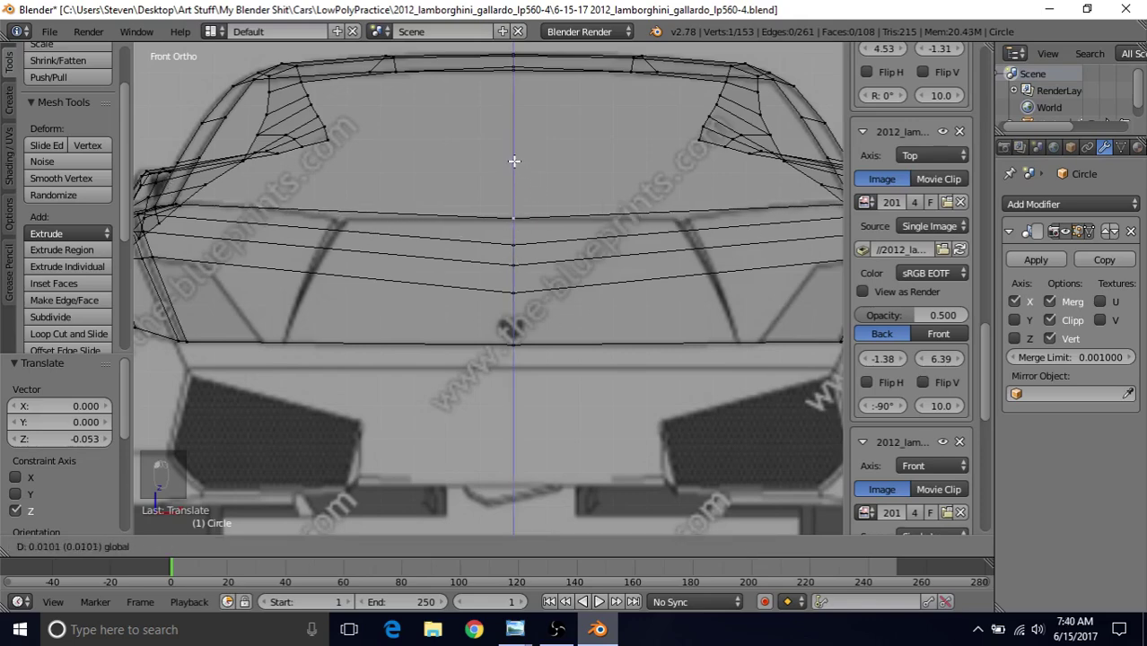
{"action": "left_click", "coordinate": [514, 161]}
{"action": "key", "text": "g"}
{"action": "key", "text": "z"}
{"action": "left_click", "coordinate": [512, 165]}
Lower the two hood centreline vertices just behind the frontmost one by about -0.020 along Z
{"action": "right_click", "coordinate": [518, 241]}
{"action": "key", "text": "g"}
{"action": "key", "text": "z"}
{"action": "left_click", "coordinate": [514, 235]}
{"action": "key", "text": "g"}
{"action": "key", "text": "z"}
{"action": "left_click", "coordinate": [517, 218]}
Raise the second hood centreline vertex from the rear 0.010 along Z
{"action": "right_click", "coordinate": [514, 239]}
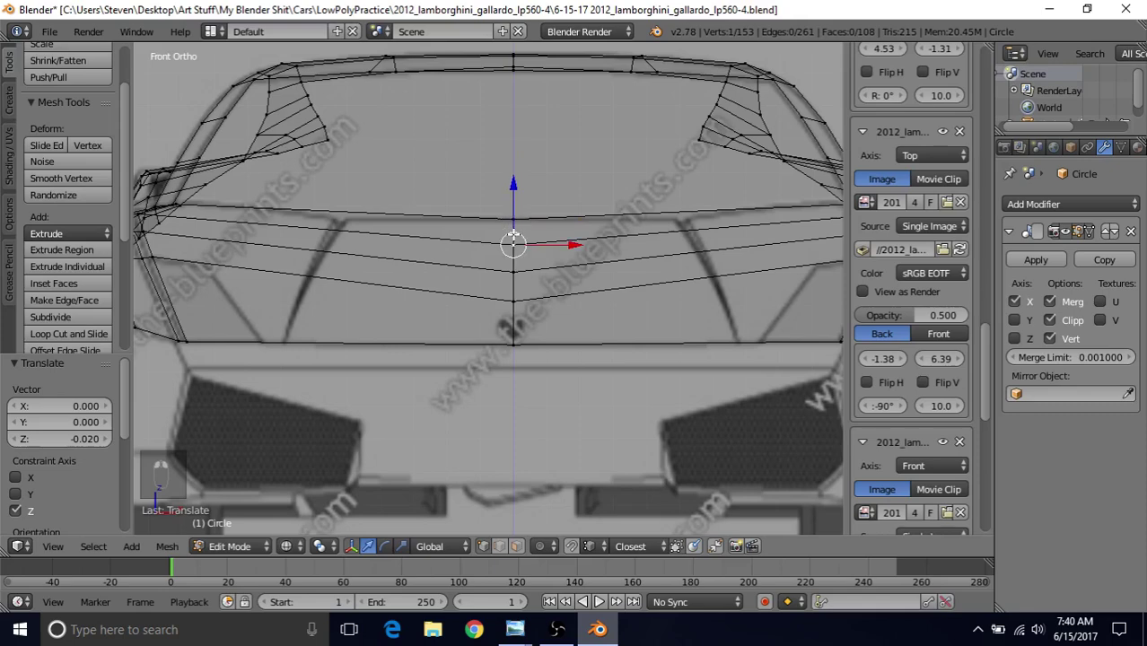
{"action": "key", "text": "g"}
{"action": "key", "text": "z"}
{"action": "left_click", "coordinate": [515, 198]}
{"action": "scroll", "coordinate": [462, 279], "scroll_direction": "down", "scroll_amount": 3}
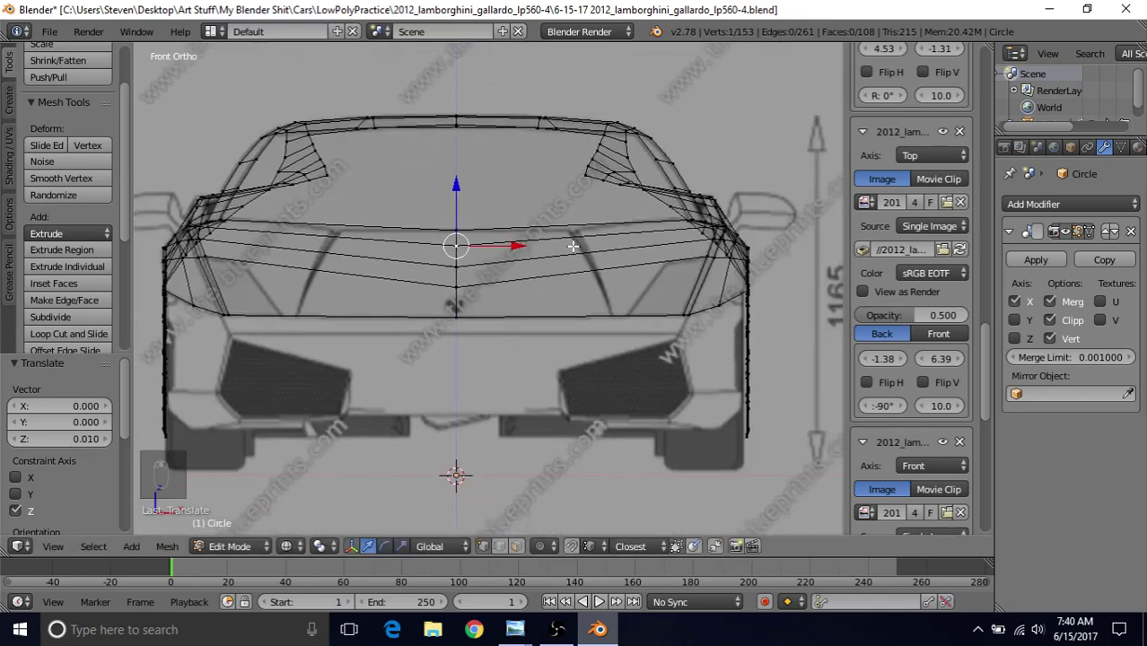
Add one centred loop cut running front to back through the hood, midway between centreline and fender
{"action": "scroll", "coordinate": [571, 246], "scroll_direction": "down", "scroll_amount": 2, "text": "ctrl"}
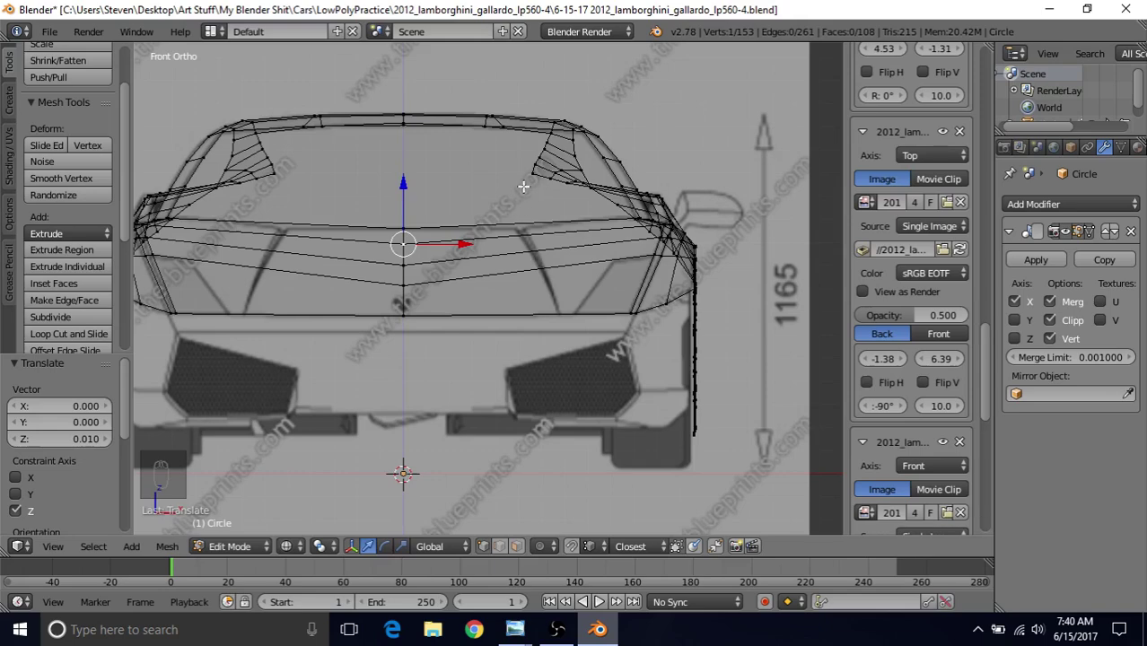
{"action": "key", "text": "ctrl+r"}
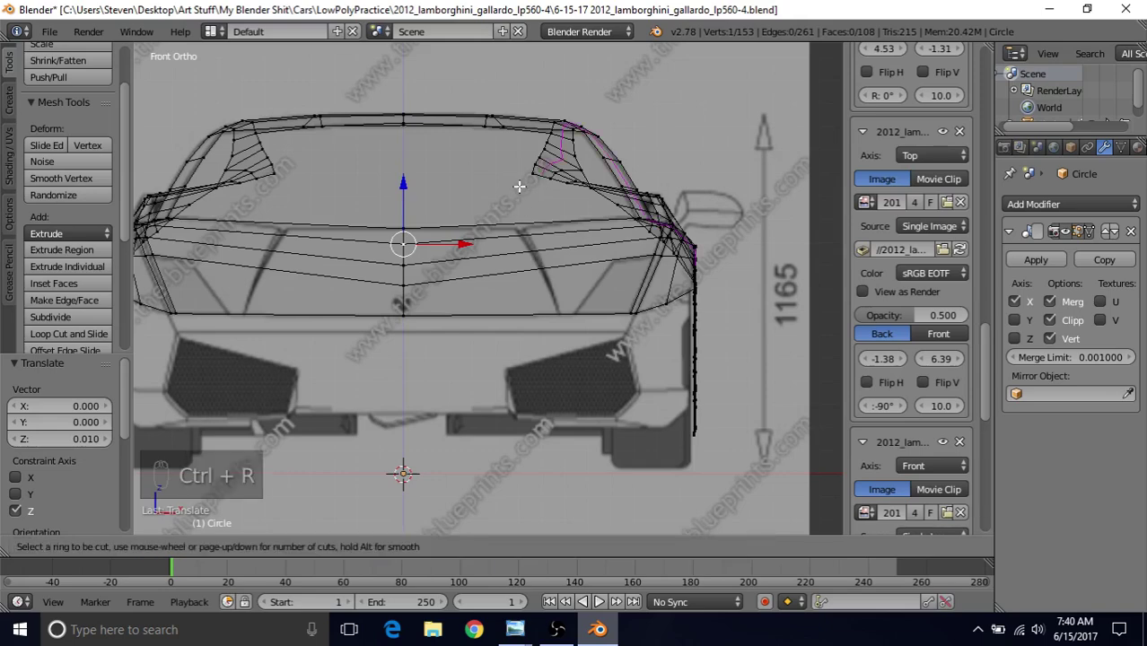
{"action": "left_click", "coordinate": [501, 245]}
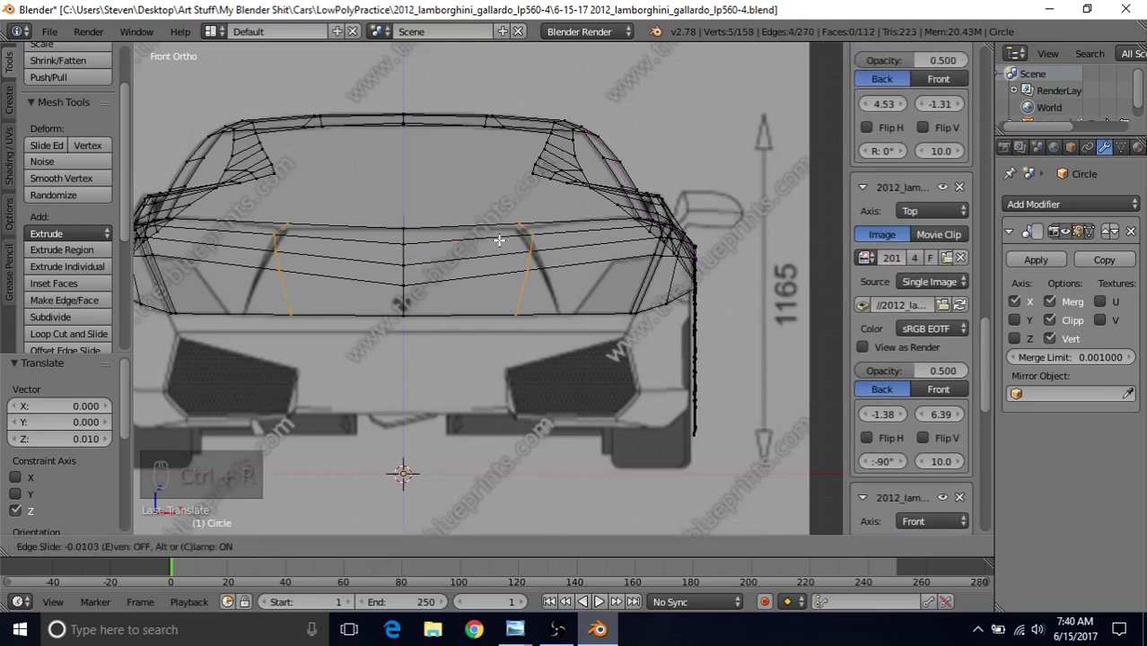
{"action": "right_click", "coordinate": [501, 244]}
Align the loop cut's two lowest vertices to the hood crease in front view: lowest 0.186 X and -0.006 Z, next 0.053 X
{"action": "middle_click_drag", "start_coordinate": [524, 280], "coordinate": [443, 290], "text": "shift"}
{"action": "scroll", "coordinate": [424, 319], "scroll_direction": "up", "scroll_amount": 4}
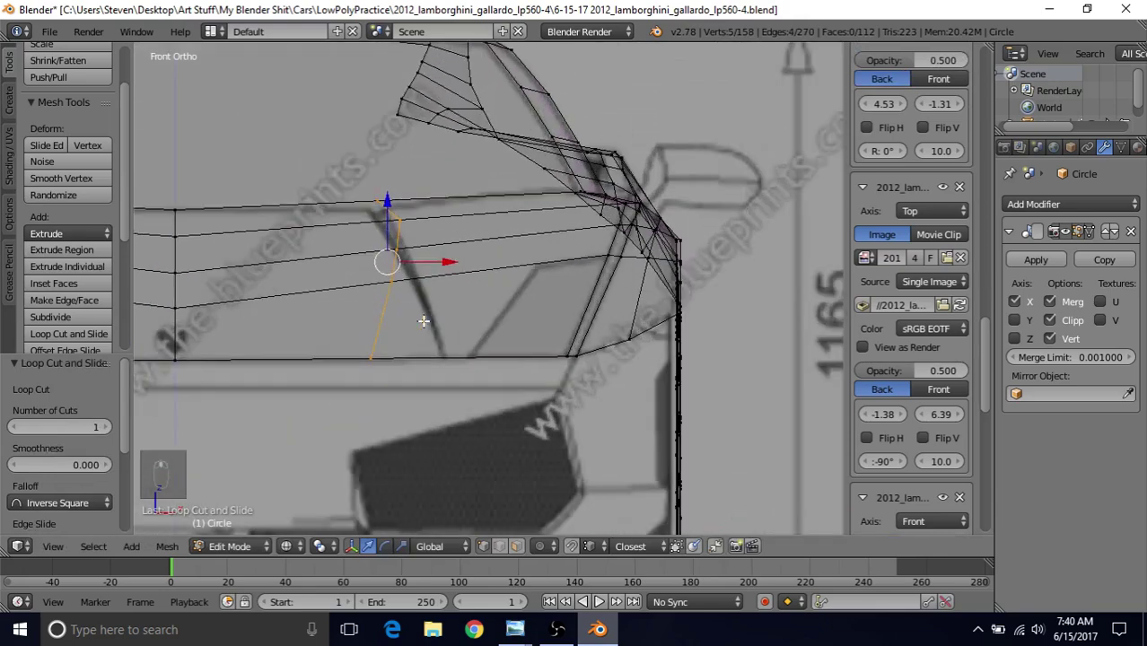
{"action": "right_click", "coordinate": [344, 388]}
{"action": "key", "text": "g"}
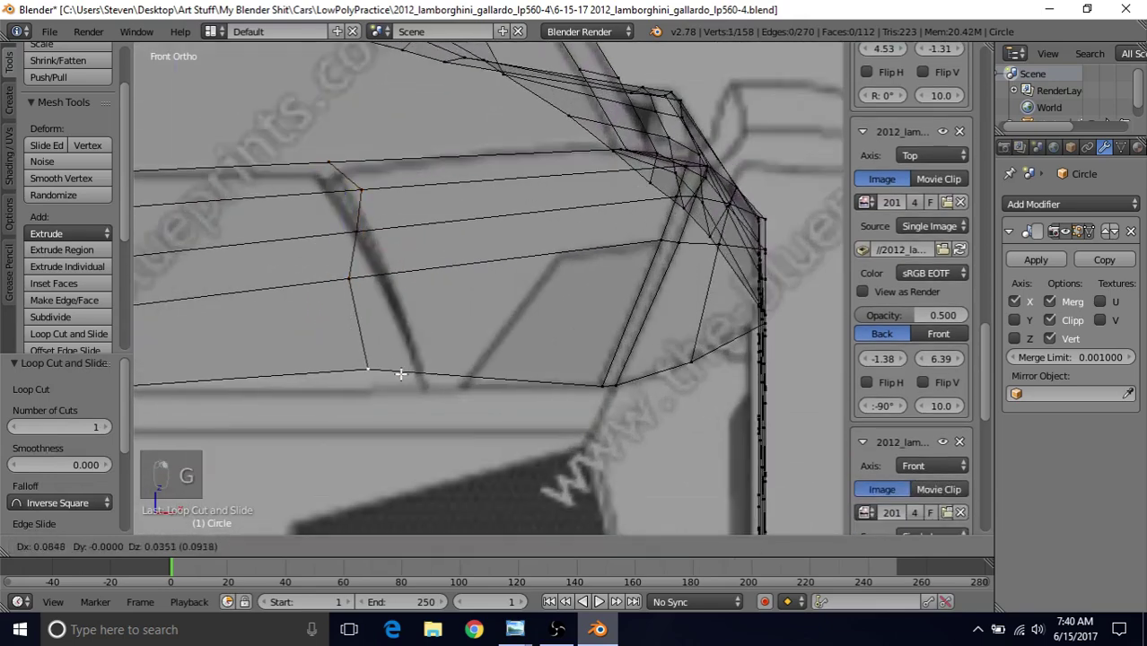
{"action": "left_click", "coordinate": [456, 397]}
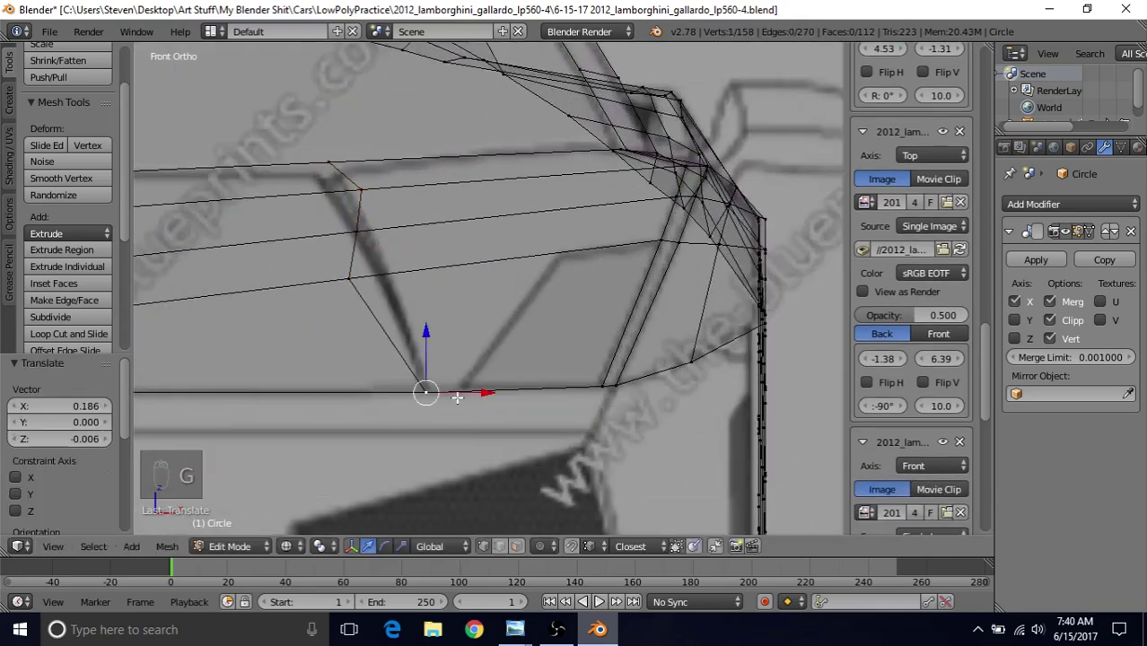
{"action": "right_click", "coordinate": [345, 282]}
{"action": "key", "text": "g"}
{"action": "left_click", "coordinate": [372, 287]}
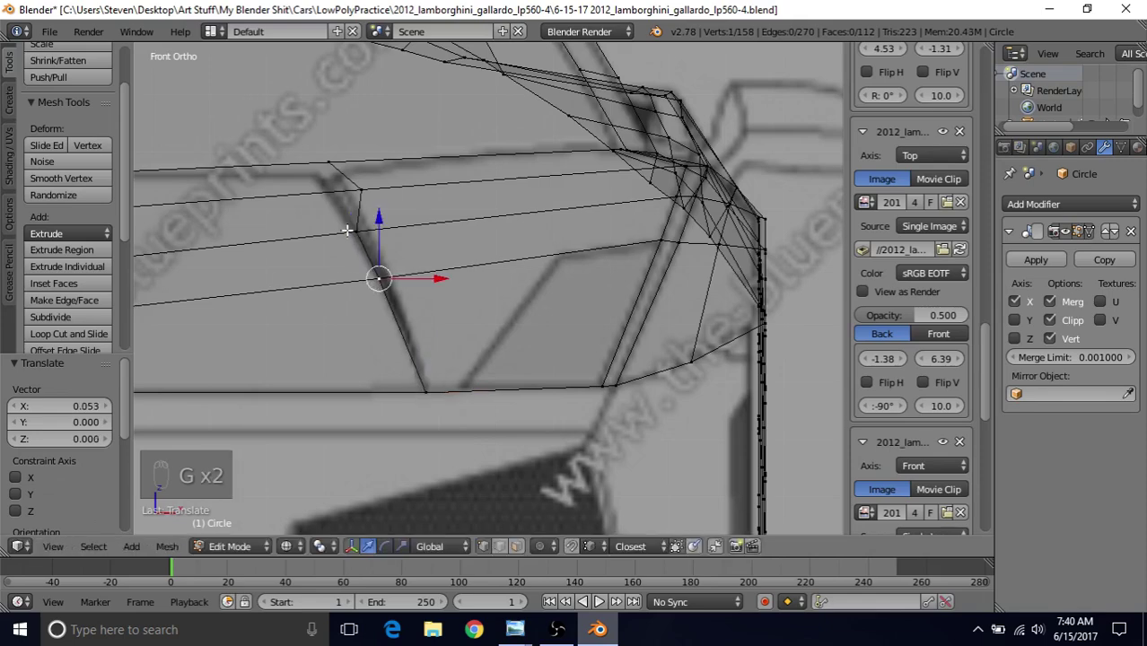
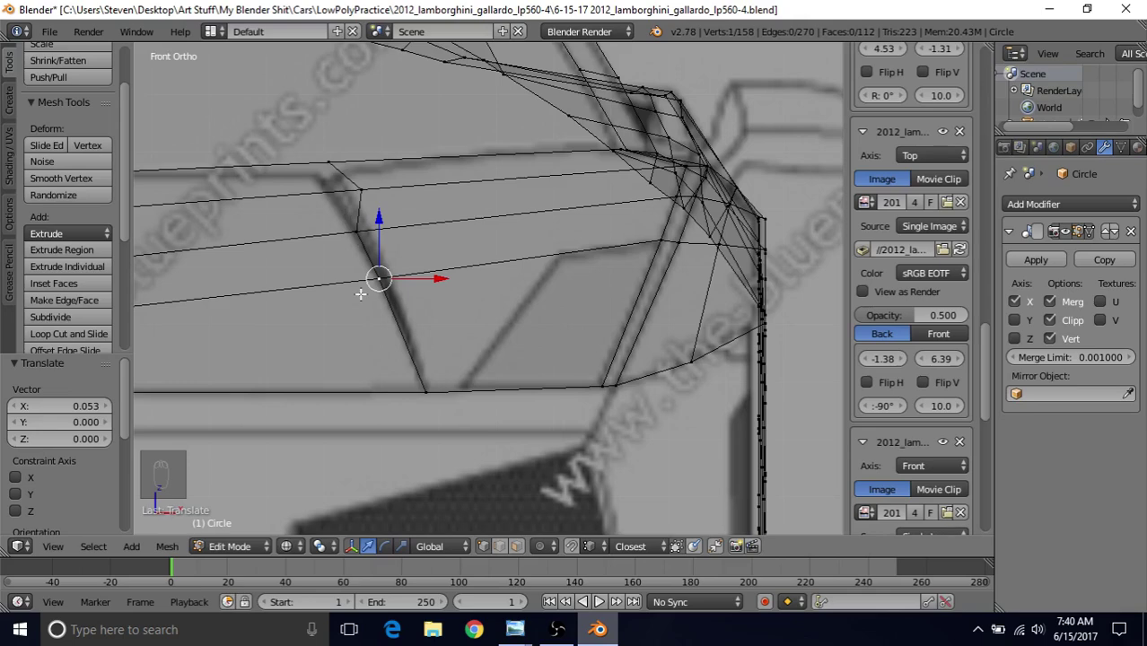
Examine the hood crease and fender shape in the white front-angled Gallardo photo in Windows Photo Viewer, and return to Blender
{"action": "middle_click_drag", "start_coordinate": [387, 315], "coordinate": [504, 333], "text": "shift"}
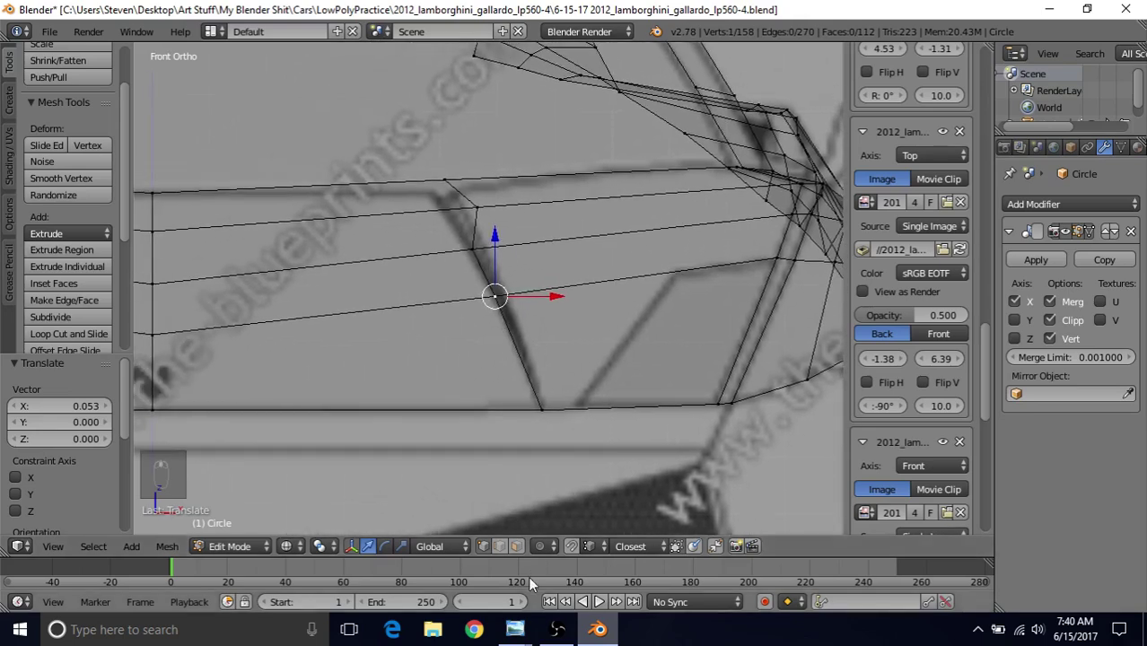
{"action": "left_click", "coordinate": [514, 629]}
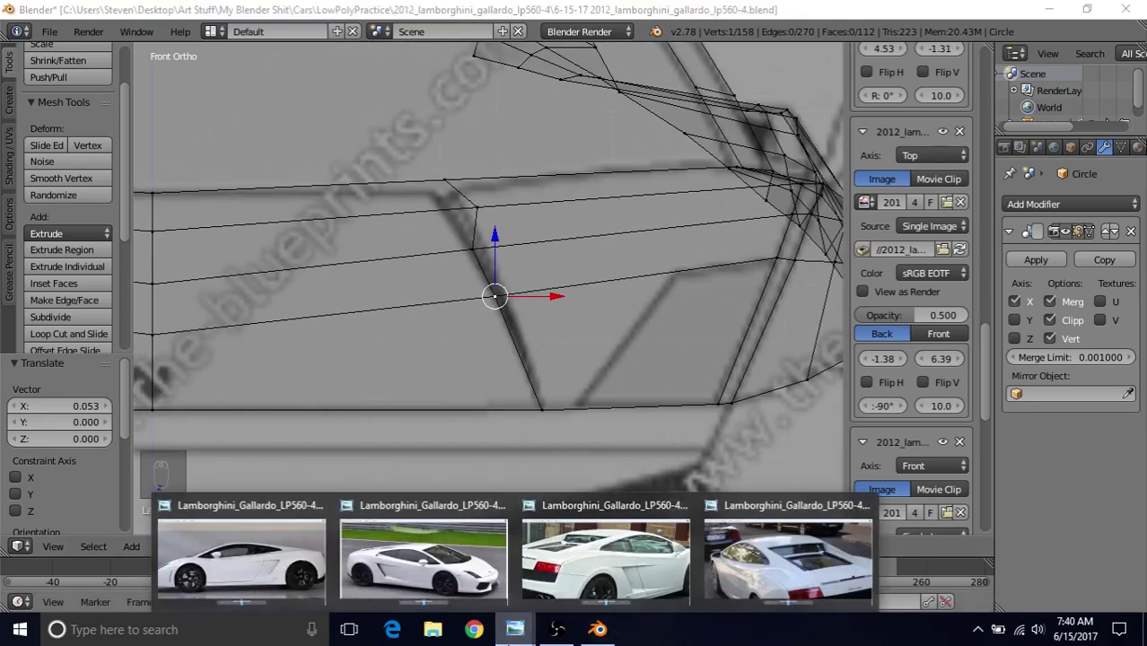
{"action": "left_click", "coordinate": [484, 566]}
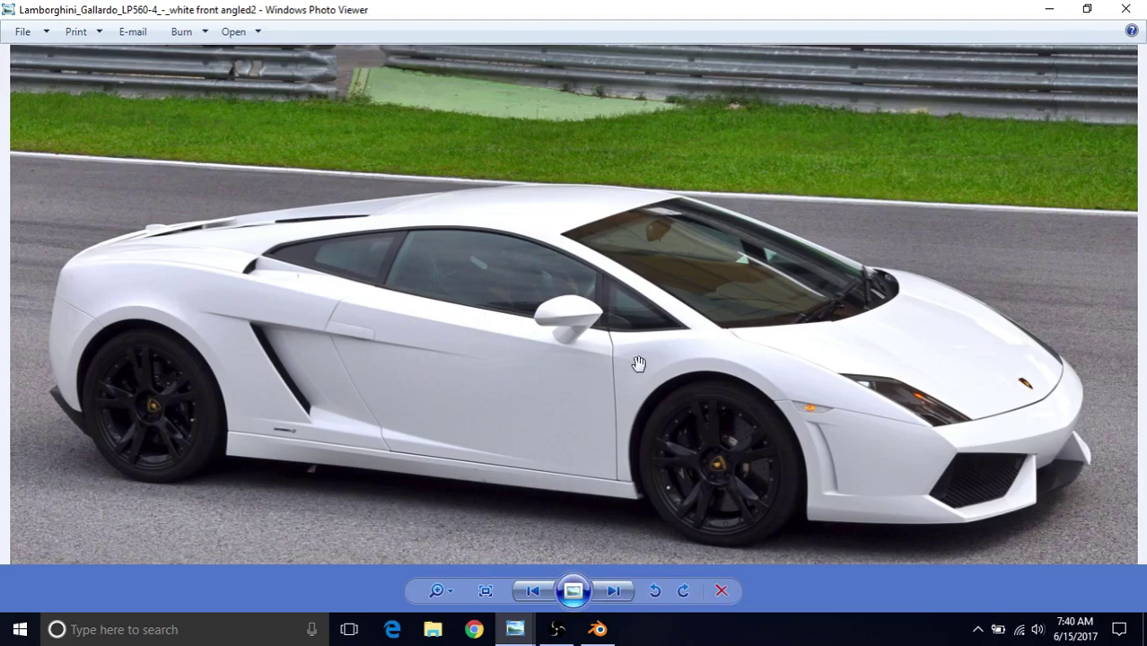
{"action": "scroll", "coordinate": [858, 343], "scroll_direction": "up", "scroll_amount": 2}
{"action": "left_click_drag", "start_coordinate": [405, 339], "coordinate": [397, 336]}
{"action": "left_click_drag", "start_coordinate": [801, 350], "coordinate": [933, 401]}
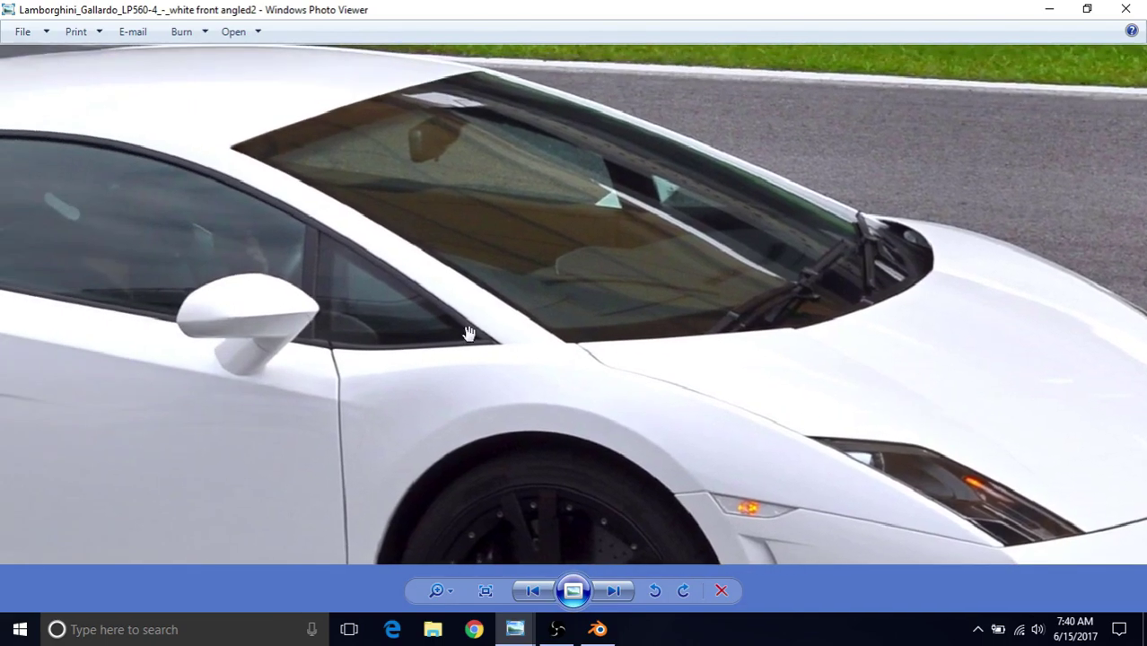
{"action": "scroll", "coordinate": [467, 334], "scroll_direction": "down", "scroll_amount": 1}
{"action": "left_click_drag", "start_coordinate": [383, 329], "coordinate": [455, 327]}
{"action": "left_click", "coordinate": [598, 629]}
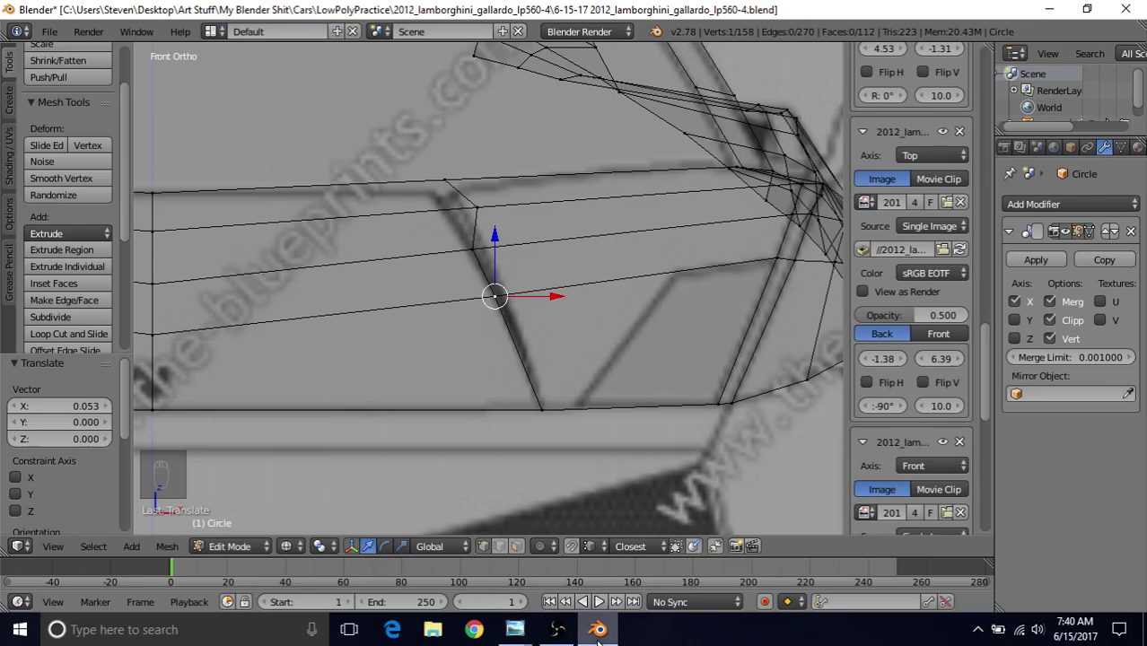
Move the loop cut's second vertex from the rear -0.053 X and -0.018 Z, and place its rearmost vertex at the crease's upper end
{"action": "right_click", "coordinate": [457, 205]}
{"action": "key", "text": "g"}
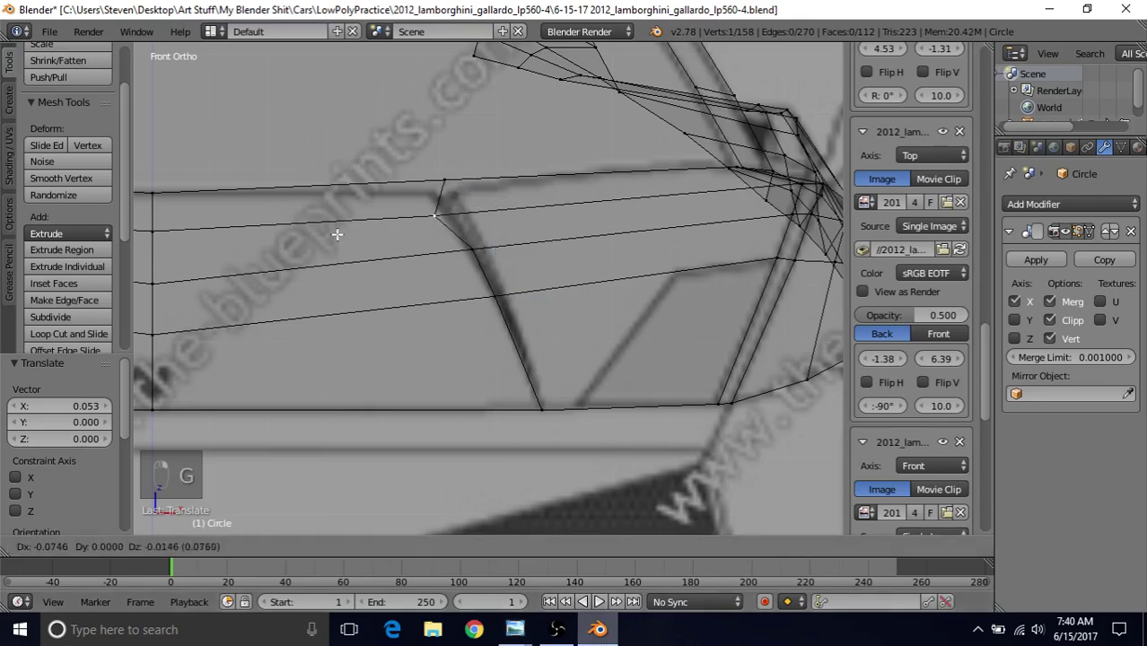
{"action": "left_click", "coordinate": [342, 198]}
{"action": "key", "text": "g"}
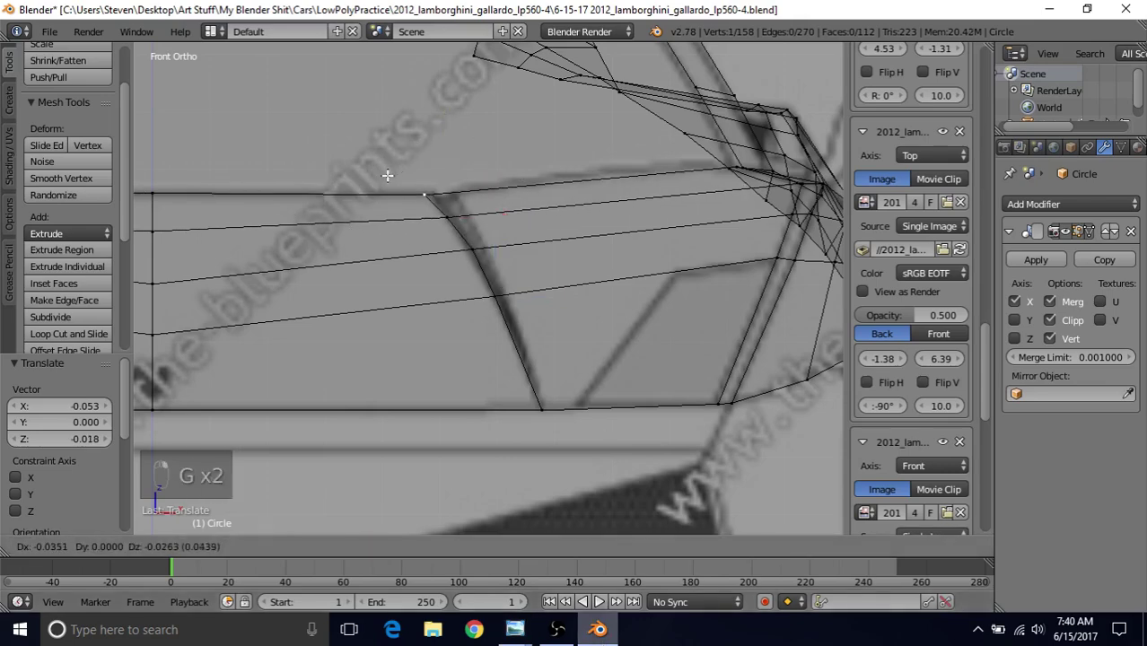
{"action": "left_click", "coordinate": [406, 192]}
Adjust the second and third crease vertices from the rear along X to follow the blueprint crease, shifting the third by -0.006
{"action": "right_click", "coordinate": [446, 219]}
{"action": "key", "text": "g"}
{"action": "key", "text": "x"}
{"action": "left_click", "coordinate": [502, 221]}
{"action": "right_click", "coordinate": [471, 250]}
{"action": "key", "text": "g"}
{"action": "key", "text": "x"}
{"action": "left_click", "coordinate": [523, 255]}
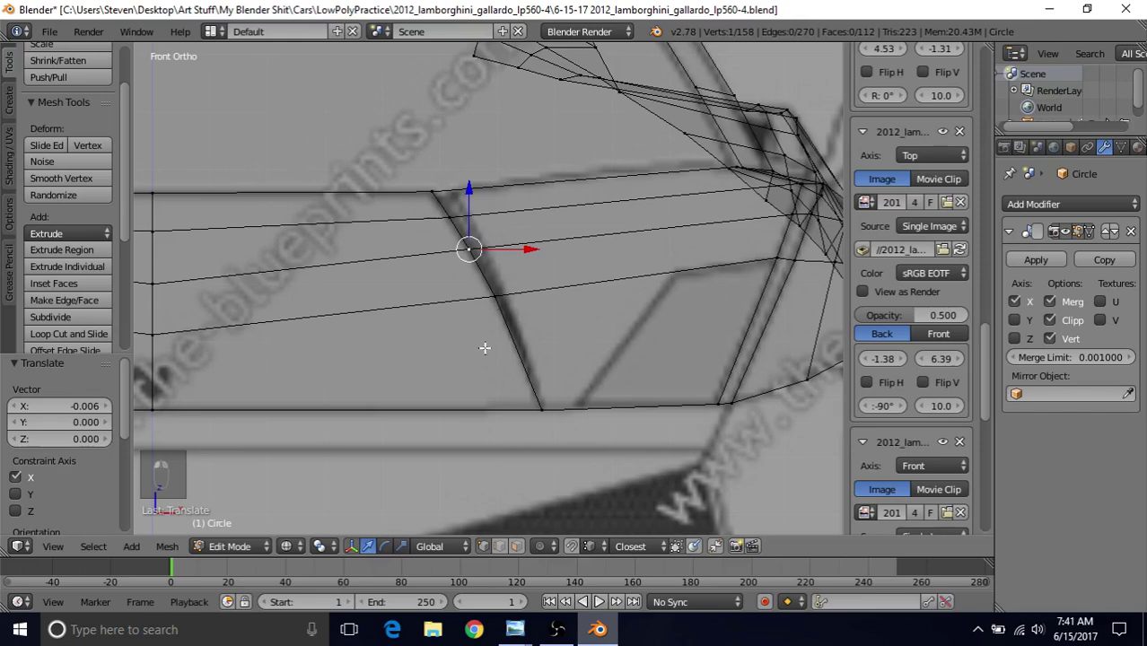
Move the rearmost crease vertex -0.162 along Y in top view onto the hood's rear edge
{"action": "scroll", "coordinate": [500, 325], "scroll_direction": "down", "scroll_amount": 3}
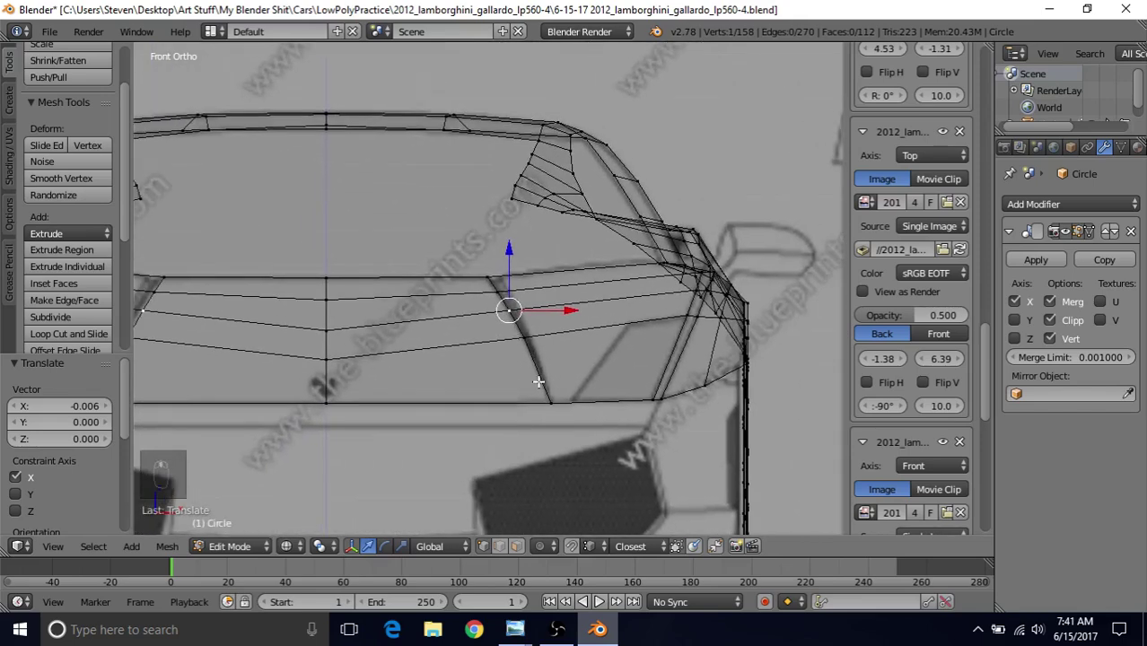
{"action": "middle_click_drag", "start_coordinate": [515, 334], "coordinate": [530, 348], "text": "shift"}
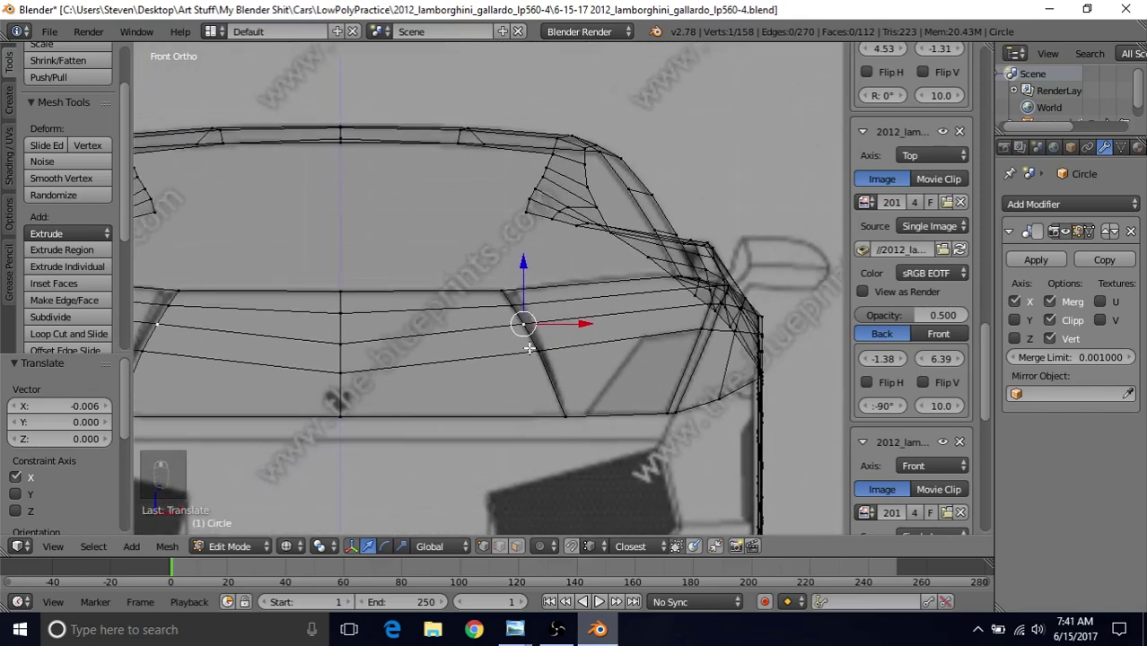
{"action": "key", "text": "KP_7"}
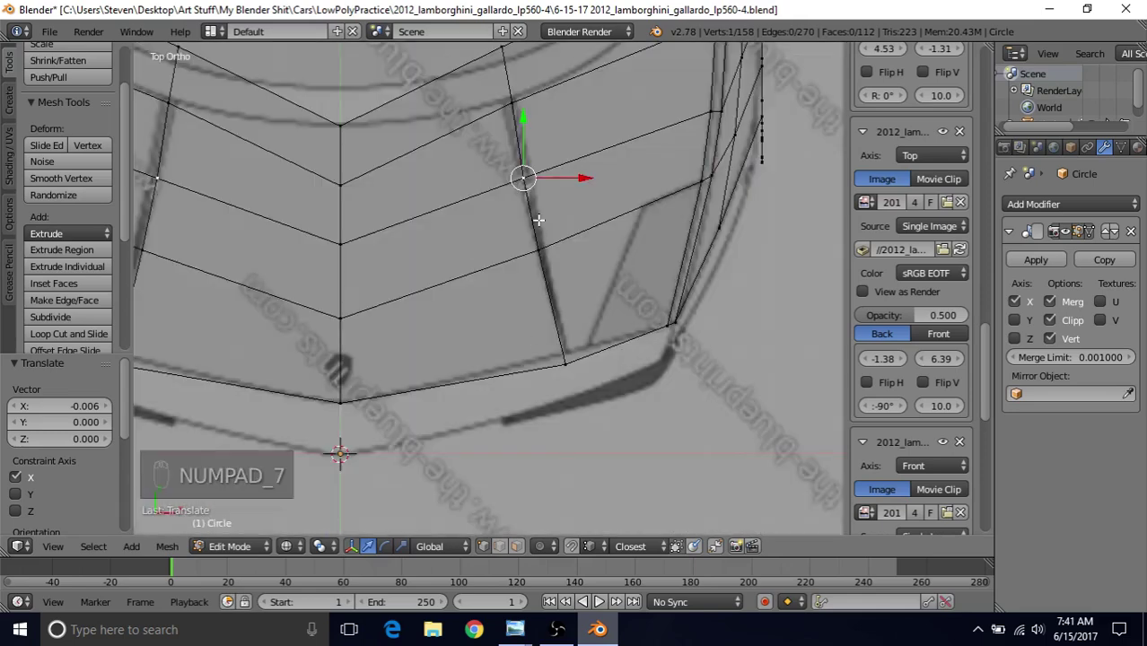
{"action": "middle_click_drag", "start_coordinate": [538, 219], "coordinate": [541, 334], "text": "shift"}
{"action": "right_click", "coordinate": [504, 162]}
{"action": "key", "text": "g"}
{"action": "key", "text": "y"}
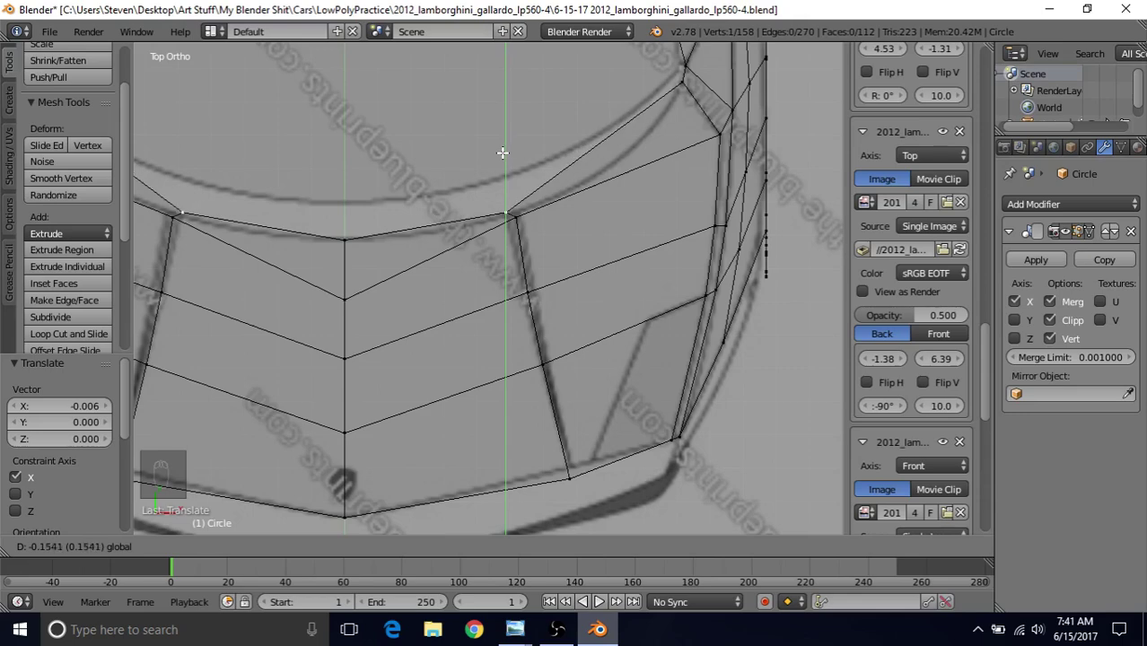
{"action": "left_click", "coordinate": [504, 156]}
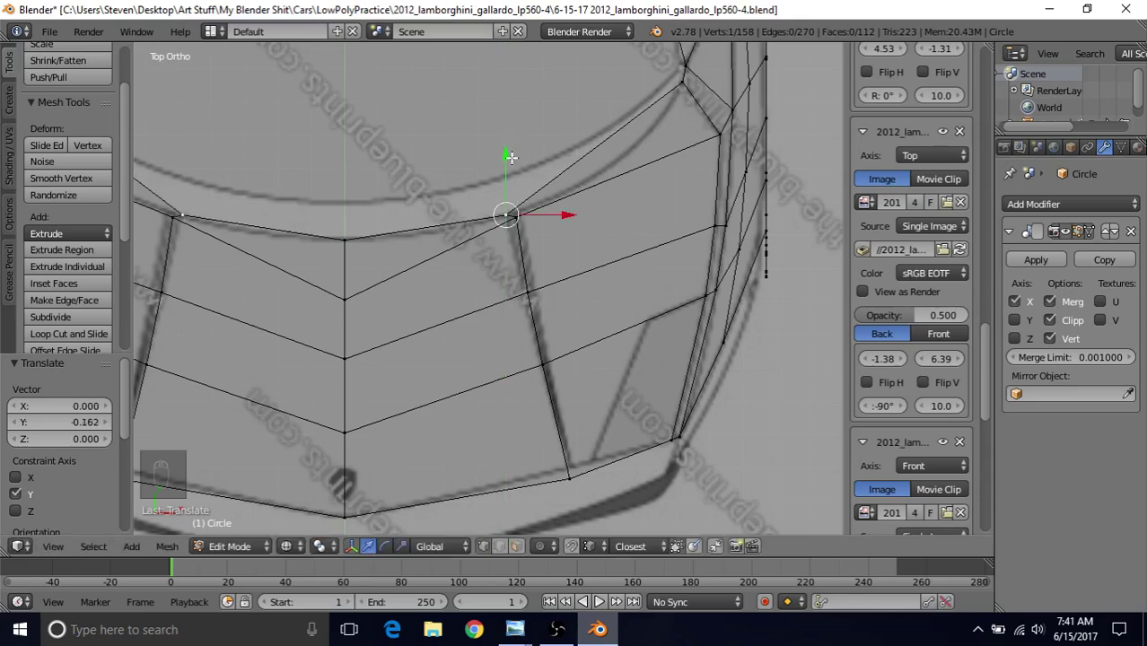
{"action": "key", "text": "g"}
{"action": "key", "text": "y"}
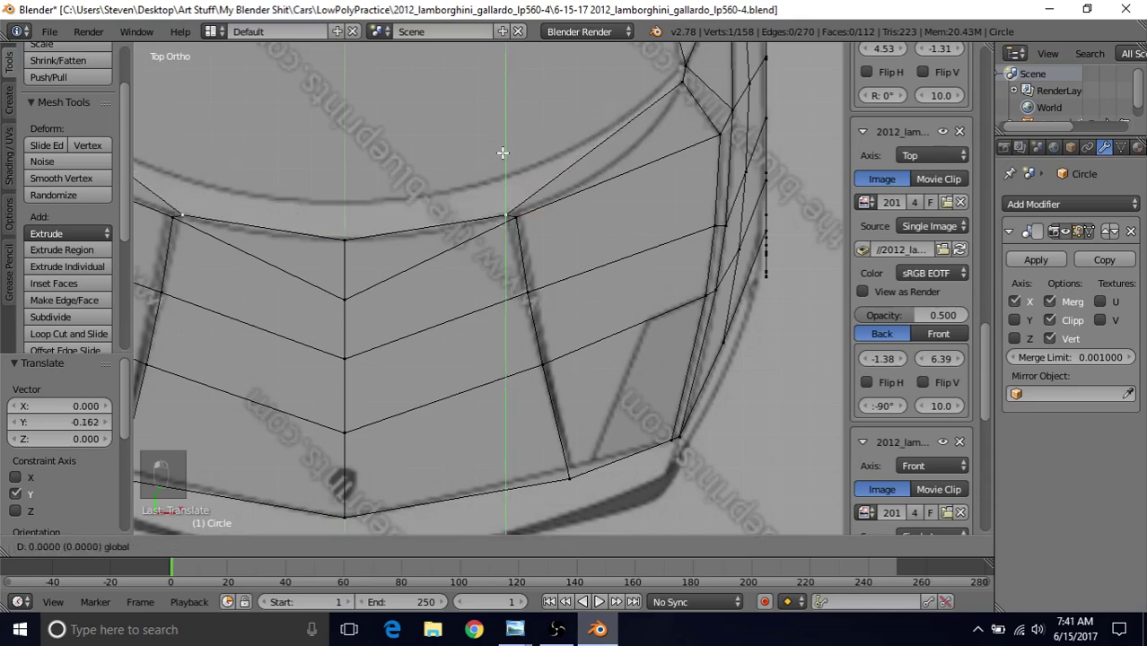
{"action": "left_click", "coordinate": [502, 173]}
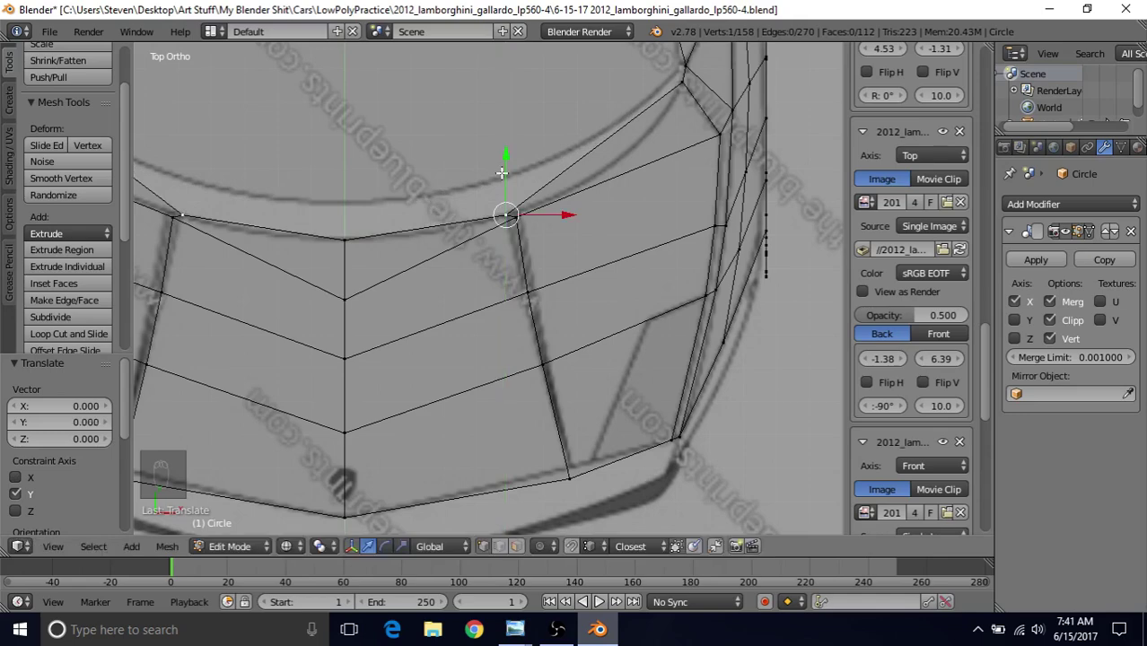
{"action": "key", "text": "KP_1"}
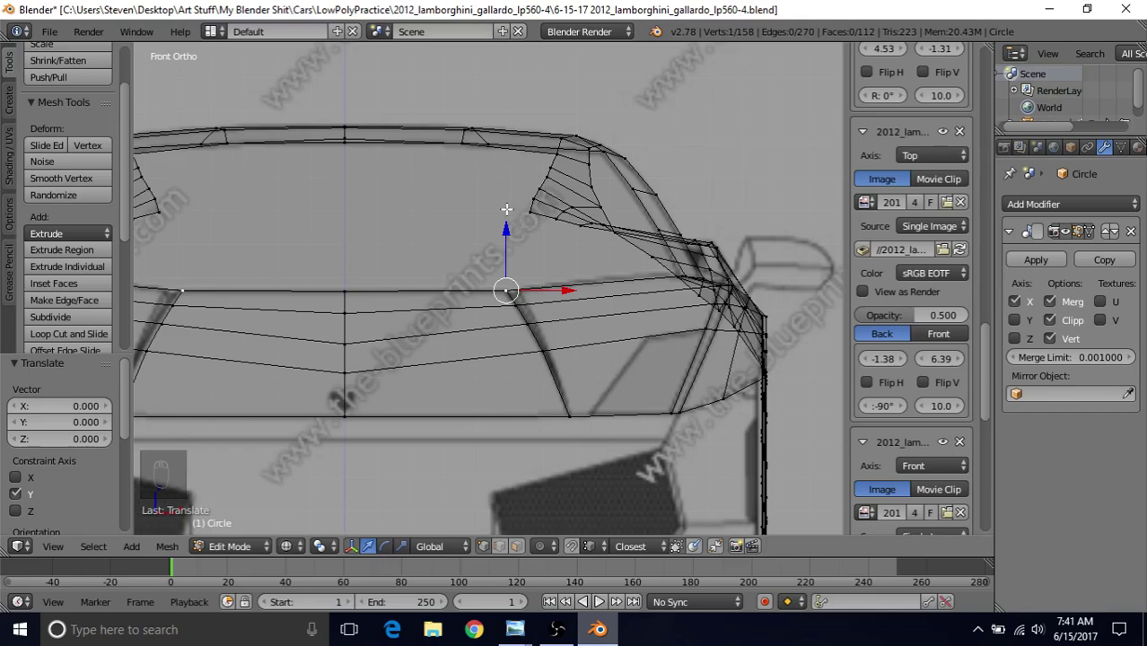
Slide the other crease vertices along Y in top view to follow the blueprint, moving the frontmost one 0.033
{"action": "key", "text": "KP_7"}
{"action": "left_click_drag", "start_coordinate": [504, 156], "coordinate": [532, 264]}
{"action": "right_click", "coordinate": [505, 117]}
{"action": "right_click", "coordinate": [526, 289]}
{"action": "right_click", "coordinate": [543, 363]}
{"action": "left_click_drag", "start_coordinate": [546, 315], "coordinate": [544, 310]}
{"action": "middle_click_drag", "start_coordinate": [570, 491], "coordinate": [588, 404], "text": "shift"}
{"action": "right_click", "coordinate": [587, 392]}
{"action": "left_click_drag", "start_coordinate": [588, 332], "coordinate": [587, 328]}
{"action": "middle_click_drag", "start_coordinate": [648, 329], "coordinate": [608, 340], "text": "shift"}
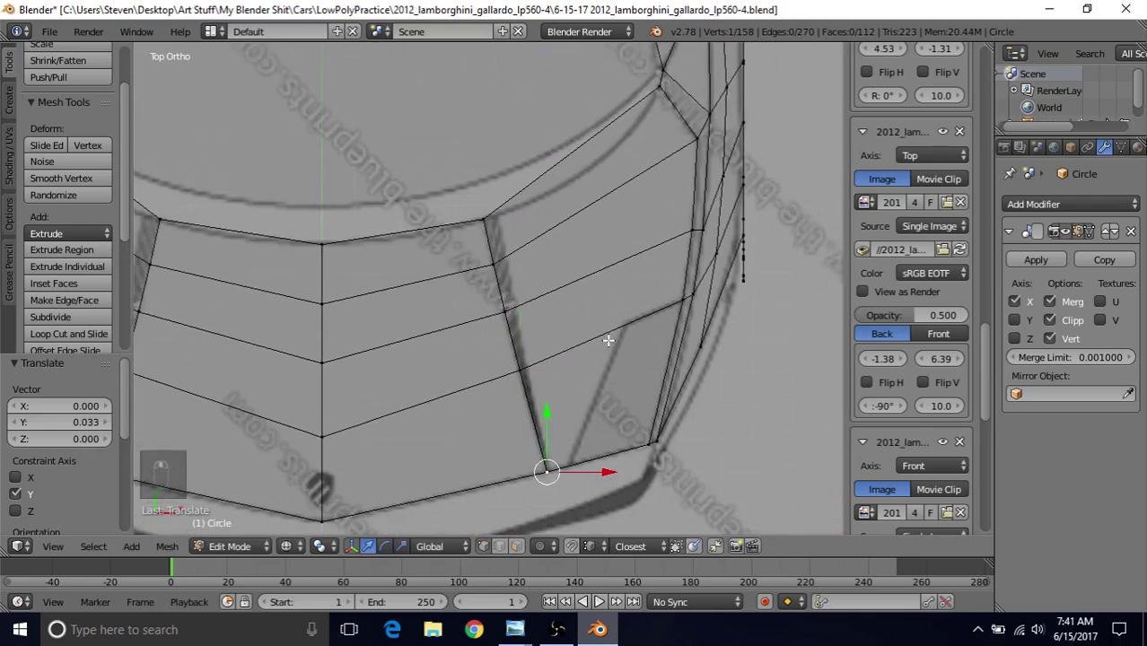
Move the third crease vertex from the rear 0.010 along Y and snap the 3D cursor back to the centre
{"action": "scroll", "coordinate": [613, 300], "scroll_direction": "down", "scroll_amount": 2}
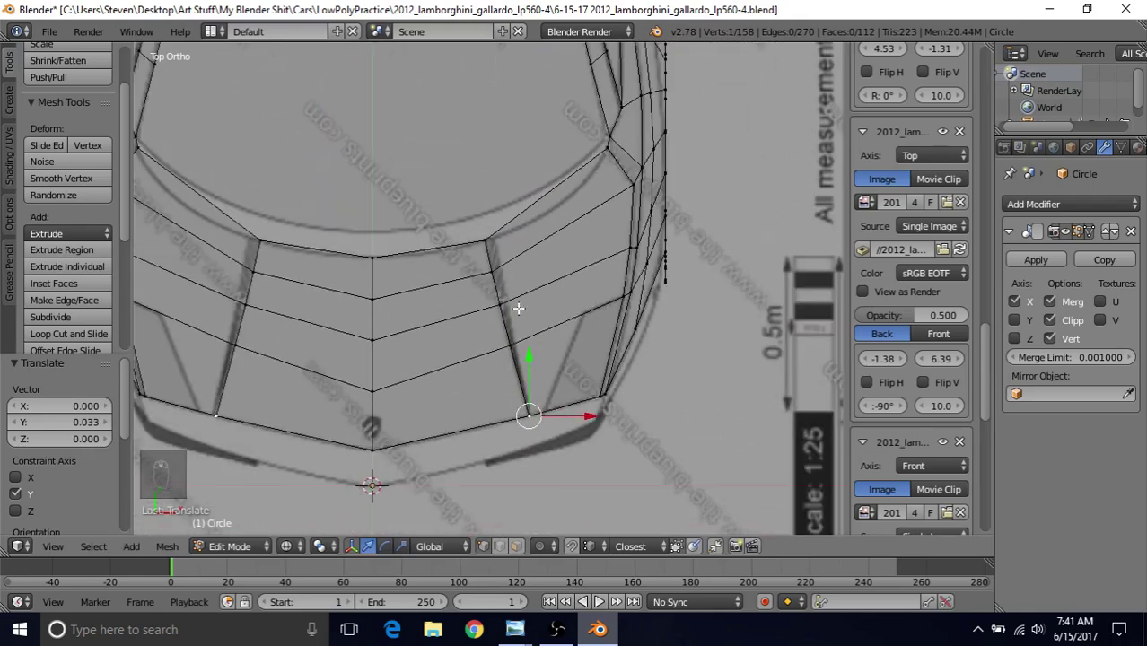
{"action": "middle_click_drag", "start_coordinate": [499, 307], "coordinate": [588, 233], "text": "shift"}
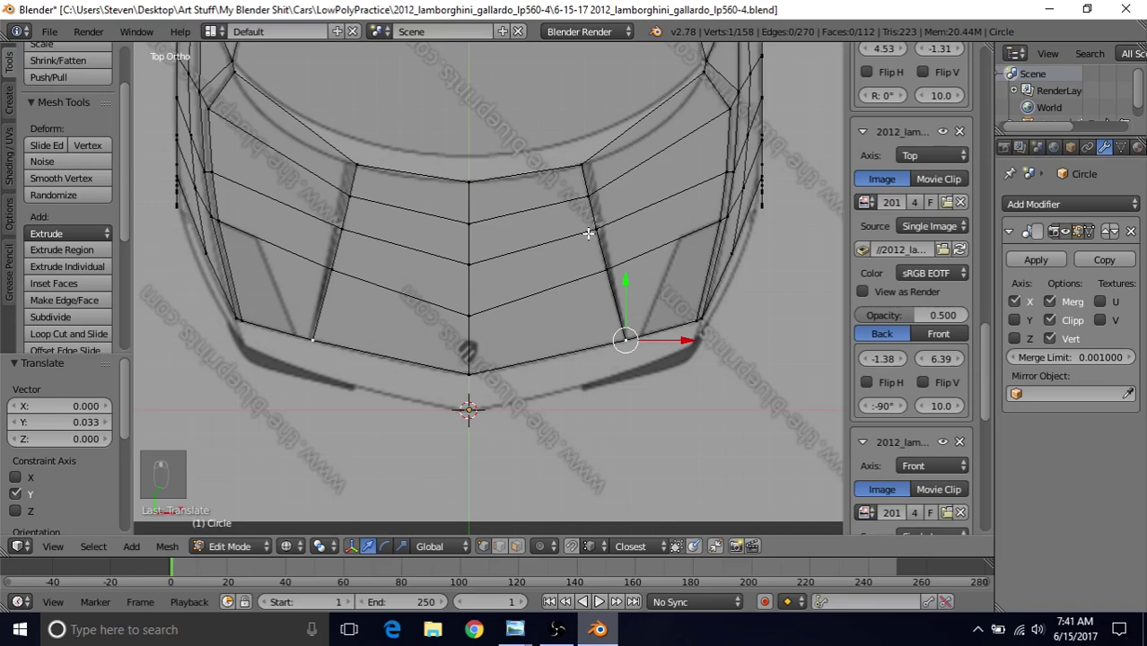
{"action": "key", "text": "KP_1"}
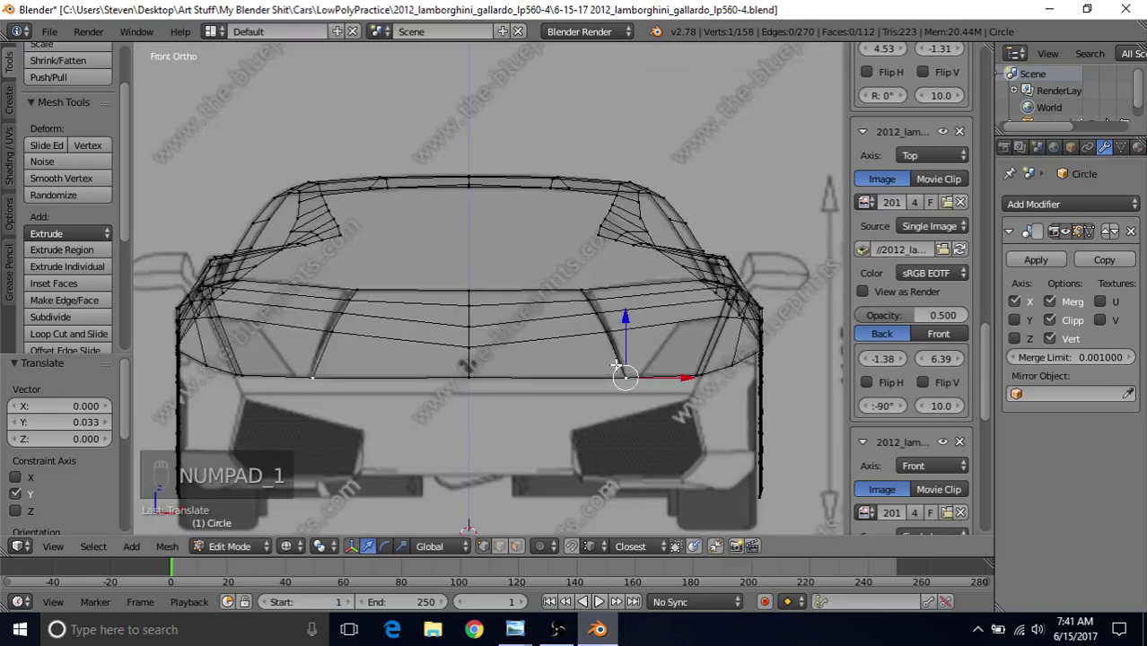
{"action": "key", "text": "KP_7"}
{"action": "scroll", "coordinate": [579, 200], "scroll_direction": "down", "scroll_amount": 1, "text": "ctrl"}
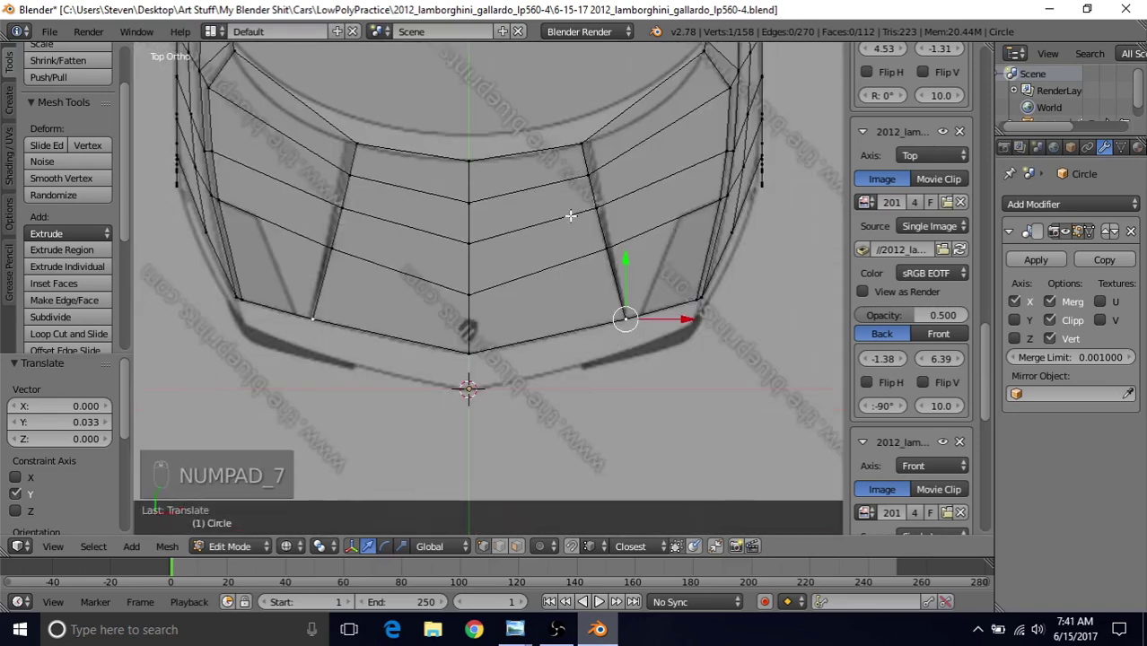
{"action": "scroll", "coordinate": [579, 200], "scroll_direction": "up", "scroll_amount": 2}
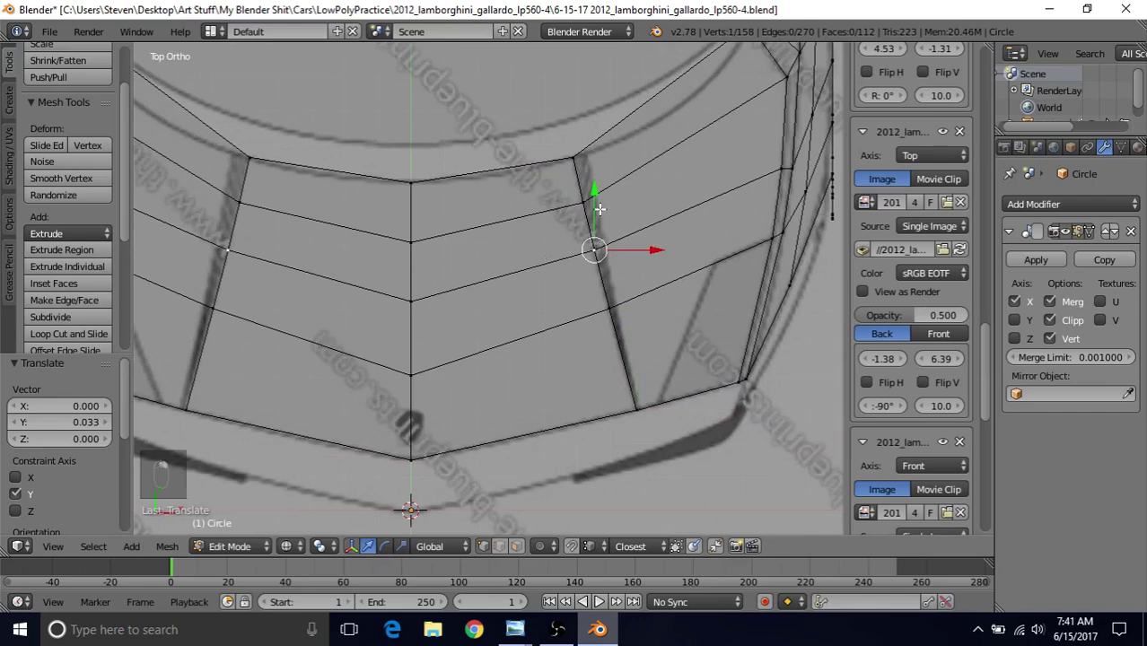
{"action": "left_click_drag", "start_coordinate": [600, 201], "coordinate": [597, 198]}
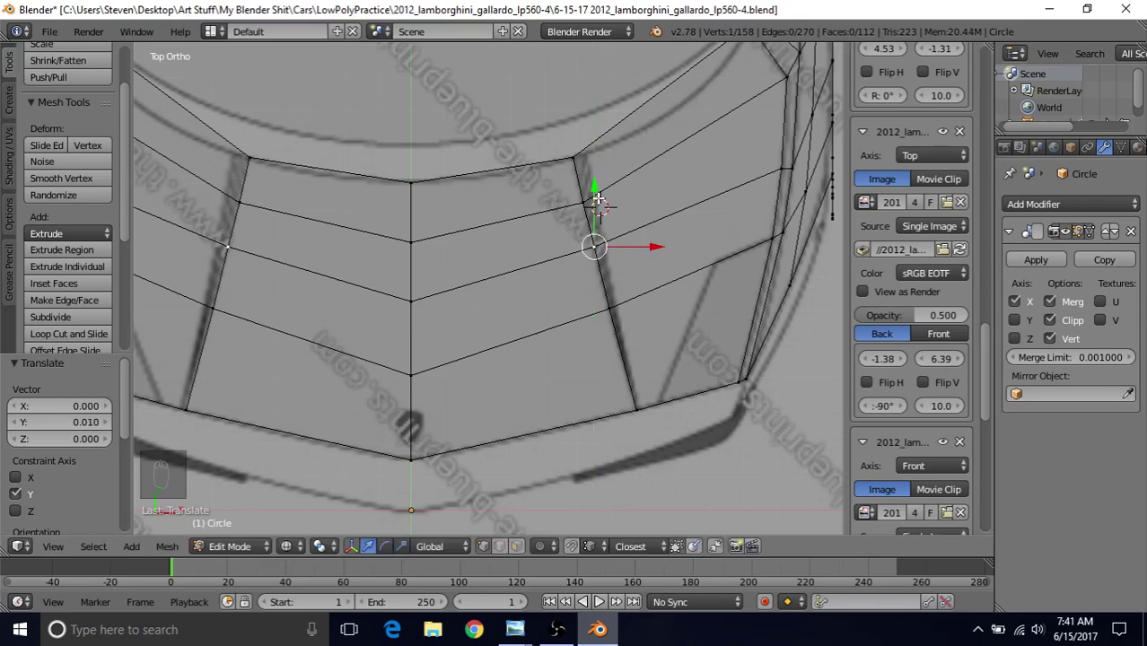
{"action": "key", "text": "shift+s"}
{"action": "left_click", "coordinate": [580, 198]}
Check the hood crease and headlight area against the blueprints in top and front views
{"action": "middle_click_drag", "start_coordinate": [597, 189], "coordinate": [617, 176], "text": "shift"}
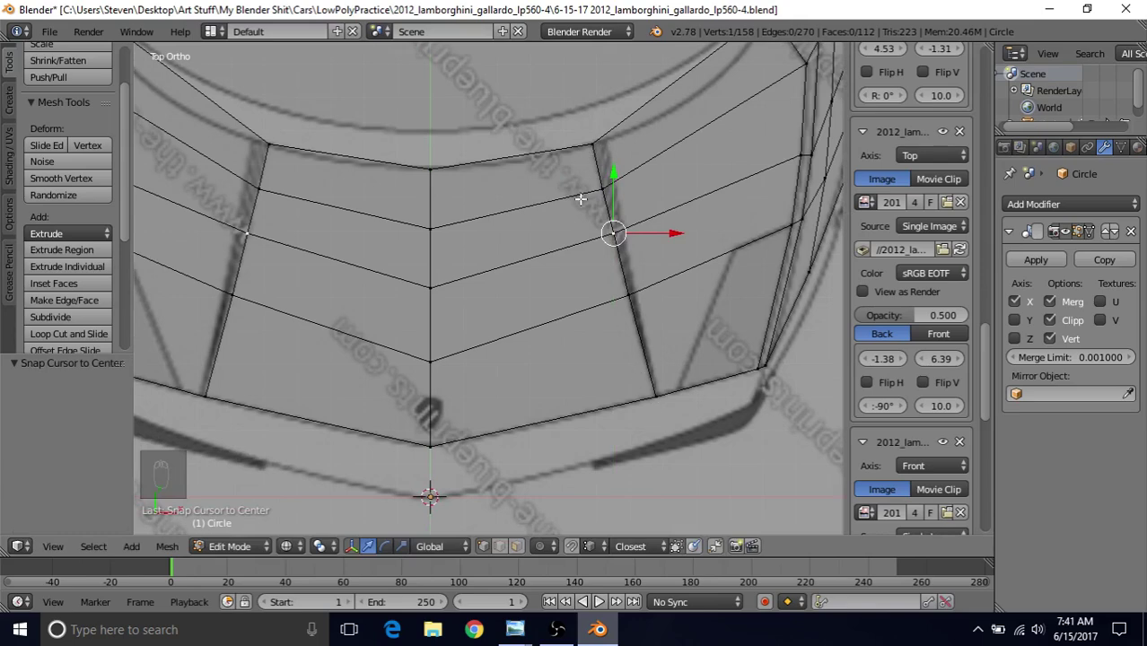
{"action": "middle_click_drag", "start_coordinate": [551, 322], "coordinate": [596, 344], "text": "shift"}
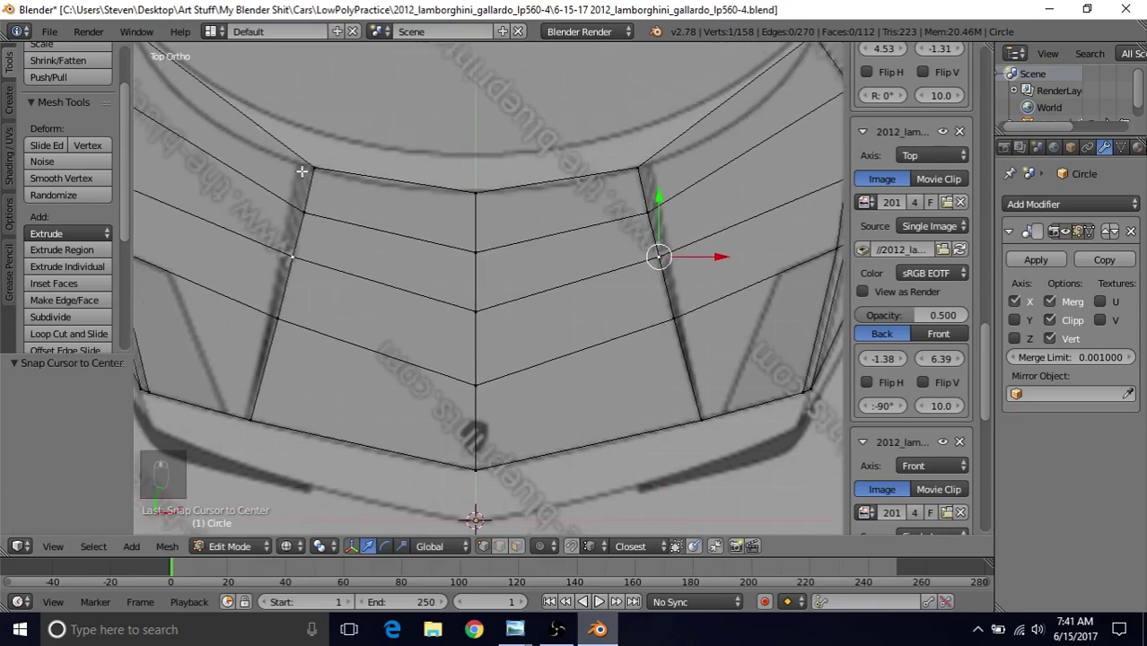
{"action": "middle_click_drag", "start_coordinate": [621, 334], "coordinate": [537, 386], "text": "shift"}
{"action": "key", "text": "KP_1"}
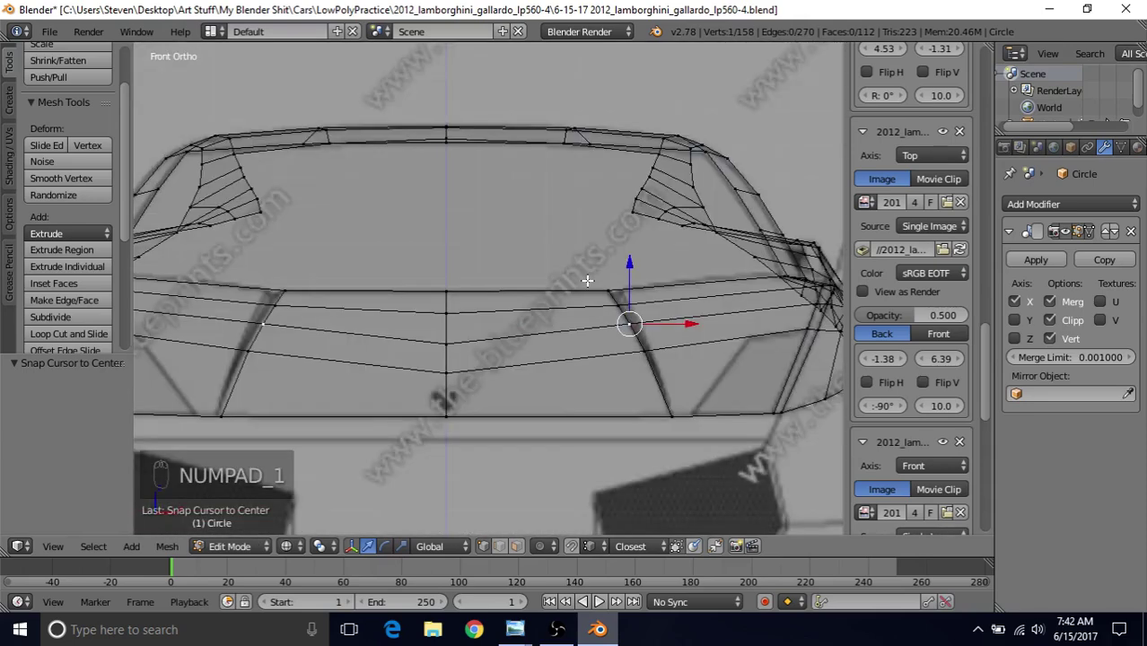
{"action": "key", "text": "KP_7"}
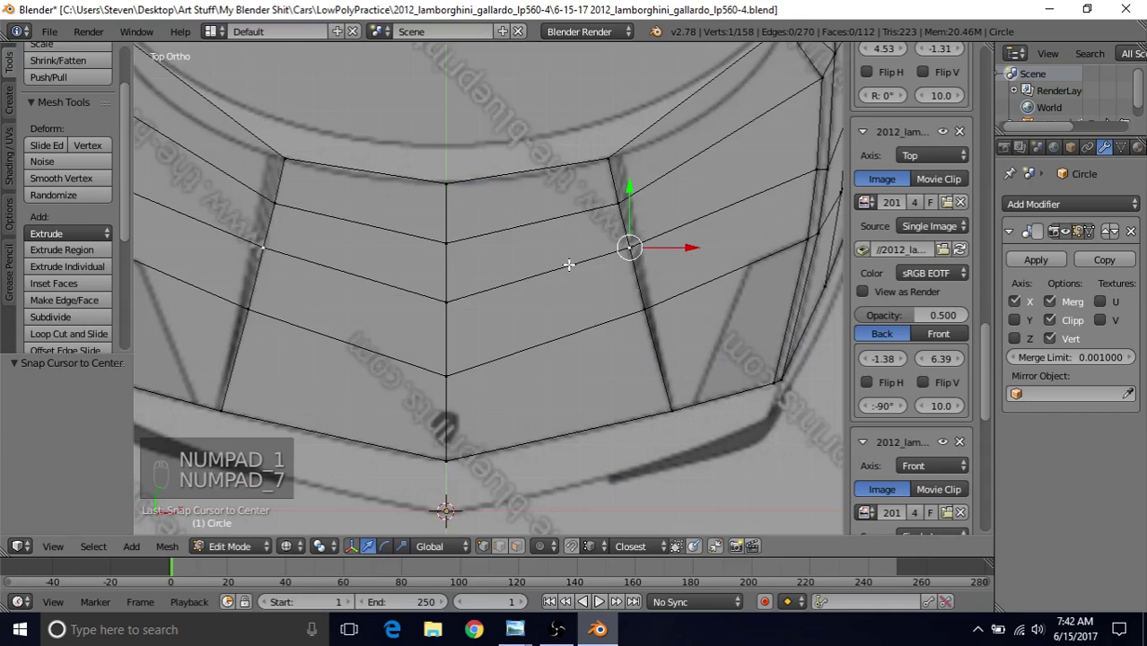
{"action": "scroll", "coordinate": [569, 264], "scroll_direction": "down", "scroll_amount": 3}
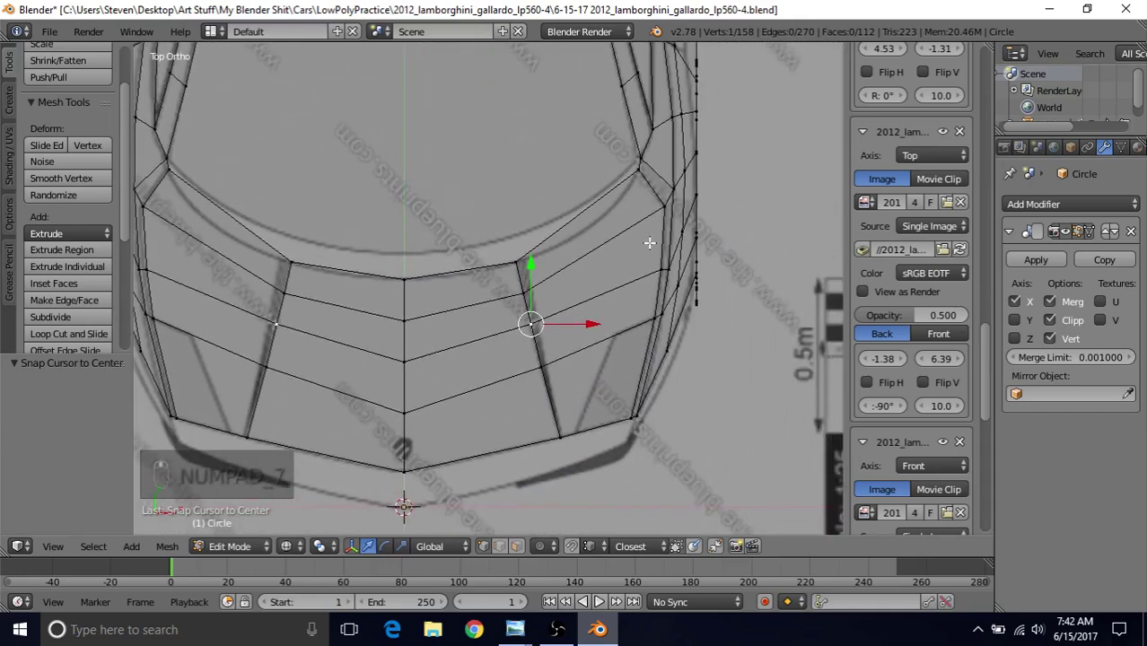
{"action": "scroll", "coordinate": [568, 222], "scroll_direction": "up", "scroll_amount": 1}
{"action": "scroll", "coordinate": [539, 218], "scroll_direction": "up", "scroll_amount": 2}
{"action": "scroll", "coordinate": [531, 212], "scroll_direction": "down", "scroll_amount": 1}
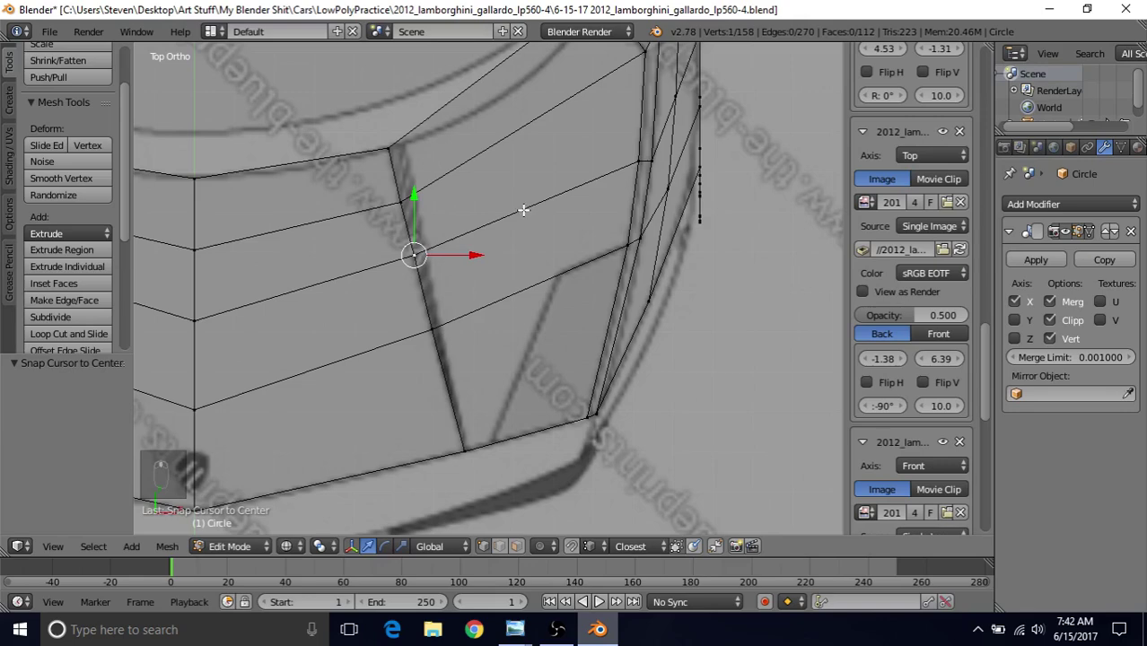
{"action": "scroll", "coordinate": [526, 215], "scroll_direction": "down", "scroll_amount": 1}
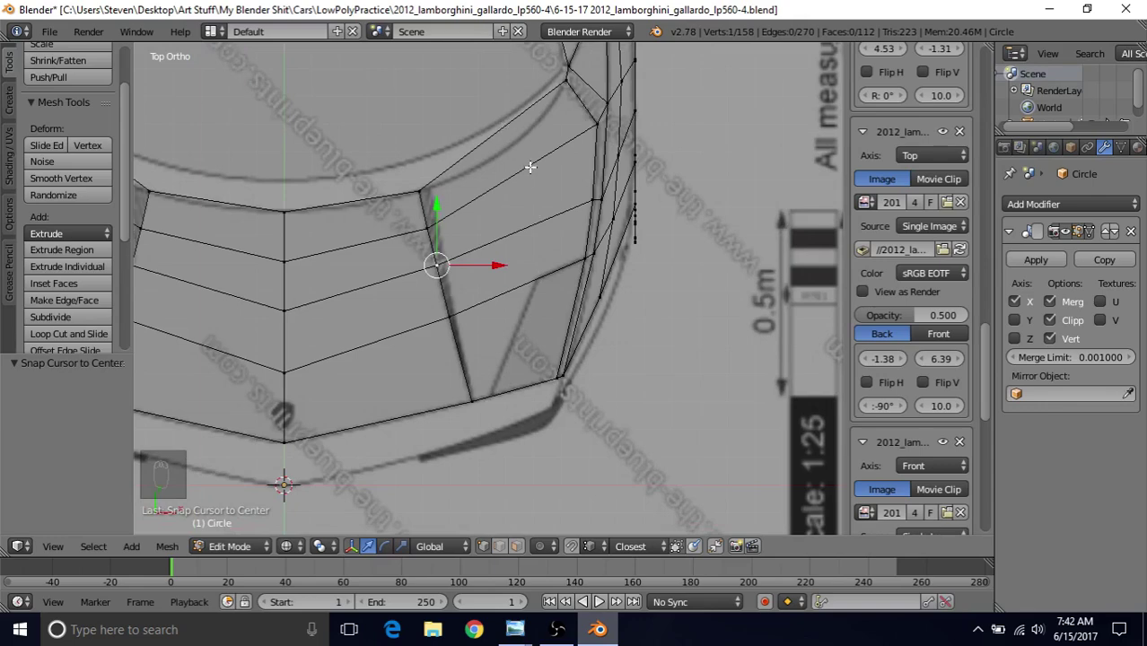
Add one centred loop cut running front to back through the hood panel between the crease and the fender
{"action": "key", "text": "ctrl+r"}
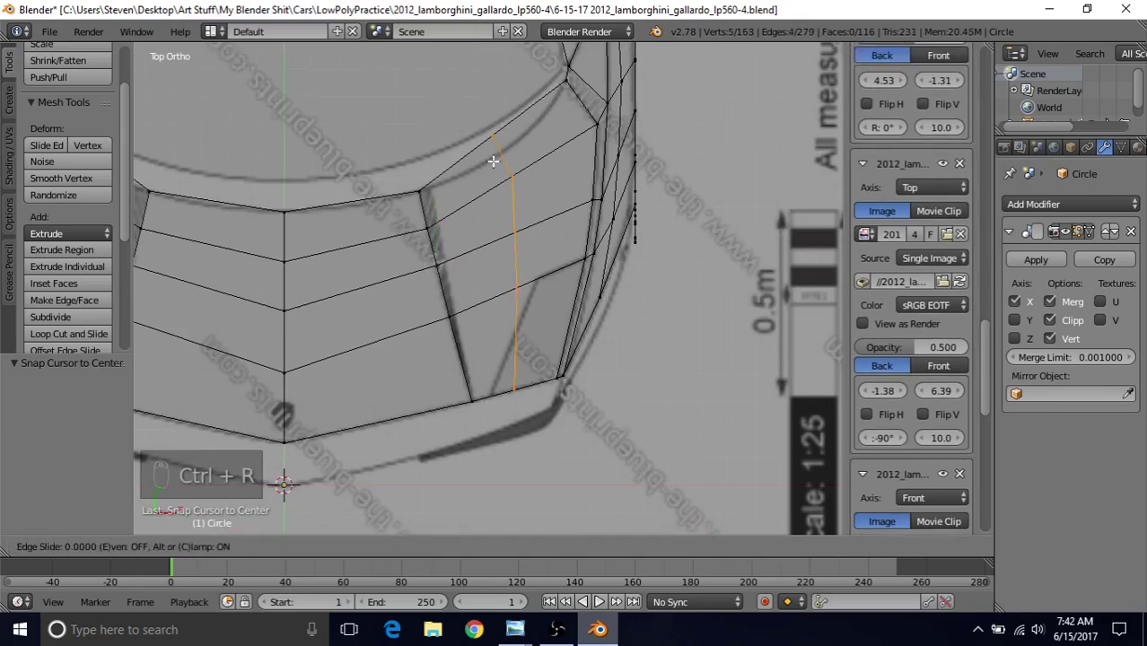
{"action": "left_click", "coordinate": [493, 163]}
{"action": "right_click", "coordinate": [495, 164]}
Move the new loop's rearmost vertex 0.073 along X and -0.033 along Y onto the windshield line, then shift the second vertex outward
{"action": "right_click", "coordinate": [495, 138]}
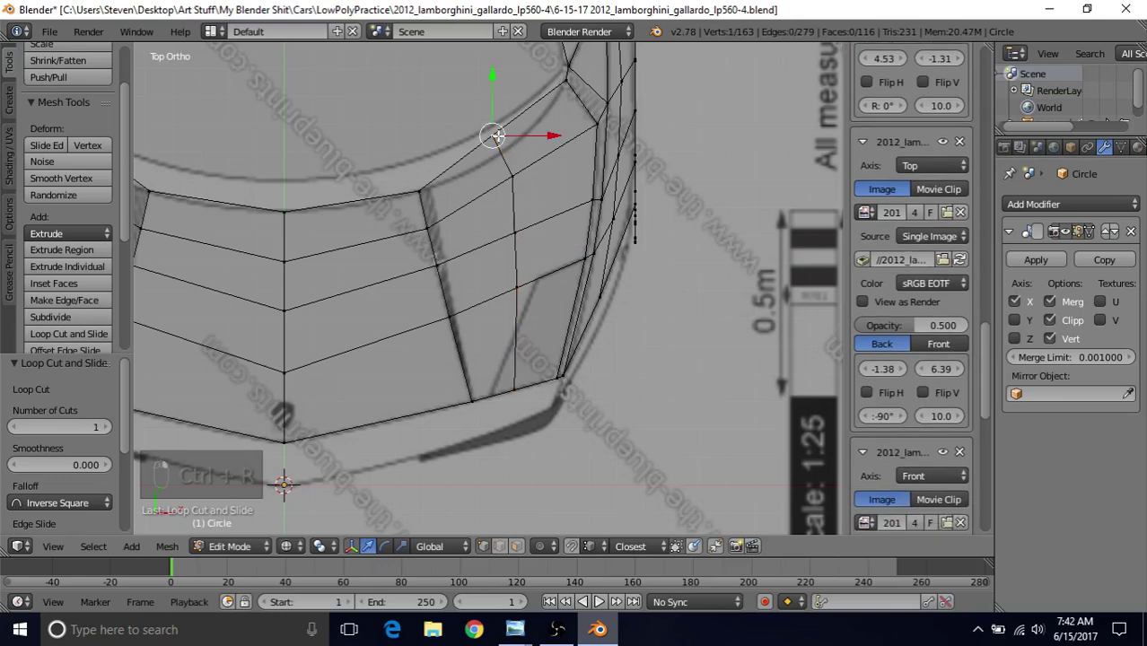
{"action": "key", "text": "g"}
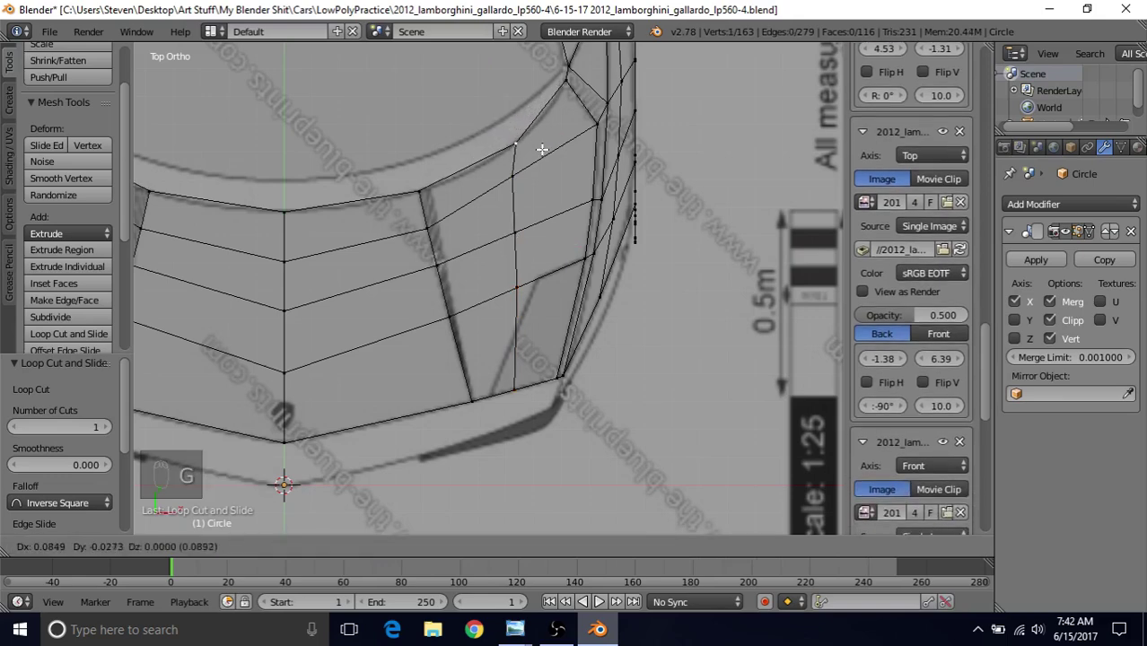
{"action": "left_click", "coordinate": [539, 151]}
{"action": "key", "text": "g"}
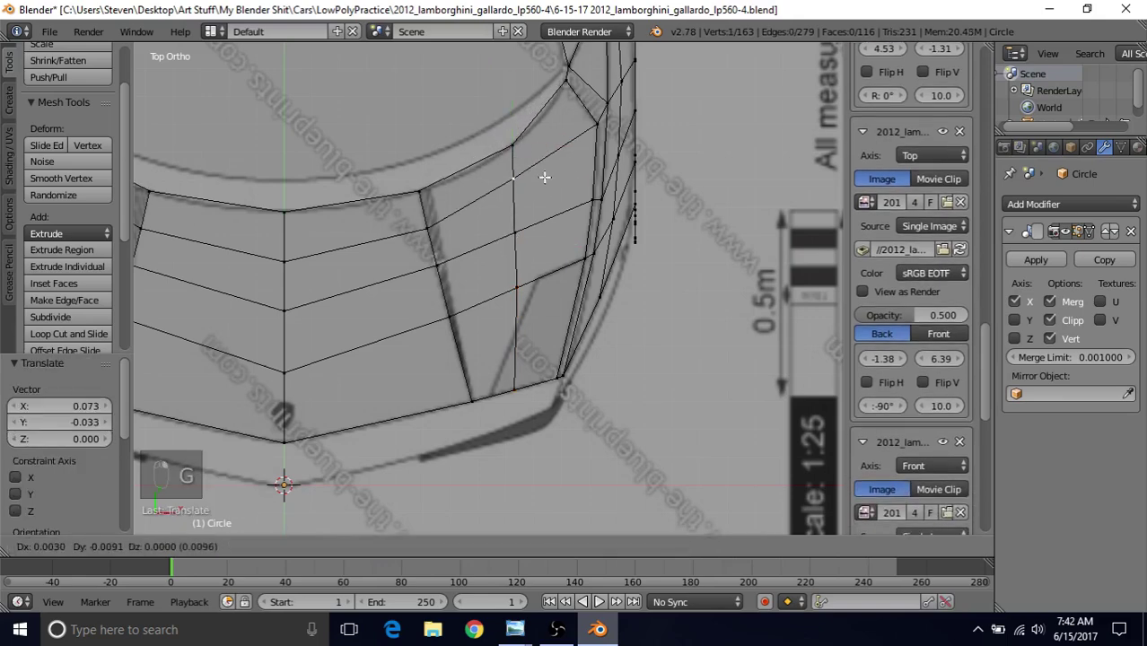
{"action": "left_click", "coordinate": [549, 183]}
Move the loop's third vertex 0.085 along X and place the fourth on the headlight's rear inner corner, 0.076 in X and 0.033 in Y
{"action": "key", "text": "g"}
{"action": "left_click", "coordinate": [525, 269]}
{"action": "key", "text": "g"}
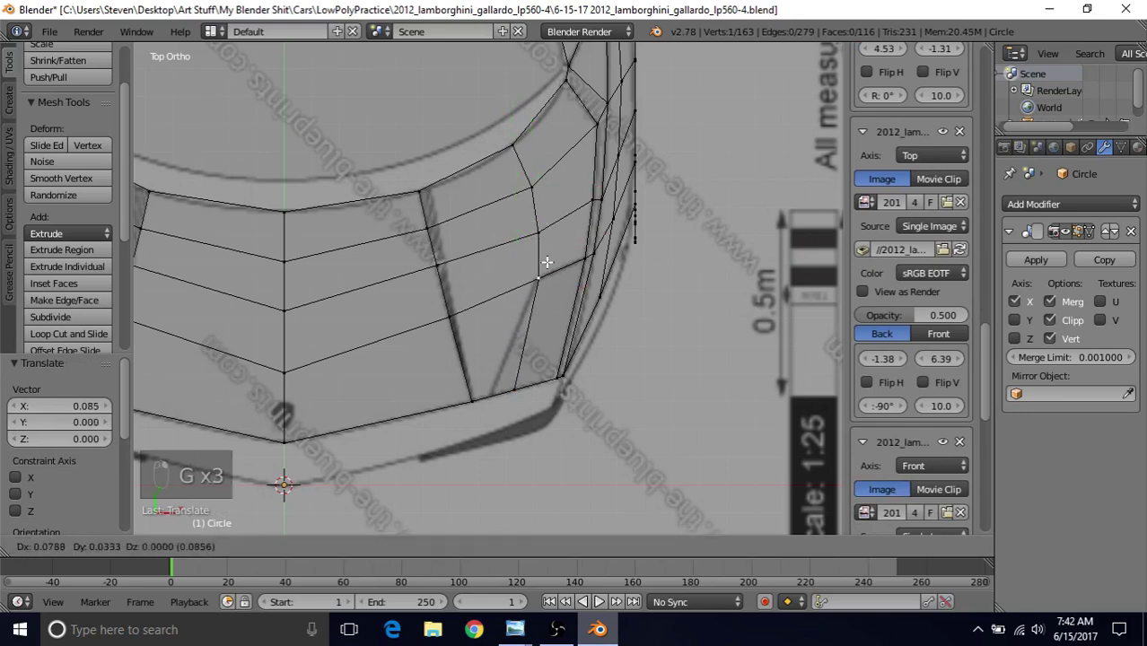
{"action": "left_click", "coordinate": [544, 264]}
Slide the loop's frontmost vertex along the hood's front edge by a factor of 0.553 to the headlight's front inner corner
{"action": "scroll", "coordinate": [549, 251], "scroll_direction": "up", "scroll_amount": 1}
{"action": "middle_click_drag", "start_coordinate": [539, 314], "coordinate": [600, 240], "text": "shift"}
{"action": "right_click", "coordinate": [587, 295]}
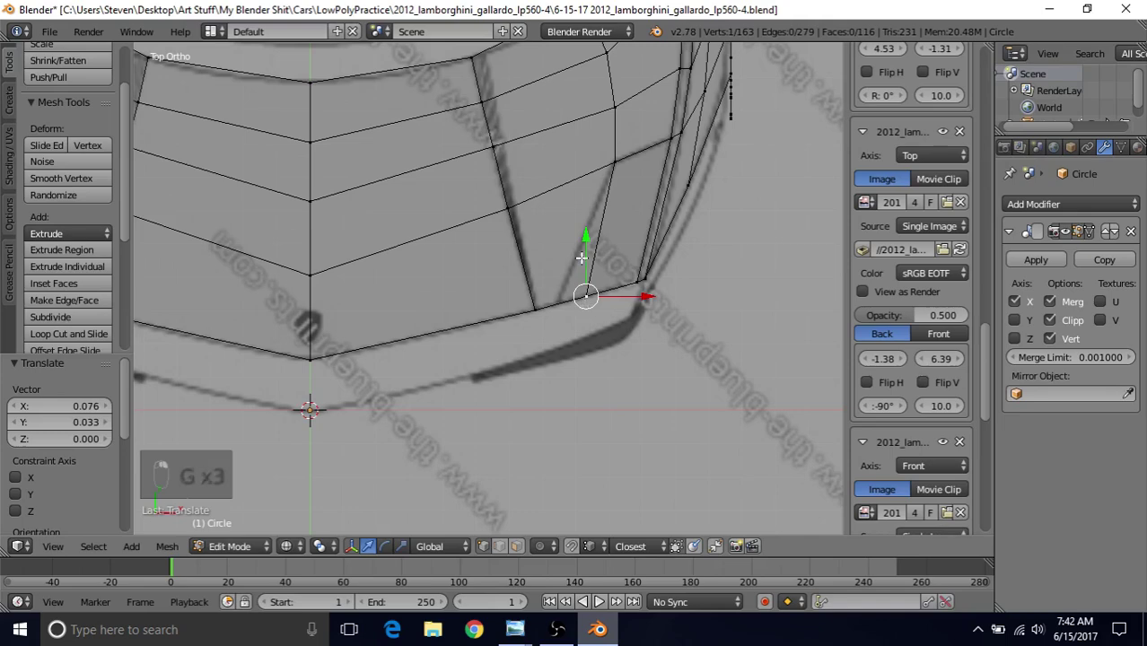
{"action": "key", "text": "g"}
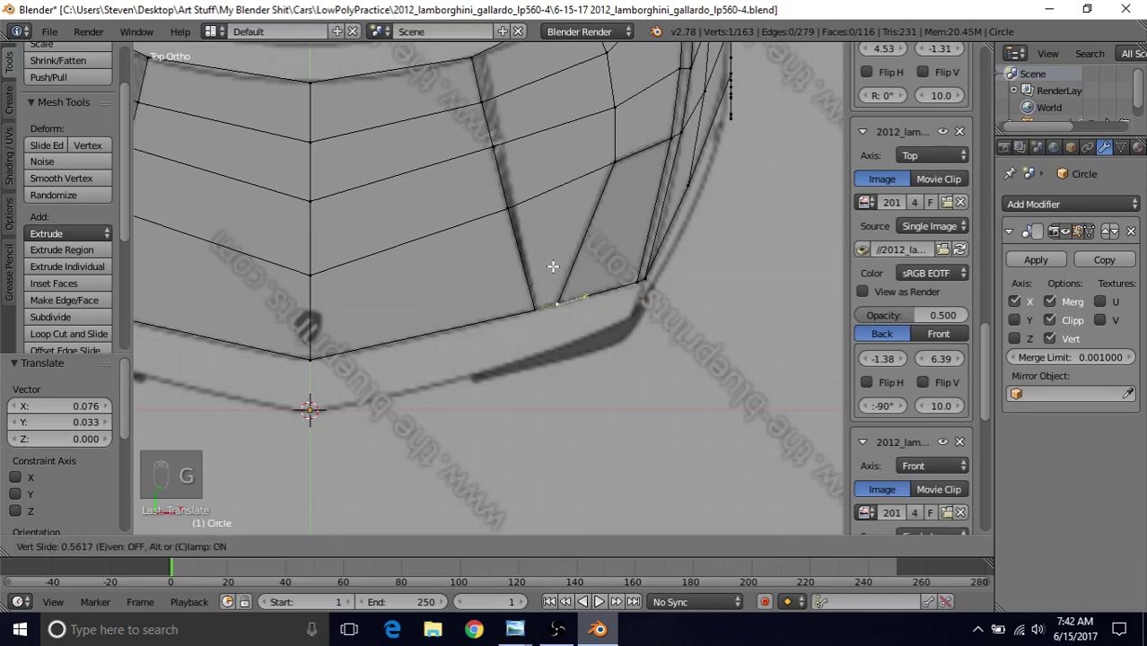
{"action": "left_click", "coordinate": [597, 253]}
{"action": "middle_click_drag", "start_coordinate": [608, 286], "coordinate": [615, 249], "text": "shift"}
{"action": "scroll", "coordinate": [615, 249], "scroll_direction": "up", "scroll_amount": 3}
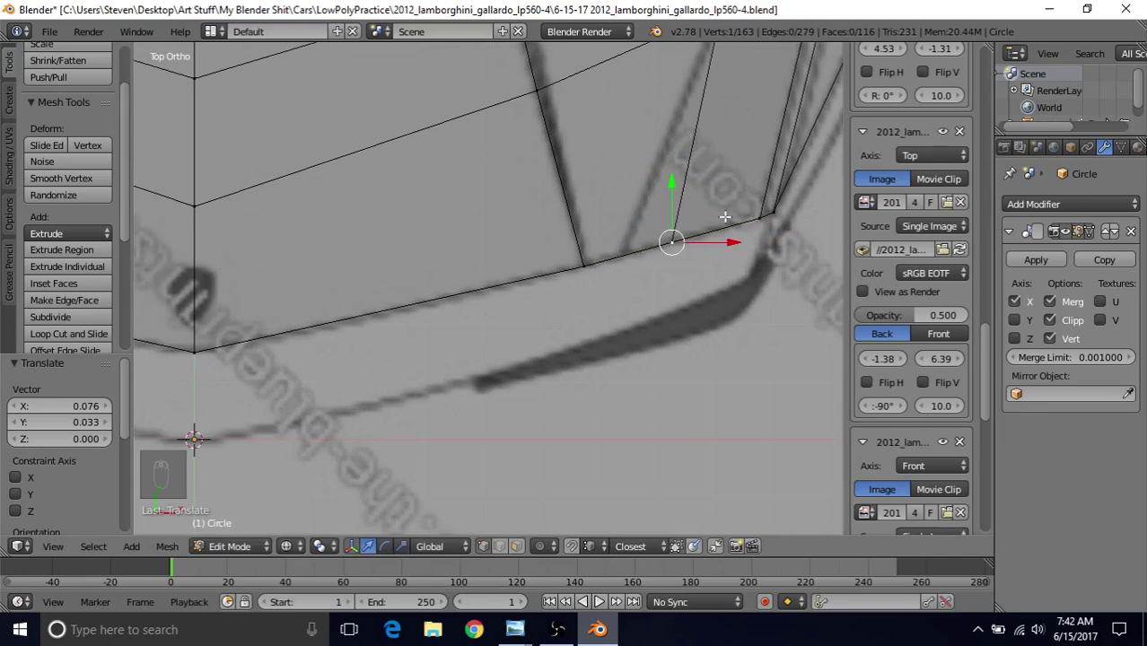
{"action": "middle_click_drag", "start_coordinate": [666, 238], "coordinate": [604, 263], "text": "shift"}
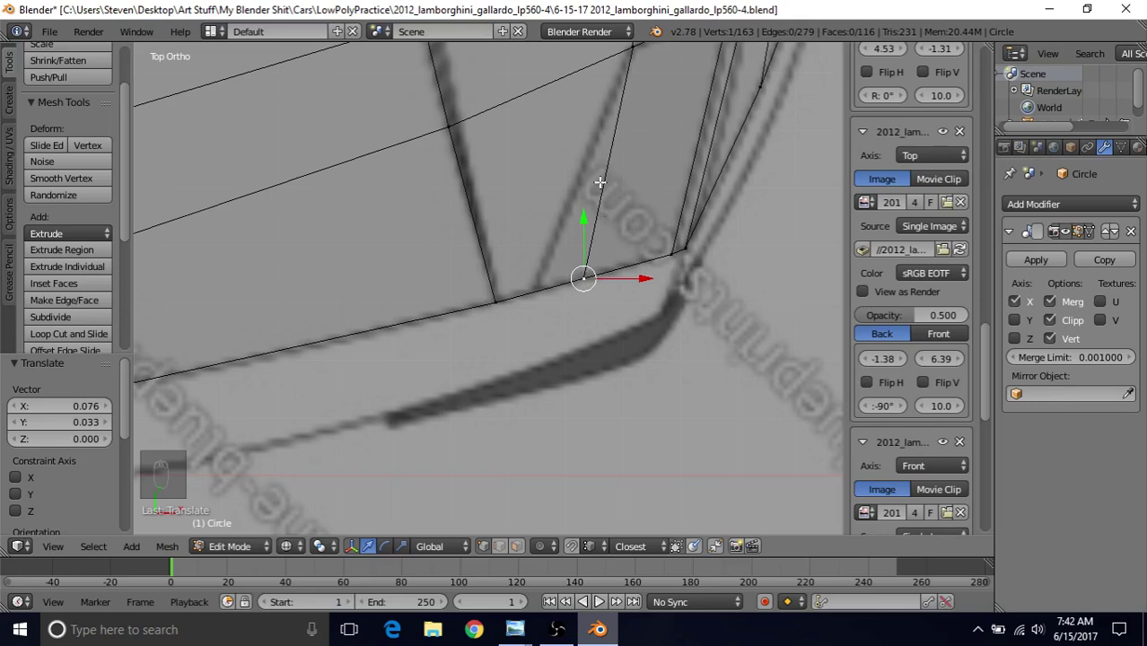
{"action": "key", "text": "g"}
{"action": "key", "text": "g"}
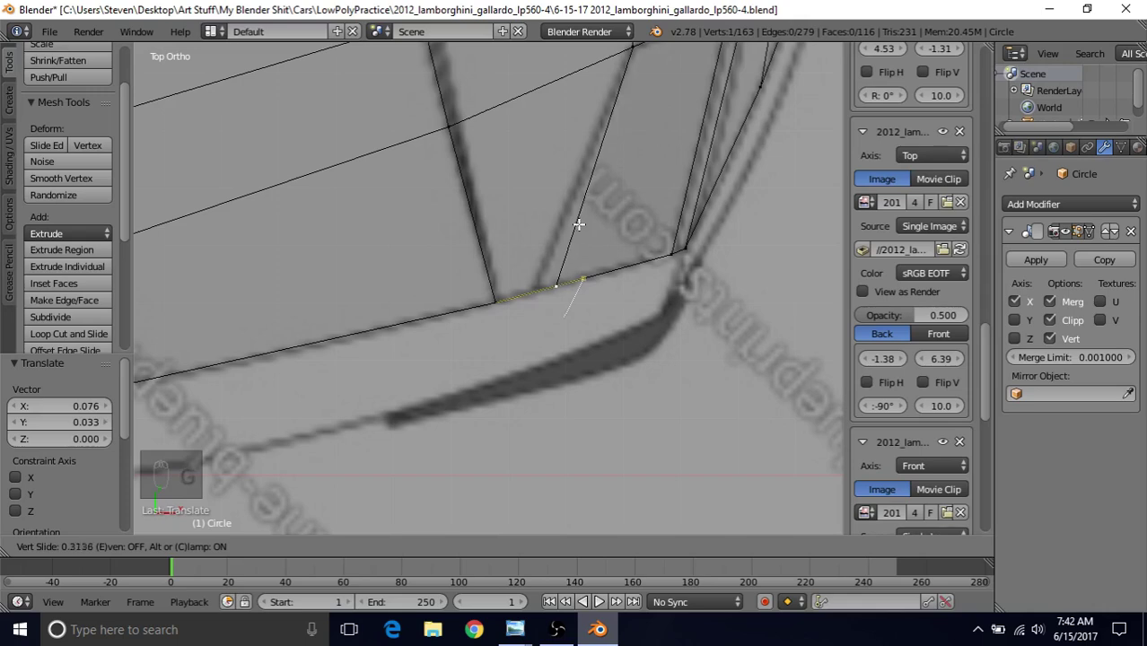
{"action": "left_click", "coordinate": [571, 281]}
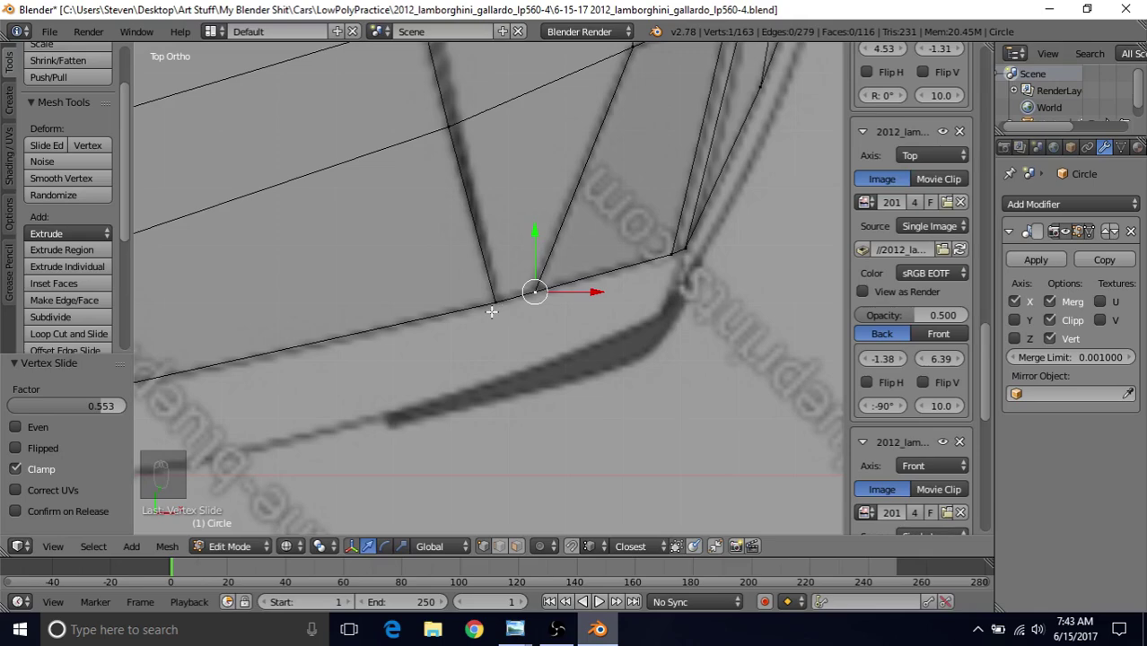
Check the reshaped hood loop and its rear vertex against the top-view blueprint
{"action": "scroll", "coordinate": [660, 272], "scroll_direction": "down", "scroll_amount": 3}
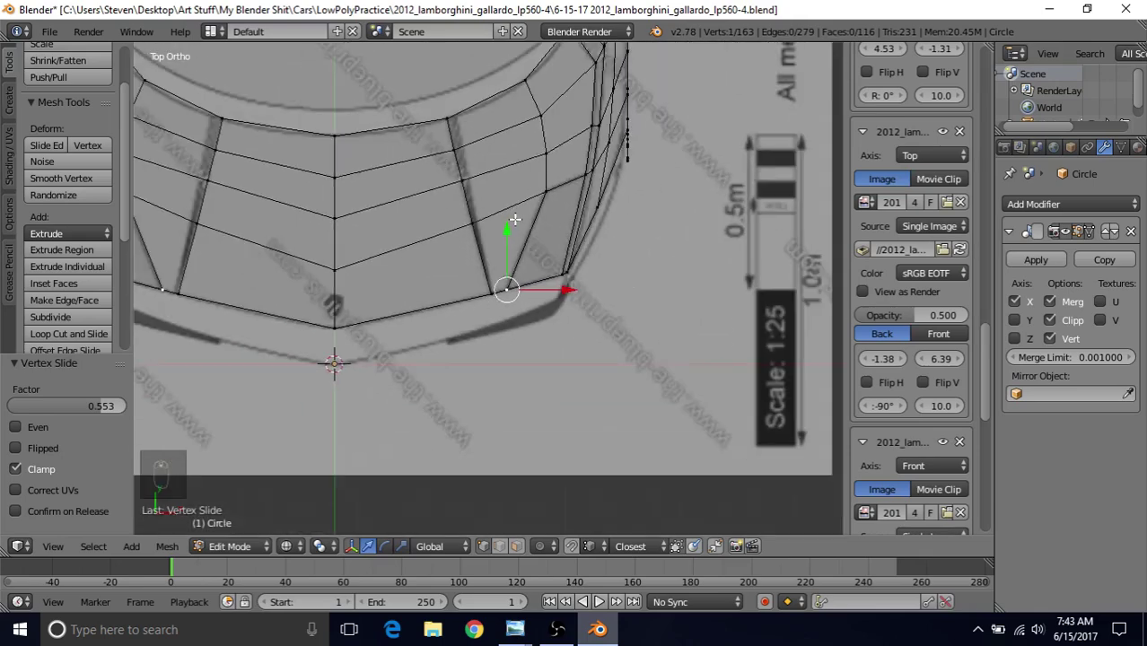
{"action": "scroll", "coordinate": [615, 267], "scroll_direction": "up", "scroll_amount": 3, "text": "shift"}
{"action": "scroll", "coordinate": [525, 254], "scroll_direction": "up", "scroll_amount": 2, "text": "shift"}
{"action": "scroll", "coordinate": [580, 273], "scroll_direction": "up", "scroll_amount": 4, "text": "ctrl"}
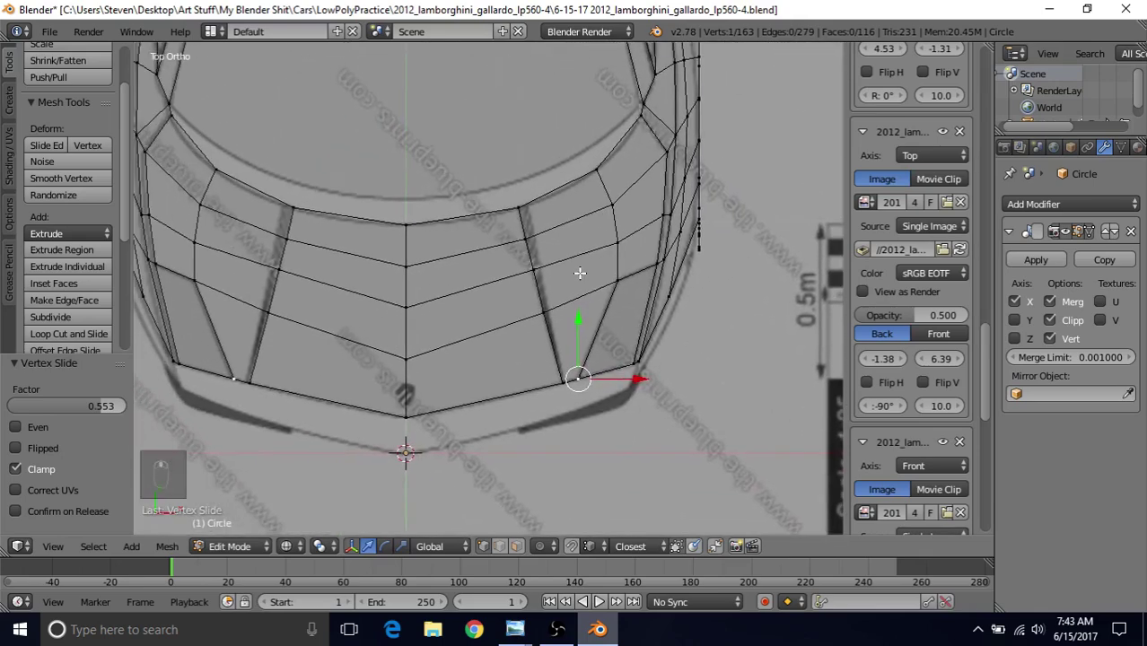
{"action": "right_click", "coordinate": [603, 167]}
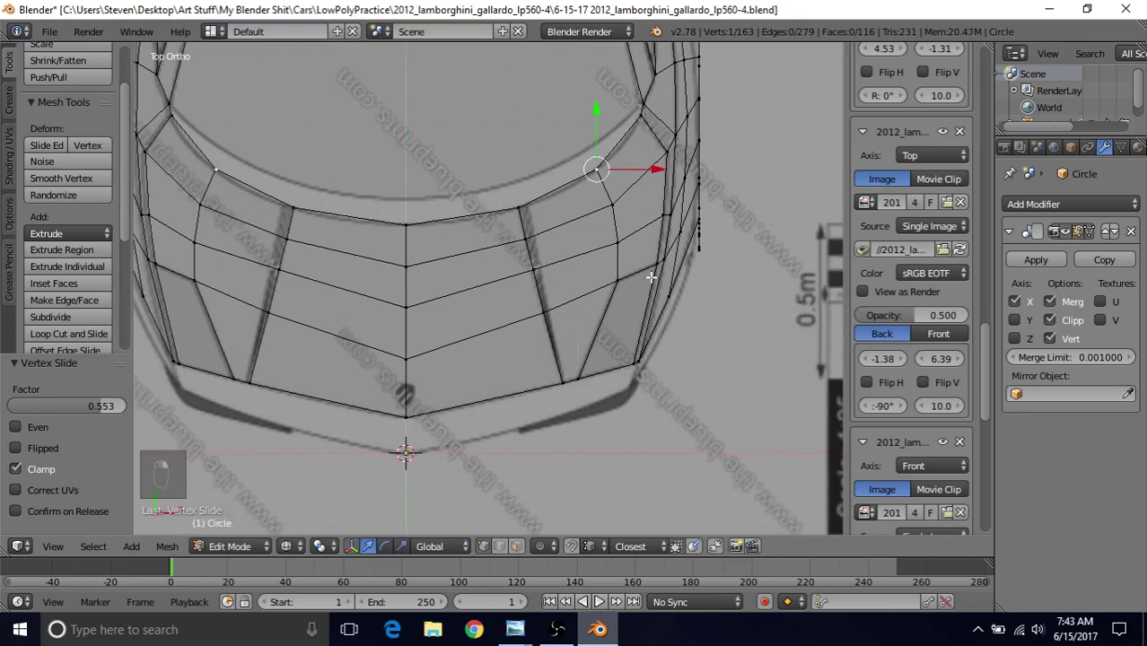
{"action": "scroll", "coordinate": [402, 253], "scroll_direction": "down", "scroll_amount": 2}
{"action": "scroll", "coordinate": [526, 189], "scroll_direction": "down", "scroll_amount": 2, "text": "ctrl"}
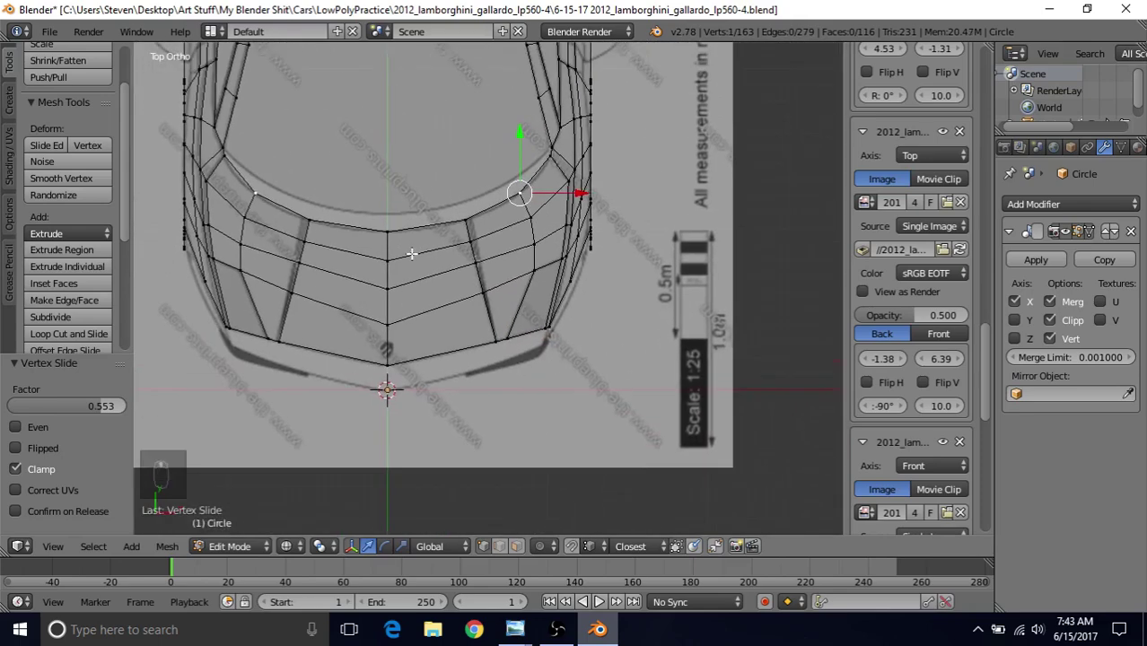
{"action": "scroll", "coordinate": [448, 257], "scroll_direction": "up", "scroll_amount": 2}
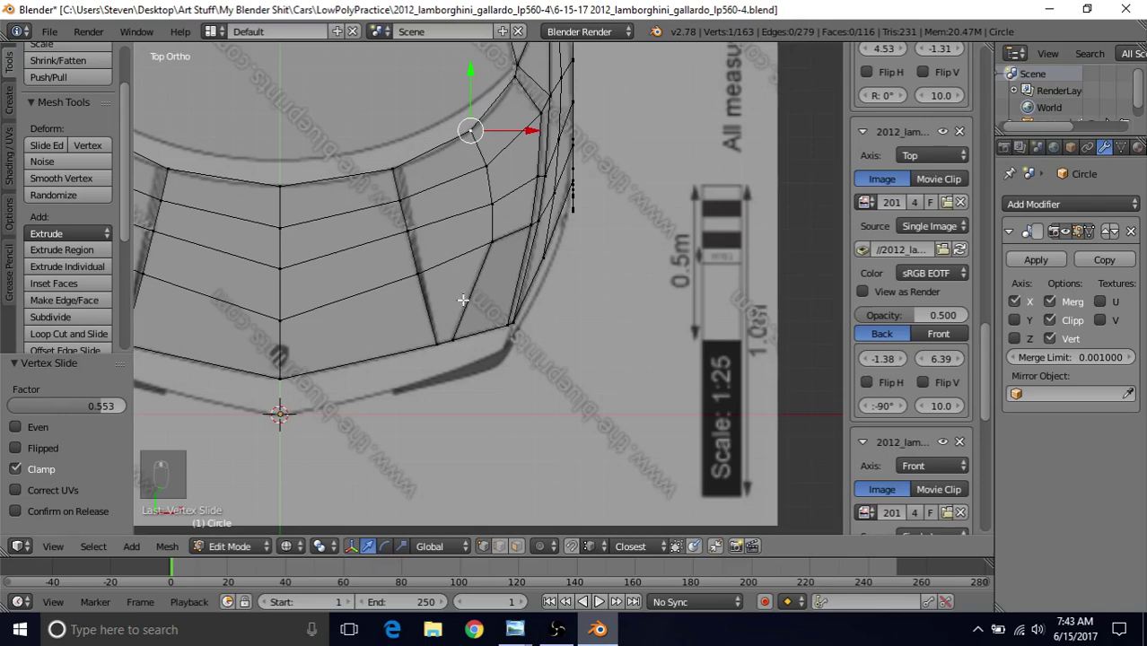
{"action": "middle_click_drag", "start_coordinate": [483, 249], "coordinate": [503, 239], "text": "shift"}
In front view, slide the loop's frontmost vertex along the hood's front edge by a factor of 0.097 towards the crease
{"action": "key", "text": "KP_1"}
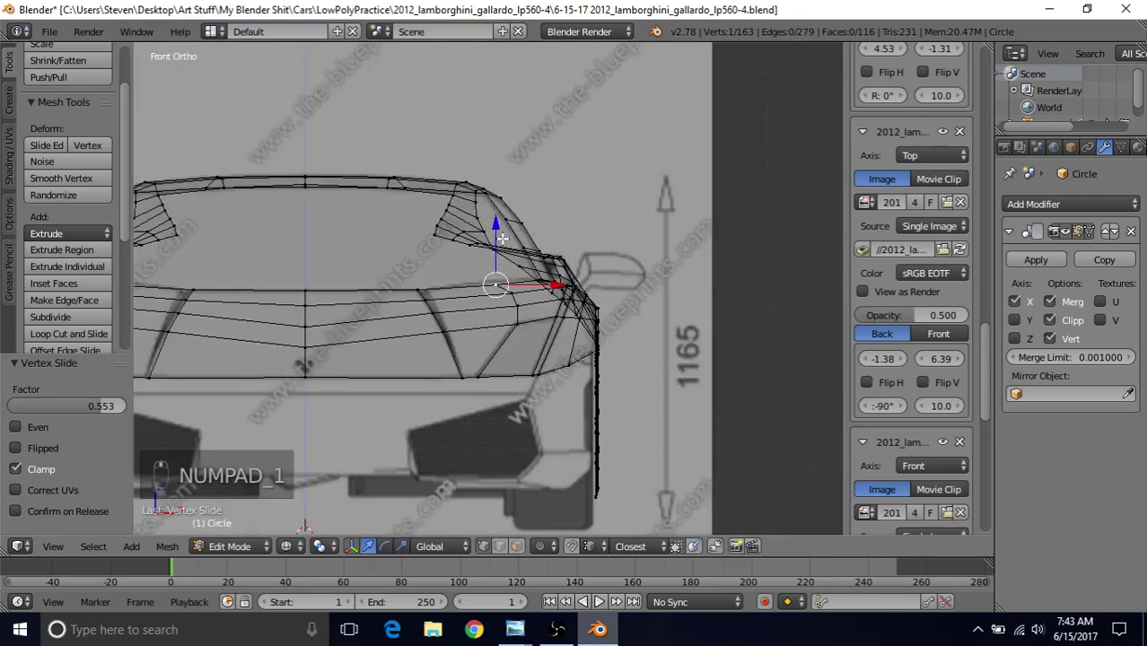
{"action": "scroll", "coordinate": [502, 238], "scroll_direction": "up", "scroll_amount": 3}
{"action": "right_click", "coordinate": [473, 414]}
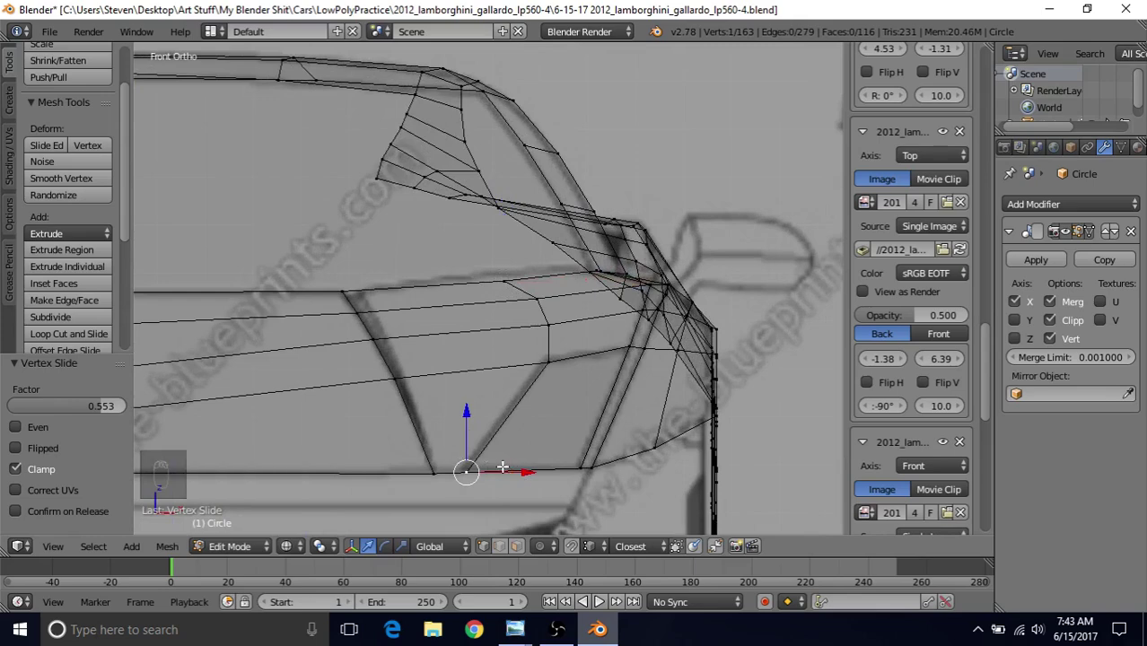
{"action": "key", "text": "g"}
{"action": "key", "text": "g"}
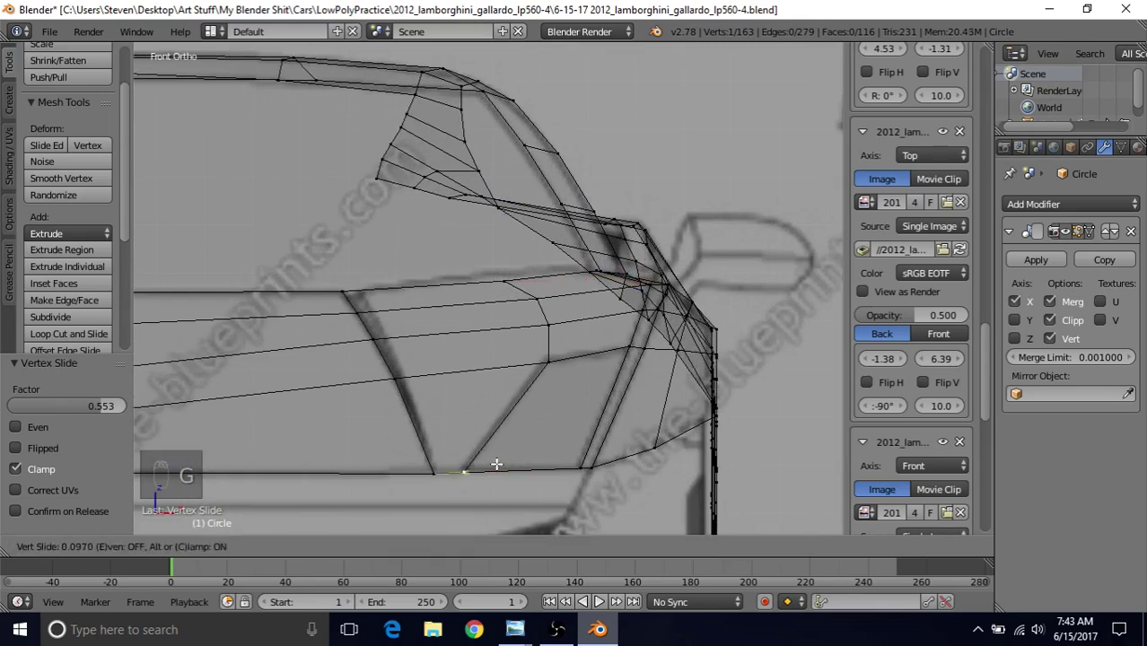
{"action": "left_click", "coordinate": [496, 464]}
Raise the vertex at the headlight's rear inner corner 0.007 along Z to match the front blueprint
{"action": "right_click", "coordinate": [546, 362]}
{"action": "key", "text": "g"}
{"action": "key", "text": "x"}
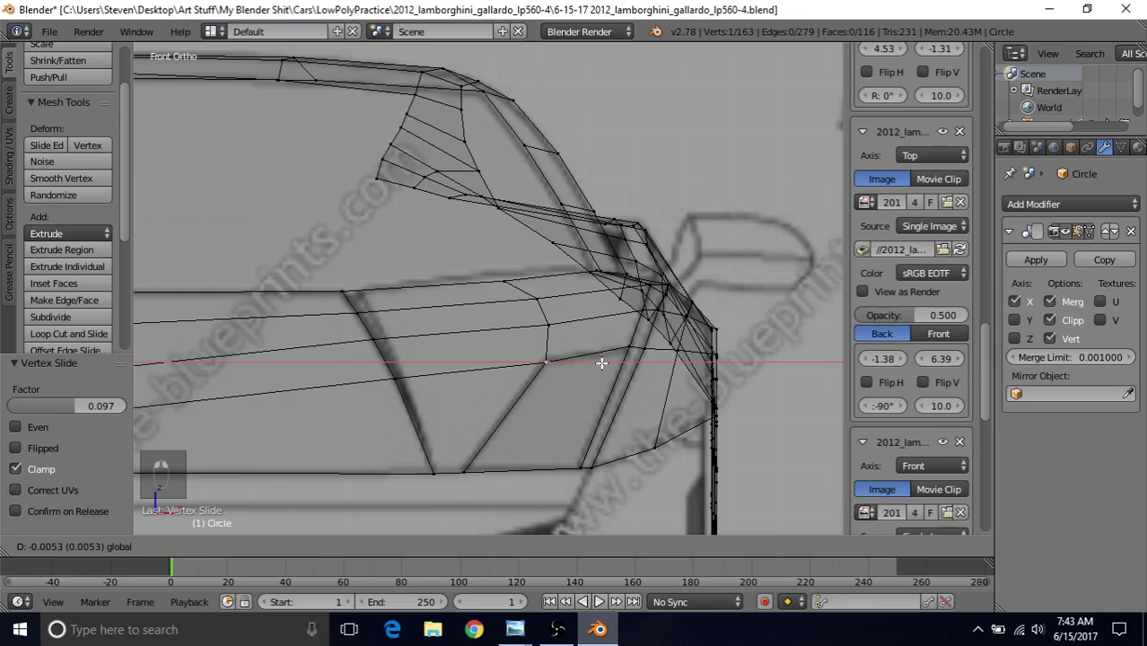
{"action": "right_click", "coordinate": [601, 363]}
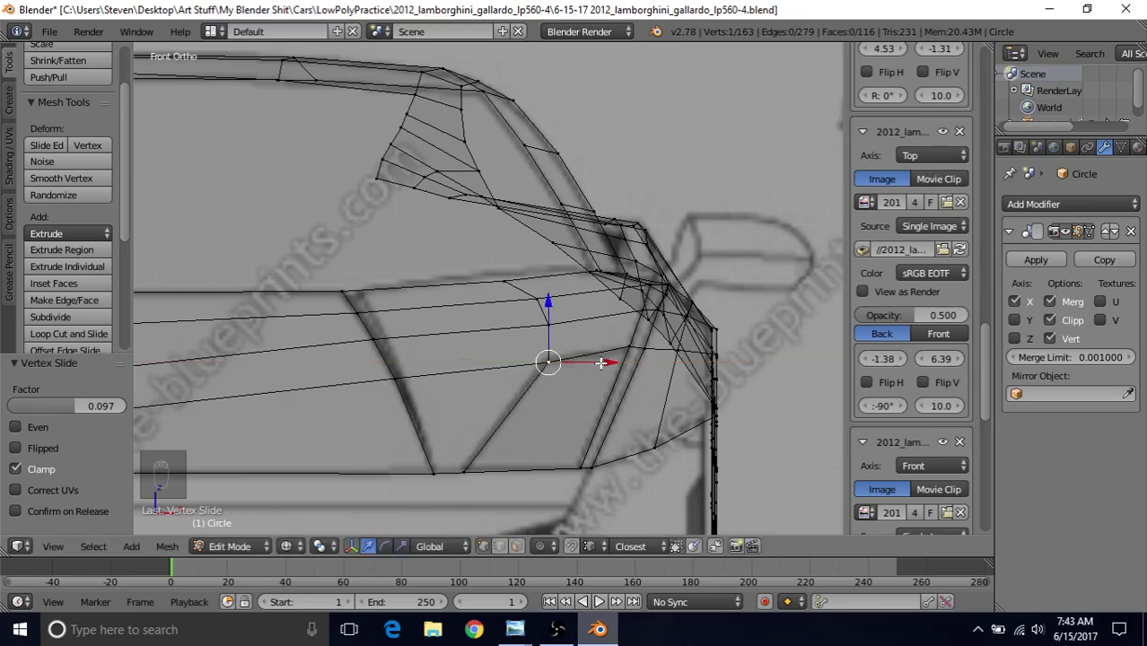
{"action": "key", "text": "g"}
{"action": "key", "text": "z"}
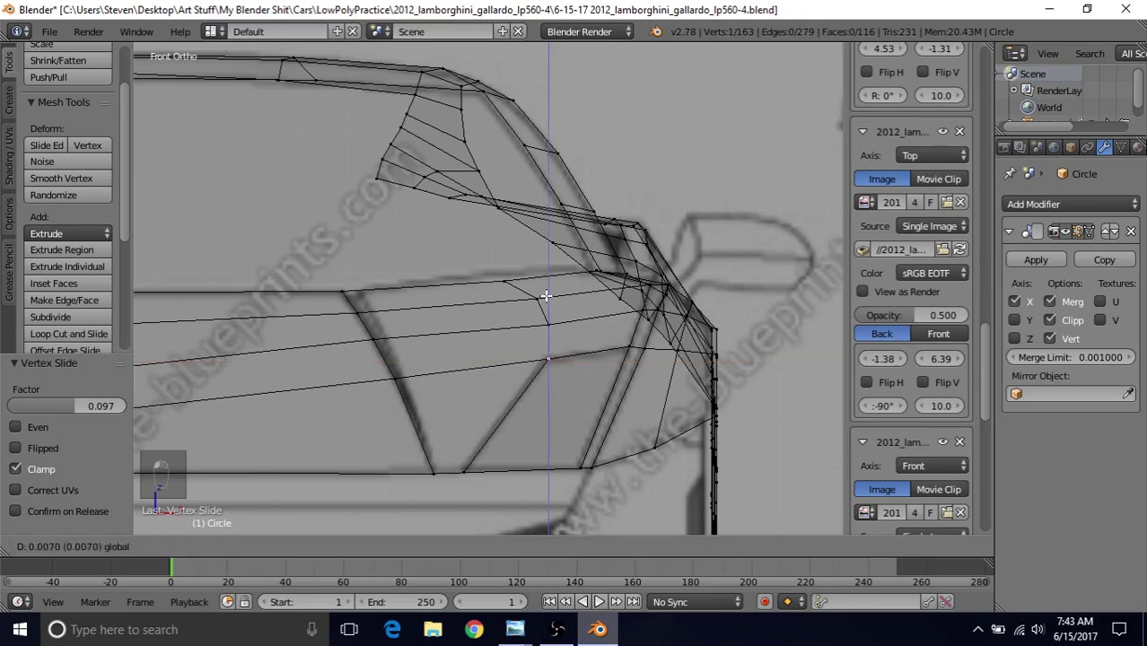
{"action": "left_click", "coordinate": [546, 296]}
Raise the loop's rearmost vertex 0.019 along Z and the second vertex from the rear 0.021 along Z
{"action": "middle_click_drag", "start_coordinate": [545, 357], "coordinate": [505, 411], "text": "shift"}
{"action": "right_click", "coordinate": [464, 337]}
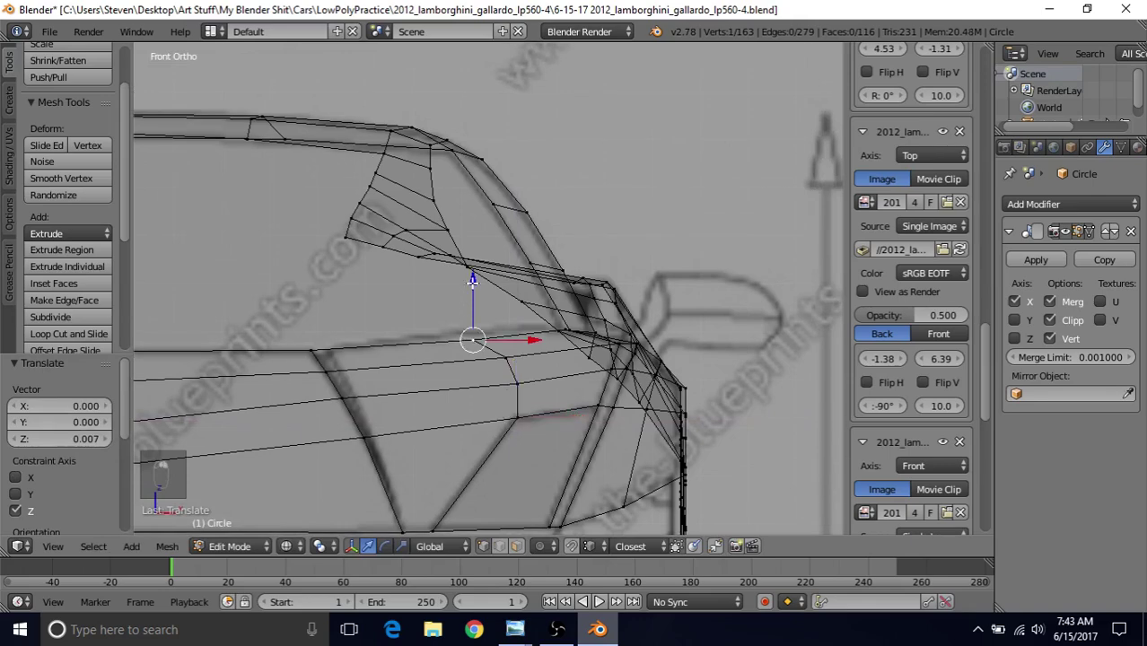
{"action": "key", "text": "g"}
{"action": "key", "text": "z"}
{"action": "left_click", "coordinate": [473, 274]}
{"action": "right_click", "coordinate": [509, 301]}
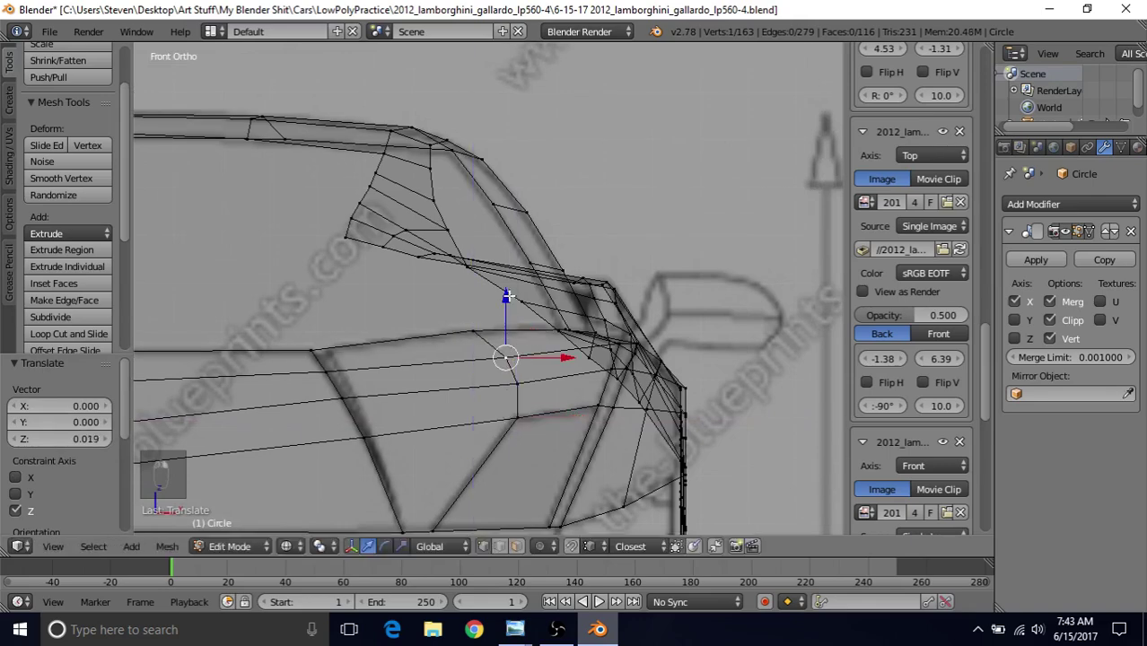
{"action": "key", "text": "g"}
{"action": "key", "text": "z"}
{"action": "left_click", "coordinate": [509, 287]}
Raise the loop's third vertex from the rear along Z in two moves, by 0.016 and another 0.009
{"action": "right_click", "coordinate": [521, 333]}
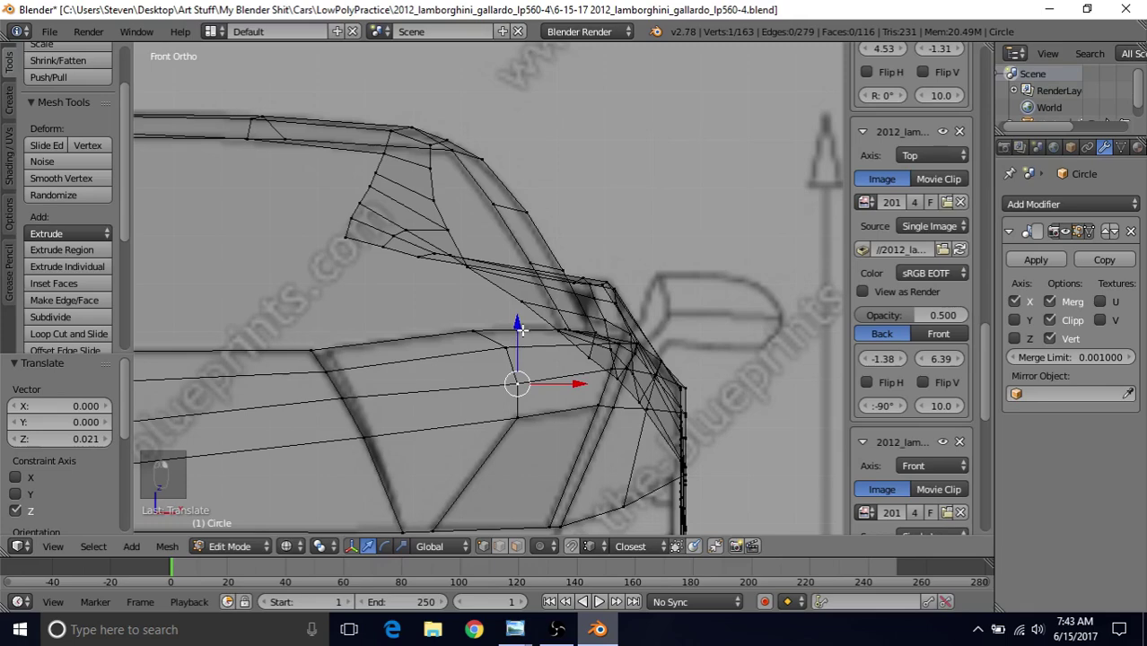
{"action": "key", "text": "g"}
{"action": "key", "text": "z"}
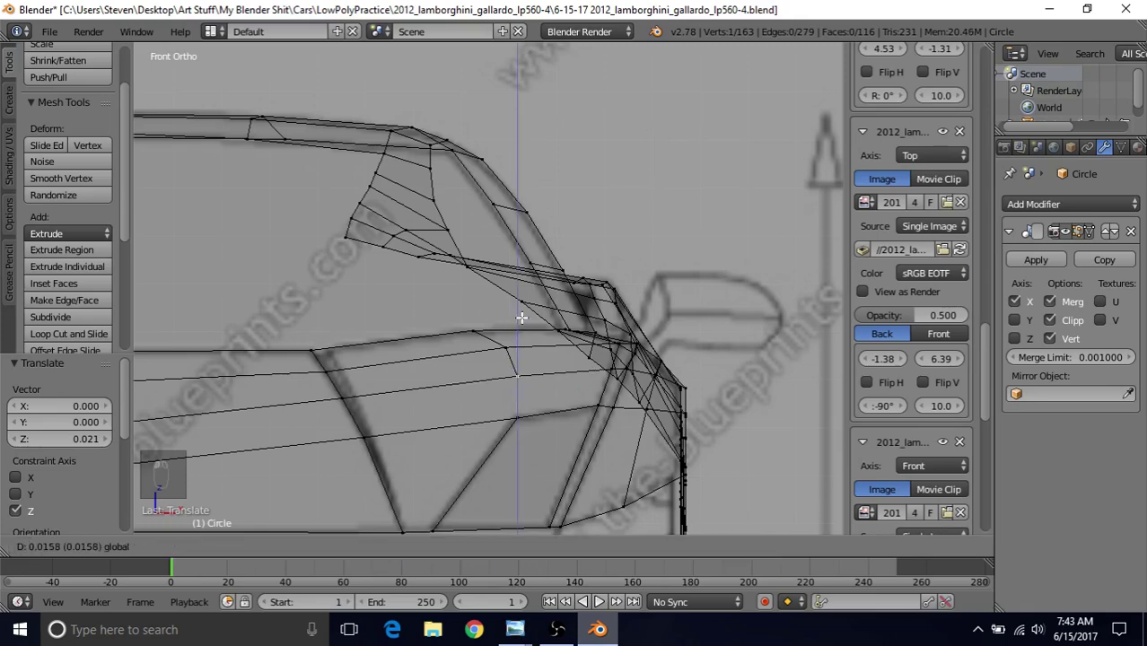
{"action": "left_click", "coordinate": [522, 318]}
{"action": "right_click", "coordinate": [518, 314]}
{"action": "key", "text": "g"}
{"action": "key", "text": "z"}
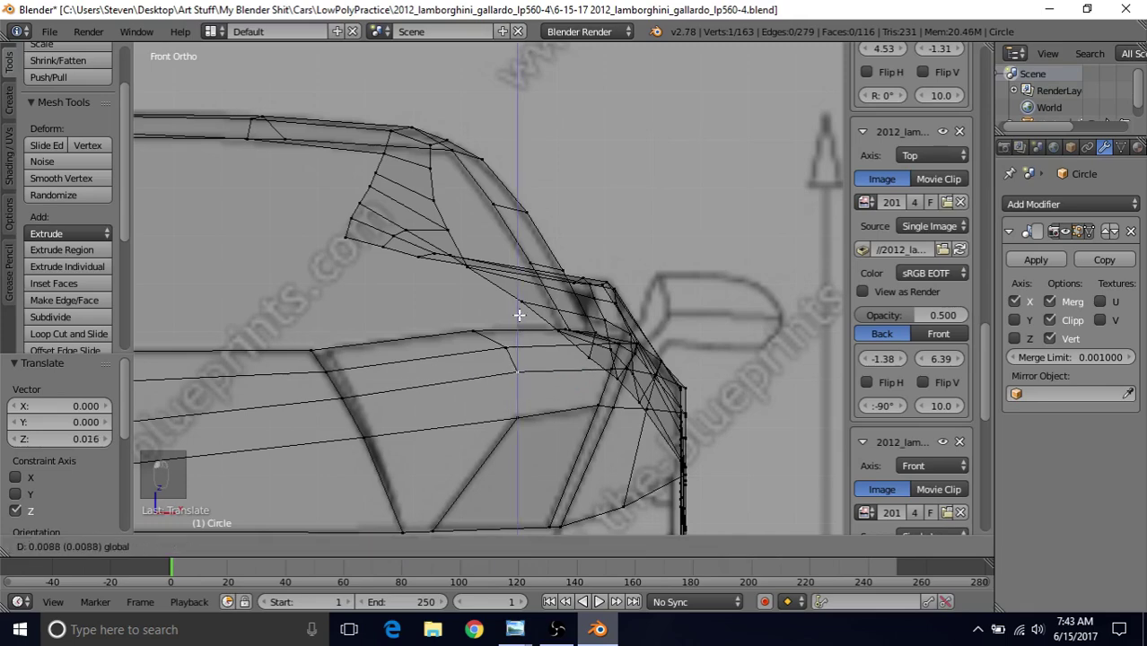
{"action": "left_click", "coordinate": [519, 317]}
Examine the hood loop, crease and headlight outline against the blueprints in top and front views
{"action": "key", "text": "KP_7"}
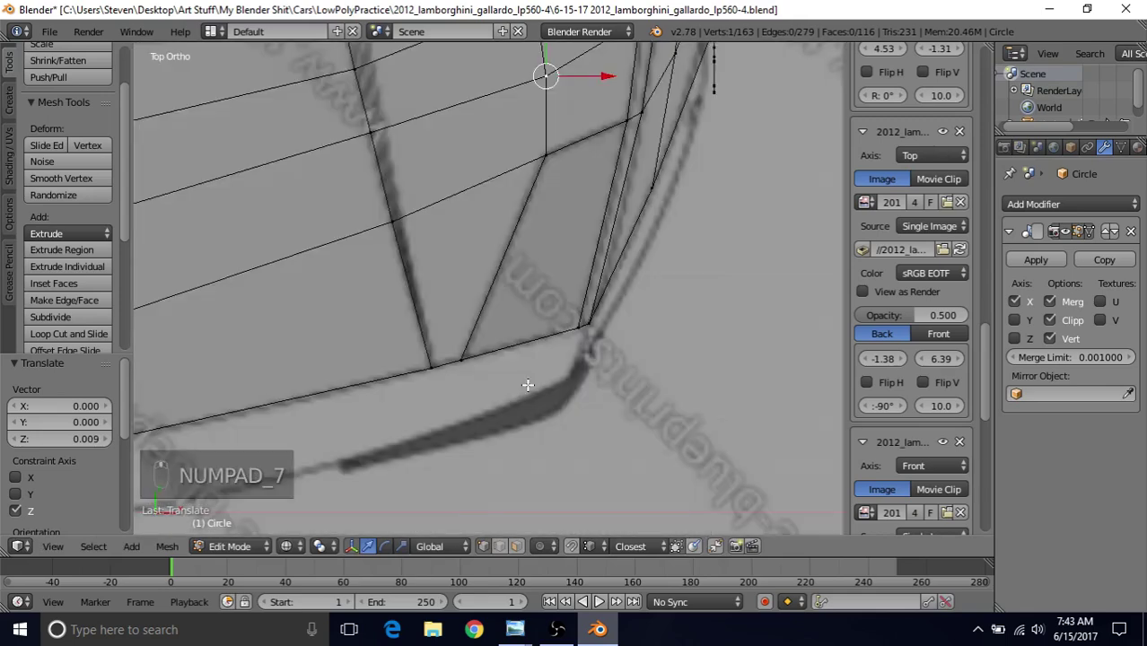
{"action": "middle_click_drag", "start_coordinate": [544, 77], "coordinate": [506, 220], "text": "shift"}
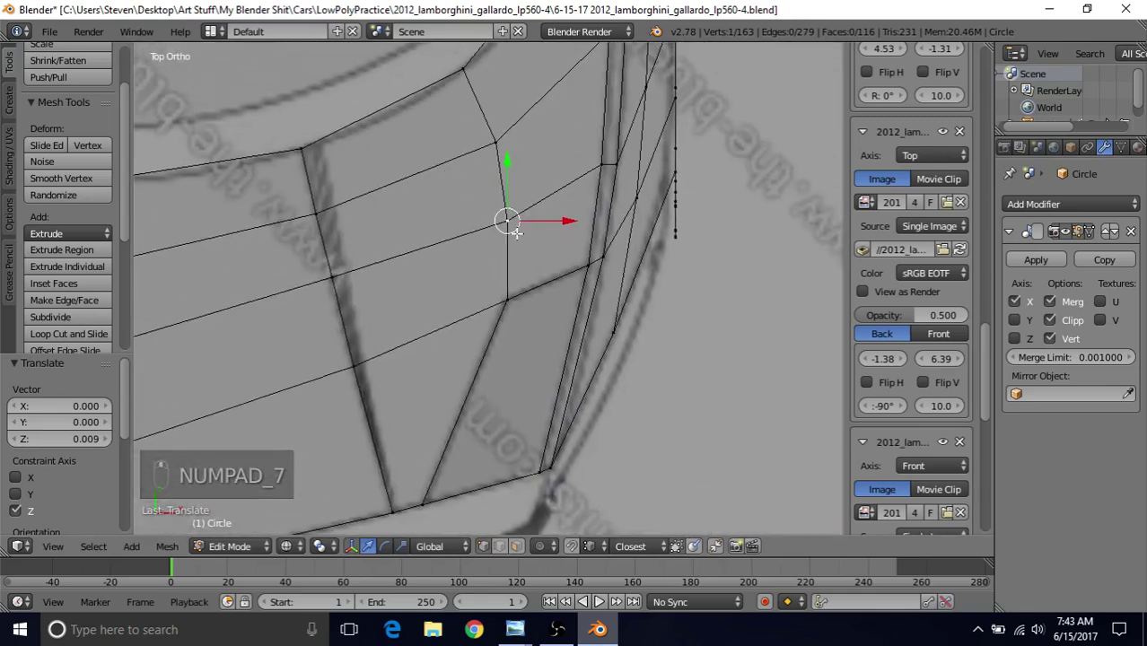
{"action": "key", "text": "KP_1"}
{"action": "middle_click_drag", "start_coordinate": [466, 364], "coordinate": [532, 282], "text": "shift"}
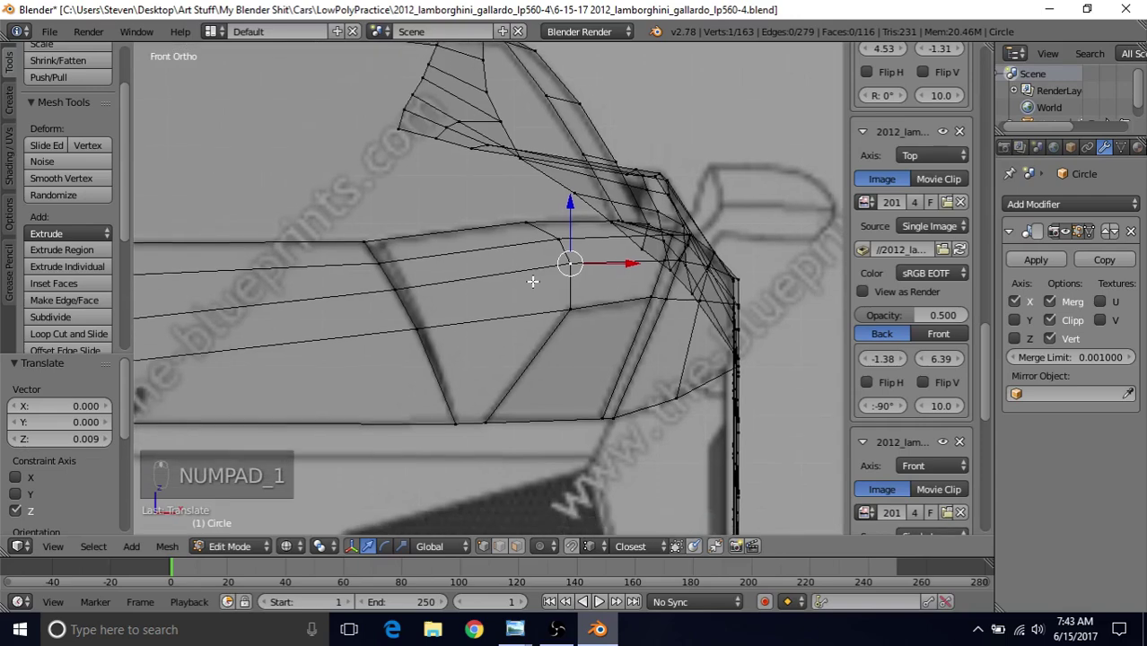
{"action": "key", "text": "KP_7"}
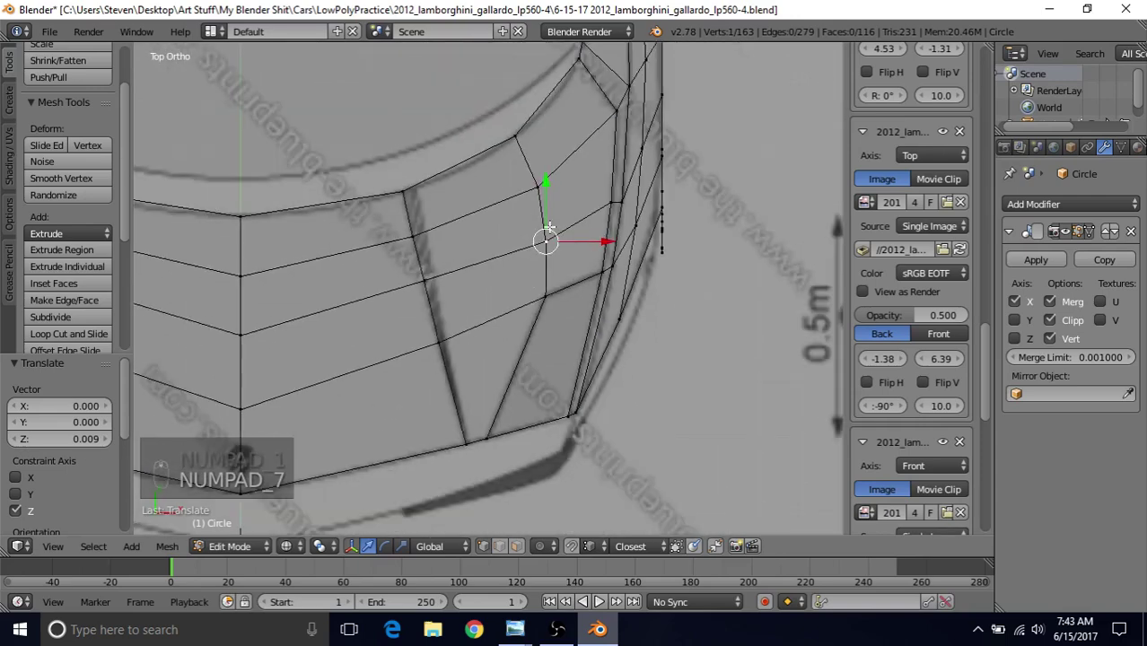
{"action": "middle_click_drag", "start_coordinate": [481, 205], "coordinate": [532, 172], "text": "shift"}
{"action": "scroll", "coordinate": [456, 223], "scroll_direction": "down", "scroll_amount": 2}
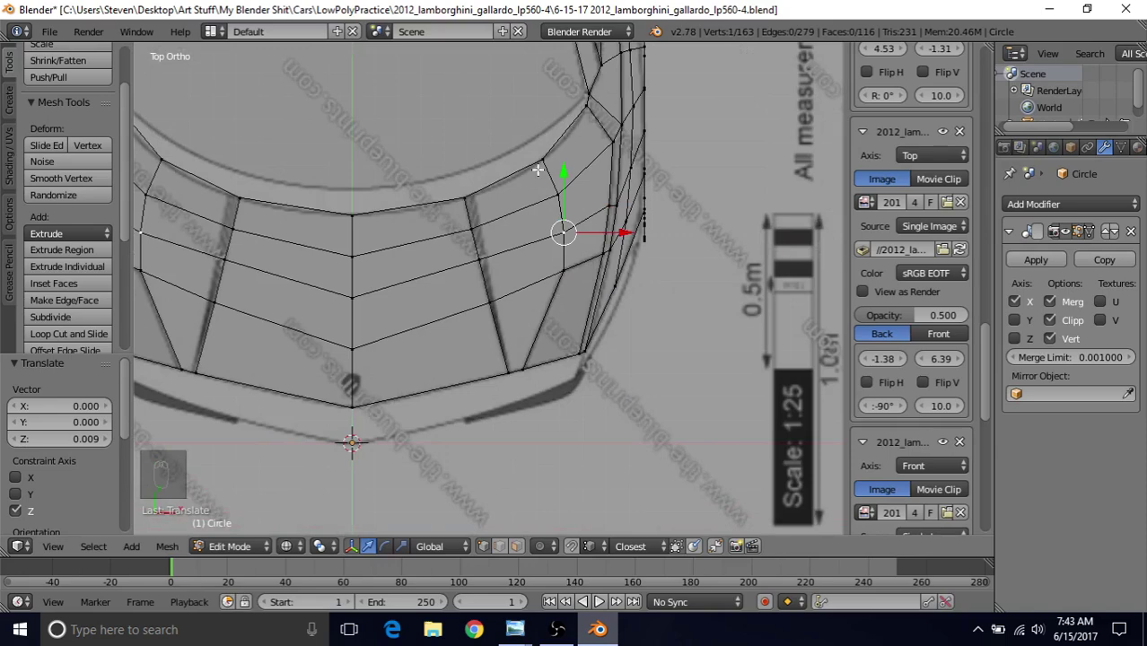
{"action": "middle_click_drag", "start_coordinate": [421, 215], "coordinate": [481, 249], "text": "shift"}
{"action": "scroll", "coordinate": [565, 301], "scroll_direction": "down", "scroll_amount": 2}
{"action": "scroll", "coordinate": [574, 292], "scroll_direction": "up", "scroll_amount": 4}
{"action": "scroll", "coordinate": [482, 249], "scroll_direction": "down", "scroll_amount": 1}
{"action": "scroll", "coordinate": [483, 256], "scroll_direction": "up", "scroll_amount": 3}
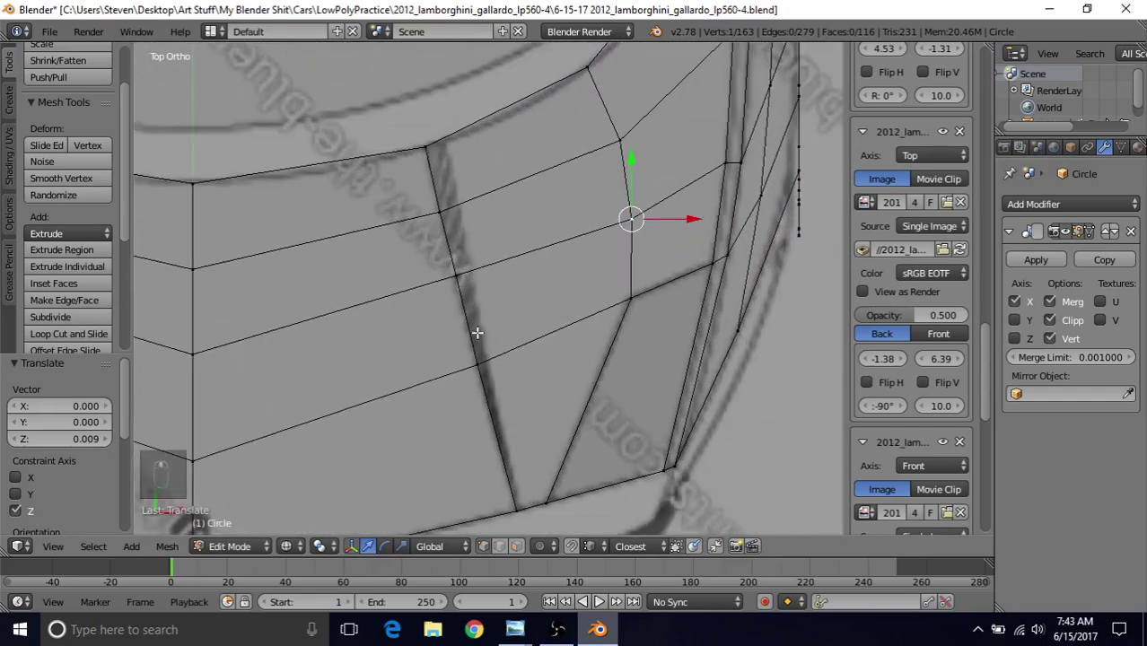
{"action": "scroll", "coordinate": [477, 332], "scroll_direction": "down", "scroll_amount": 1}
{"action": "scroll", "coordinate": [492, 268], "scroll_direction": "down", "scroll_amount": 1, "text": "shift"}
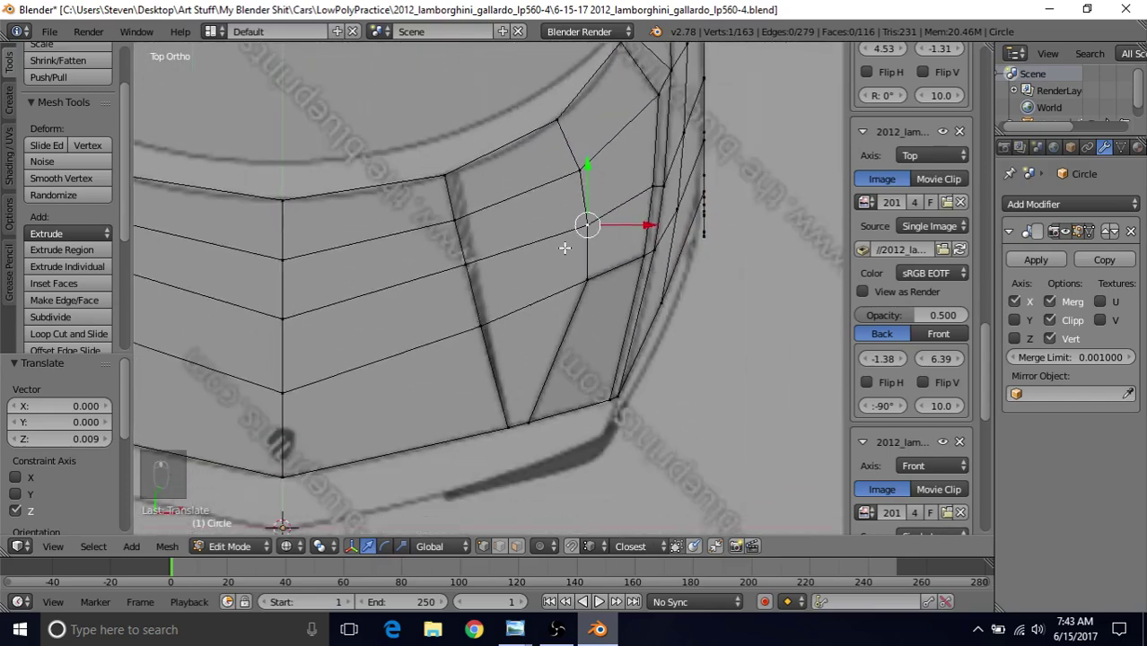
{"action": "middle_click_drag", "start_coordinate": [563, 250], "coordinate": [501, 275], "text": "shift"}
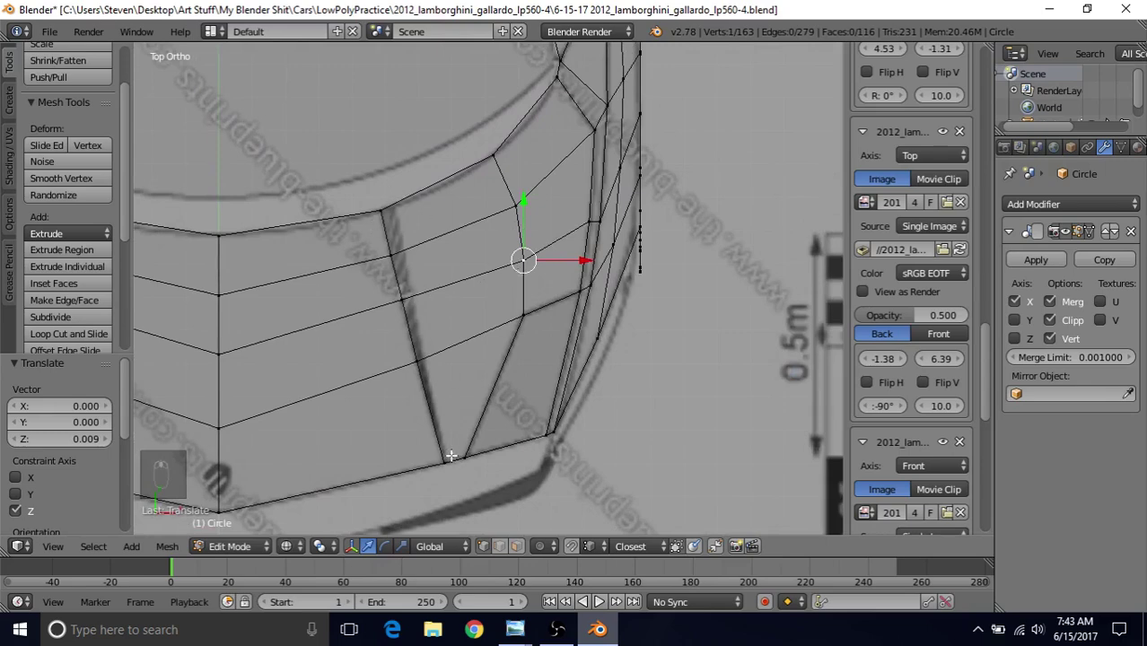
{"action": "scroll", "coordinate": [444, 238], "scroll_direction": "up", "scroll_amount": 2}
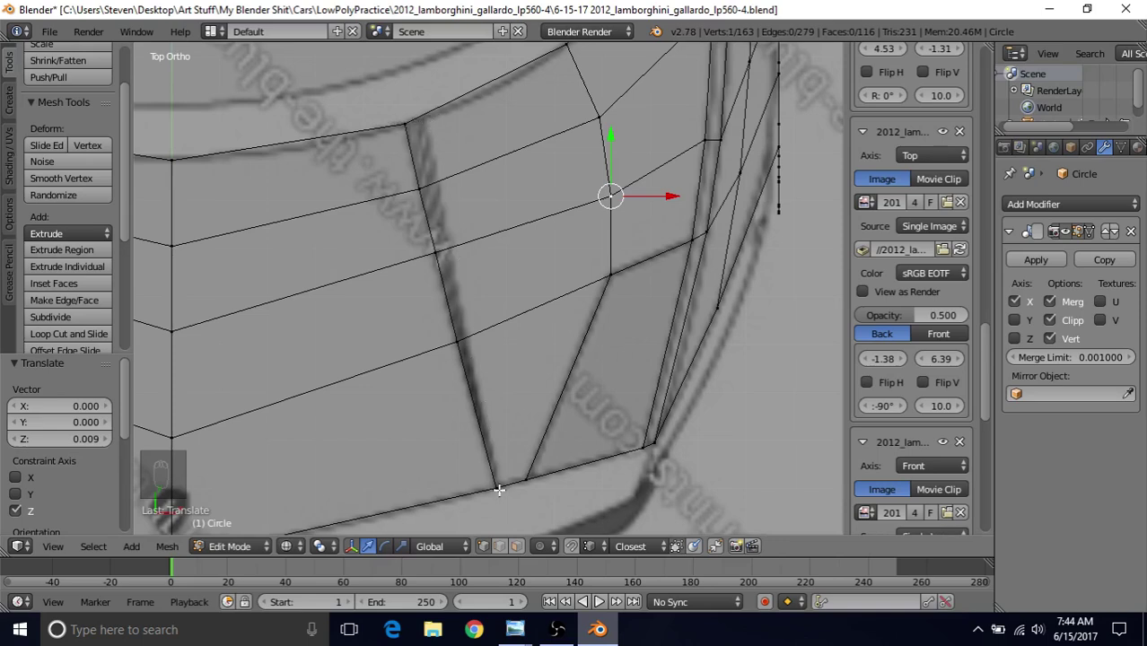
Add a single lengthwise loop cut on the hood between the crease and the headlight's inner edge loop
{"action": "middle_click_drag", "start_coordinate": [548, 248], "coordinate": [559, 271], "text": "shift"}
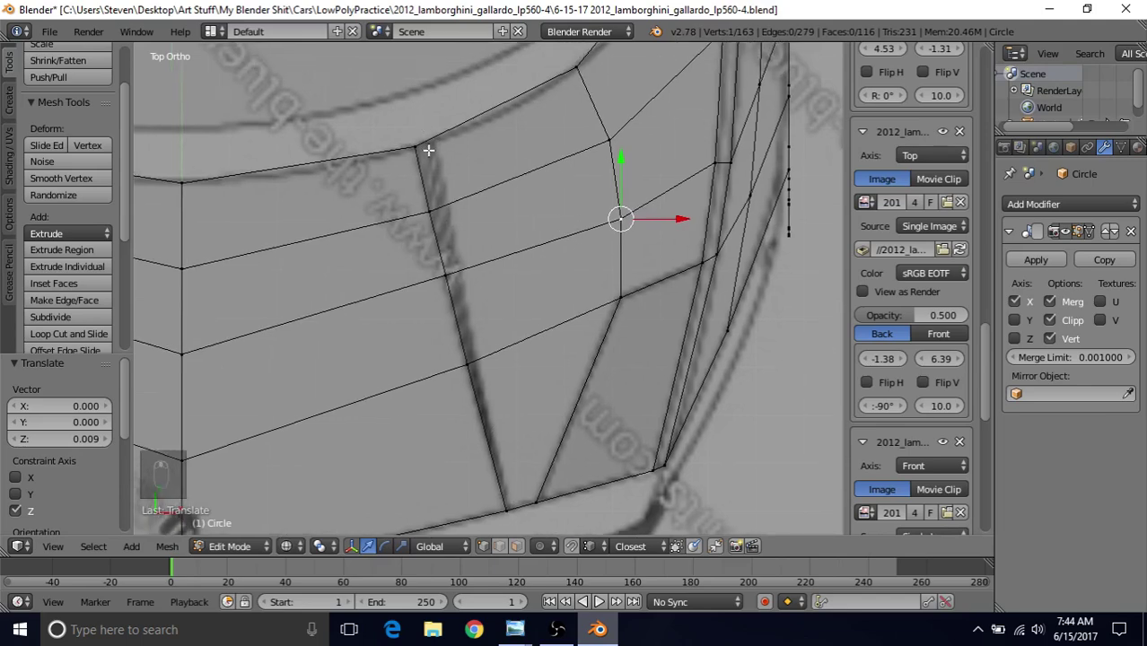
{"action": "key", "text": "ctrl+r"}
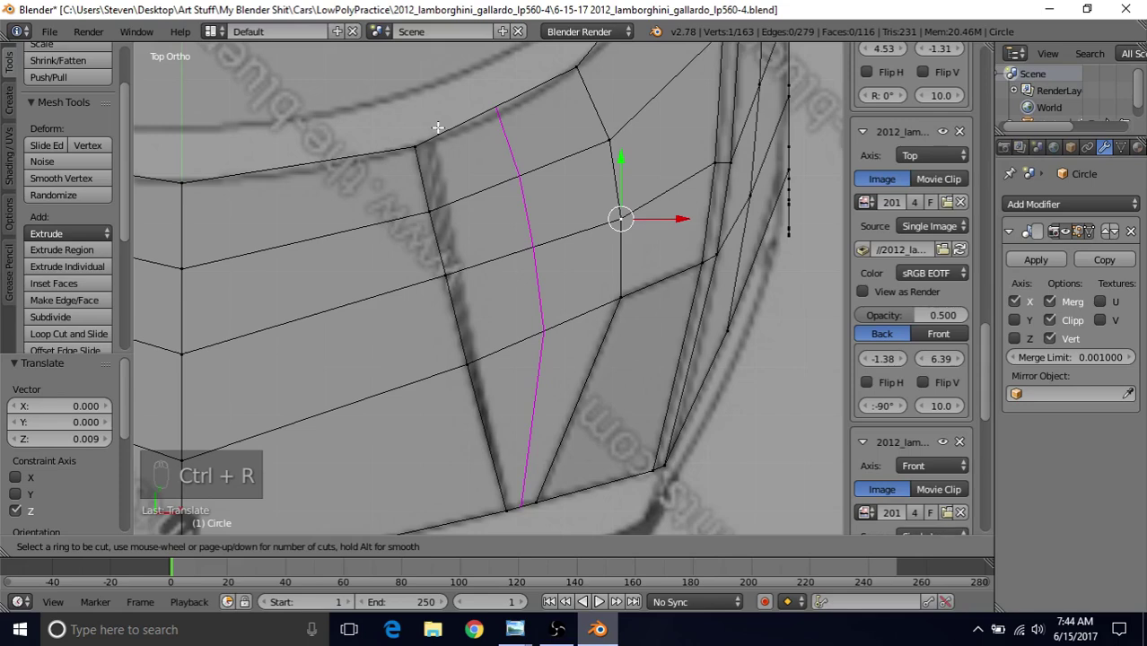
{"action": "left_click", "coordinate": [437, 127]}
{"action": "left_click", "coordinate": [437, 128]}
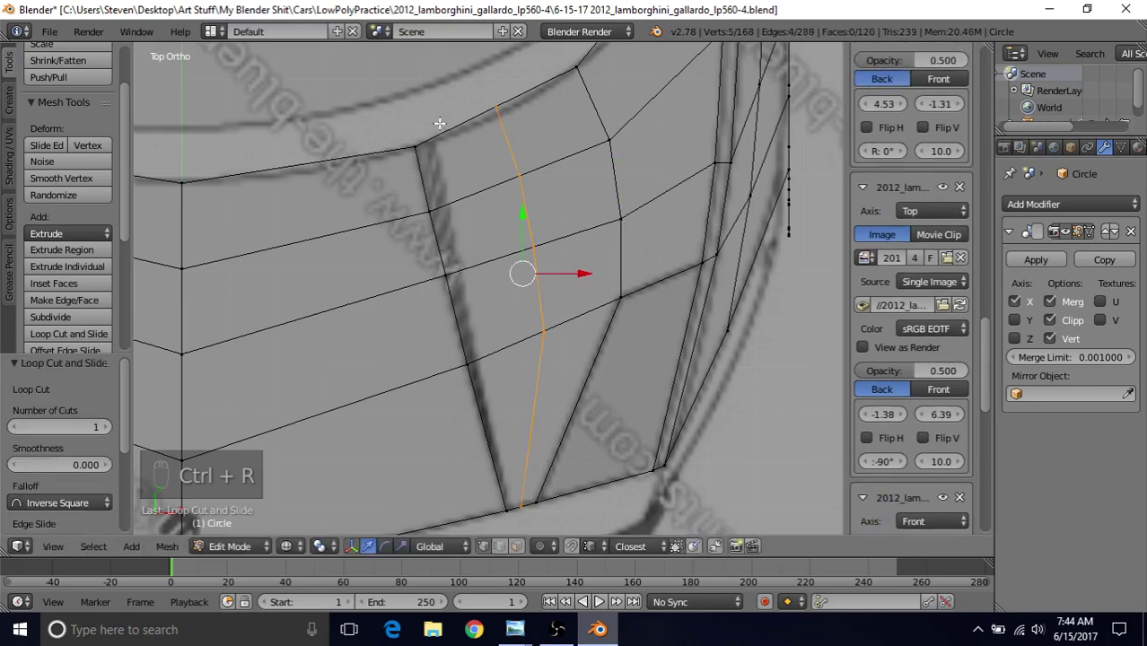
Move the new loop's two rearmost vertices beside the crease, by -0.128, -0.074 and -0.149, -0.065 in X and Y
{"action": "right_click", "coordinate": [492, 108]}
{"action": "key", "text": "g"}
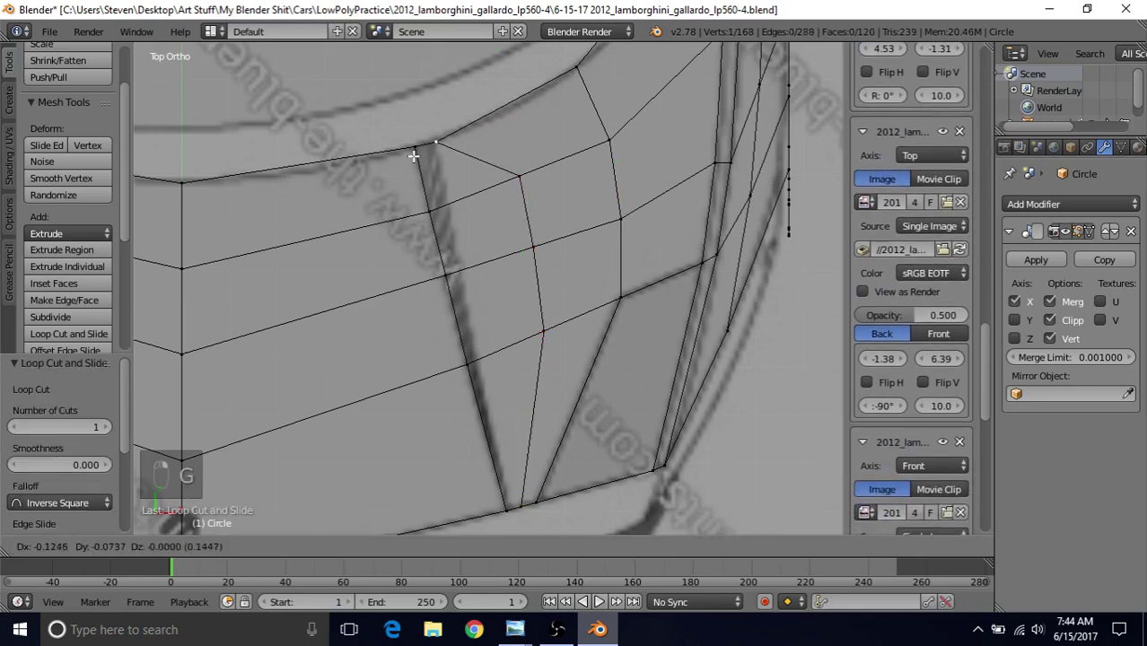
{"action": "left_click", "coordinate": [411, 156]}
{"action": "key", "text": "g"}
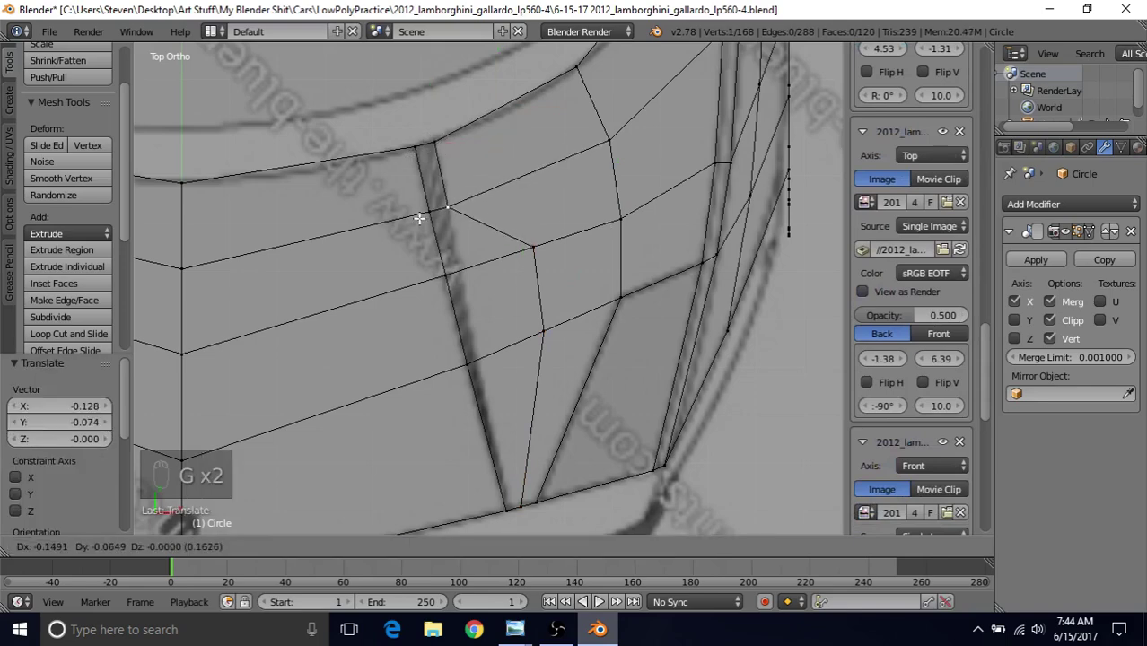
{"action": "left_click", "coordinate": [419, 221]}
Move the loop's third and fourth vertices beside the crease, by -0.151, -0.051 and -0.139, -0.063 in X and Y
{"action": "right_click", "coordinate": [521, 251]}
{"action": "key", "text": "g"}
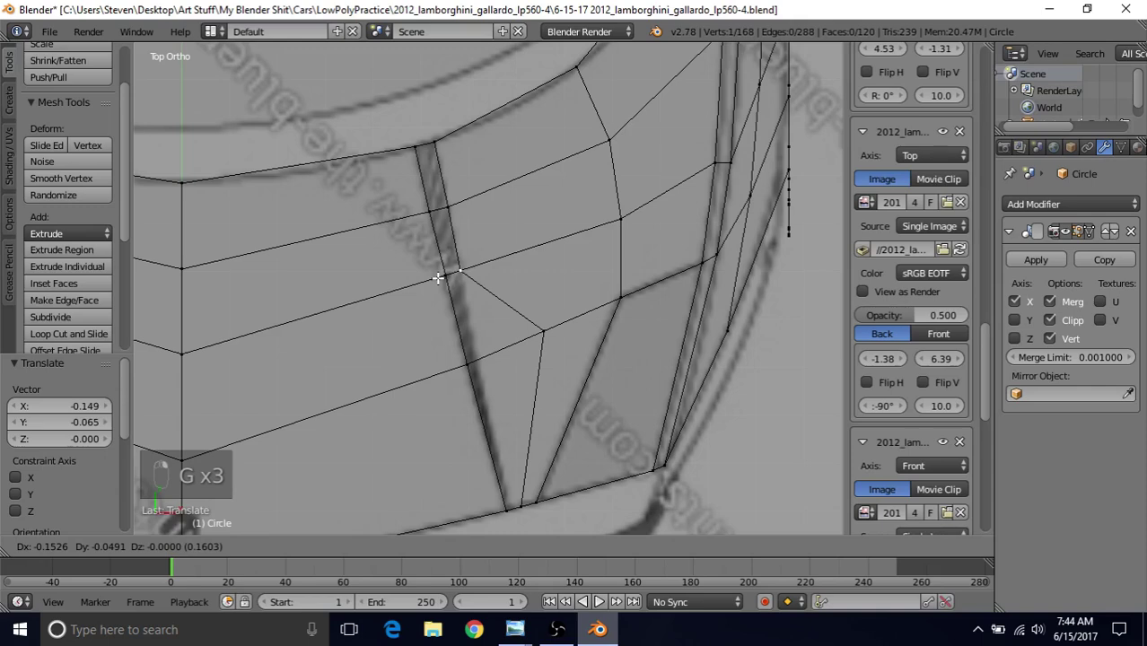
{"action": "left_click", "coordinate": [454, 269]}
{"action": "right_click", "coordinate": [541, 330]}
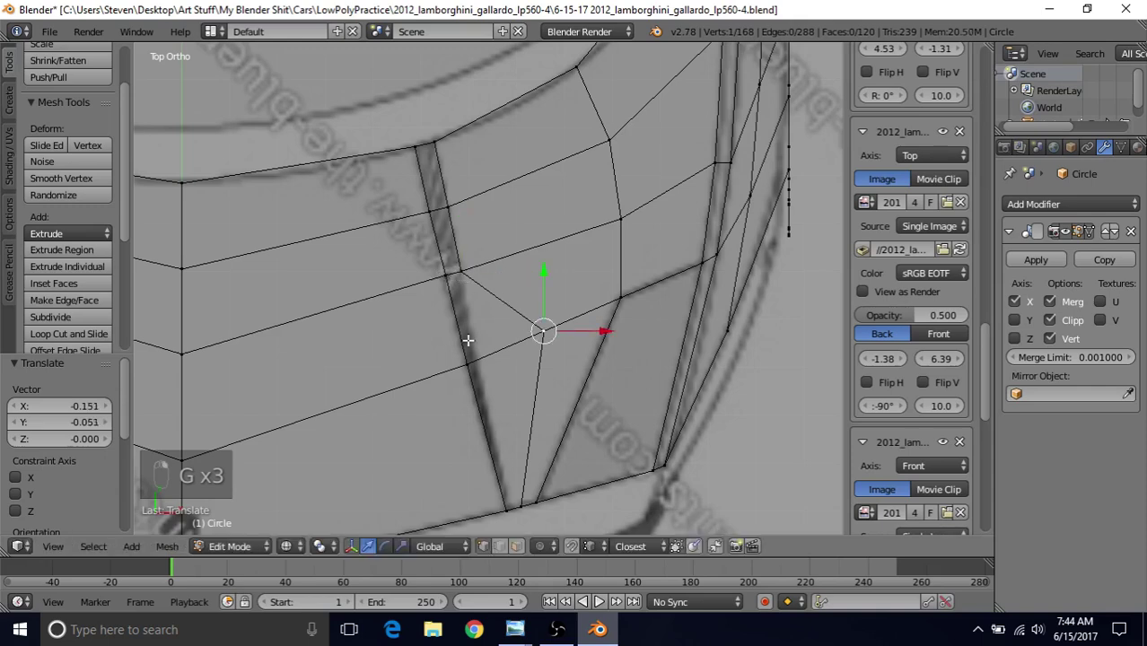
{"action": "key", "text": "g"}
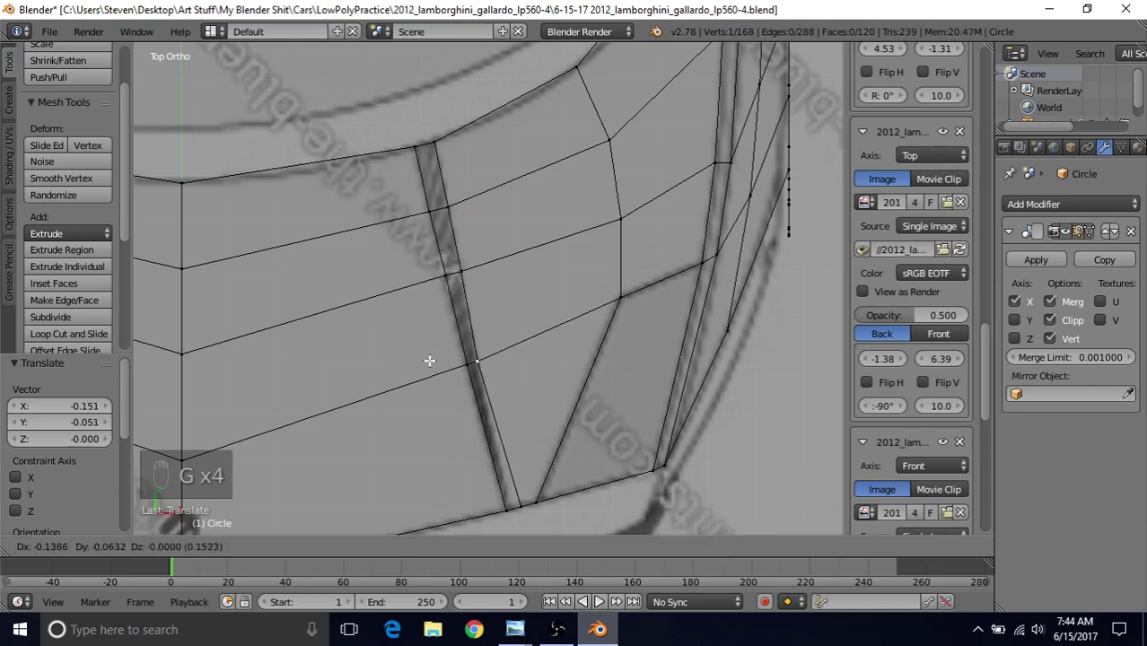
{"action": "left_click", "coordinate": [430, 360]}
{"action": "middle_click_drag", "start_coordinate": [491, 402], "coordinate": [579, 304], "text": "shift"}
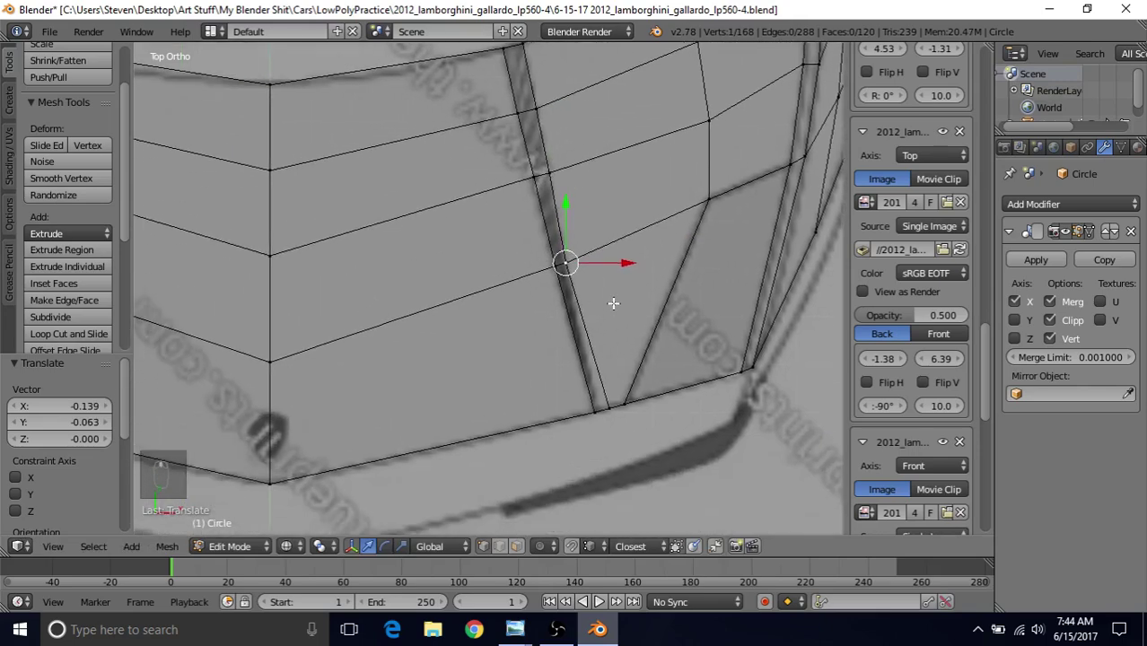
Shift the rearmost vertex of the crease's inner line -0.004 along X and fine-tune it along Y
{"action": "middle_click_drag", "start_coordinate": [600, 224], "coordinate": [532, 274], "text": "shift"}
{"action": "right_click", "coordinate": [434, 97]}
{"action": "key", "text": "g"}
{"action": "key", "text": "x"}
{"action": "left_click", "coordinate": [474, 97]}
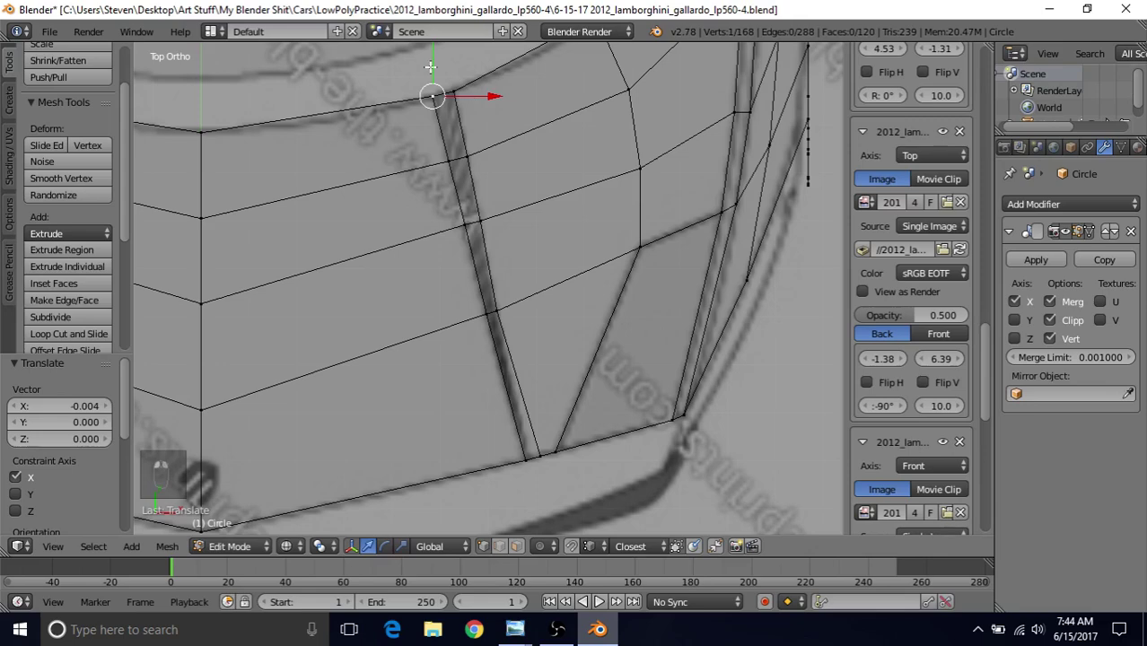
{"action": "key", "text": "g"}
{"action": "key", "text": "y"}
{"action": "left_click", "coordinate": [432, 97]}
Merge the new loop's front vertex into the crease's front vertex using At Last
{"action": "scroll", "coordinate": [601, 385], "scroll_direction": "up", "scroll_amount": 2}
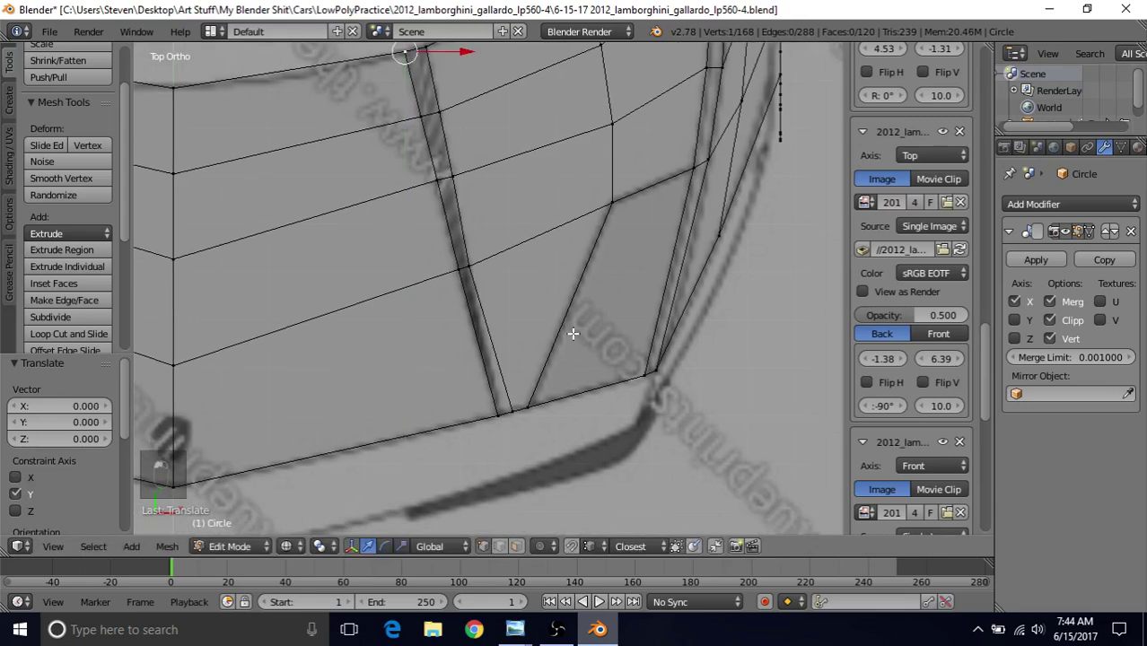
{"action": "middle_click_drag", "start_coordinate": [538, 407], "coordinate": [538, 358], "text": "shift"}
{"action": "middle_click_drag", "start_coordinate": [509, 432], "coordinate": [518, 408], "text": "shift"}
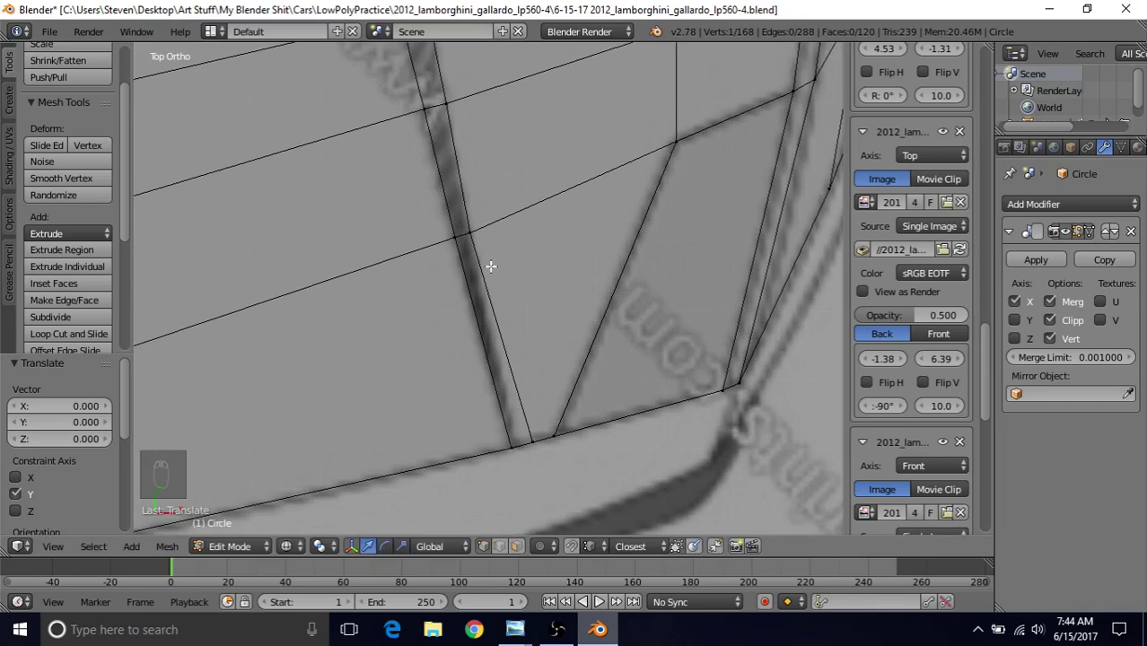
{"action": "right_click", "coordinate": [535, 444]}
{"action": "middle_click_drag", "start_coordinate": [549, 446], "coordinate": [569, 412], "text": "shift"}
{"action": "scroll", "coordinate": [565, 344], "scroll_direction": "down", "scroll_amount": 3}
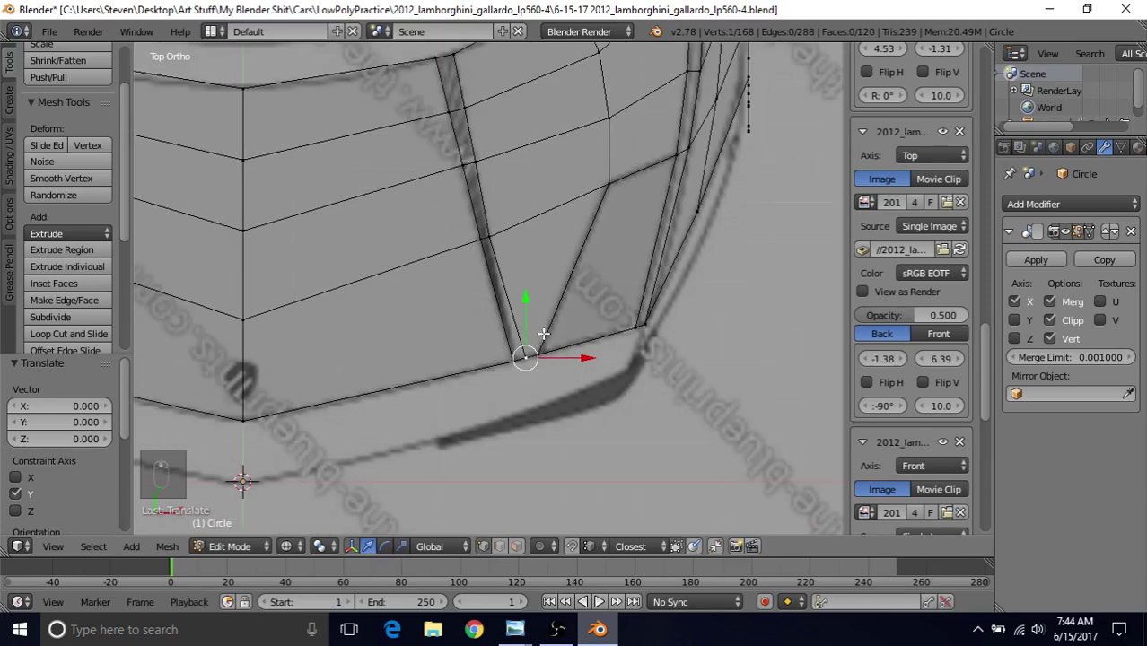
{"action": "middle_click_drag", "start_coordinate": [543, 336], "coordinate": [524, 382], "text": "shift"}
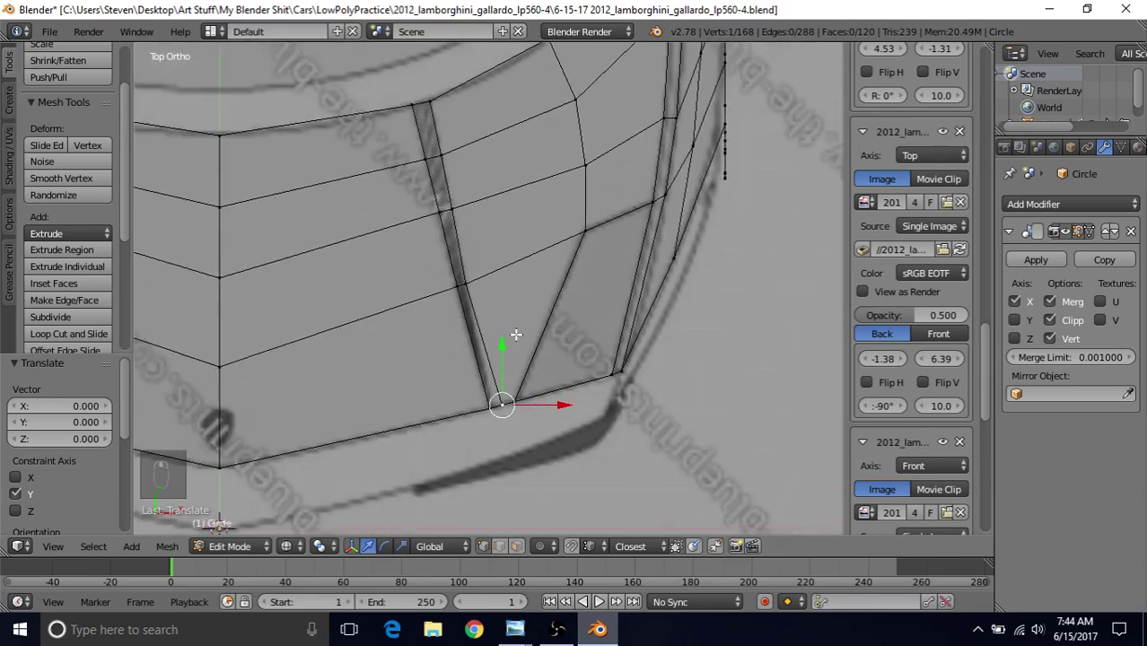
{"action": "middle_click_drag", "start_coordinate": [495, 316], "coordinate": [520, 267], "text": "shift"}
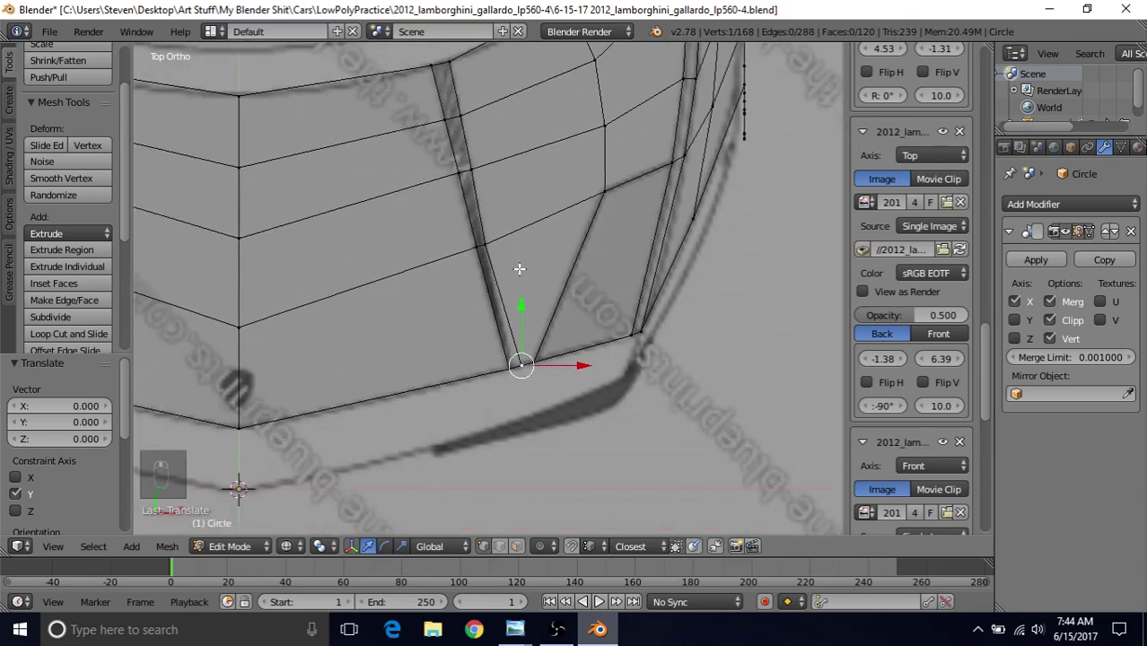
{"action": "scroll", "coordinate": [529, 397], "scroll_direction": "up", "scroll_amount": 3}
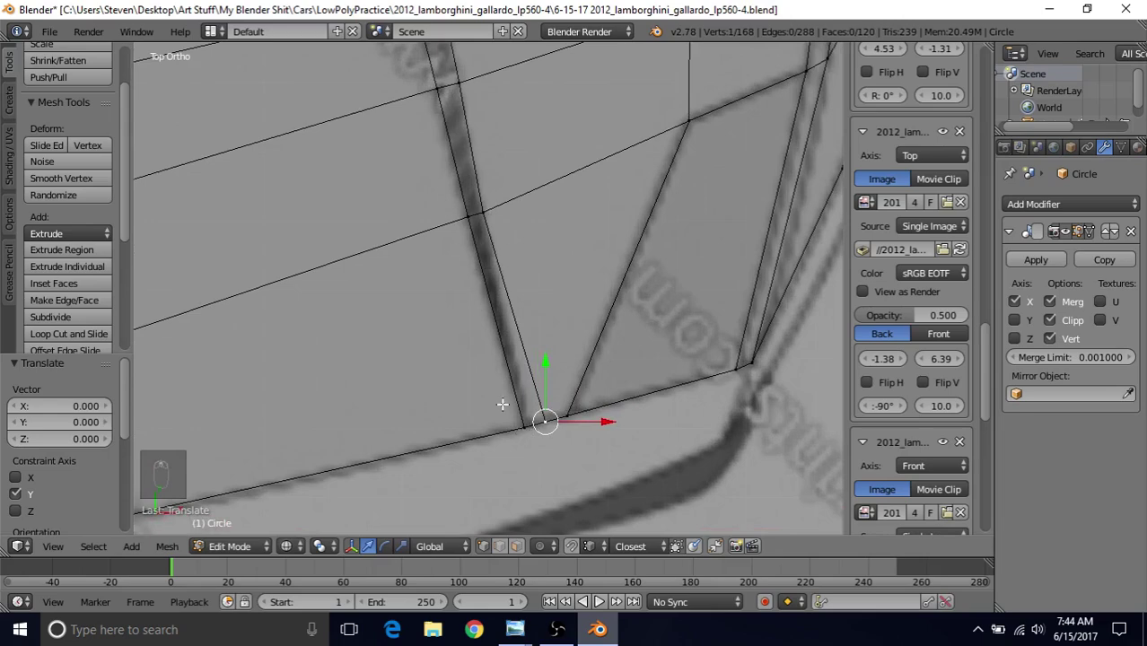
{"action": "middle_click_drag", "start_coordinate": [556, 326], "coordinate": [577, 292], "text": "shift"}
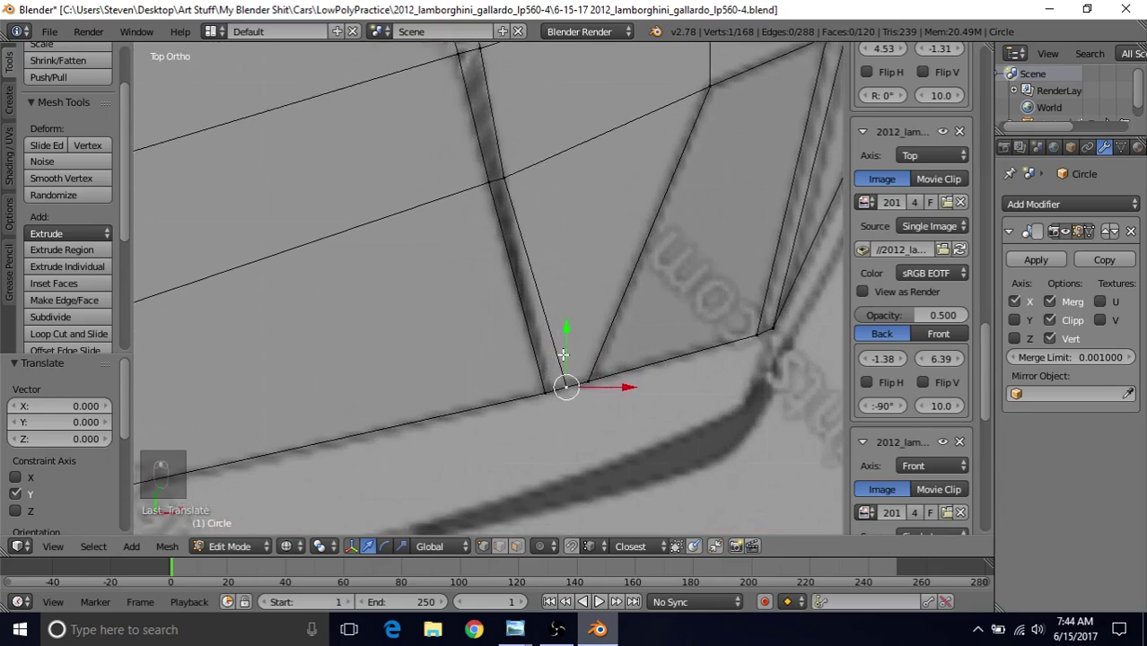
{"action": "right_click", "coordinate": [535, 392], "text": "shift"}
{"action": "left_click", "coordinate": [535, 398]}
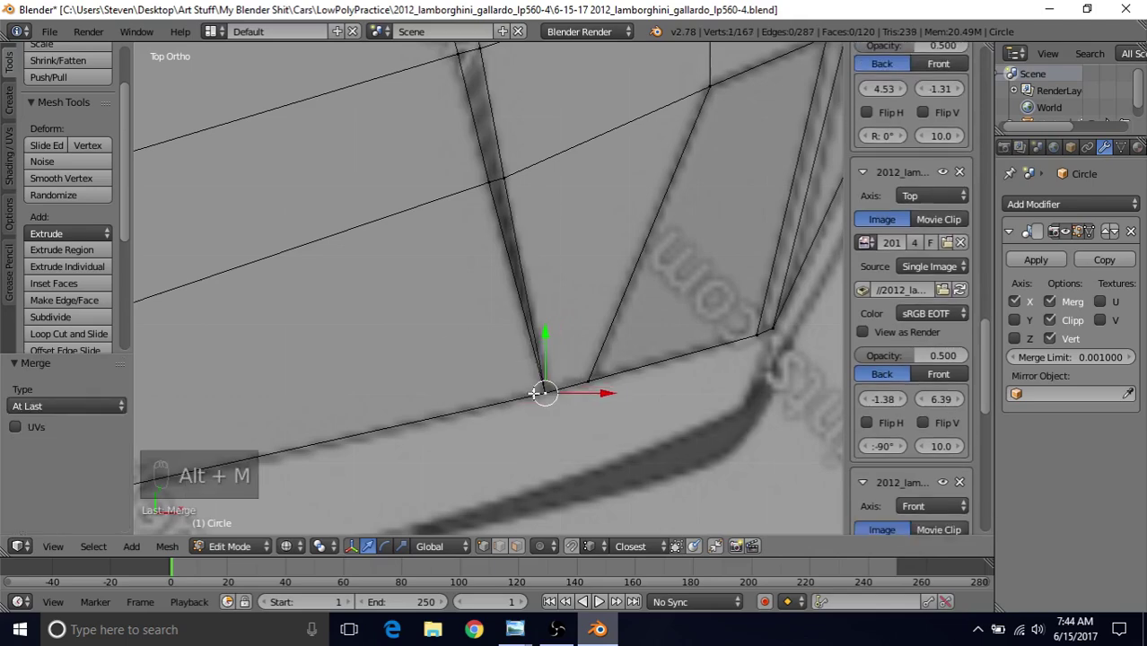
Examine the tapered crease strip against the top blueprint along the hood
{"action": "scroll", "coordinate": [505, 273], "scroll_direction": "down", "scroll_amount": 3}
{"action": "scroll", "coordinate": [506, 273], "scroll_direction": "up", "scroll_amount": 2}
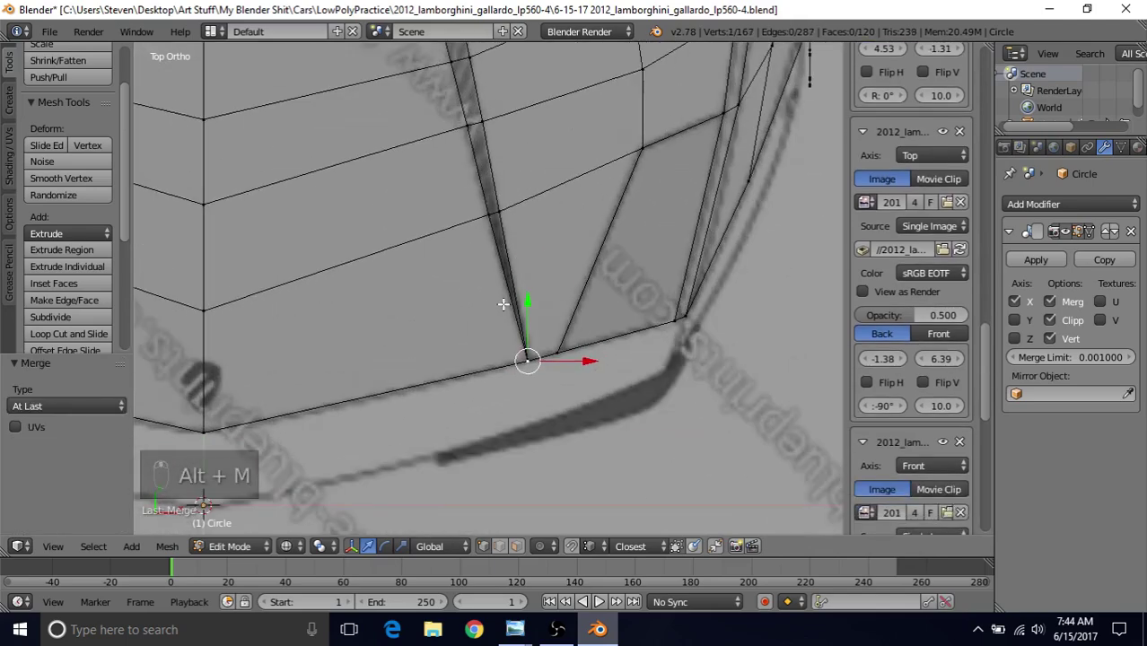
{"action": "scroll", "coordinate": [539, 308], "scroll_direction": "up", "scroll_amount": 1}
{"action": "scroll", "coordinate": [539, 307], "scroll_direction": "down", "scroll_amount": 1}
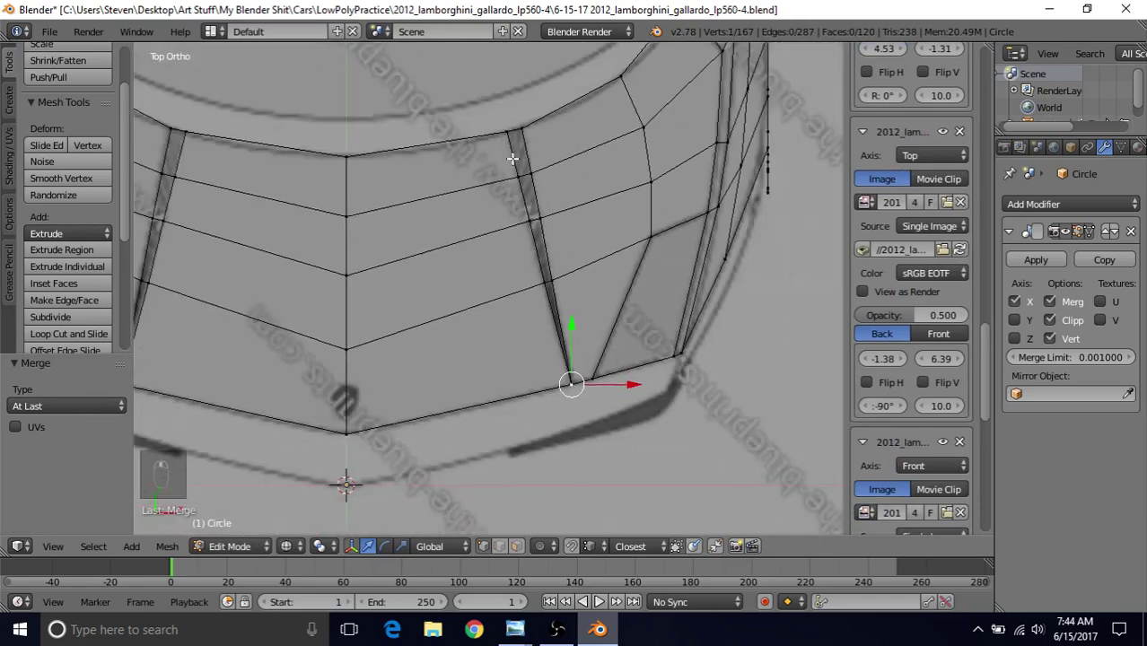
{"action": "scroll", "coordinate": [510, 324], "scroll_direction": "down", "scroll_amount": 2}
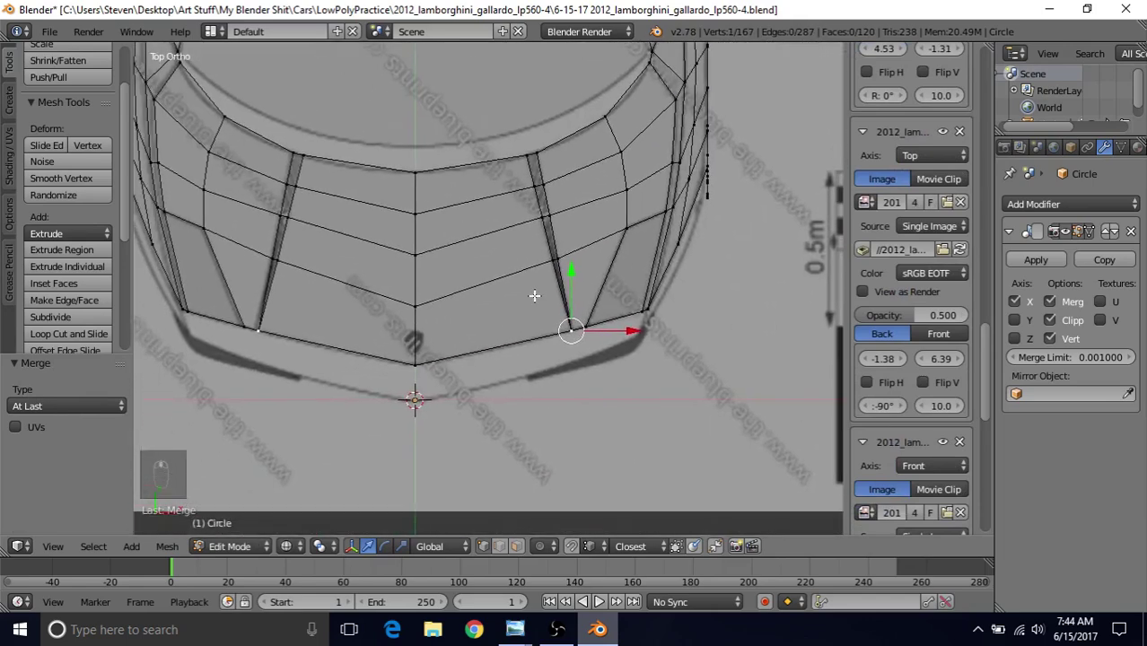
{"action": "scroll", "coordinate": [534, 295], "scroll_direction": "up", "scroll_amount": 2}
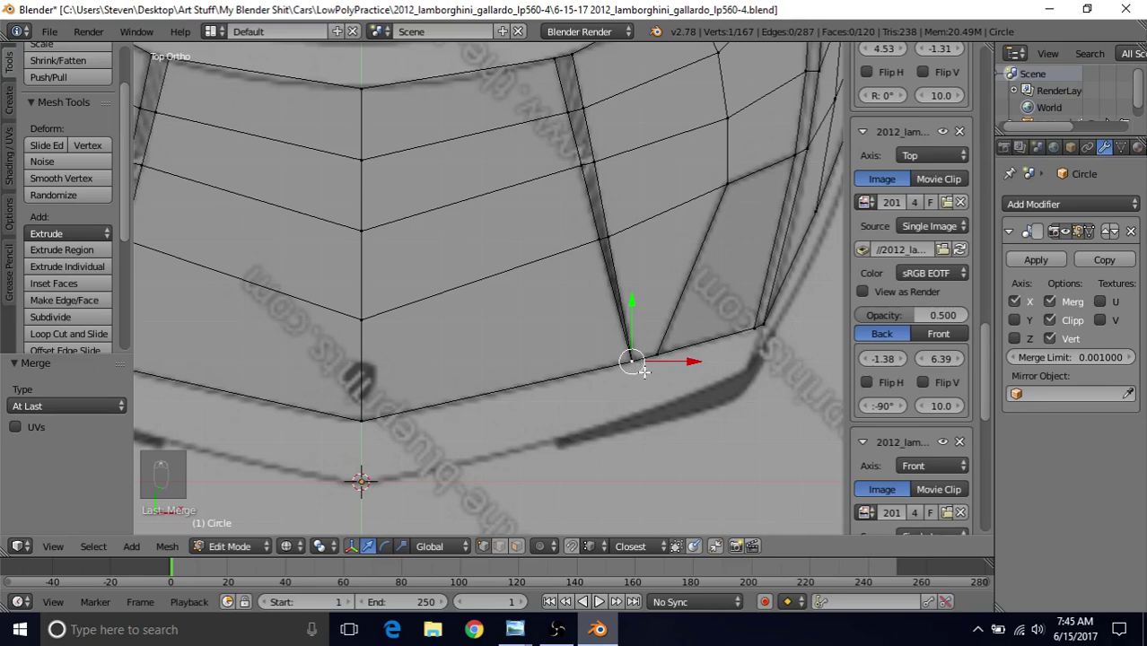
{"action": "scroll", "coordinate": [630, 256], "scroll_direction": "down", "scroll_amount": 2}
{"action": "middle_click_drag", "start_coordinate": [574, 239], "coordinate": [514, 240], "text": "shift"}
{"action": "scroll", "coordinate": [517, 325], "scroll_direction": "up", "scroll_amount": 3}
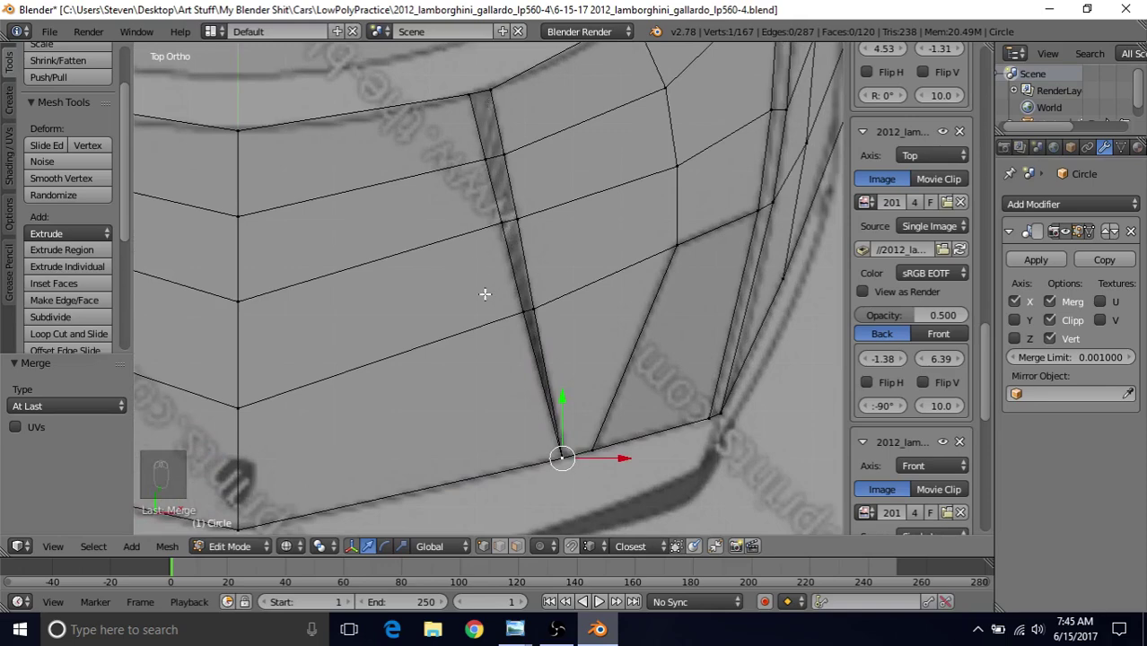
{"action": "scroll", "coordinate": [549, 365], "scroll_direction": "down", "scroll_amount": 3}
{"action": "scroll", "coordinate": [538, 314], "scroll_direction": "up", "scroll_amount": 2}
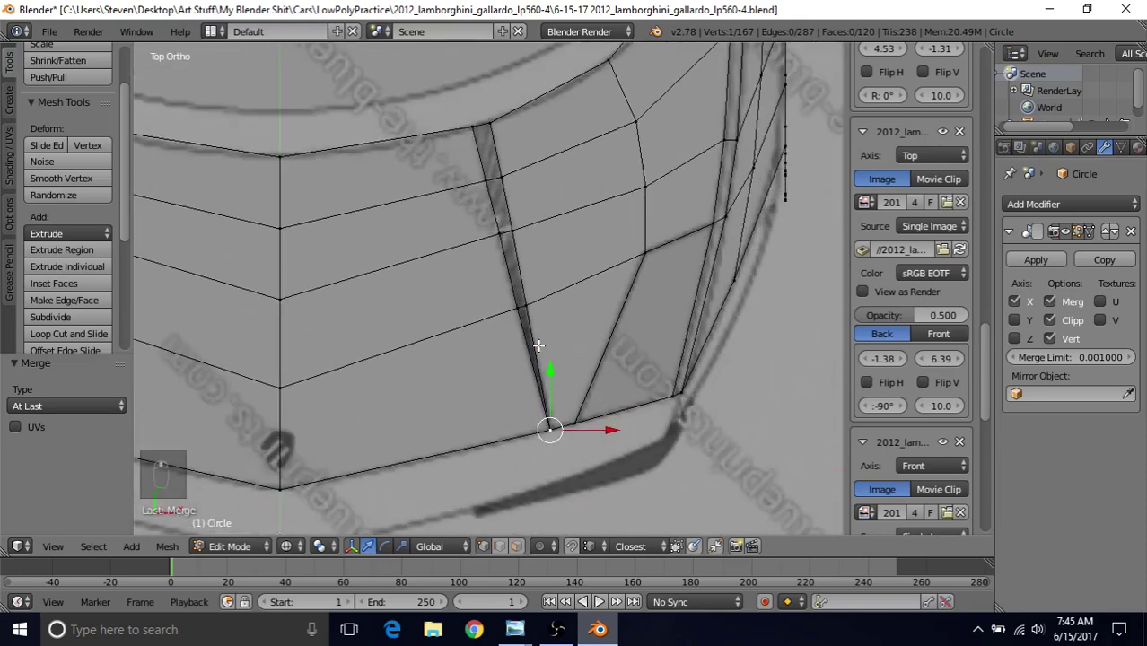
In front view, lower the outer crease line's rearmost vertex about 0.017 and its second vertex 0.025 along Z
{"action": "right_click", "coordinate": [534, 314]}
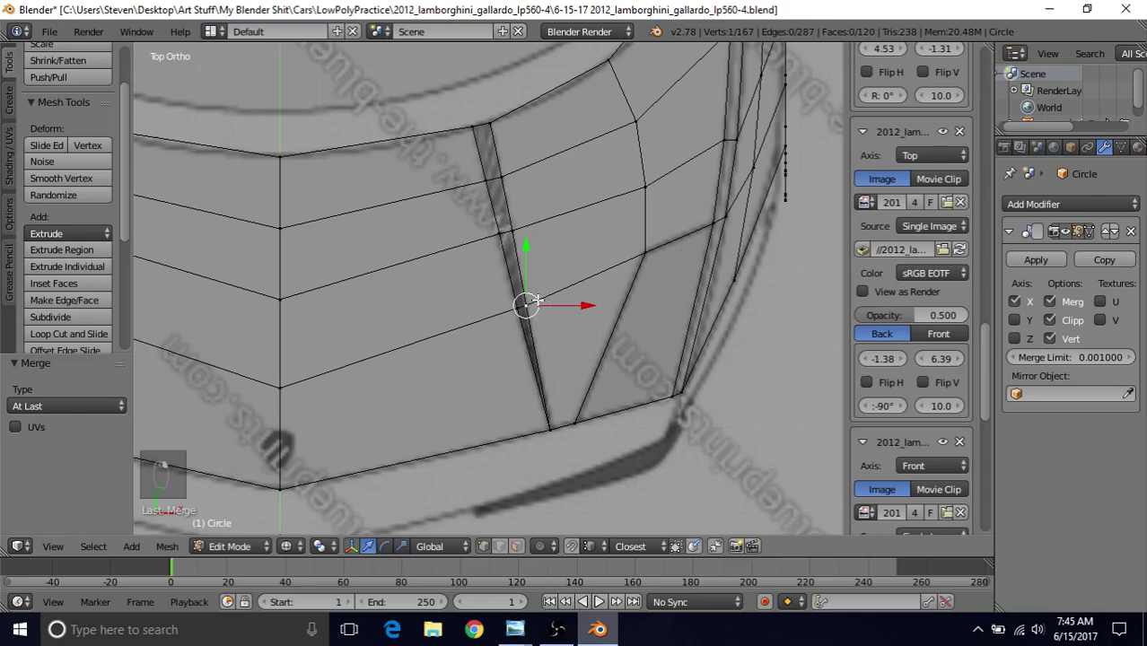
{"action": "scroll", "coordinate": [536, 261], "scroll_direction": "up", "scroll_amount": 2, "text": "shift"}
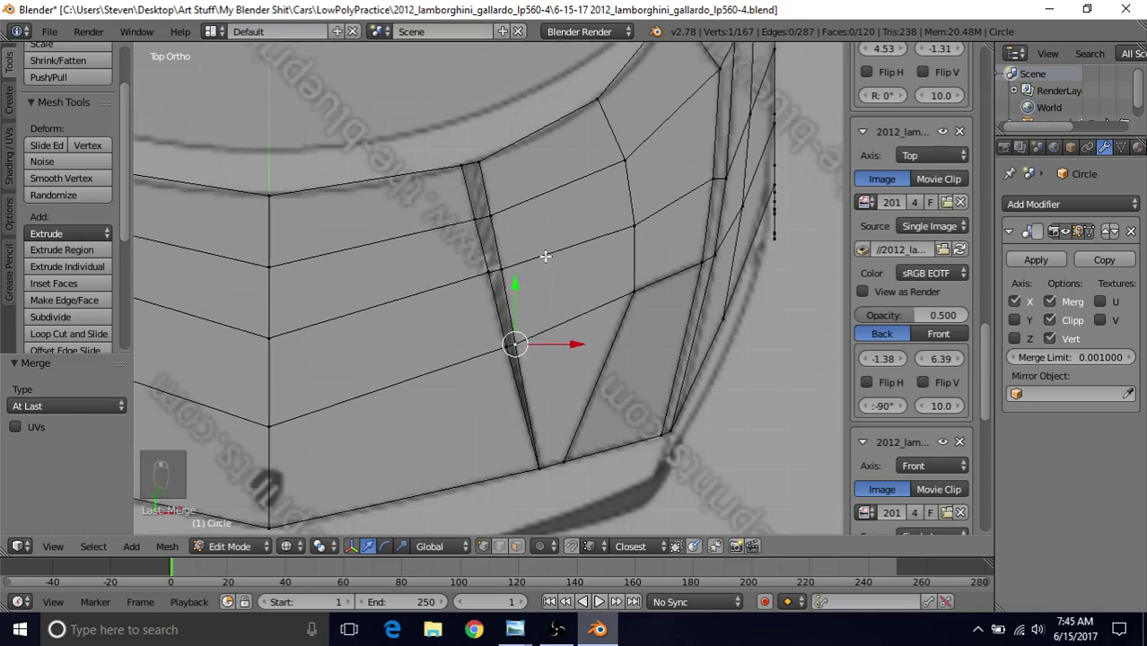
{"action": "key", "text": "KP_1"}
{"action": "scroll", "coordinate": [544, 256], "scroll_direction": "up", "scroll_amount": 4}
{"action": "right_click", "coordinate": [465, 169]}
{"action": "left_click_drag", "start_coordinate": [468, 114], "coordinate": [465, 111]}
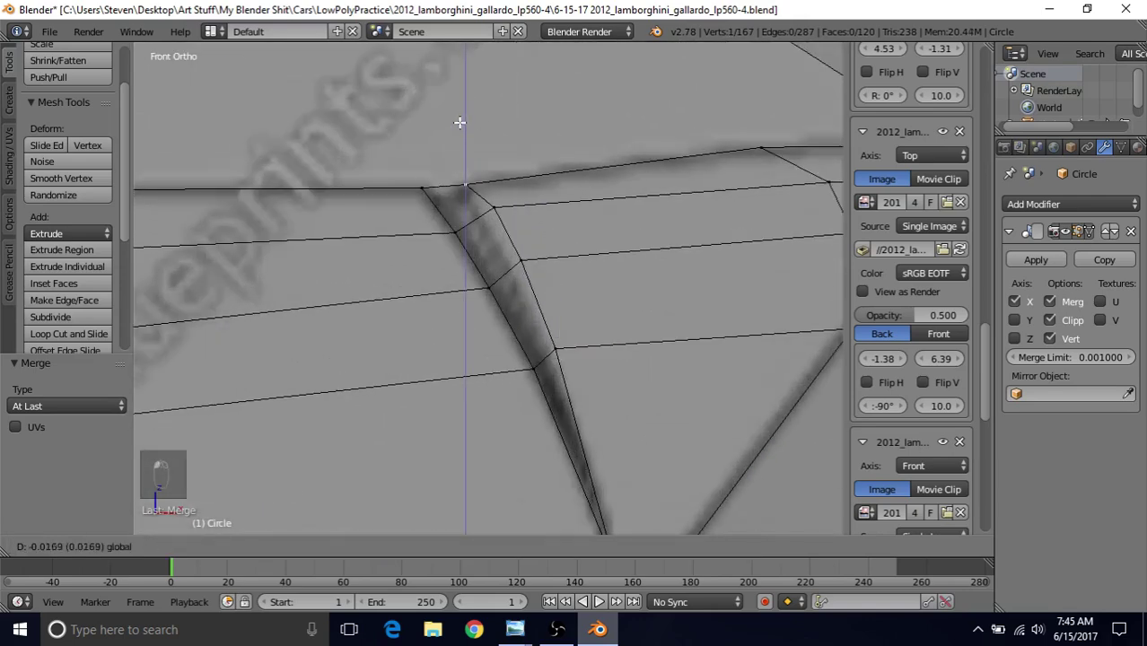
{"action": "left_click", "coordinate": [462, 121]}
{"action": "left_click_drag", "start_coordinate": [495, 148], "coordinate": [520, 217]}
Lower the outer crease line's third vertex about 0.027 and its fourth vertex 0.020 along Z
{"action": "right_click", "coordinate": [521, 261]}
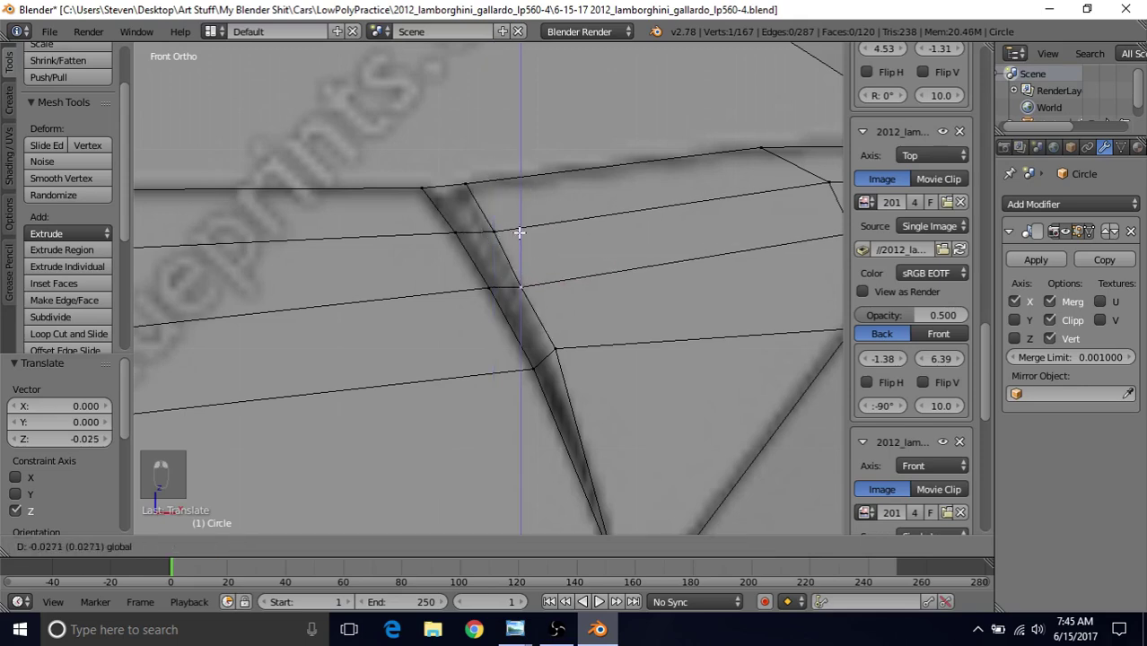
{"action": "left_click", "coordinate": [517, 238]}
{"action": "right_click", "coordinate": [538, 330]}
{"action": "left_click_drag", "start_coordinate": [556, 288], "coordinate": [556, 307]}
{"action": "middle_click_drag", "start_coordinate": [653, 444], "coordinate": [646, 416], "text": "shift"}
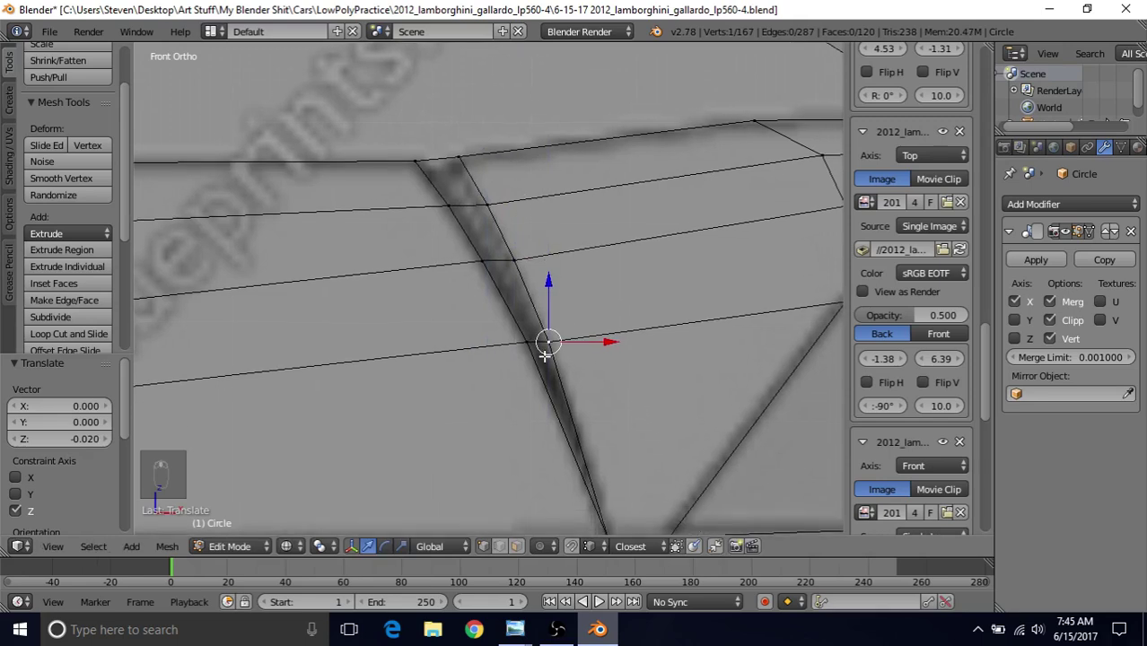
Fine-tune the inner crease line's three middle vertices along Z in front view, moving the rearmost of them -0.000846
{"action": "right_click", "coordinate": [513, 334]}
{"action": "left_click_drag", "start_coordinate": [525, 279], "coordinate": [526, 281]}
{"action": "right_click", "coordinate": [482, 257]}
{"action": "left_click_drag", "start_coordinate": [482, 205], "coordinate": [479, 203]}
{"action": "right_click", "coordinate": [448, 206]}
{"action": "left_click_drag", "start_coordinate": [448, 152], "coordinate": [449, 145]}
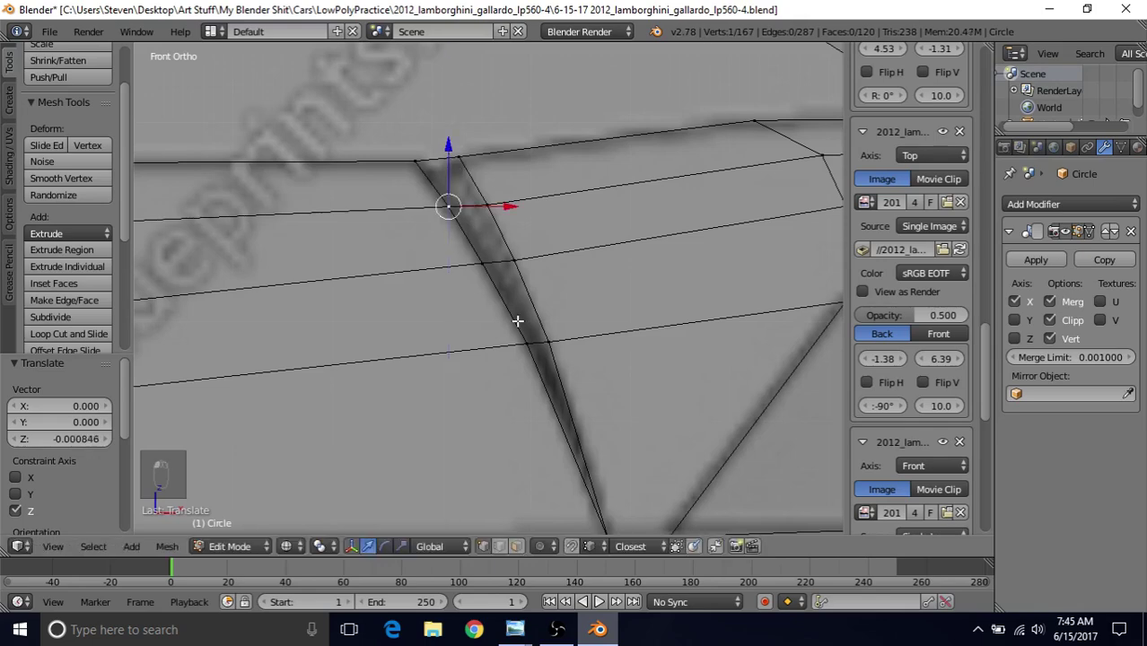
Examine the hood crease in front view and on the solid-shaded body in Object Mode
{"action": "scroll", "coordinate": [520, 320], "scroll_direction": "down", "scroll_amount": 3}
{"action": "scroll", "coordinate": [516, 220], "scroll_direction": "down", "scroll_amount": 4}
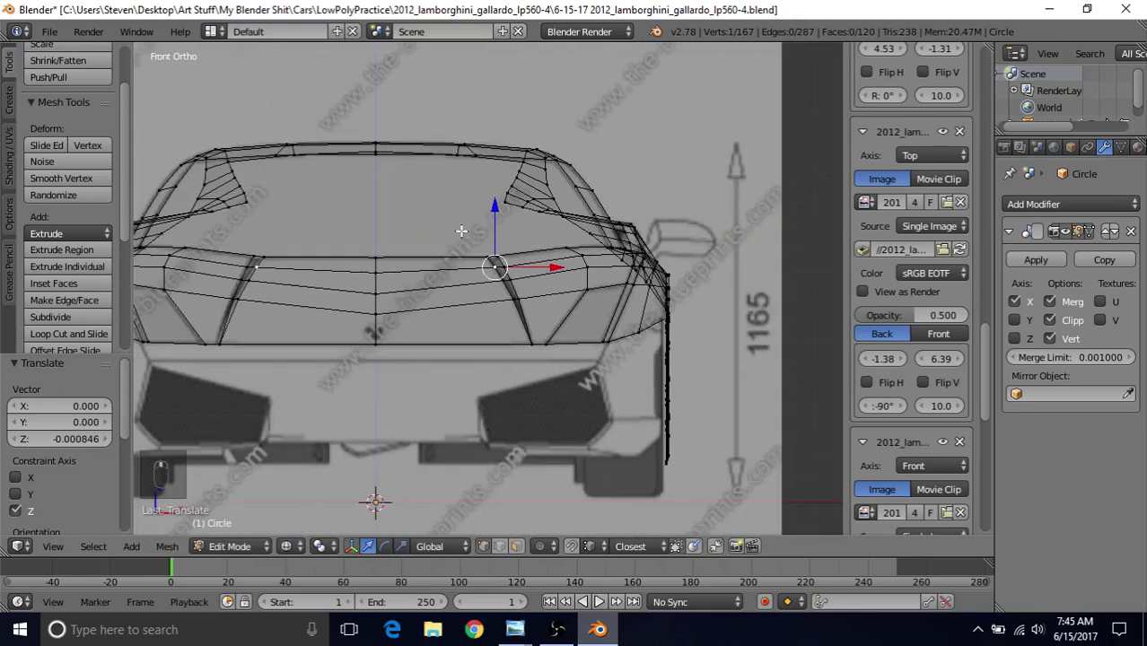
{"action": "scroll", "coordinate": [544, 263], "scroll_direction": "up", "scroll_amount": 3}
{"action": "mouse_move", "coordinate": [461, 306]}
{"action": "middle_mouse_down"}
{"action": "mouse_move", "coordinate": [495, 264]}
{"action": "mouse_move", "coordinate": [394, 295]}
{"action": "mouse_move", "coordinate": [388, 312]}
{"action": "mouse_move", "coordinate": [460, 340]}
{"action": "mouse_move", "coordinate": [504, 297]}
{"action": "mouse_move", "coordinate": [520, 325]}
{"action": "mouse_move", "coordinate": [525, 244]}
{"action": "mouse_move", "coordinate": [508, 304]}
{"action": "middle_mouse_up"}
{"action": "key", "text": "Tab"}
{"action": "key", "text": "z"}
{"action": "scroll", "coordinate": [518, 327], "scroll_direction": "up", "scroll_amount": 3}
{"action": "scroll", "coordinate": [518, 328], "scroll_direction": "up", "scroll_amount": 2}
{"action": "scroll", "coordinate": [507, 305], "scroll_direction": "up", "scroll_amount": 1}
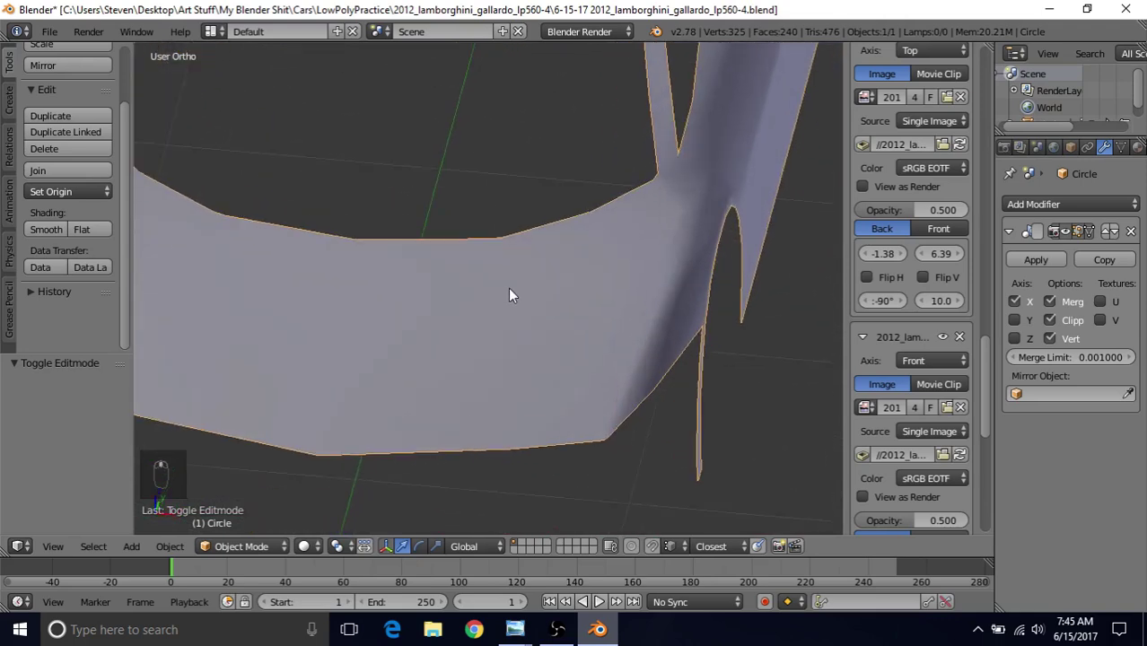
{"action": "scroll", "coordinate": [509, 296], "scroll_direction": "up", "scroll_amount": 1}
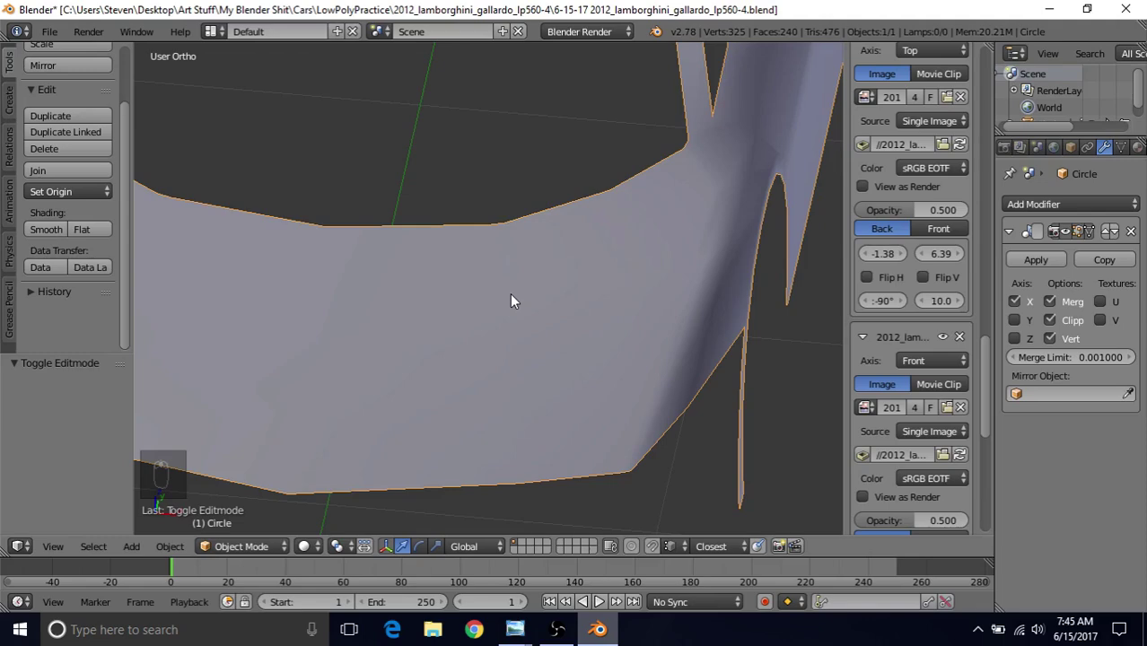
Return to Edit Mode in wireframe display, viewing the hood crease from the top
{"action": "key", "text": "KP_7"}
{"action": "key", "text": "Tab"}
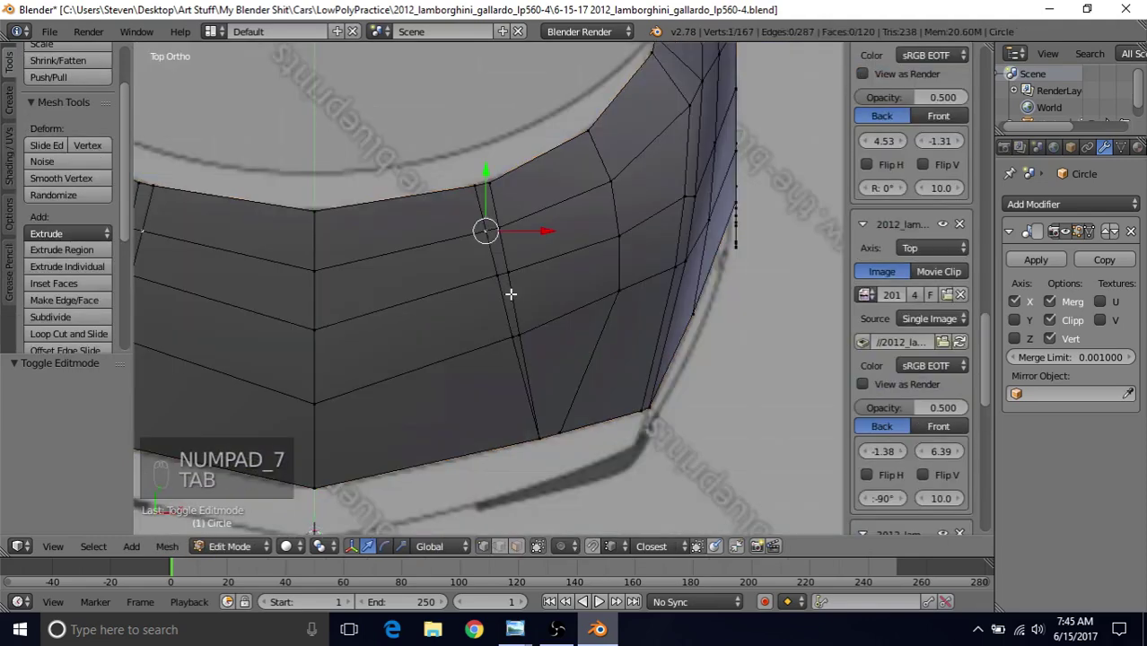
{"action": "key", "text": "z"}
{"action": "scroll", "coordinate": [510, 289], "scroll_direction": "up", "scroll_amount": 2}
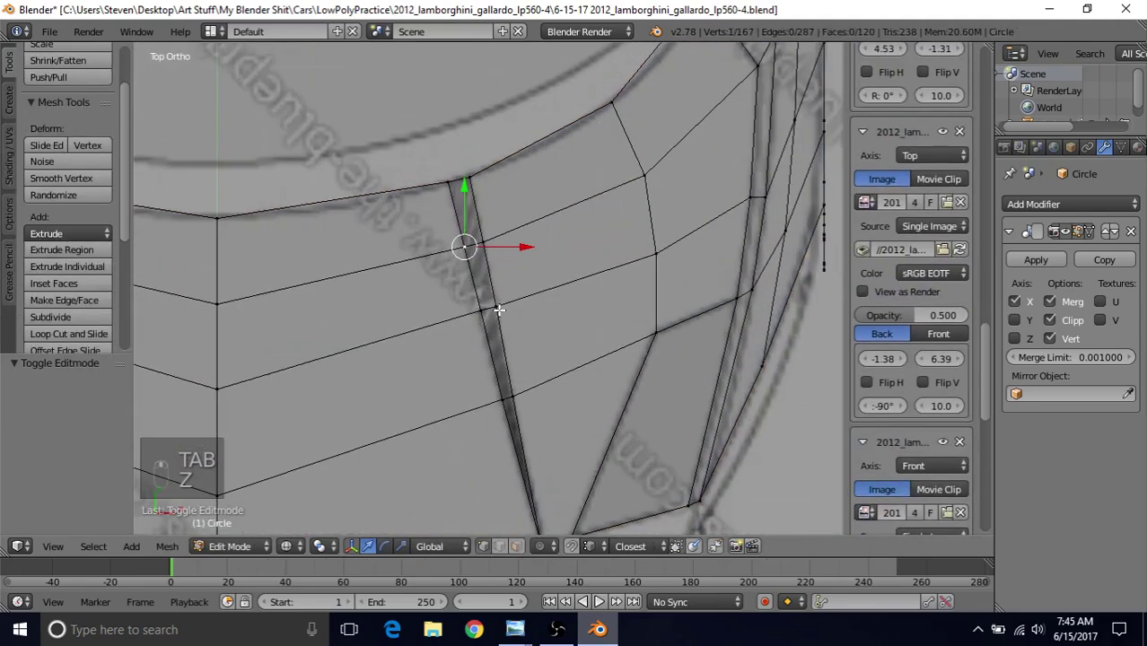
{"action": "key", "text": "ctrl+r"}
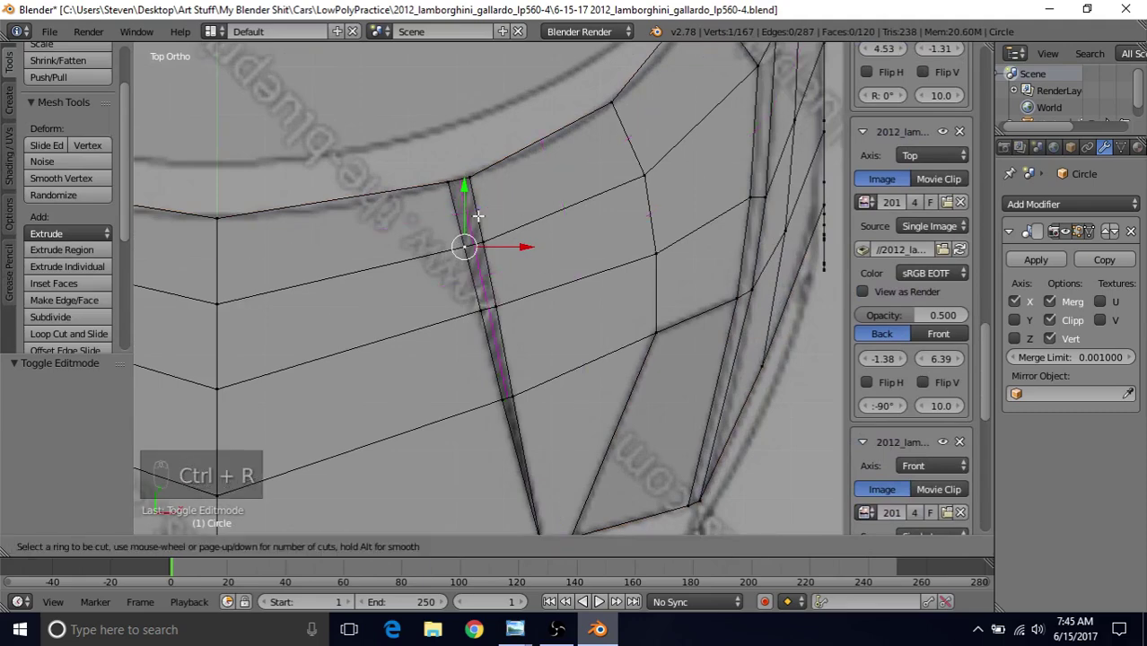
{"action": "right_click", "coordinate": [463, 185]}
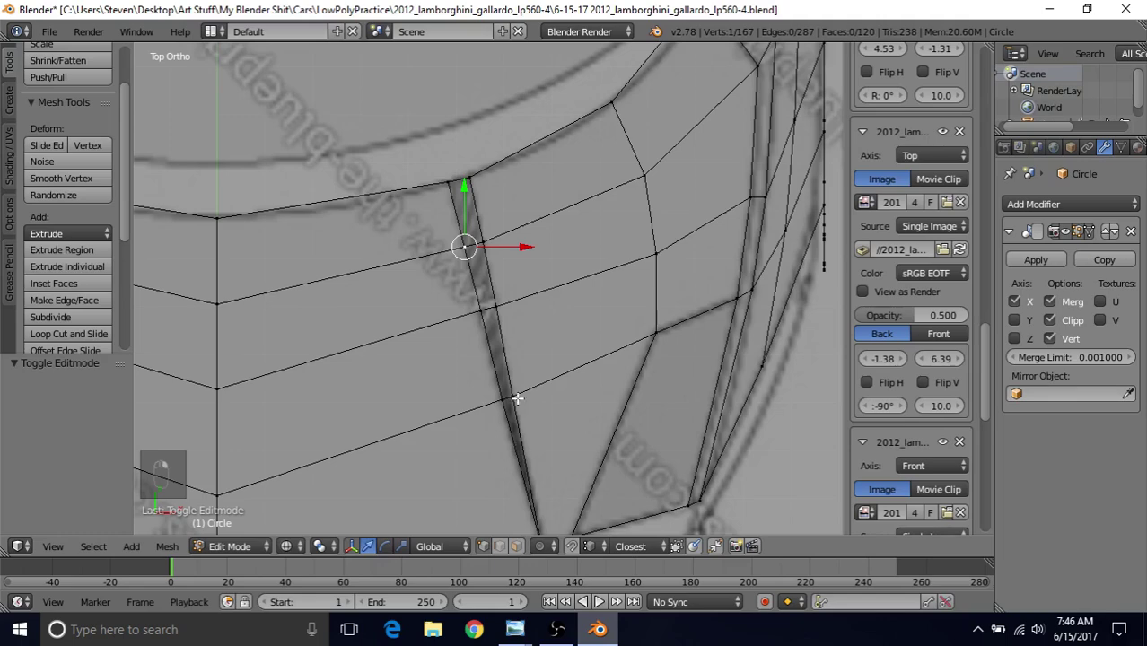
{"action": "key", "text": "ctrl+r"}
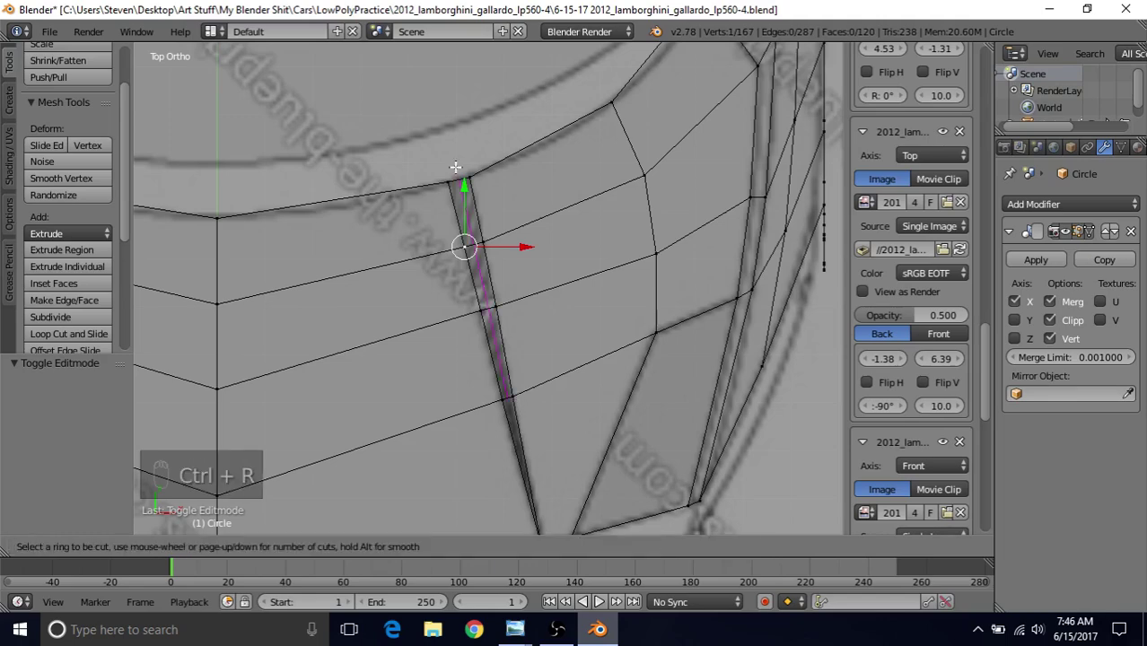
{"action": "right_click", "coordinate": [455, 166]}
Add a single centred loop cut running lengthwise through the hood crease strip
{"action": "scroll", "coordinate": [499, 316], "scroll_direction": "down", "scroll_amount": 4, "text": "shift"}
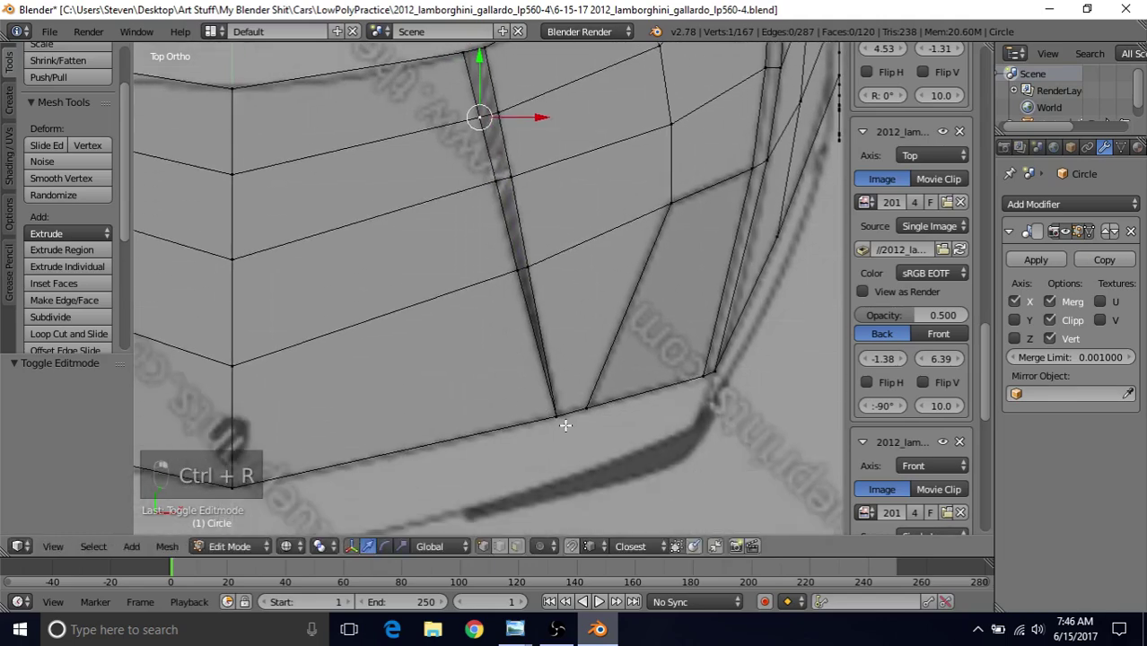
{"action": "scroll", "coordinate": [521, 270], "scroll_direction": "down", "scroll_amount": 3, "text": "shift"}
{"action": "key", "text": "ctrl+r"}
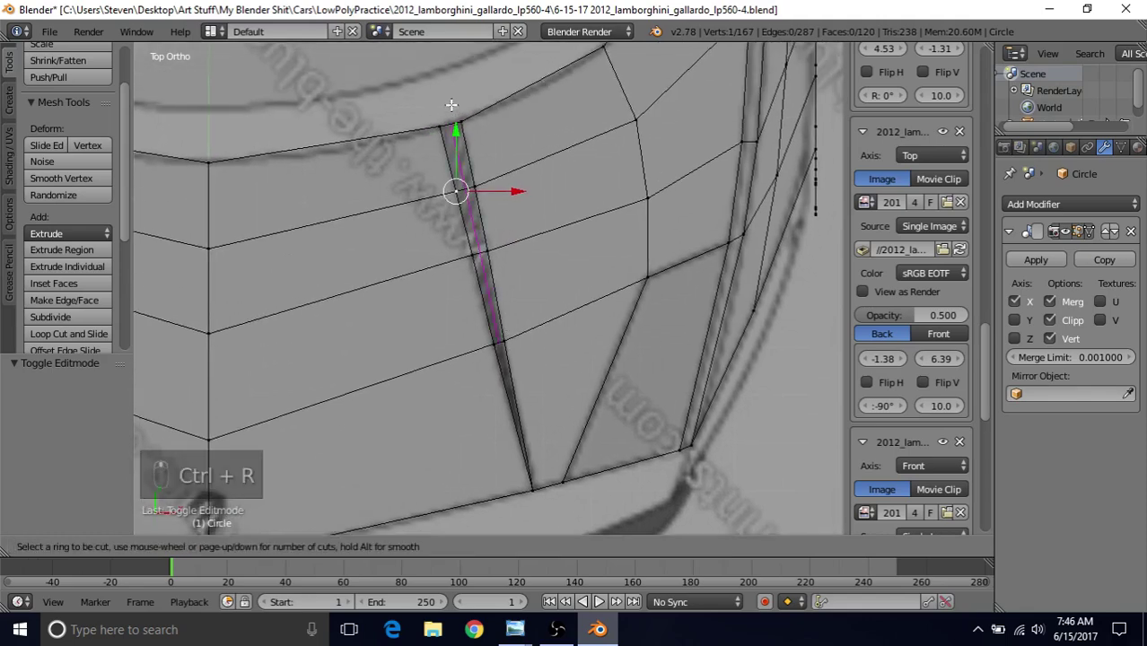
{"action": "left_click", "coordinate": [451, 105]}
{"action": "right_click", "coordinate": [443, 270]}
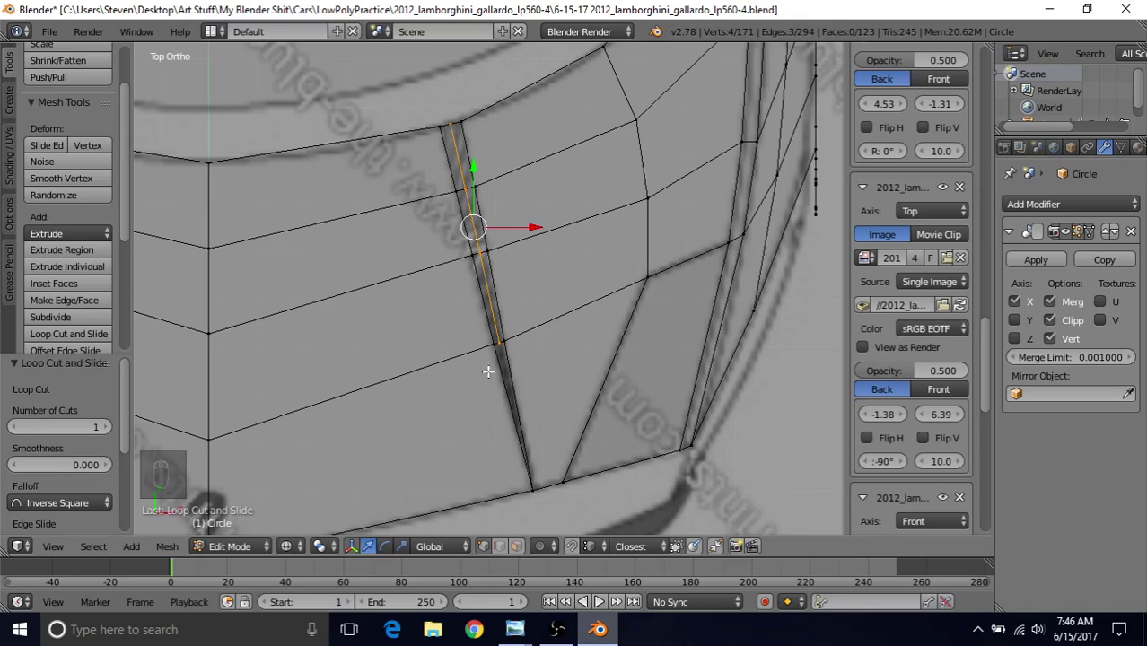
{"action": "scroll", "coordinate": [496, 431], "scroll_direction": "up", "scroll_amount": 1}
{"action": "scroll", "coordinate": [498, 341], "scroll_direction": "up", "scroll_amount": 3, "text": "shift"}
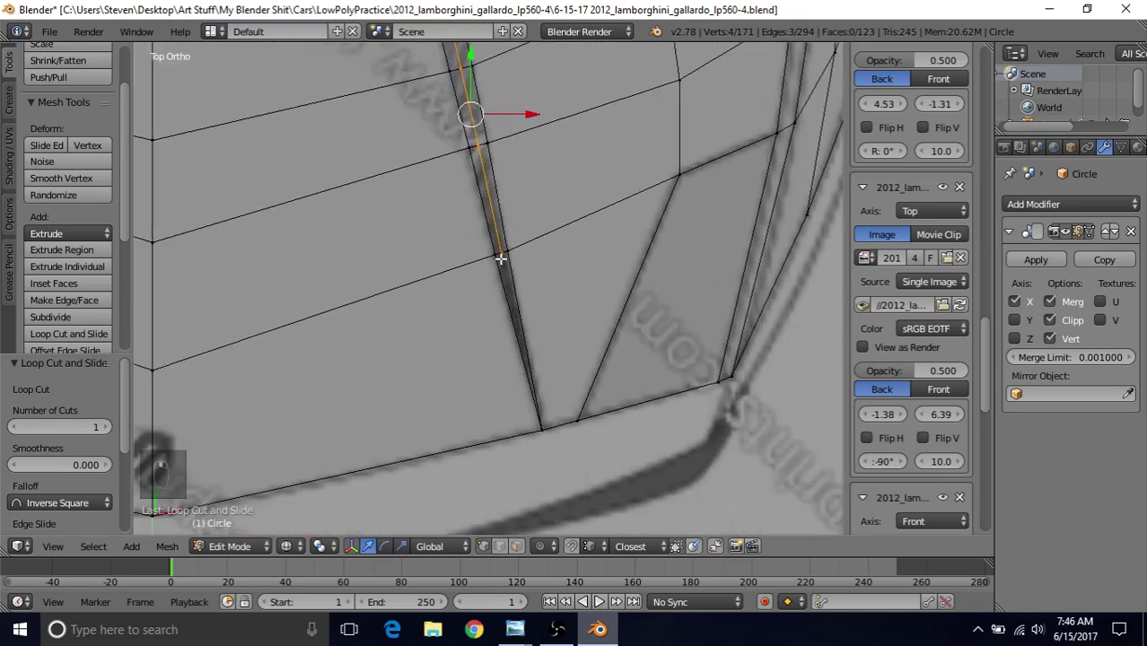
{"action": "right_click", "coordinate": [500, 254]}
{"action": "scroll", "coordinate": [477, 322], "scroll_direction": "down", "scroll_amount": 2, "text": "shift"}
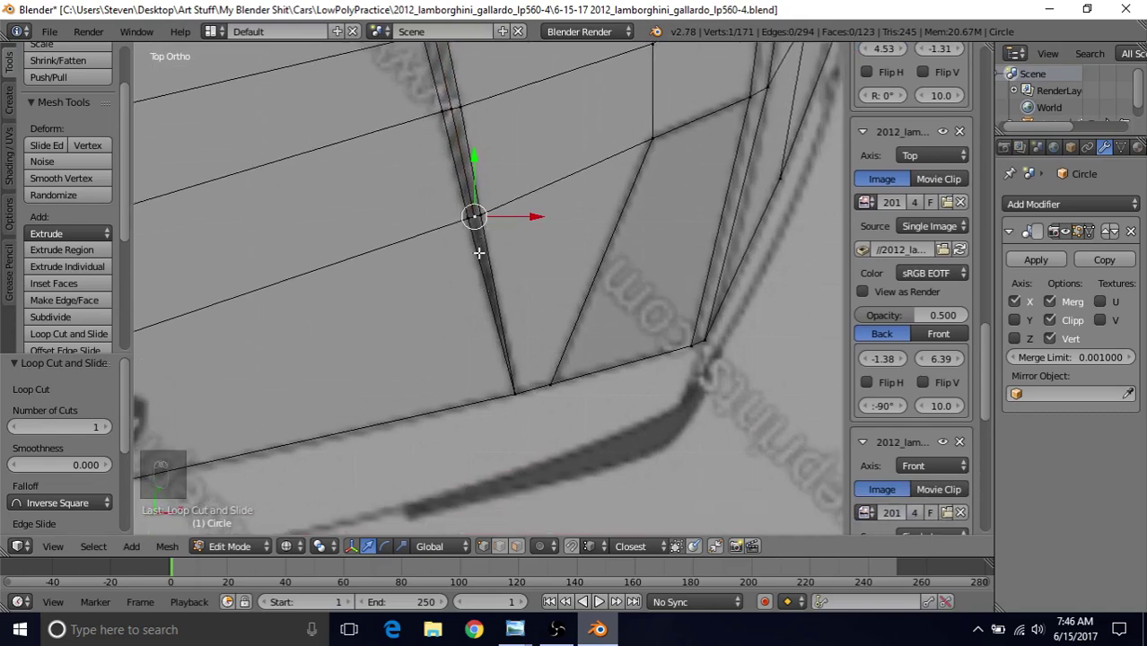
{"action": "scroll", "coordinate": [481, 187], "scroll_direction": "down", "scroll_amount": 4, "text": "shift"}
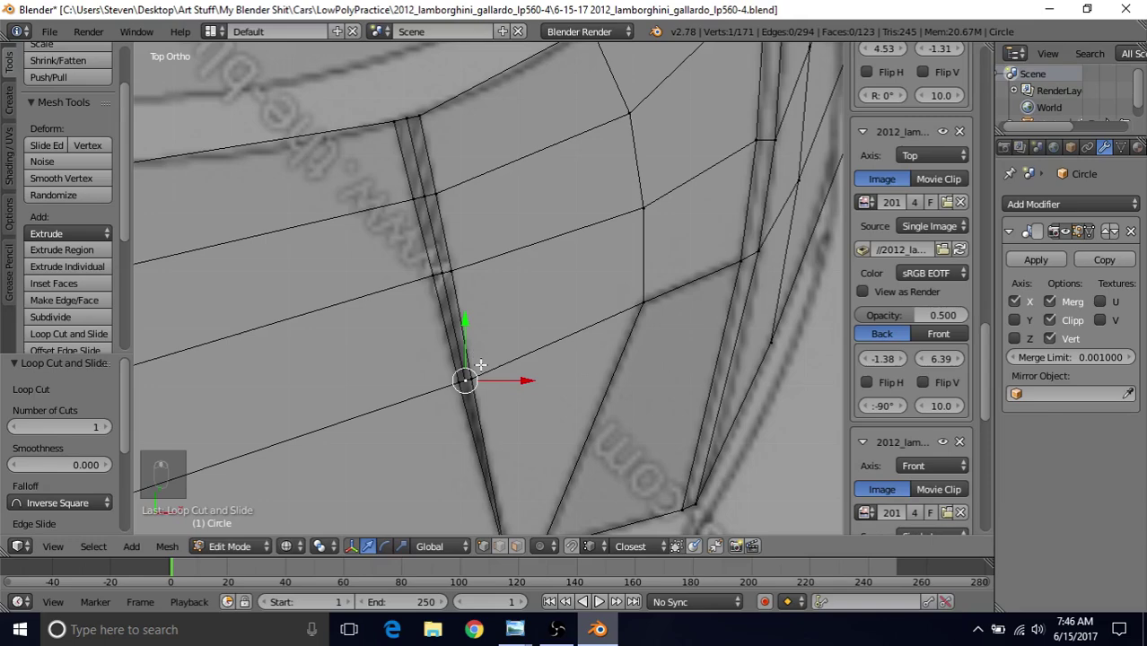
Select the middle edge loop of the hood crease strip and lower it 0.012 along Z in solid shading
{"action": "right_click", "coordinate": [440, 271], "text": "alt"}
{"action": "scroll", "coordinate": [493, 373], "scroll_direction": "down", "scroll_amount": 1}
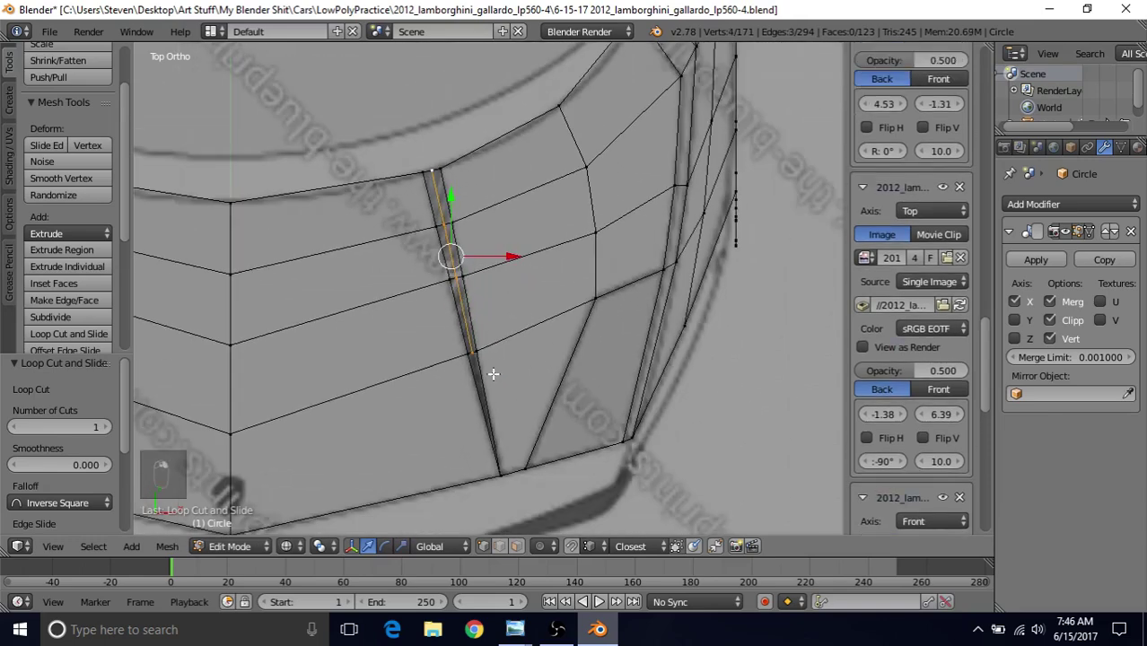
{"action": "middle_click_drag", "start_coordinate": [492, 364], "coordinate": [604, 238]}
{"action": "key", "text": "z"}
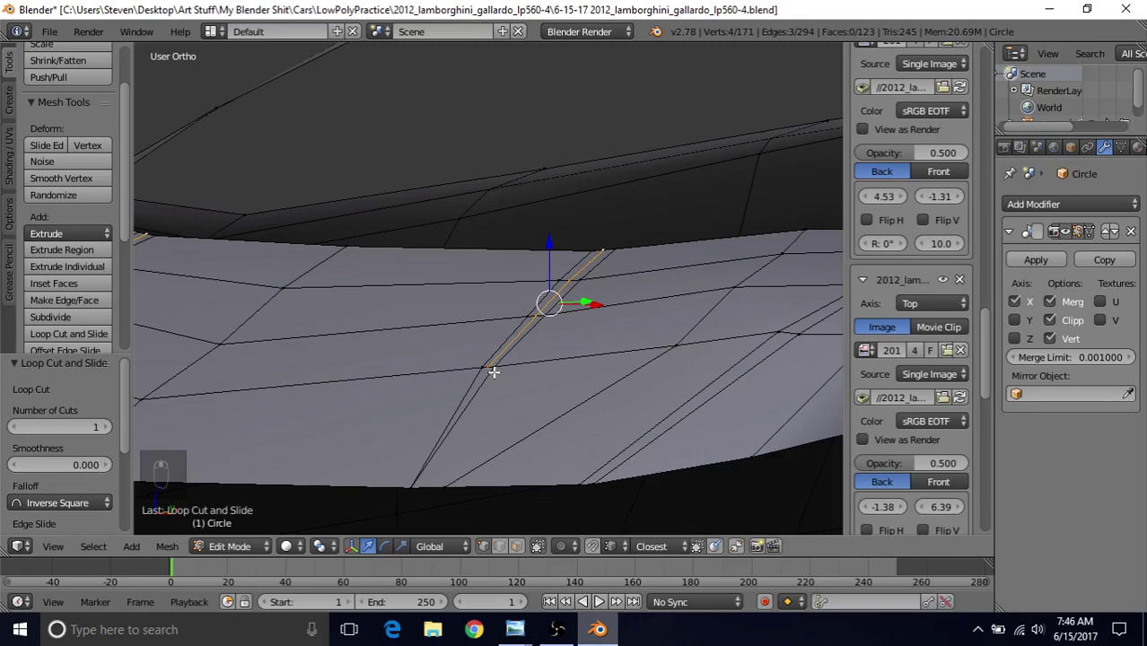
{"action": "key", "text": "KP_7"}
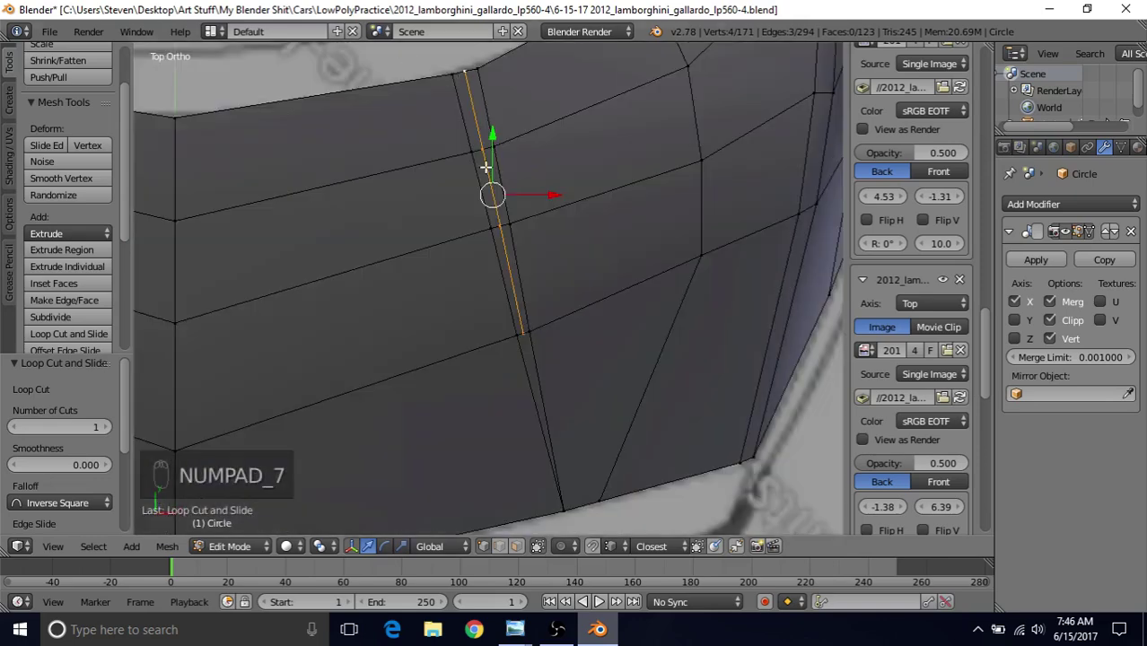
{"action": "middle_click_drag", "start_coordinate": [529, 334], "coordinate": [508, 198]}
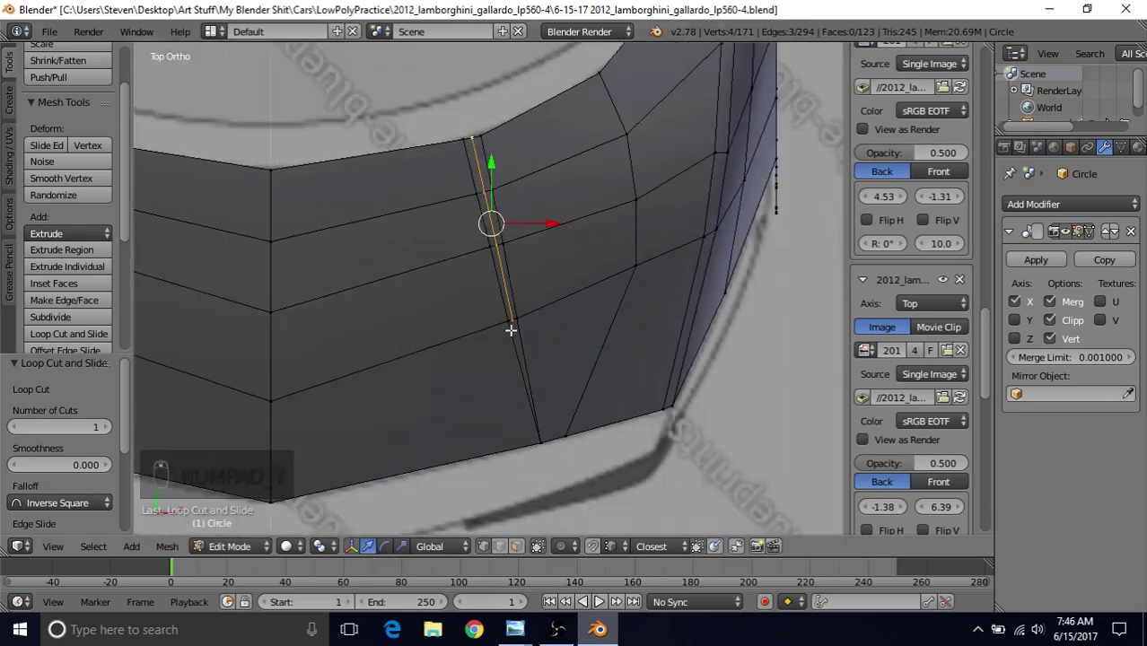
{"action": "middle_click_drag", "start_coordinate": [519, 256], "coordinate": [480, 205]}
{"action": "key", "text": "z"}
{"action": "key", "text": "z"}
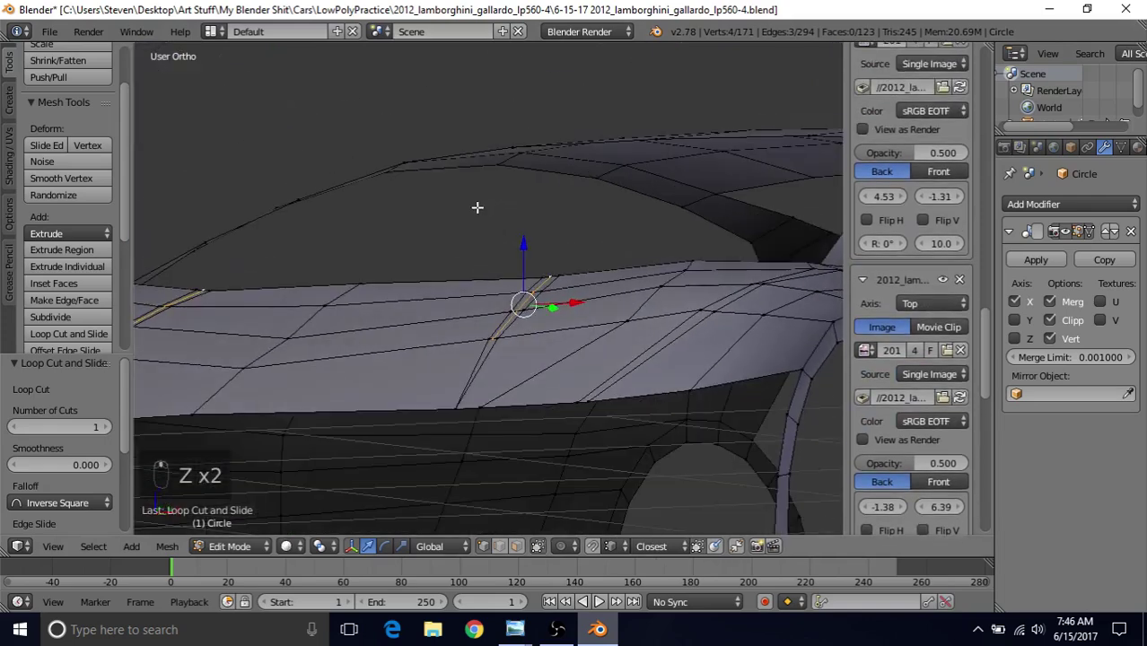
{"action": "left_click_drag", "start_coordinate": [527, 244], "coordinate": [530, 256]}
{"action": "middle_click_drag", "start_coordinate": [529, 256], "coordinate": [543, 271]}
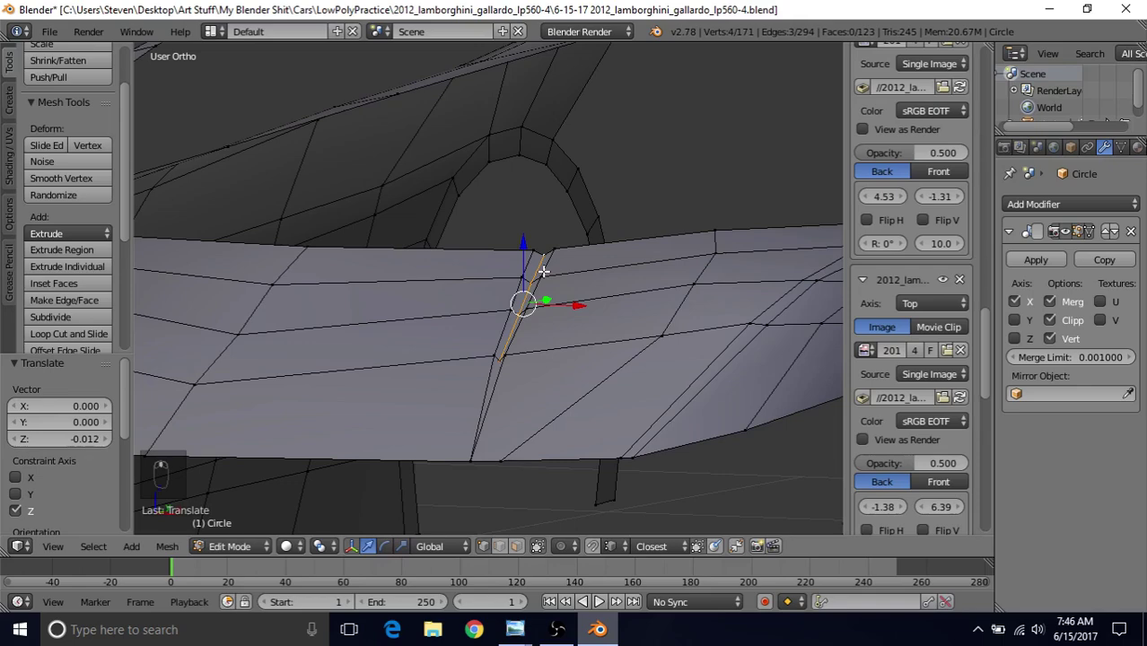
In wireframe front view, lower the crease strip's middle edge loop a further 0.001 along Z
{"action": "key", "text": "KP_1"}
{"action": "key", "text": "z"}
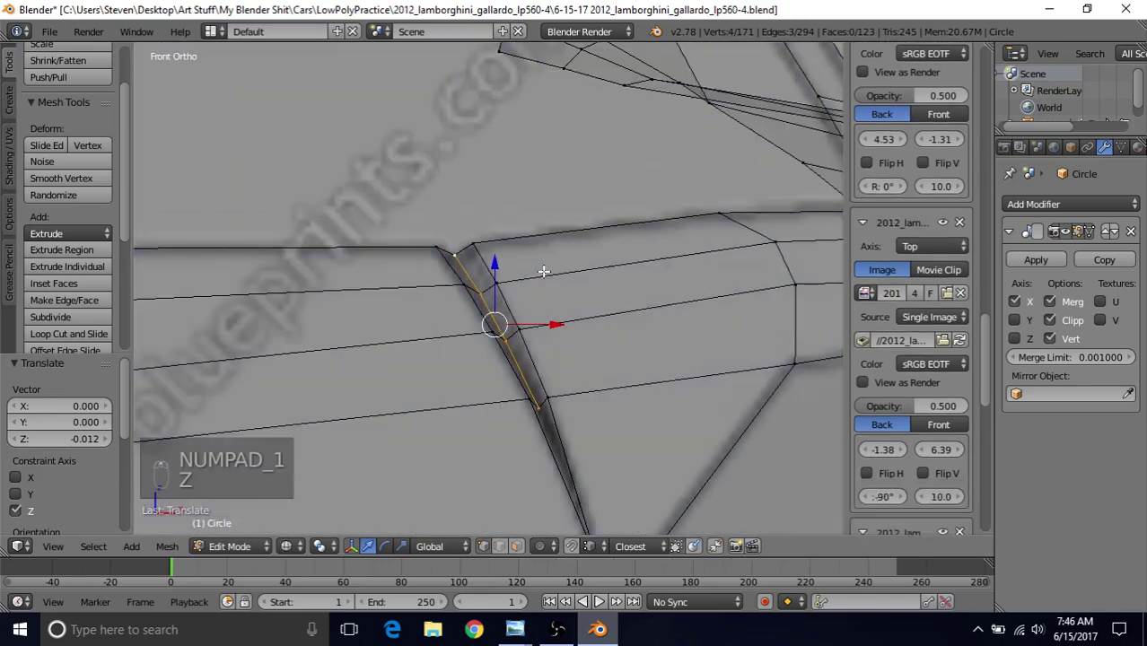
{"action": "left_click_drag", "start_coordinate": [494, 263], "coordinate": [495, 267]}
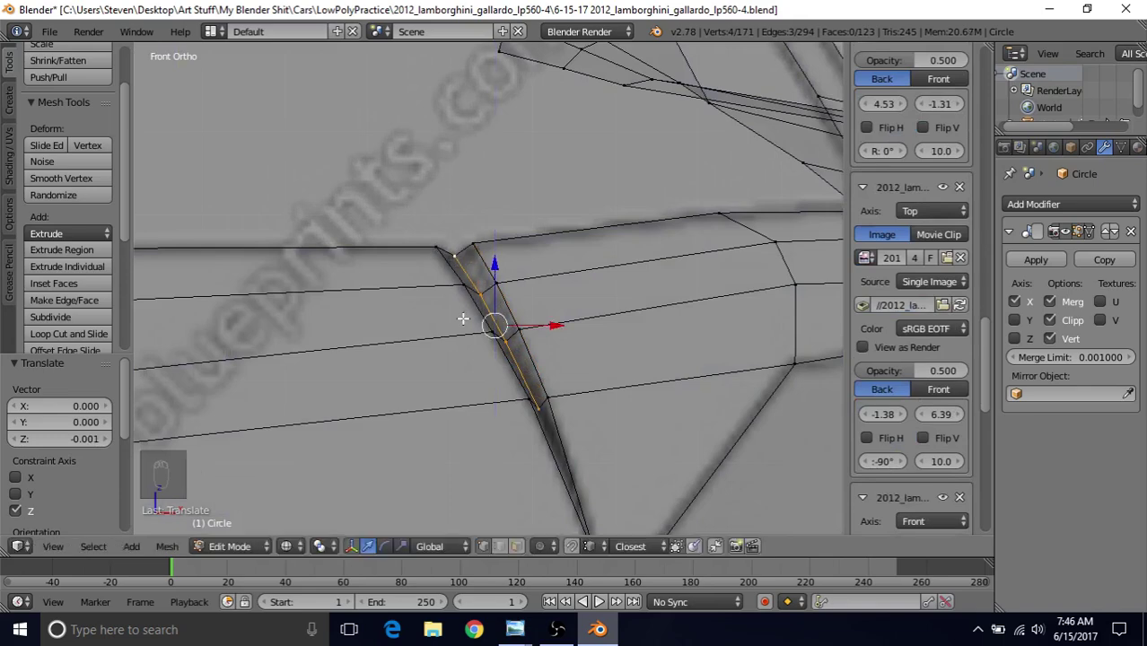
Examine the hood crease's shading on the solid body in Object Mode from several angles
{"action": "scroll", "coordinate": [459, 313], "scroll_direction": "down", "scroll_amount": 5}
{"action": "scroll", "coordinate": [494, 275], "scroll_direction": "down", "scroll_amount": 4}
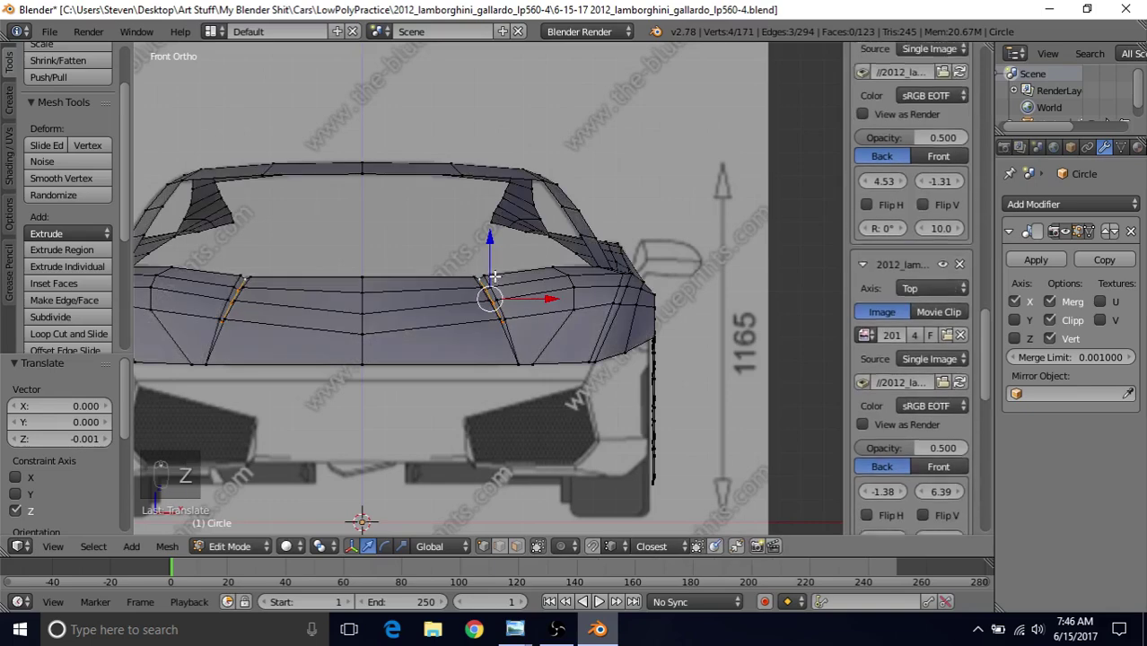
{"action": "key", "text": "z"}
{"action": "key", "text": "Tab"}
{"action": "middle_click_drag", "start_coordinate": [499, 281], "coordinate": [557, 335]}
{"action": "middle_click_drag", "start_coordinate": [458, 264], "coordinate": [501, 352]}
{"action": "scroll", "coordinate": [571, 299], "scroll_direction": "up", "scroll_amount": 3}
{"action": "key", "text": "Tab"}
{"action": "key", "text": "Tab"}
{"action": "middle_click_drag", "start_coordinate": [493, 460], "coordinate": [522, 281]}
{"action": "scroll", "coordinate": [535, 295], "scroll_direction": "up", "scroll_amount": 3}
{"action": "scroll", "coordinate": [498, 221], "scroll_direction": "down", "scroll_amount": 3}
{"action": "scroll", "coordinate": [496, 222], "scroll_direction": "up", "scroll_amount": 3}
{"action": "middle_click_drag", "start_coordinate": [495, 222], "coordinate": [441, 253]}
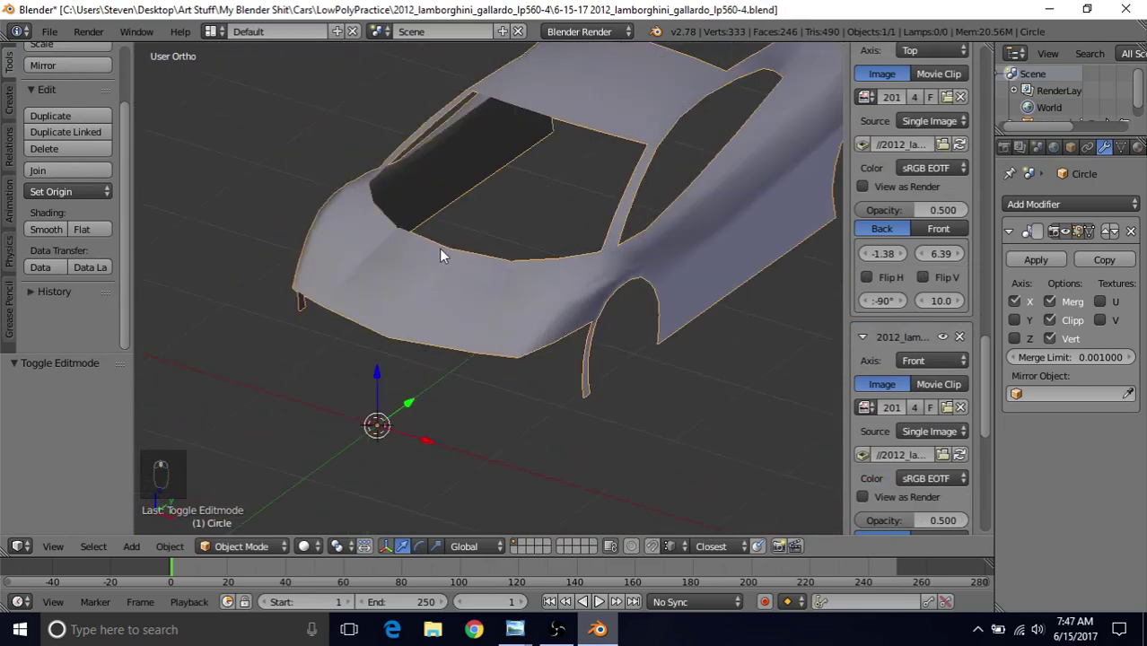
Save the car model to its existing blend file
{"action": "scroll", "coordinate": [439, 255], "scroll_direction": "up", "scroll_amount": 1}
{"action": "left_click", "coordinate": [49, 31]}
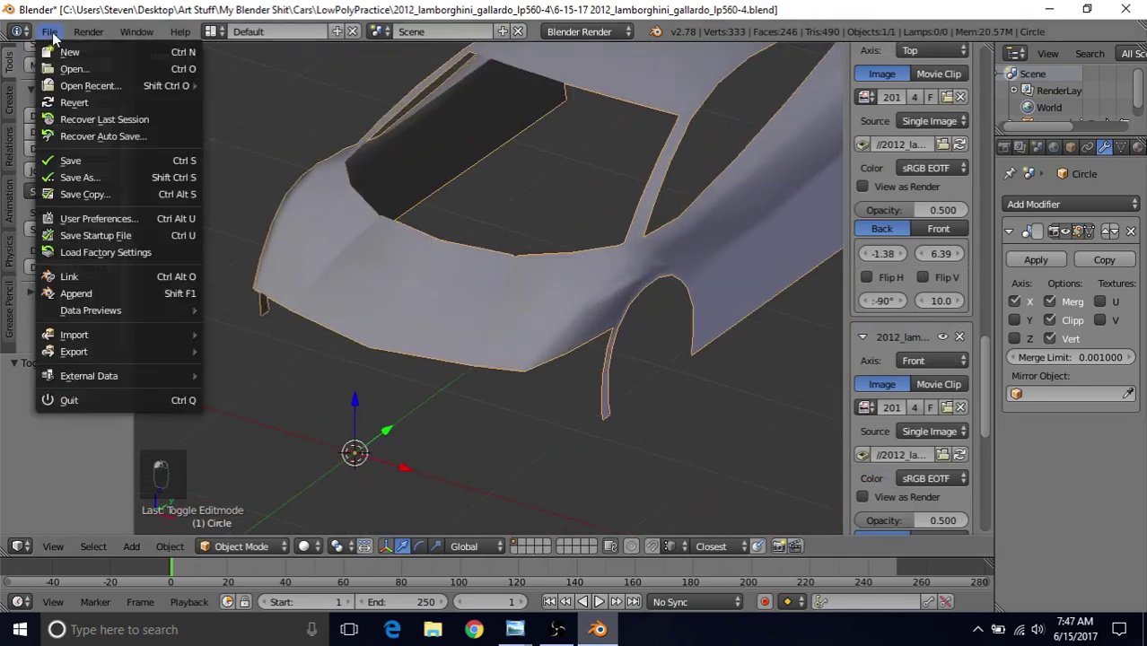
{"action": "left_click", "coordinate": [54, 166]}
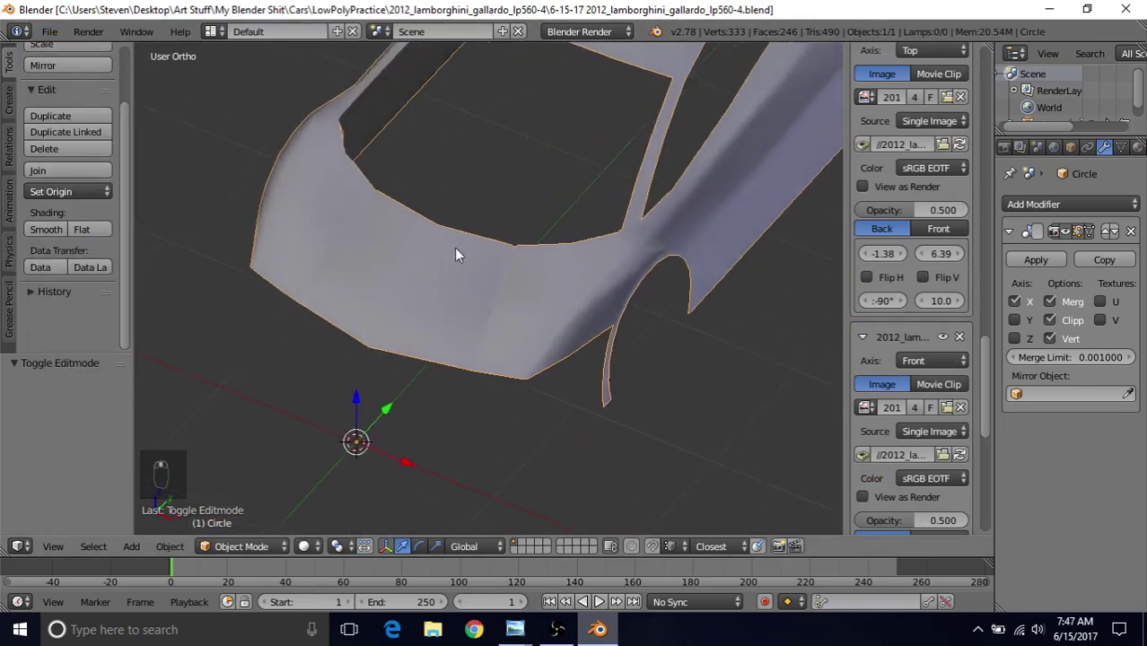